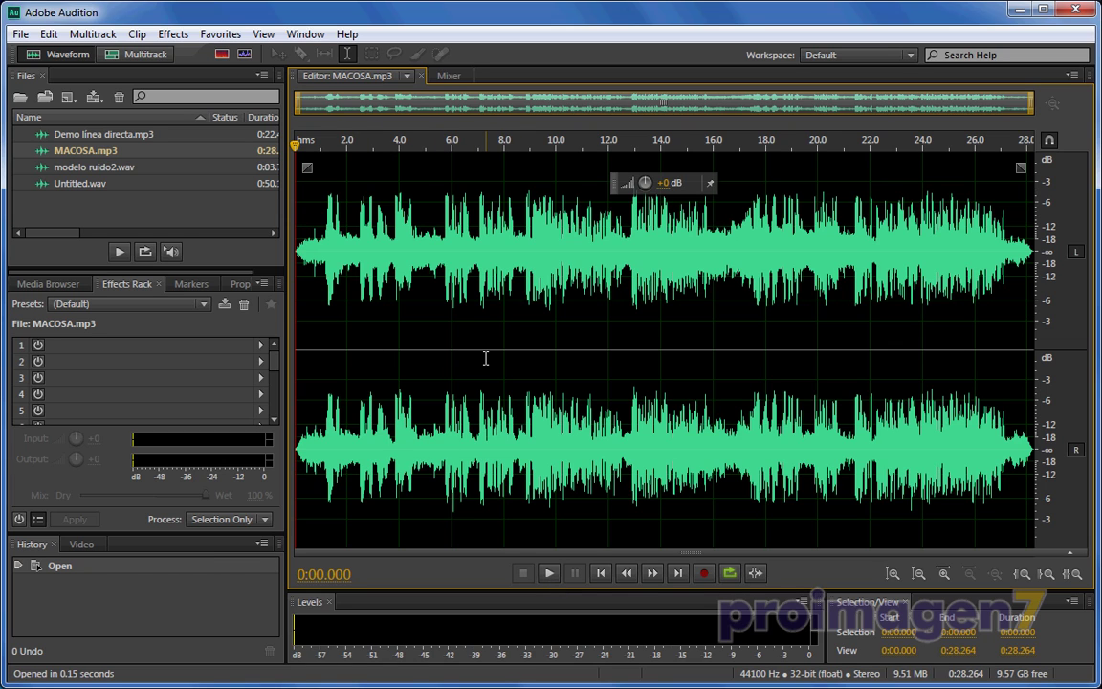
Step: Play MACOSA.mp3, pausing and resuming to locate the unwanted noise, and park the playhead at about 0:07.271
{"action": "left_click", "coordinate": [549, 573]}
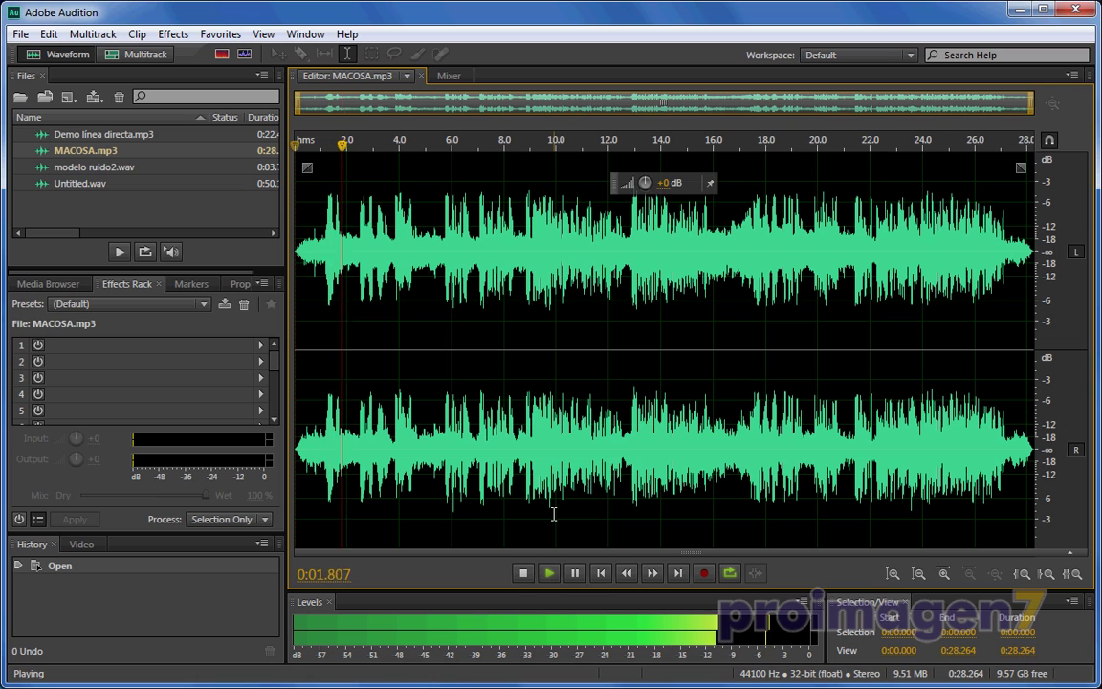
{"action": "left_click", "coordinate": [575, 574]}
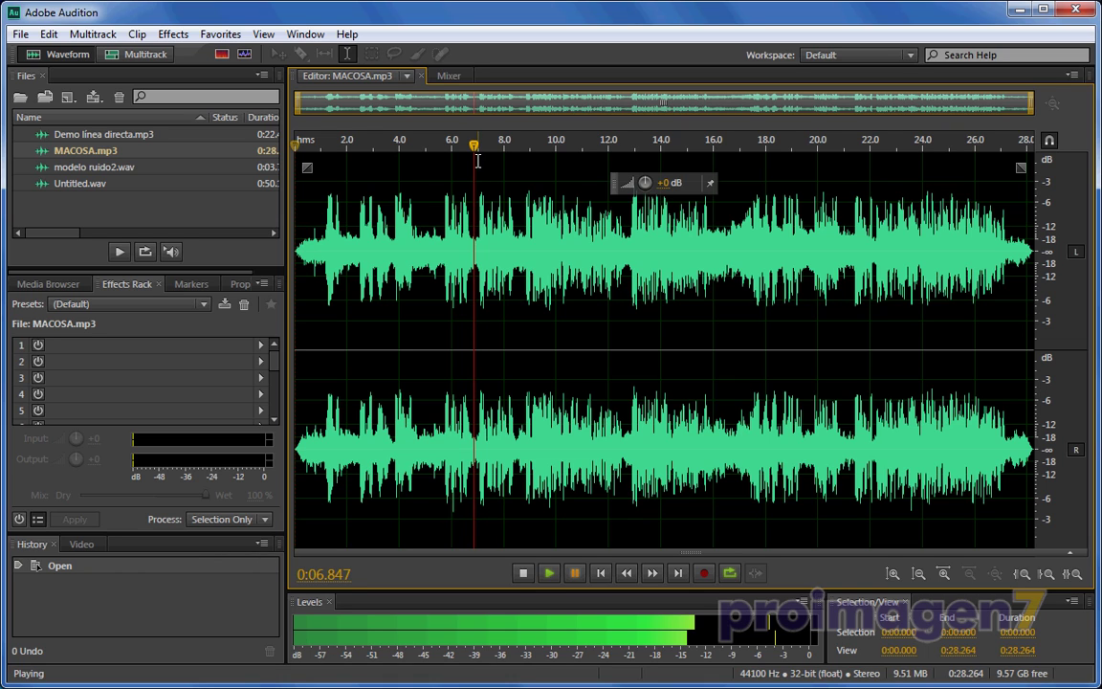
{"action": "mouse_move", "coordinate": [473, 144]}
{"action": "left_mouse_down"}
{"action": "mouse_move", "coordinate": [449, 146]}
{"action": "mouse_move", "coordinate": [465, 161]}
{"action": "mouse_move", "coordinate": [457, 145]}
{"action": "left_mouse_up"}
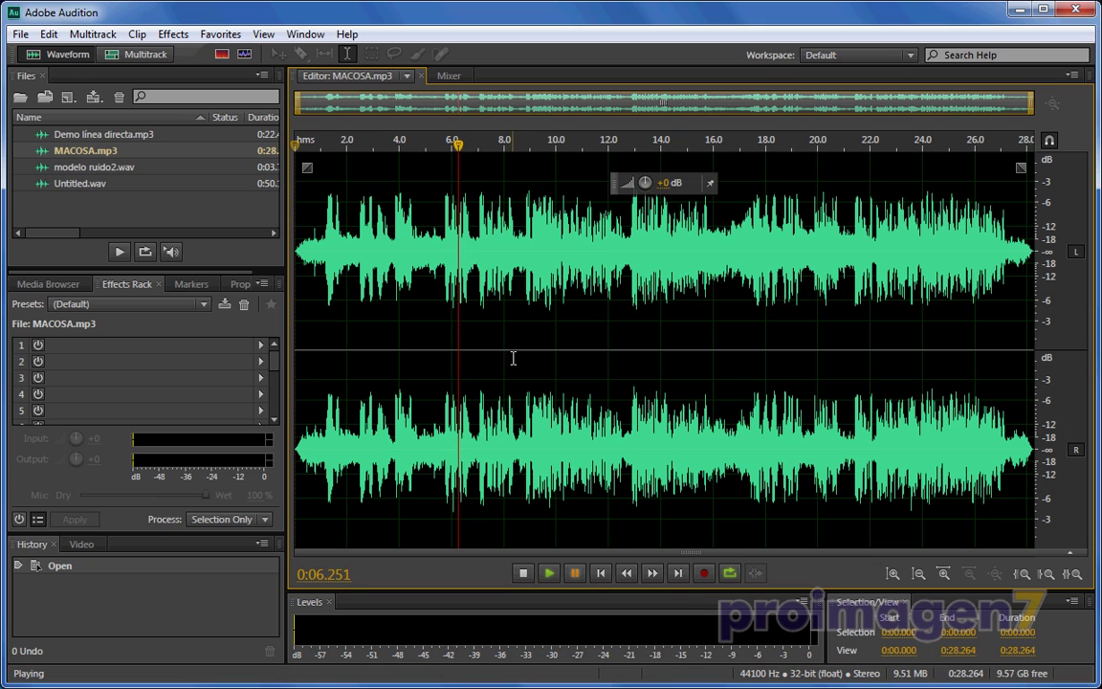
{"action": "left_click", "coordinate": [575, 573]}
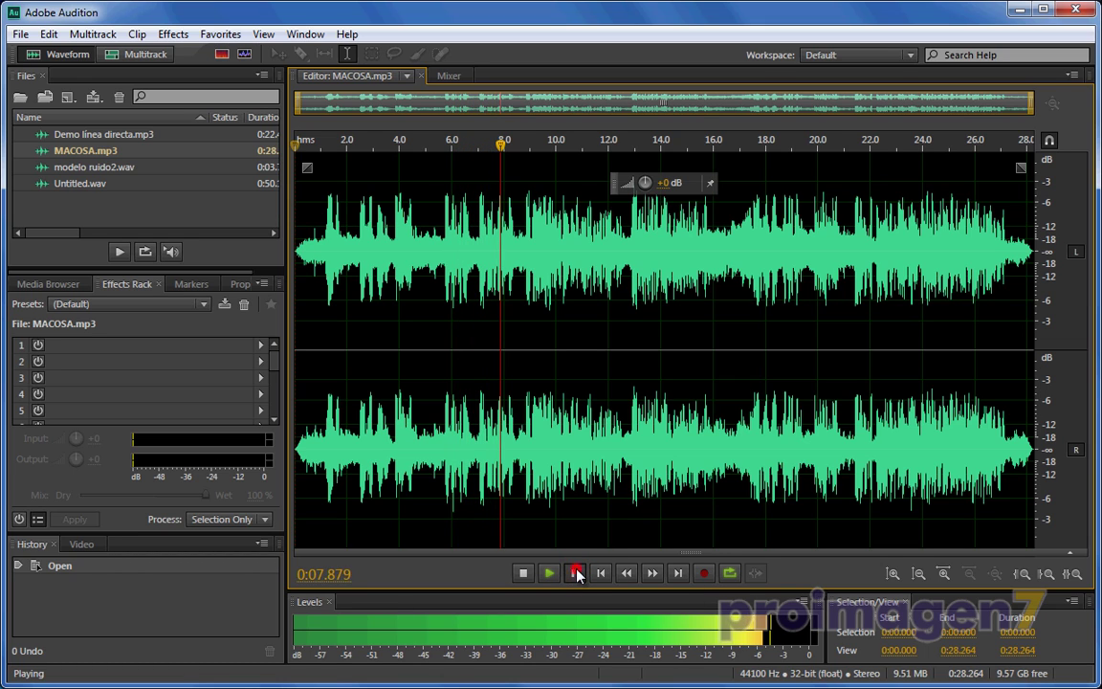
{"action": "left_click", "coordinate": [575, 573]}
{"action": "mouse_move", "coordinate": [500, 146]}
{"action": "left_mouse_down"}
{"action": "mouse_move", "coordinate": [479, 148]}
{"action": "mouse_move", "coordinate": [485, 156]}
{"action": "left_mouse_up"}
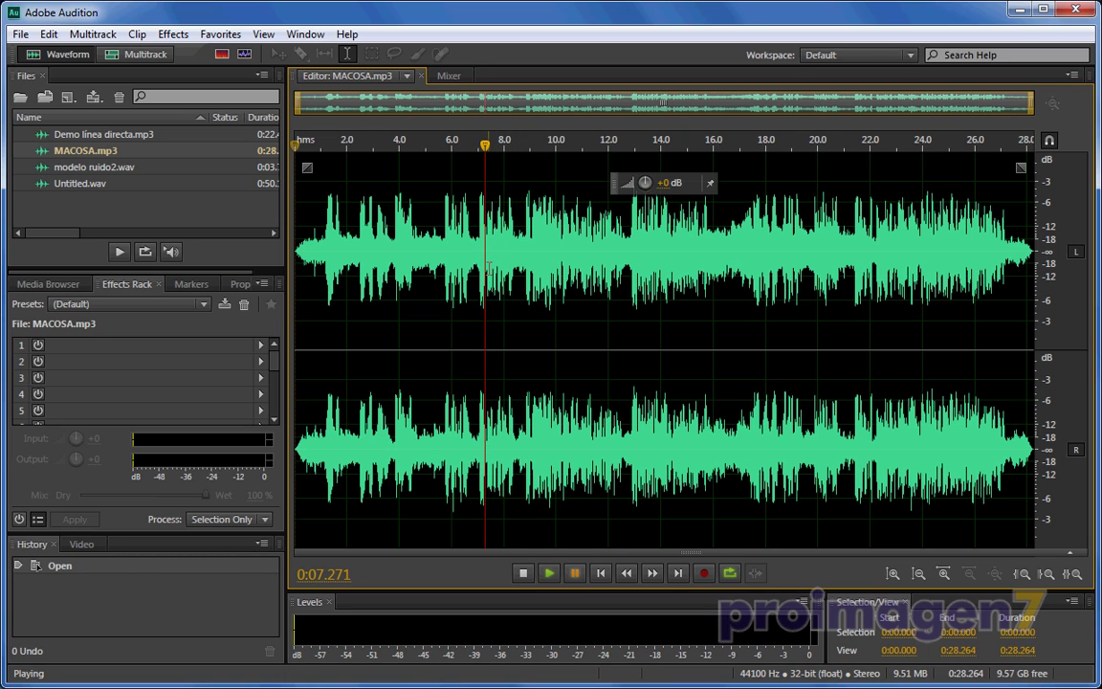
Step: Select the short noise burst from 0:07.200 to 0:07.263 in the waveform and play back the selection
{"action": "scroll", "coordinate": [441, 250], "scroll_direction": "up", "scroll_amount": 4}
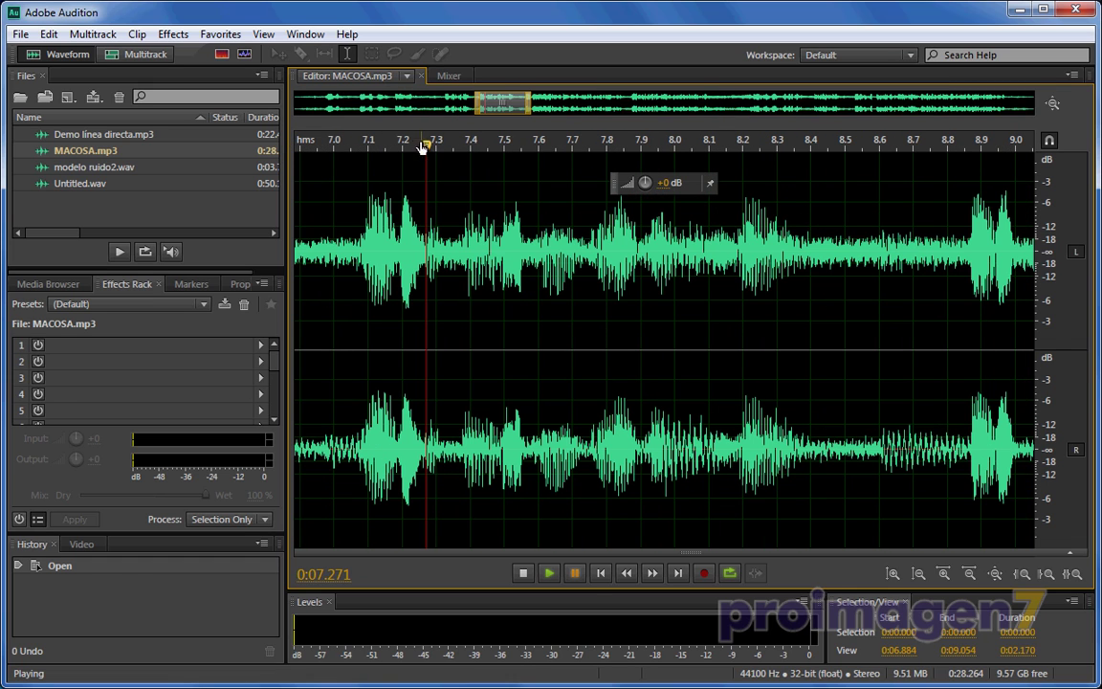
{"action": "mouse_move", "coordinate": [421, 145]}
{"action": "left_mouse_down"}
{"action": "mouse_move", "coordinate": [382, 146]}
{"action": "mouse_move", "coordinate": [427, 145]}
{"action": "left_mouse_up"}
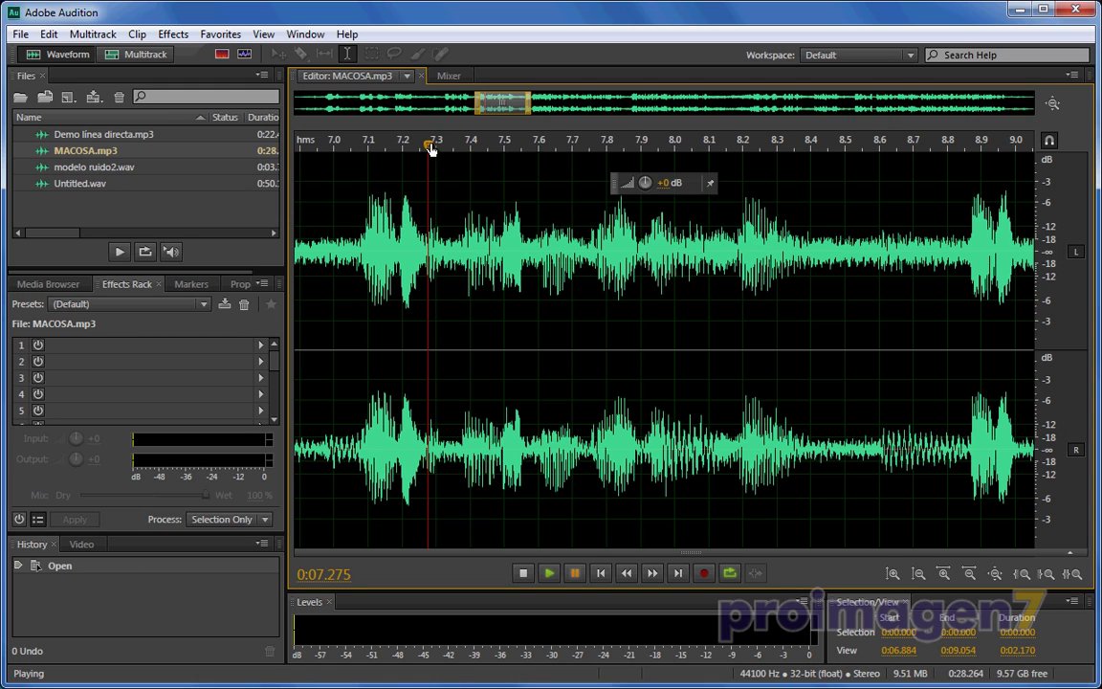
{"action": "mouse_move", "coordinate": [428, 146]}
{"action": "left_mouse_down"}
{"action": "mouse_move", "coordinate": [402, 158]}
{"action": "mouse_move", "coordinate": [423, 158]}
{"action": "left_mouse_up"}
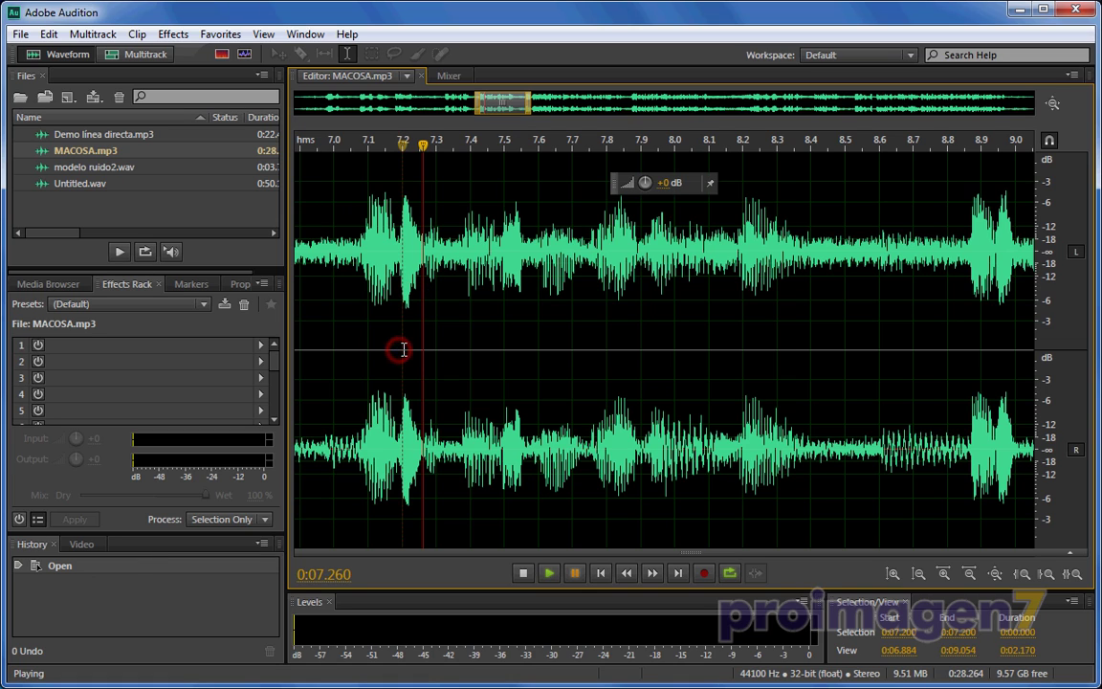
{"action": "left_click_drag", "start_coordinate": [402, 348], "coordinate": [423, 352]}
{"action": "mouse_move", "coordinate": [402, 143]}
{"action": "left_mouse_down"}
{"action": "mouse_move", "coordinate": [392, 146]}
{"action": "mouse_move", "coordinate": [402, 145]}
{"action": "left_mouse_up"}
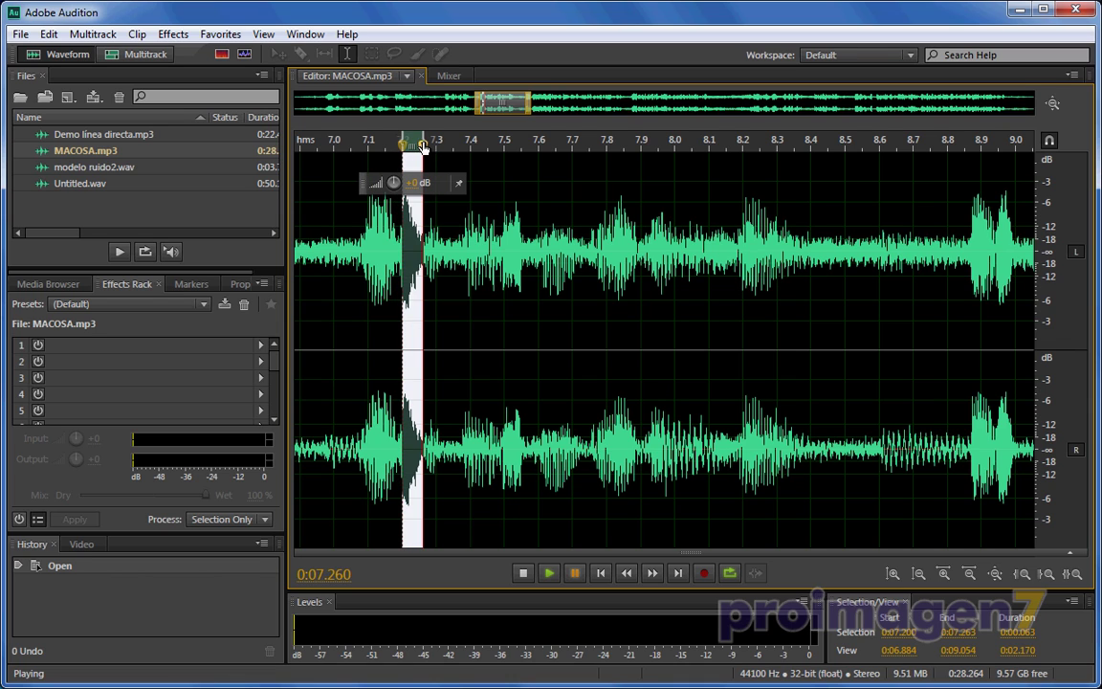
{"action": "key", "text": "space"}
{"action": "key", "text": "space"}
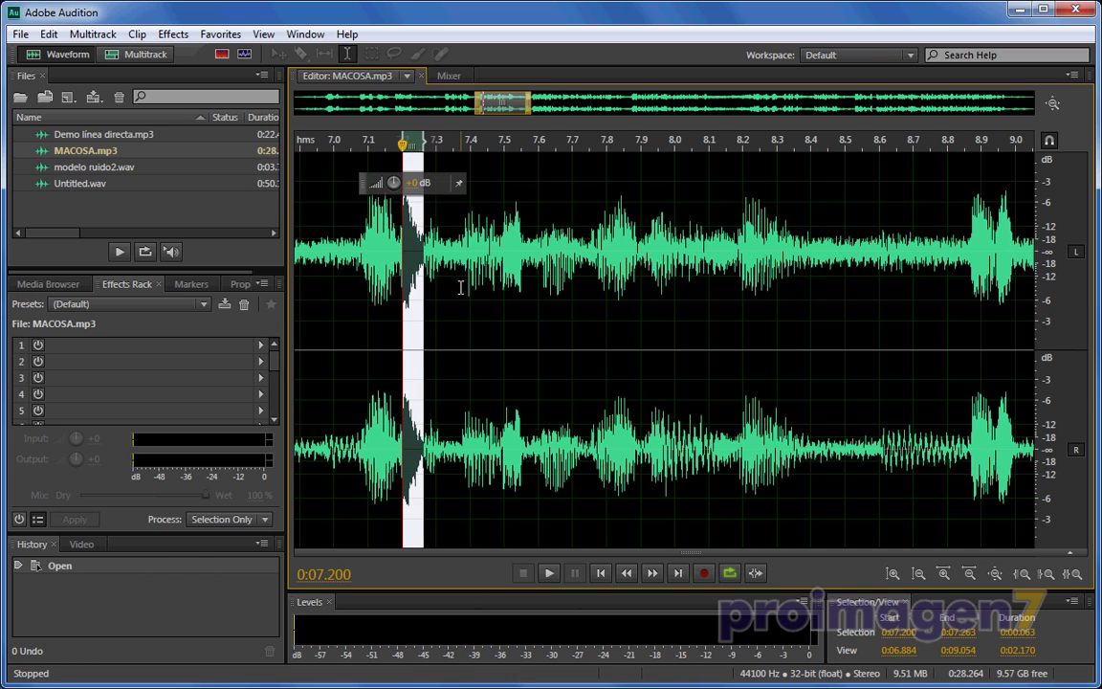
{"action": "key", "text": "space"}
{"action": "key", "text": "space"}
Step: Clear the selection and look over the available Noise Reduction / Restoration effects
{"action": "left_click", "coordinate": [451, 343]}
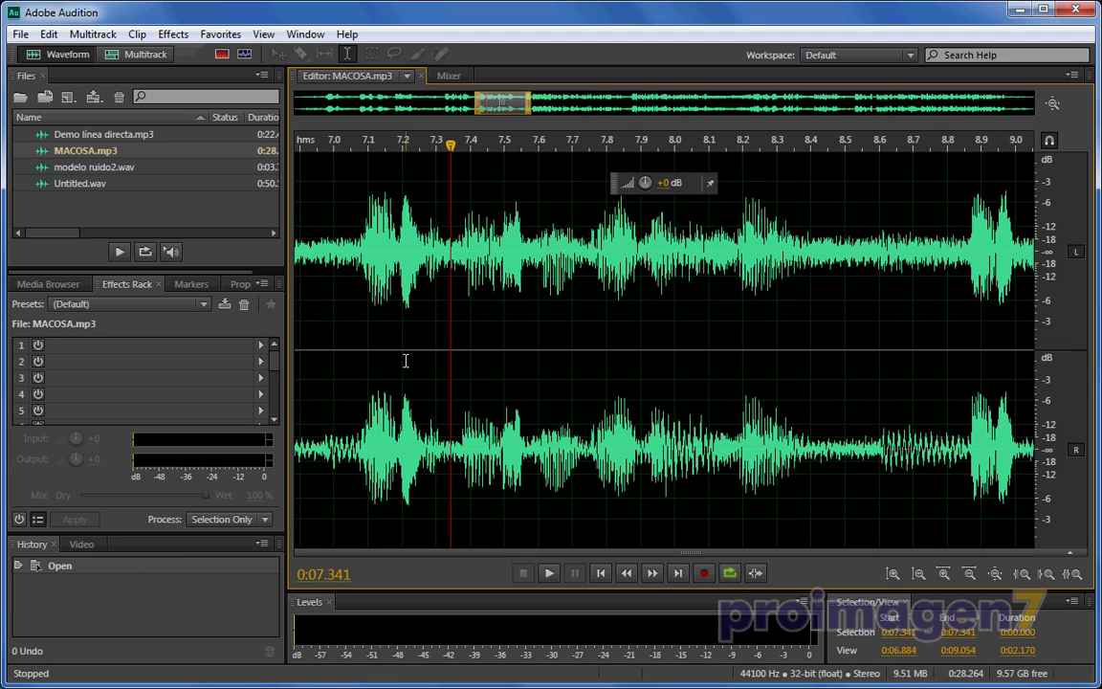
{"action": "left_click", "coordinate": [170, 33]}
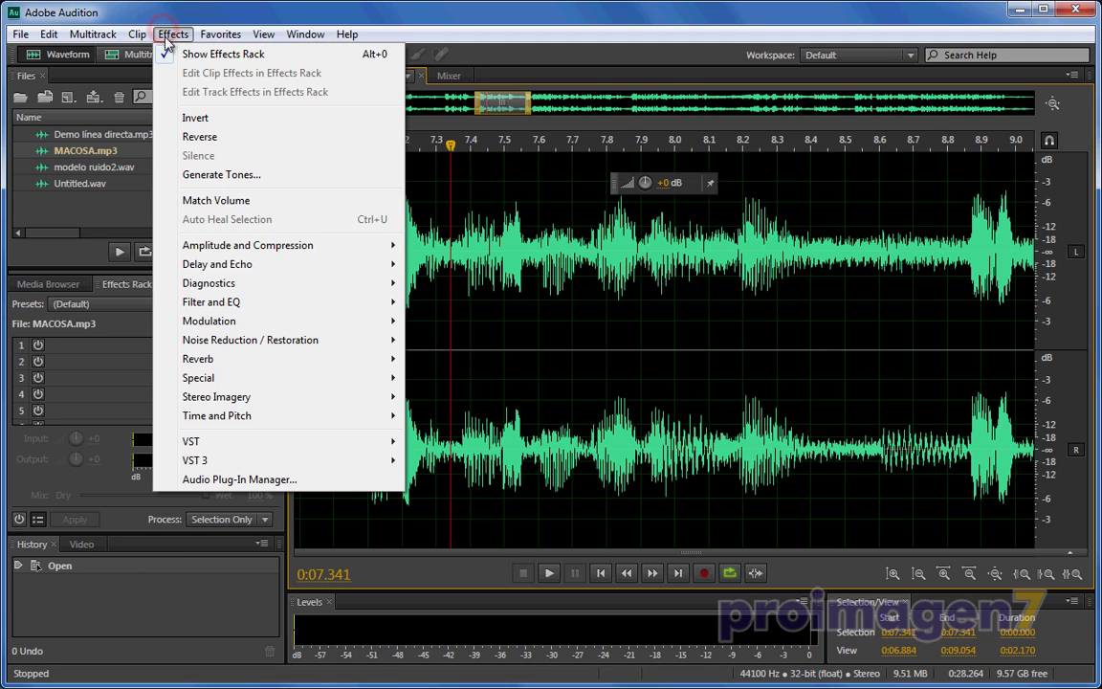
{"action": "mouse_move", "coordinate": [290, 343]}
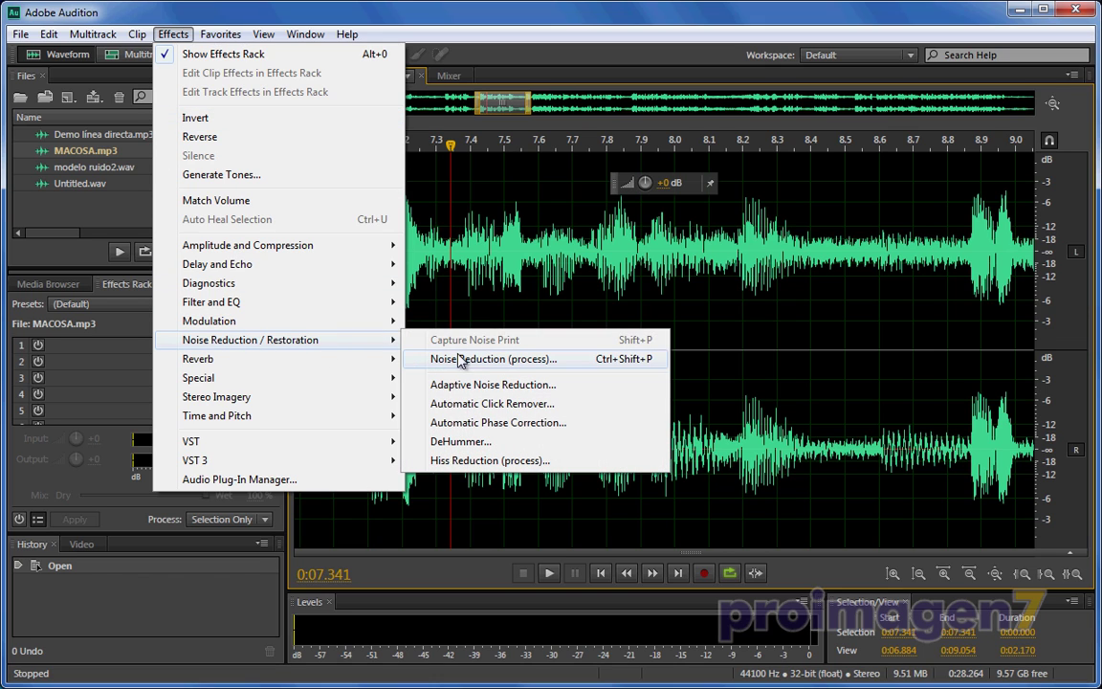
{"action": "left_click", "coordinate": [454, 339]}
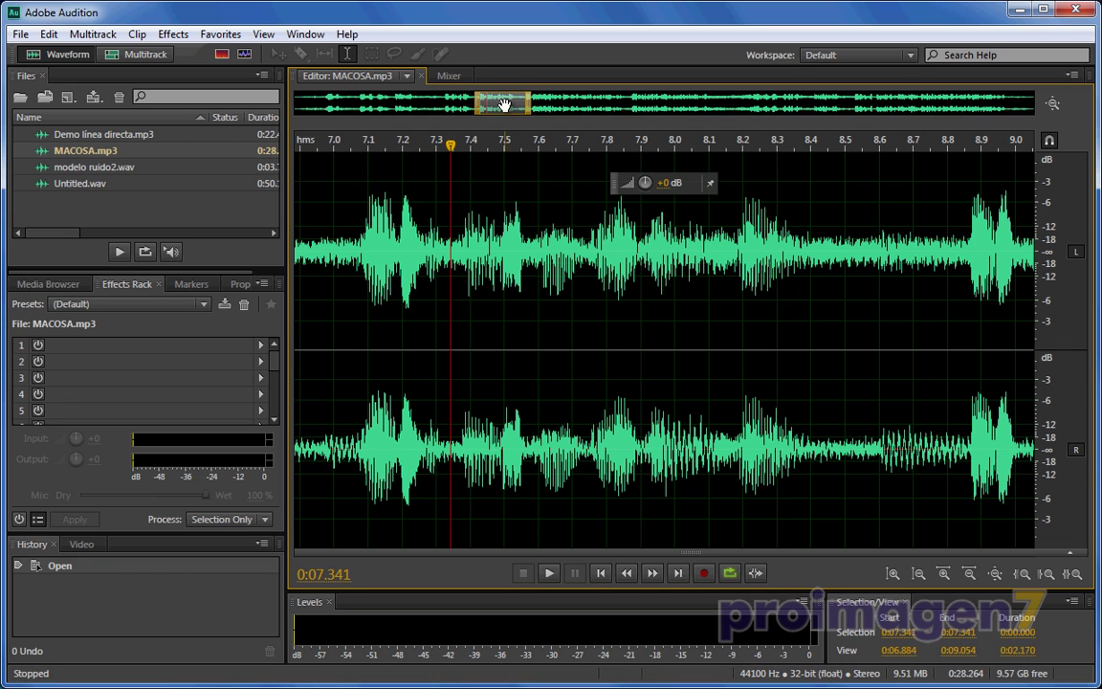
Step: Replace the waveform with a full-height spectral frequency display around 7 seconds and activate the Spot Healing Brush
{"action": "left_click_drag", "start_coordinate": [504, 104], "coordinate": [495, 103]}
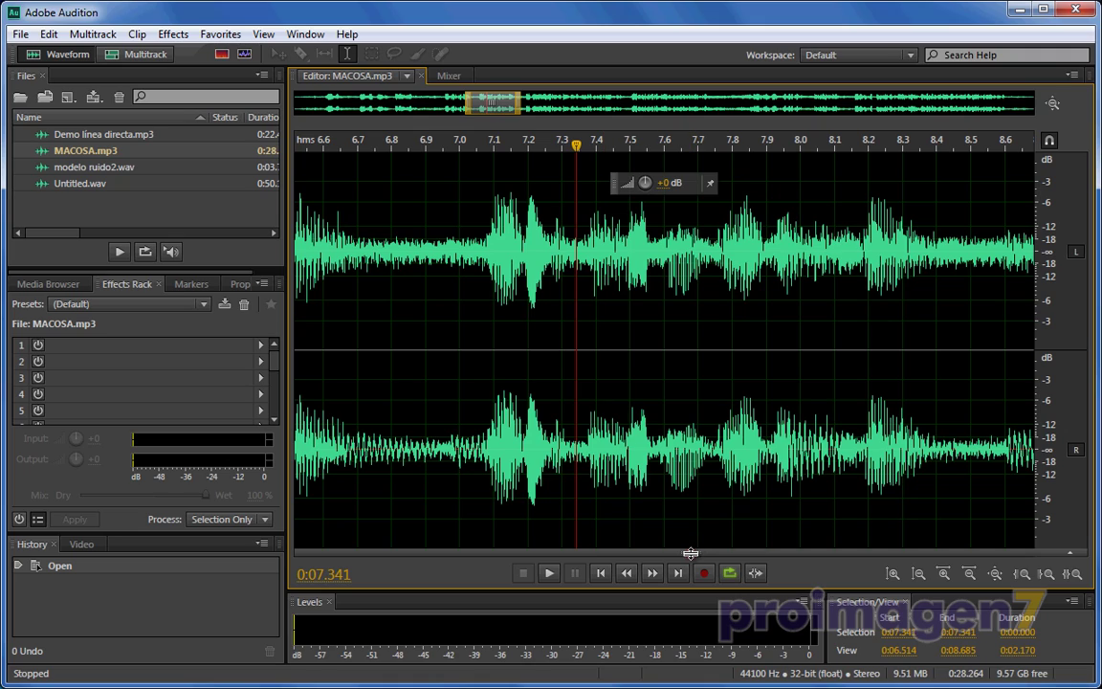
{"action": "left_click_drag", "start_coordinate": [690, 553], "coordinate": [672, 143]}
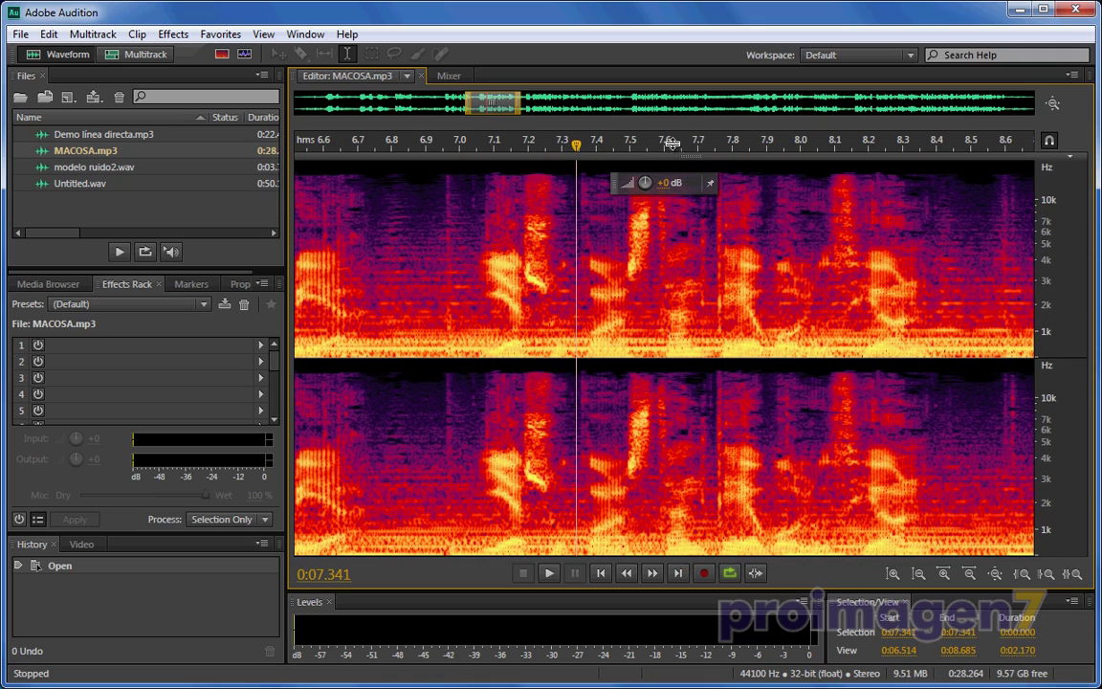
{"action": "key", "text": "b"}
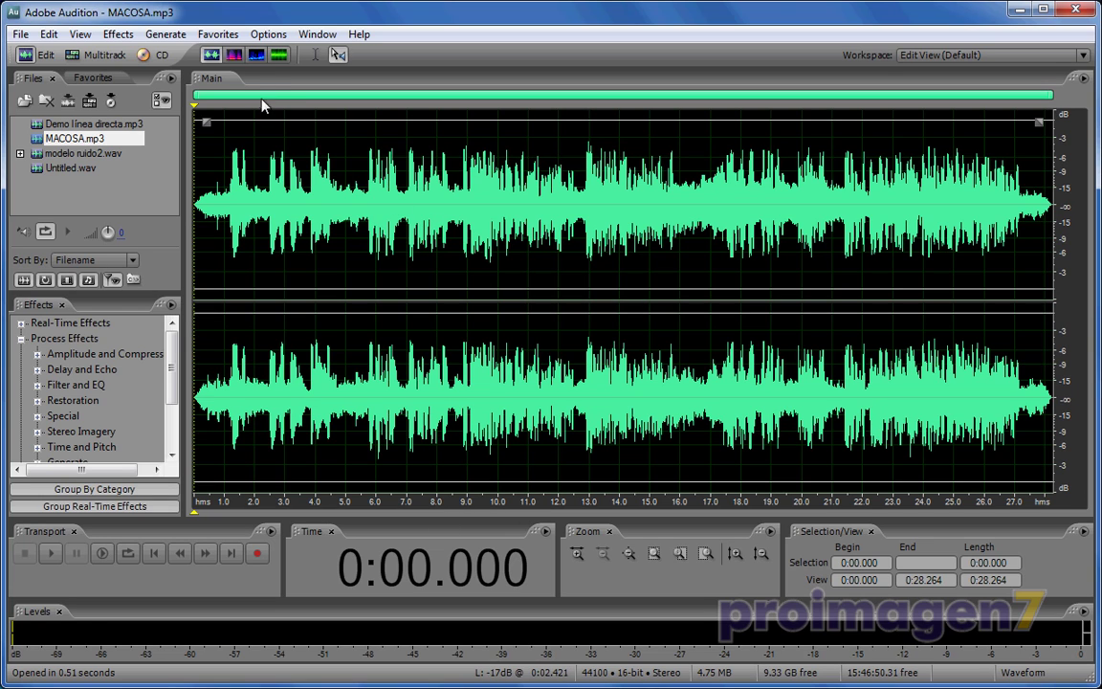
Step: Show MACOSA.mp3 as a spectral display in the older Adobe Audition, and review the processor affinity of Audition.exe in Windows Task Manager
{"action": "left_click", "coordinate": [235, 53]}
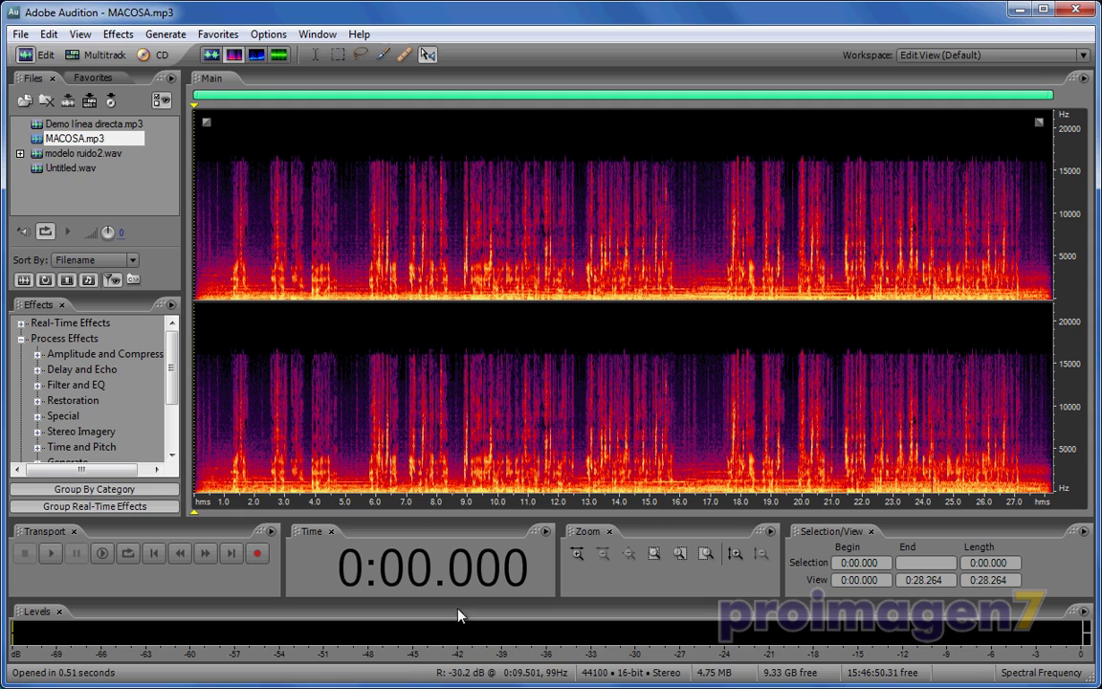
{"action": "key", "text": "ctrl+shift+Escape"}
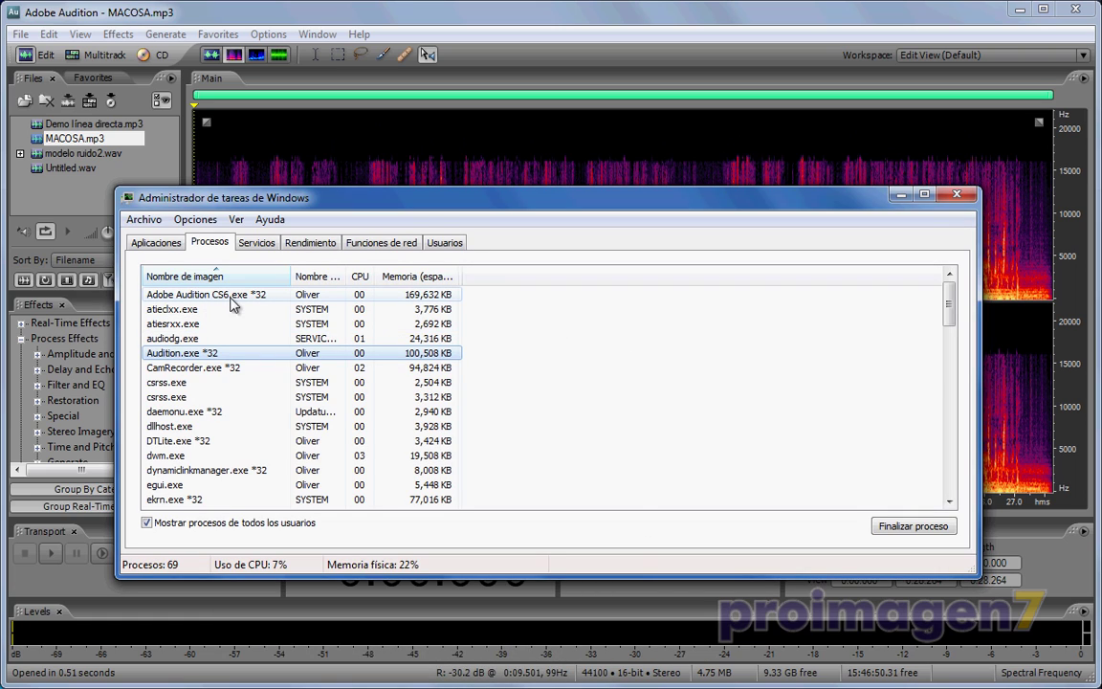
{"action": "right_click", "coordinate": [173, 356]}
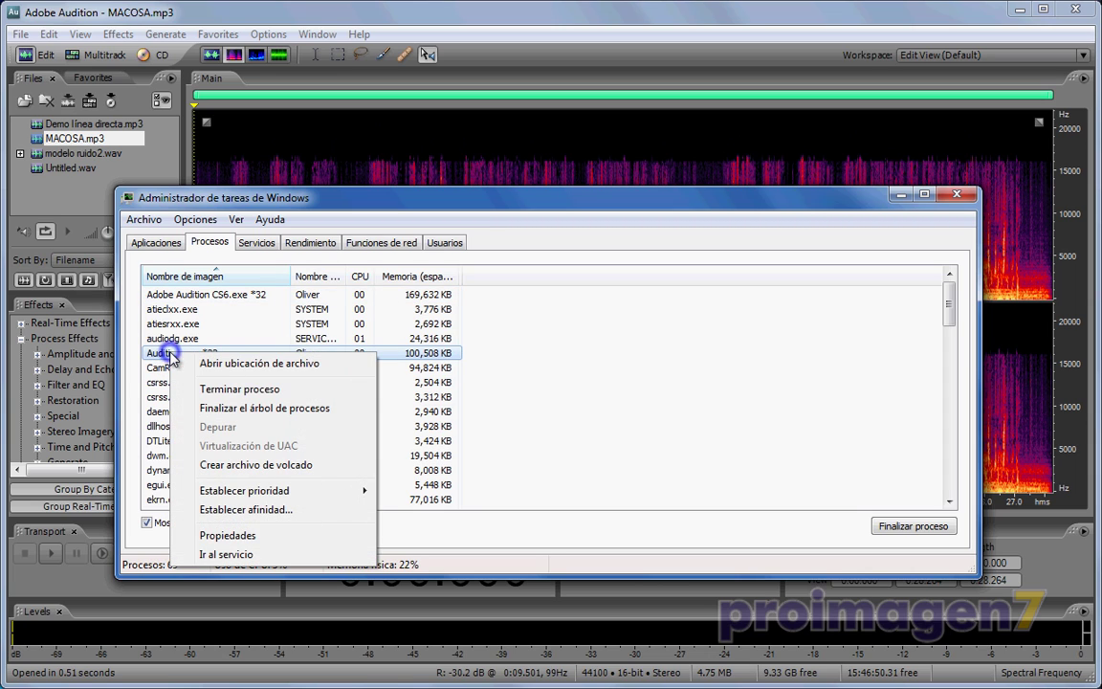
{"action": "left_click", "coordinate": [276, 512]}
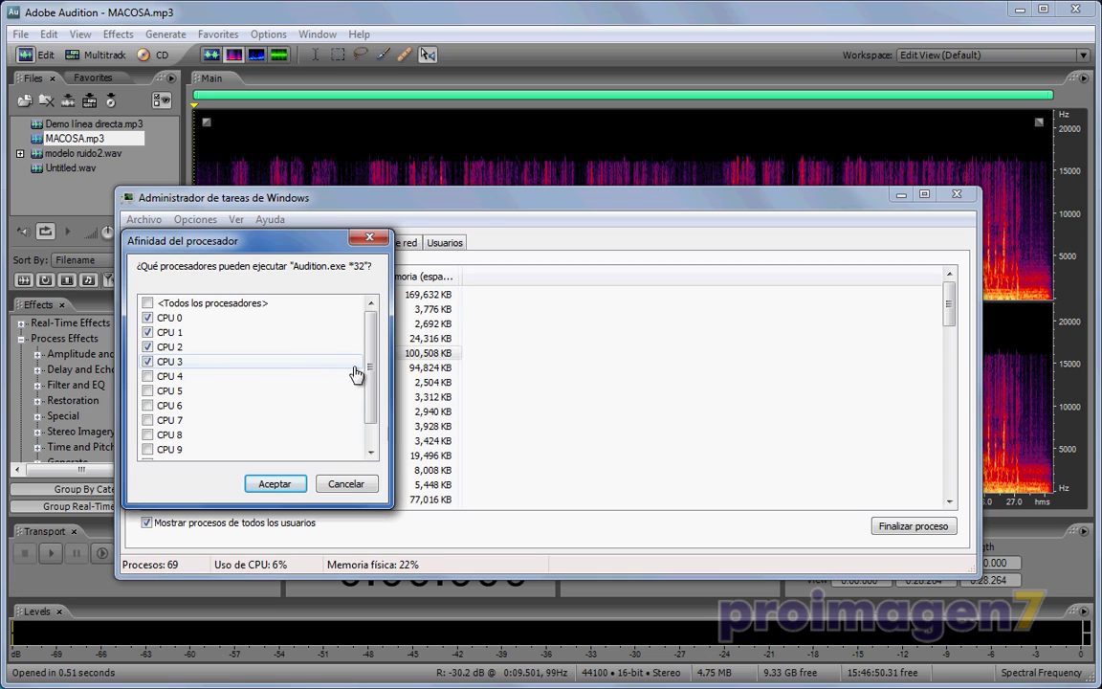
{"action": "left_click_drag", "start_coordinate": [368, 363], "coordinate": [381, 342]}
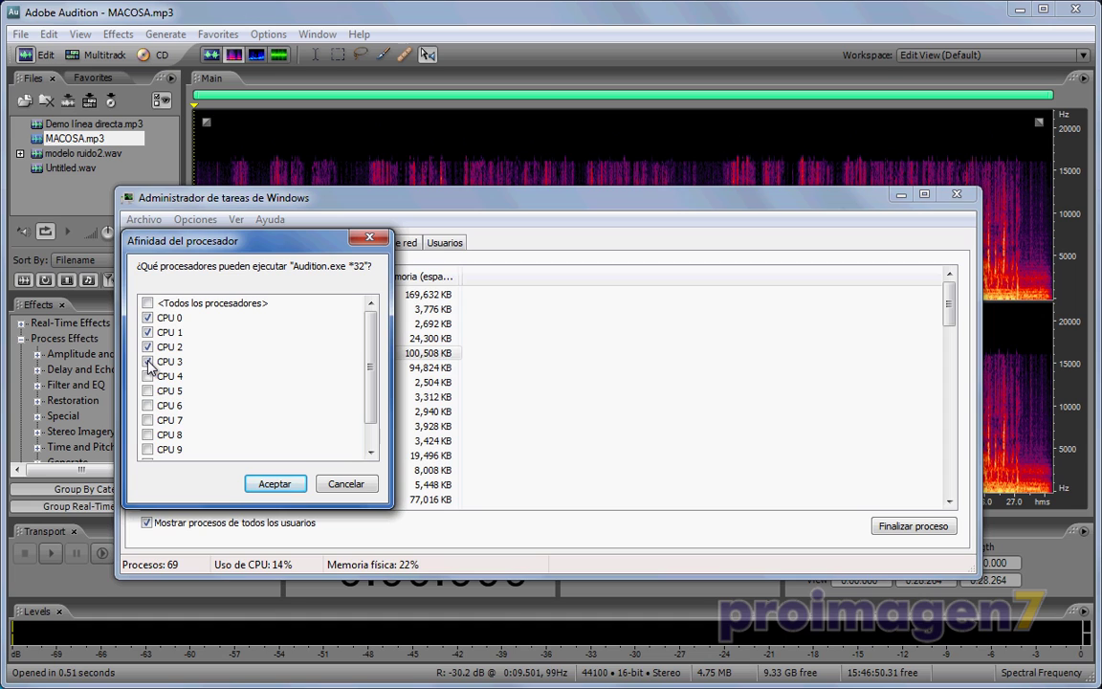
{"action": "left_click", "coordinate": [341, 484]}
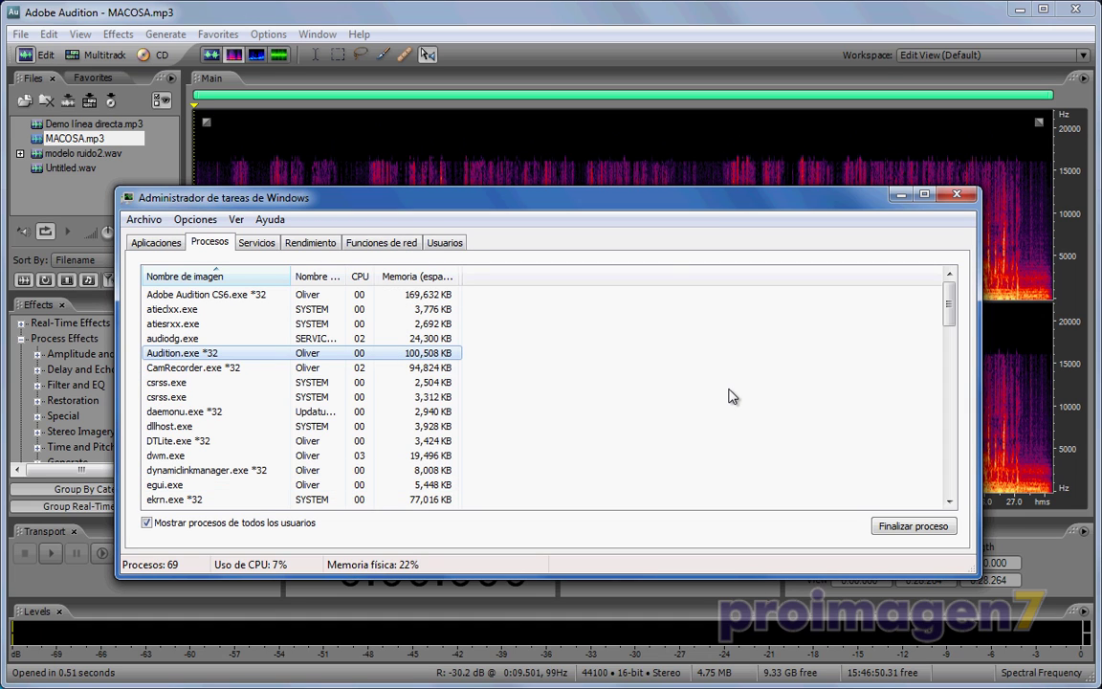
{"action": "left_click", "coordinate": [900, 195]}
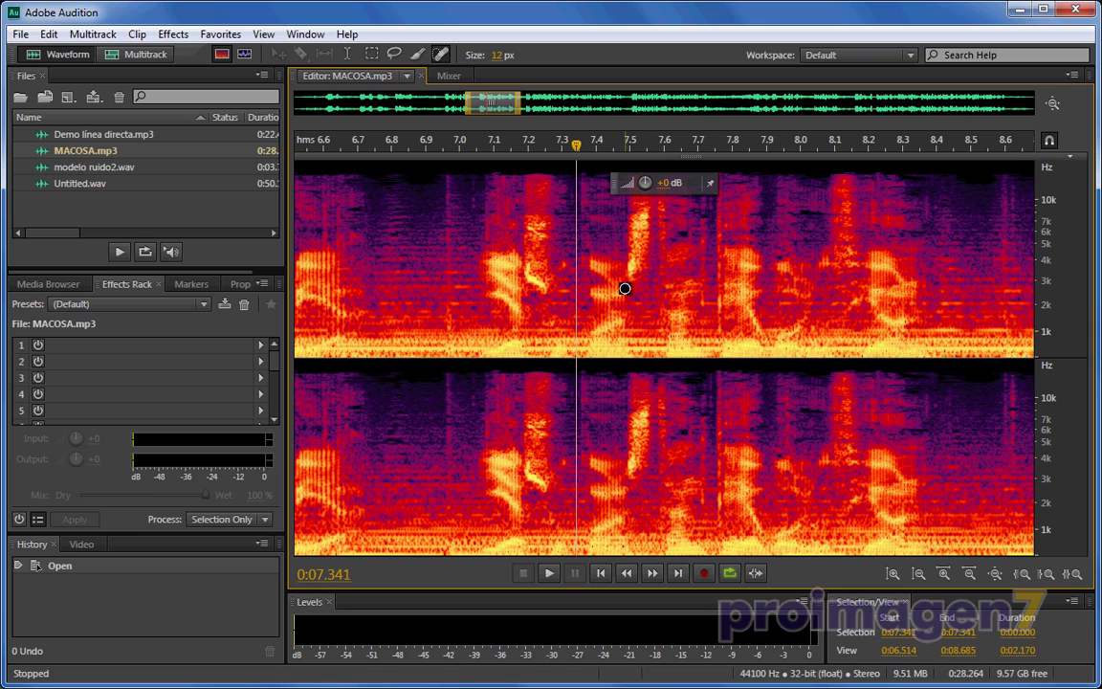
Step: In Audition CS6, reveal the waveform above the spectrogram and select the noise from 0:07.179 to 0:07.265 to compare both views
{"action": "left_click_drag", "start_coordinate": [576, 146], "coordinate": [555, 150]}
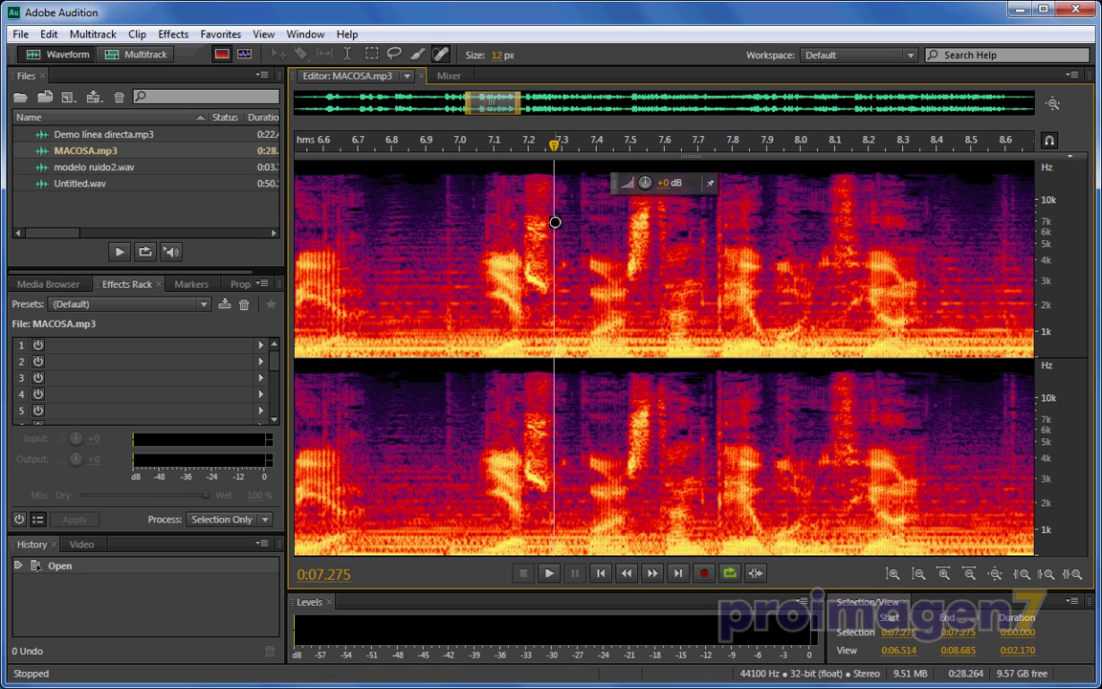
{"action": "left_click", "coordinate": [556, 148]}
{"action": "left_click_drag", "start_coordinate": [556, 148], "coordinate": [522, 145]}
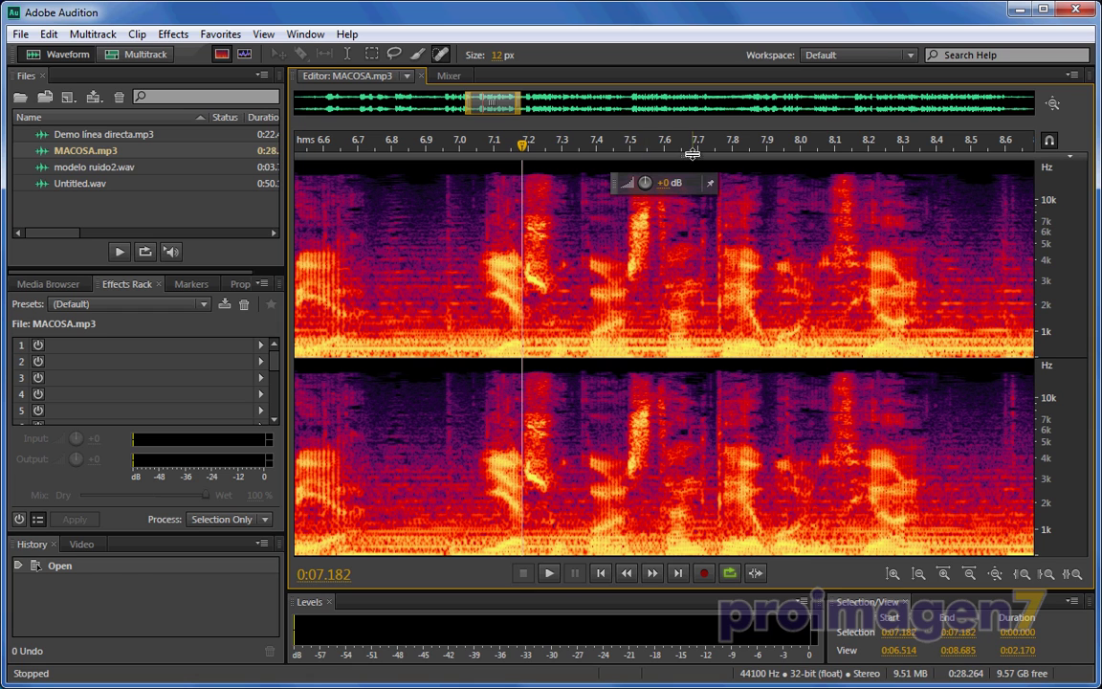
{"action": "left_click_drag", "start_coordinate": [692, 154], "coordinate": [690, 312]}
{"action": "left_click_drag", "start_coordinate": [521, 221], "coordinate": [551, 223]}
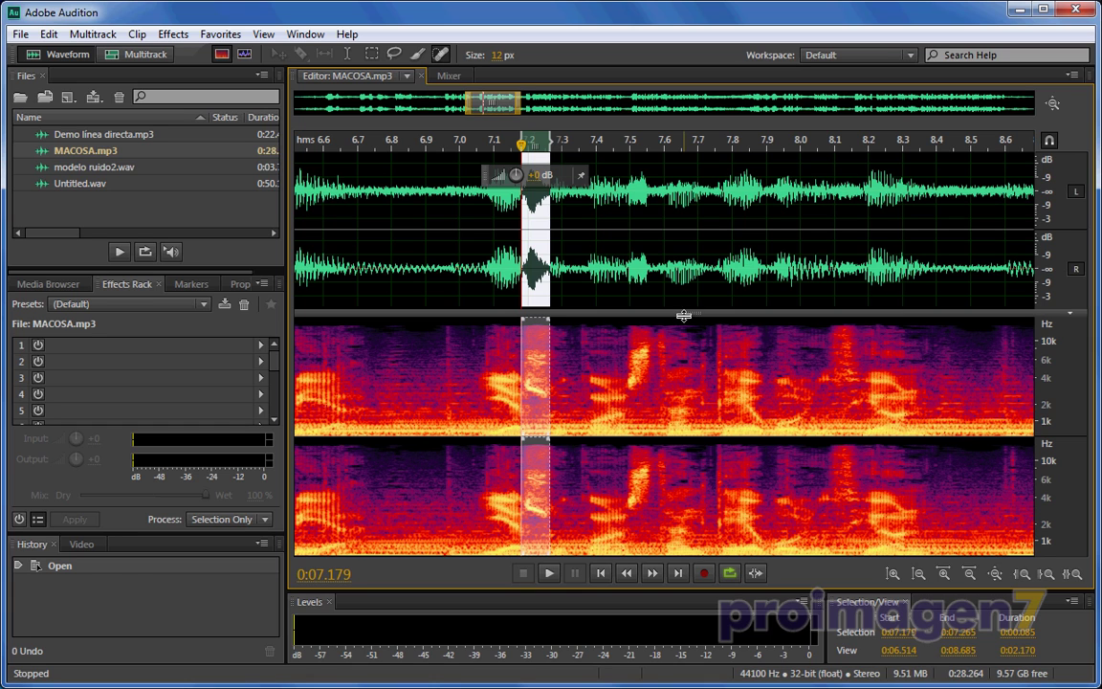
{"action": "left_click_drag", "start_coordinate": [620, 312], "coordinate": [681, 242]}
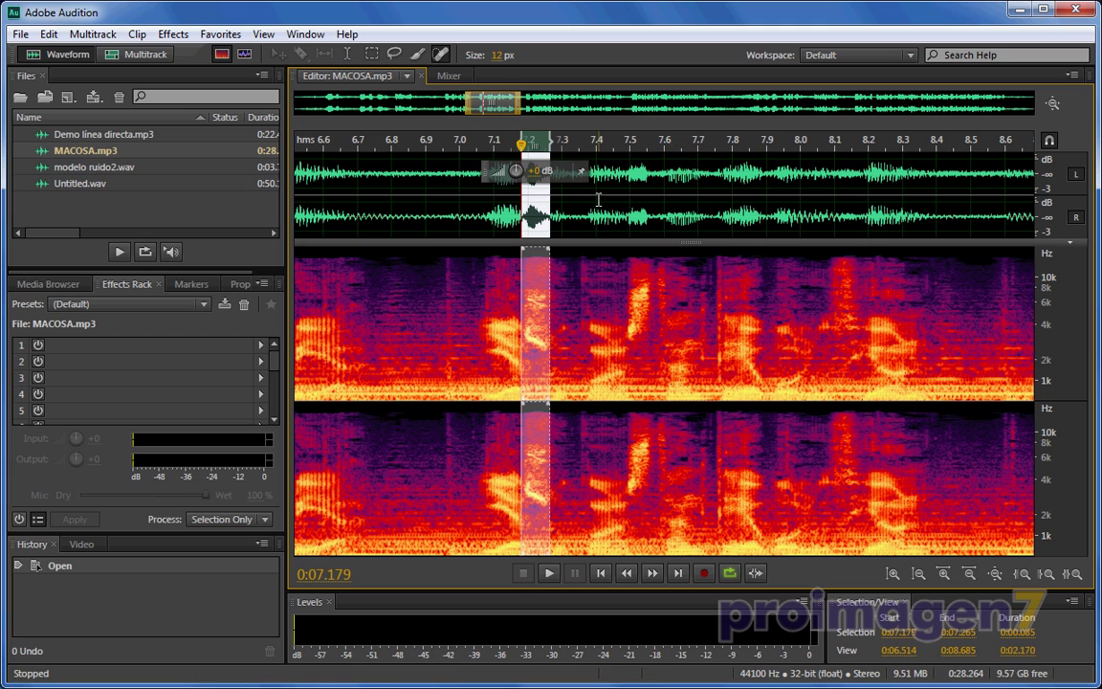
Step: Clear the selection by placing the playhead at 0:07.200 and return to the full-height spectral display
{"action": "left_click", "coordinate": [596, 157]}
{"action": "left_click", "coordinate": [523, 188]}
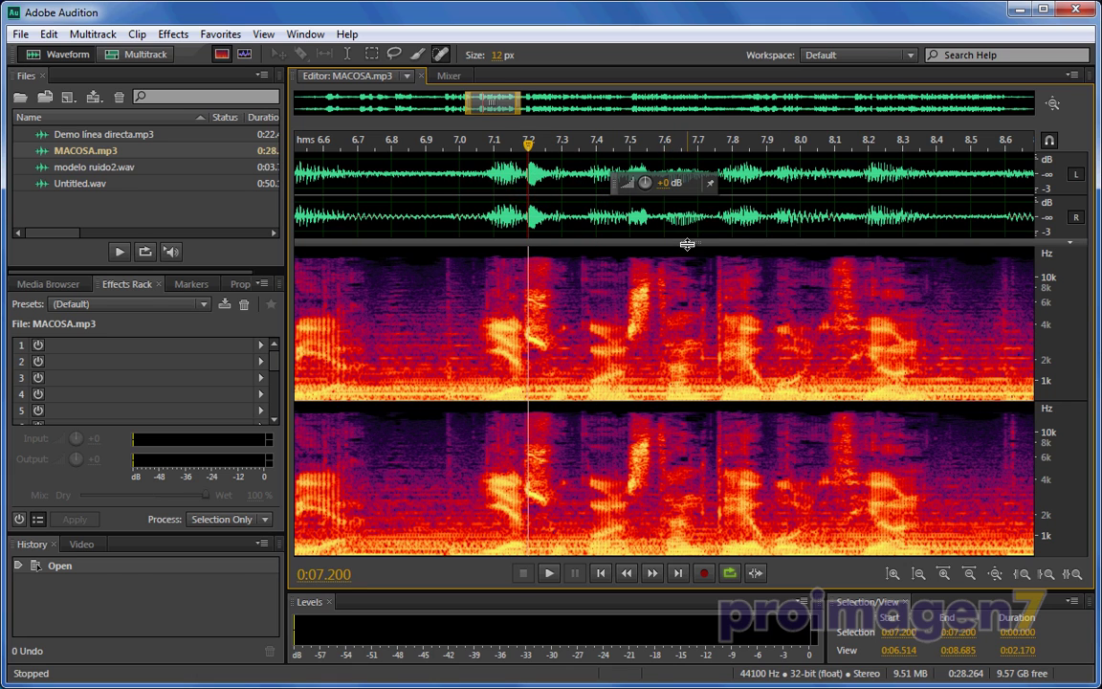
{"action": "left_click_drag", "start_coordinate": [622, 245], "coordinate": [621, 155]}
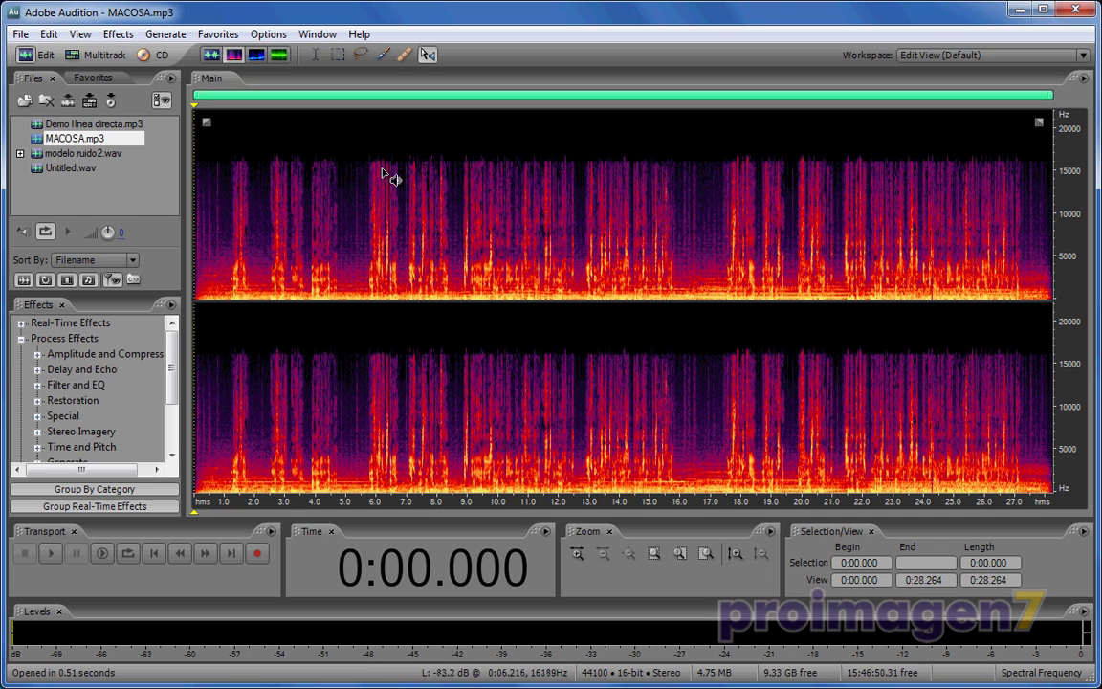
Step: Switch to the older Adobe Audition window and activate its Spot Healing Brush
{"action": "left_click", "coordinate": [404, 55]}
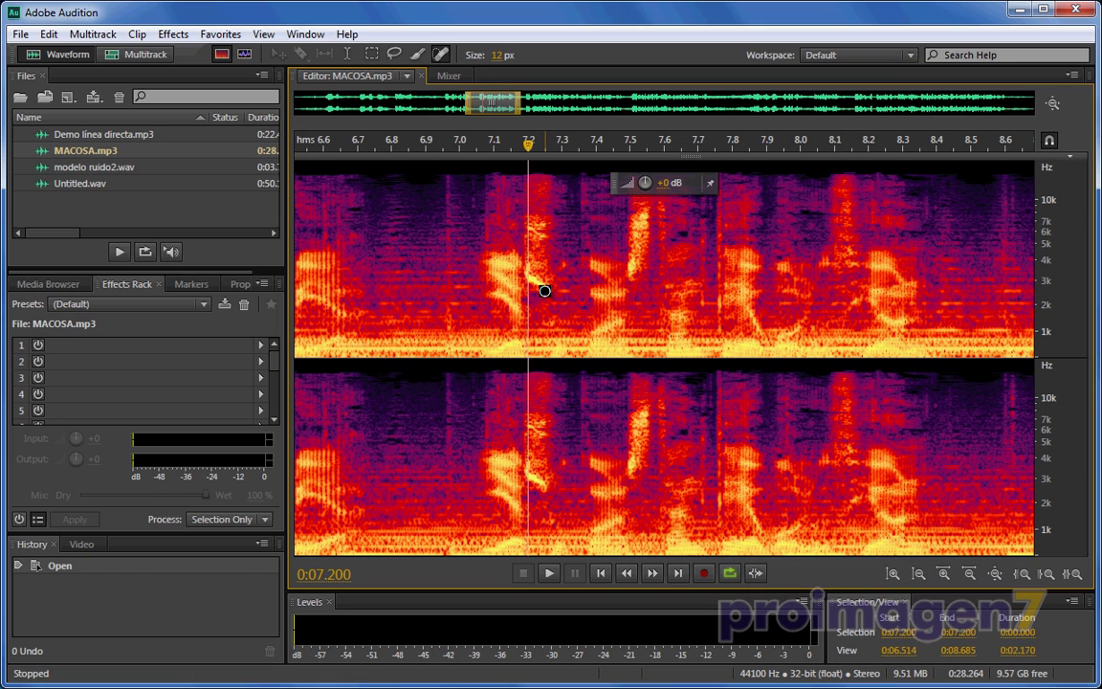
Step: In Audition CS6, paint over the bright curved noise trace just after 0:07.200 with the 12 px Spot Healing Brush to heal it
{"action": "left_click_drag", "start_coordinate": [544, 291], "coordinate": [529, 276]}
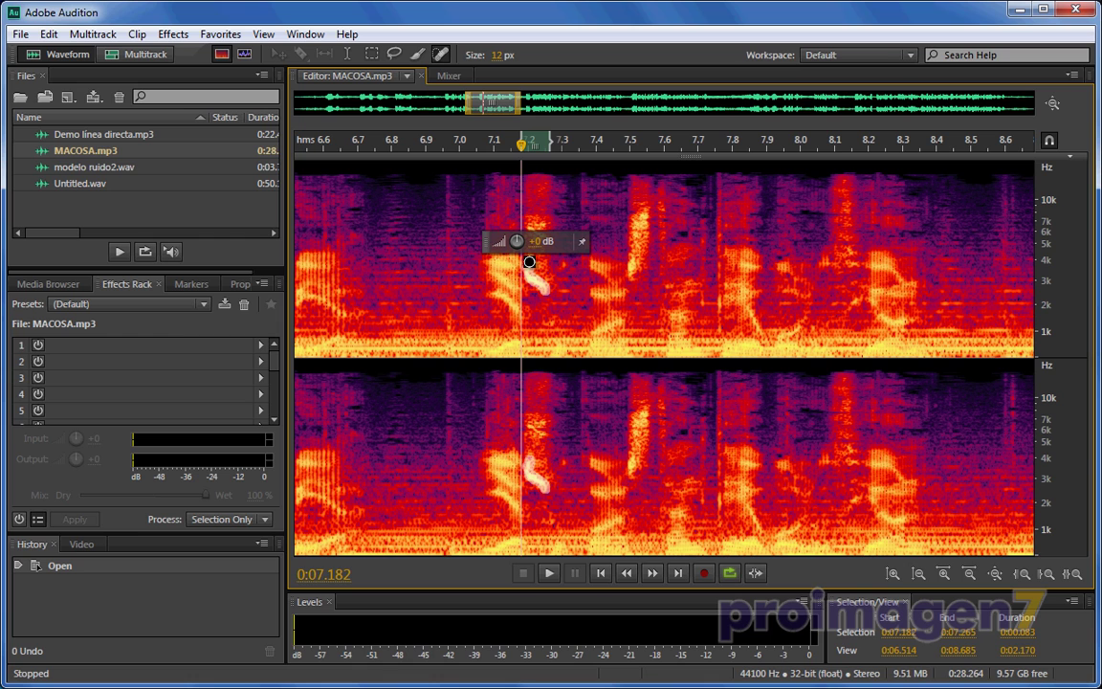
{"action": "left_click_drag", "start_coordinate": [528, 261], "coordinate": [528, 264]}
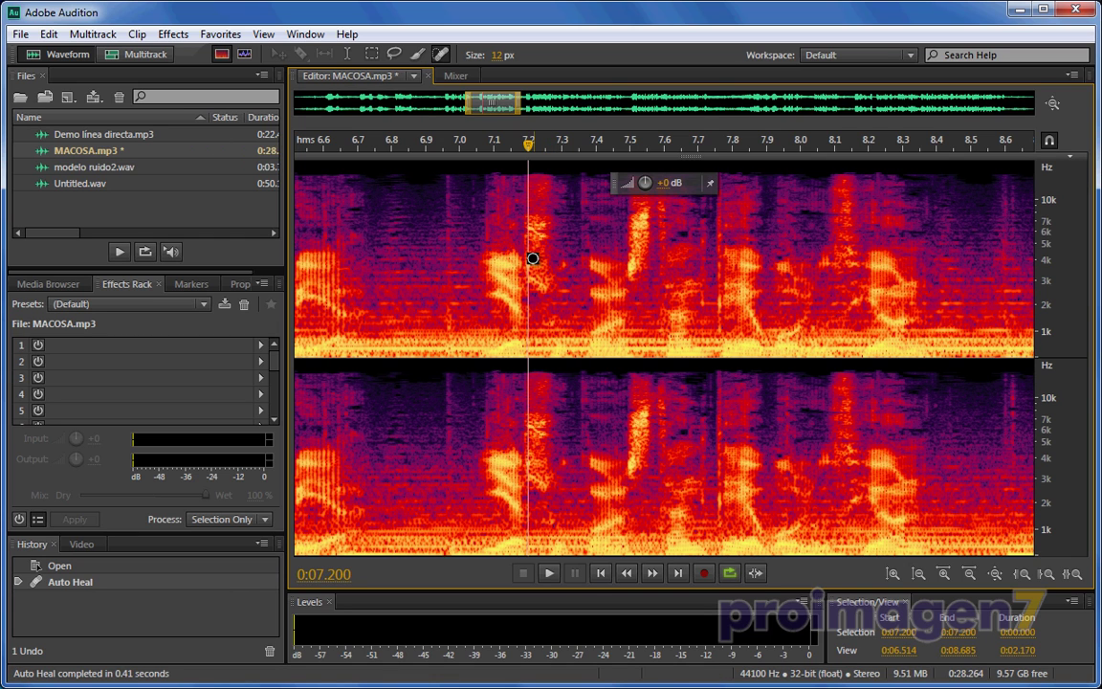
{"action": "mouse_move", "coordinate": [541, 287]}
{"action": "left_mouse_down"}
{"action": "mouse_move", "coordinate": [533, 276]}
{"action": "mouse_move", "coordinate": [524, 289]}
{"action": "mouse_move", "coordinate": [478, 244]}
{"action": "left_mouse_up"}
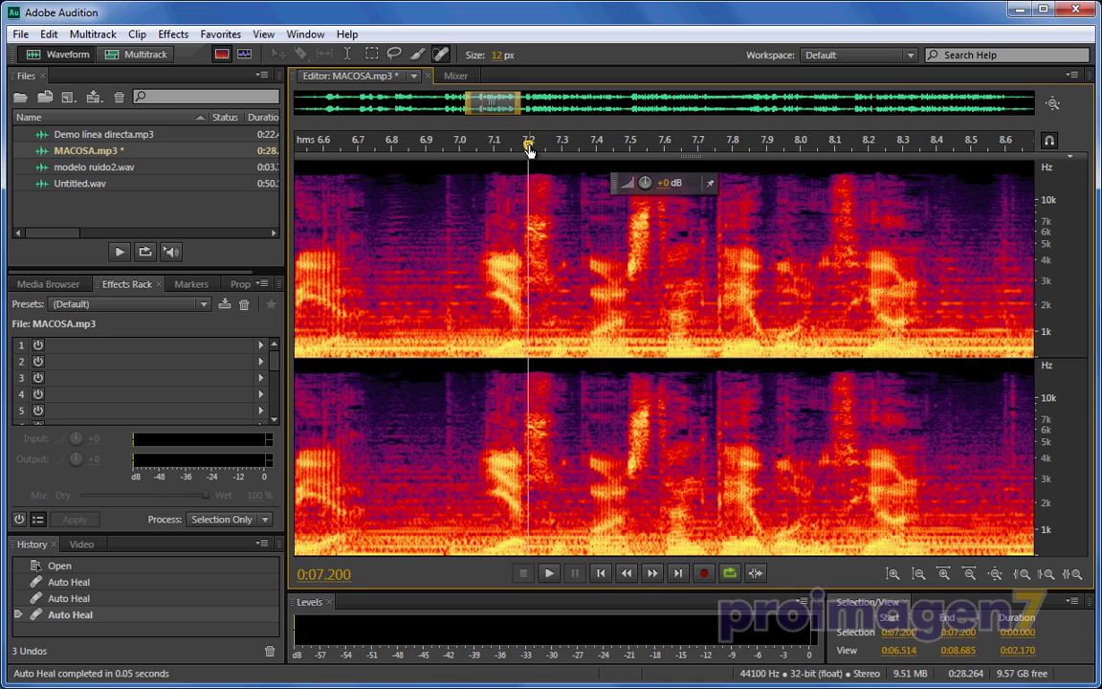
Step: Play the healed passage starting from 0:06.830
{"action": "left_click_drag", "start_coordinate": [529, 143], "coordinate": [402, 146]}
{"action": "key", "text": "space"}
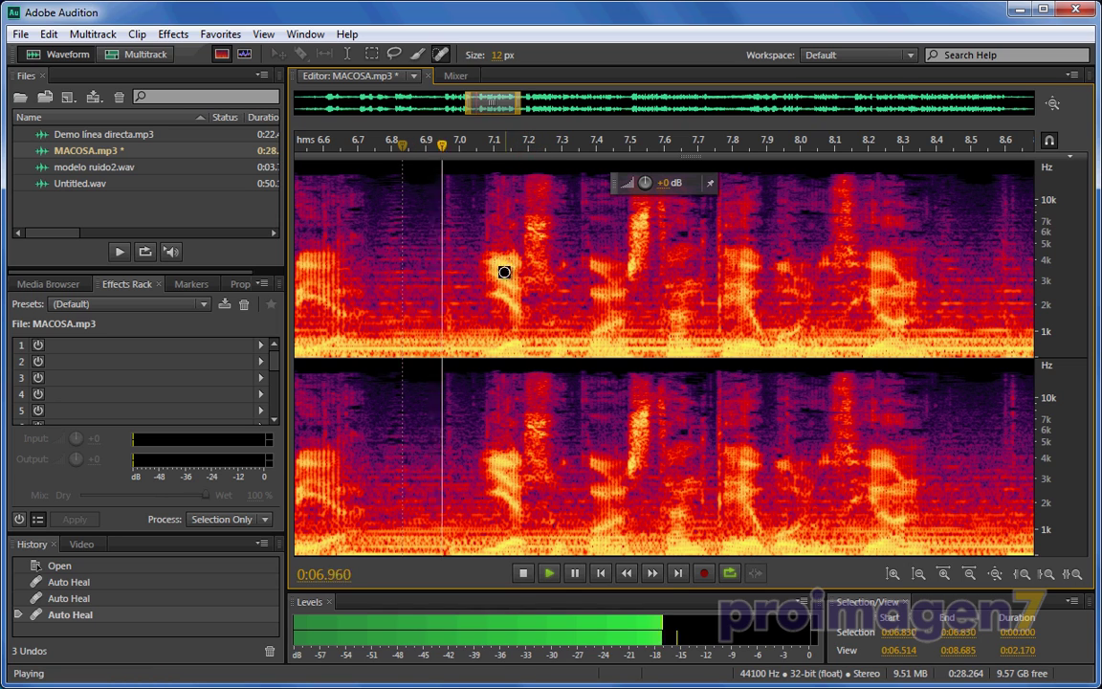
Step: Replay the healed passage from 0:06.830 and let it run on, pausing at about 0:10.249
{"action": "key", "text": "space"}
{"action": "key", "text": "space"}
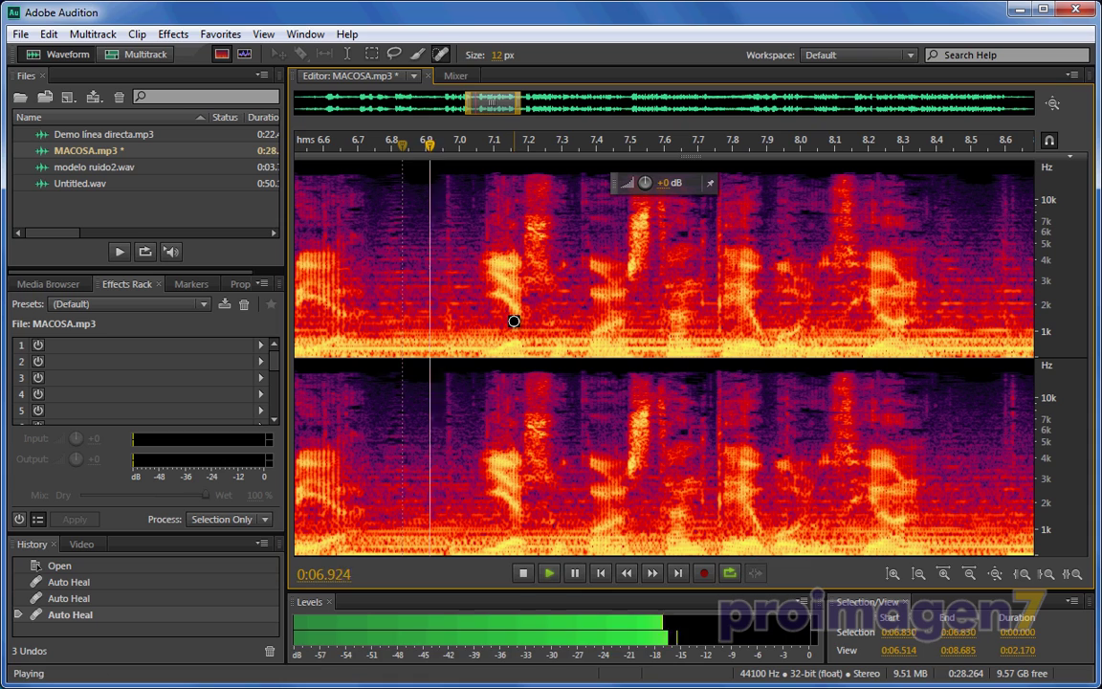
{"action": "key", "text": "space"}
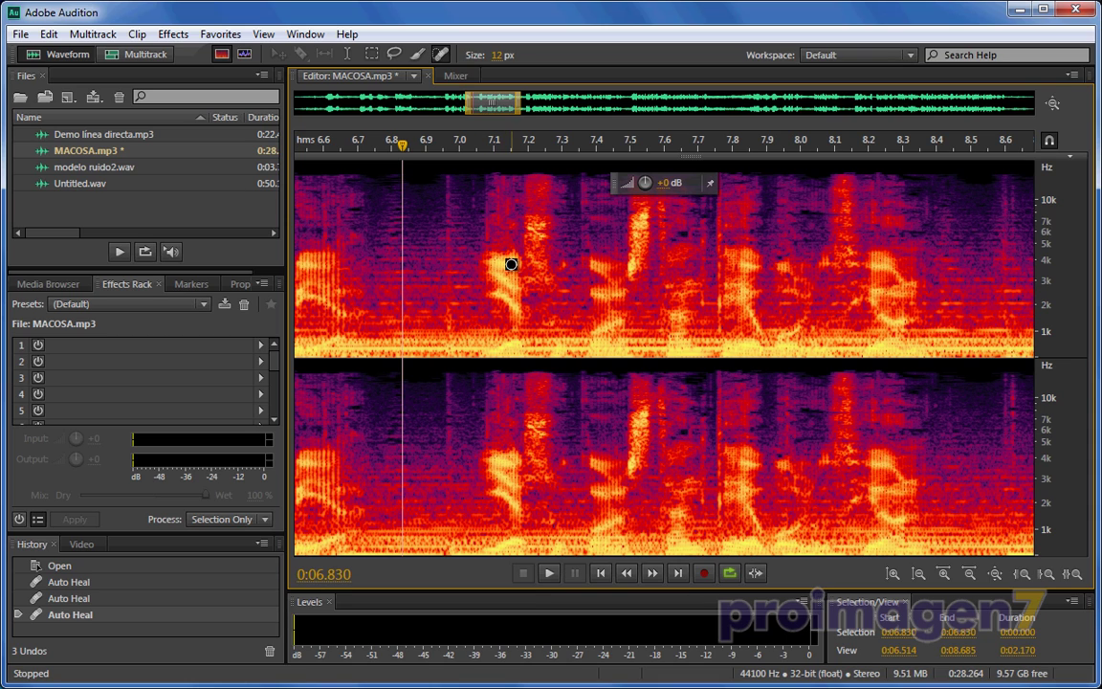
{"action": "left_click", "coordinate": [551, 574]}
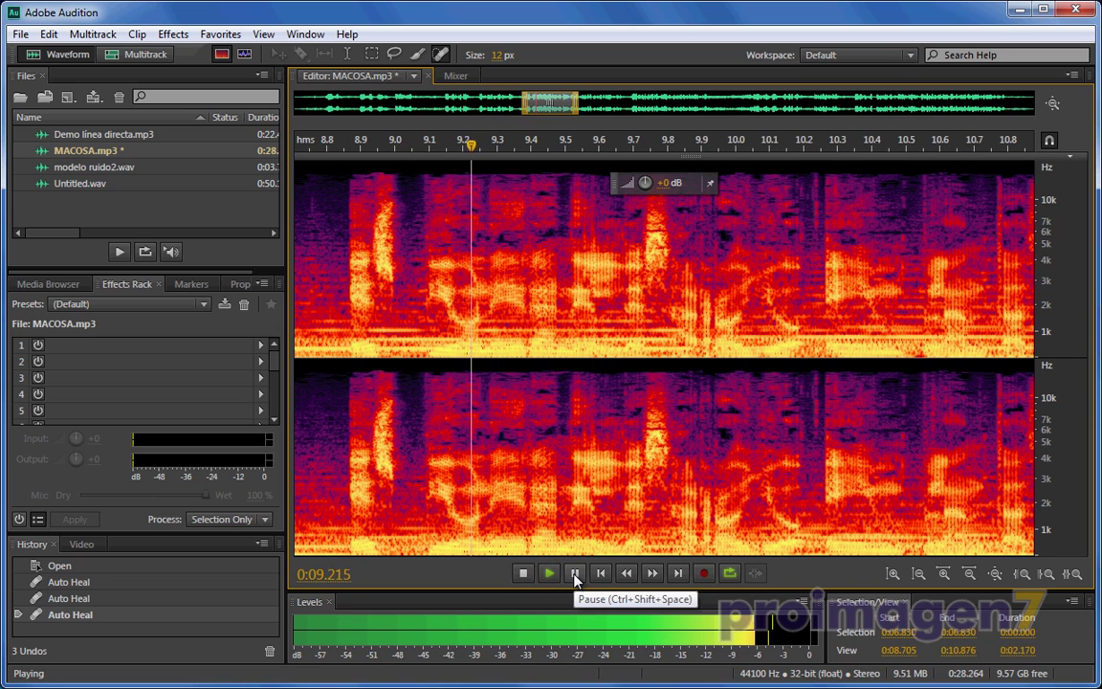
{"action": "left_click", "coordinate": [574, 573]}
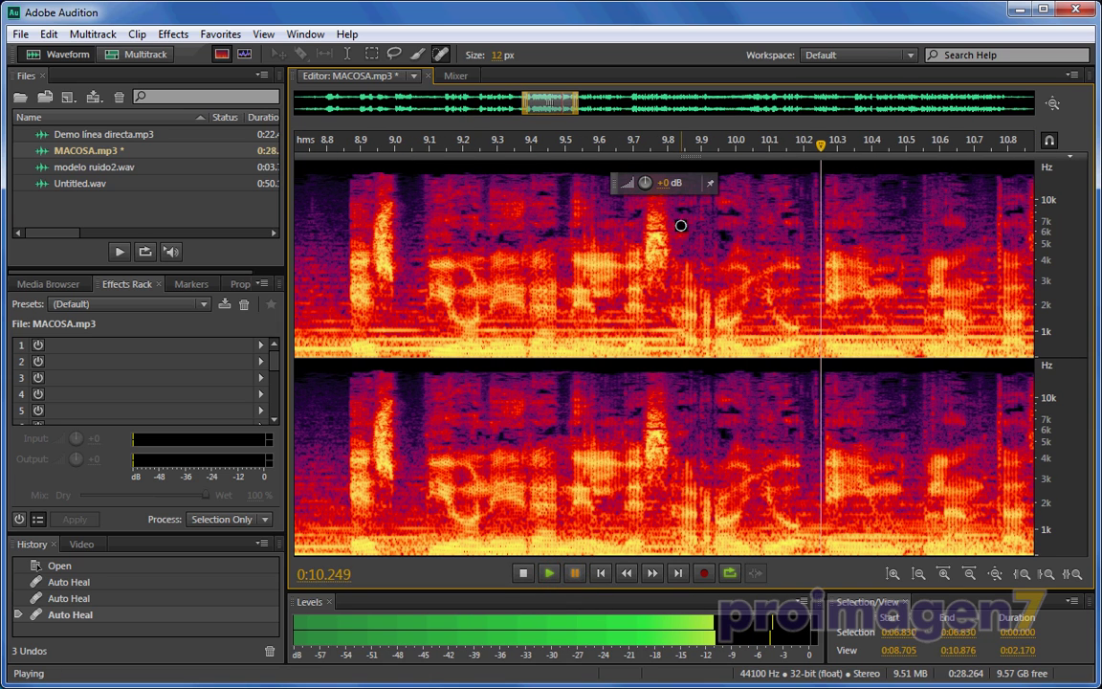
Step: Move the playhead to 0:10.224, show a longer time span, and continue playback, pausing at about 0:12.756
{"action": "mouse_move", "coordinate": [818, 145]}
{"action": "left_mouse_down"}
{"action": "mouse_move", "coordinate": [512, 155]}
{"action": "mouse_move", "coordinate": [563, 168]}
{"action": "mouse_move", "coordinate": [809, 168]}
{"action": "left_mouse_up"}
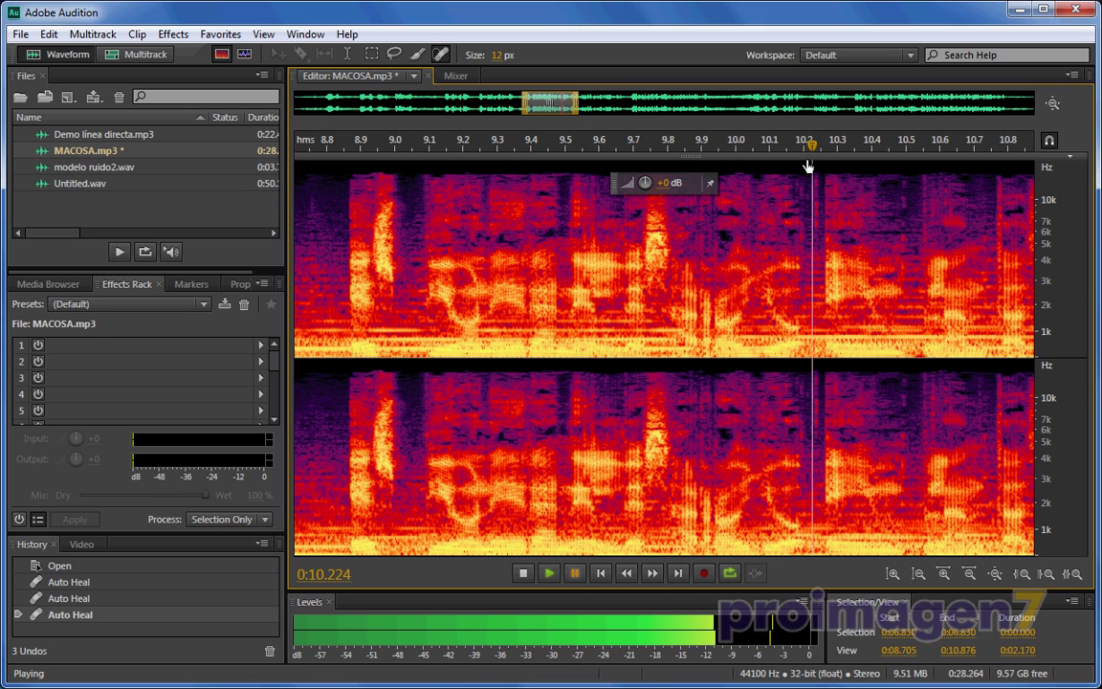
{"action": "scroll", "coordinate": [824, 376], "scroll_direction": "down", "scroll_amount": 1}
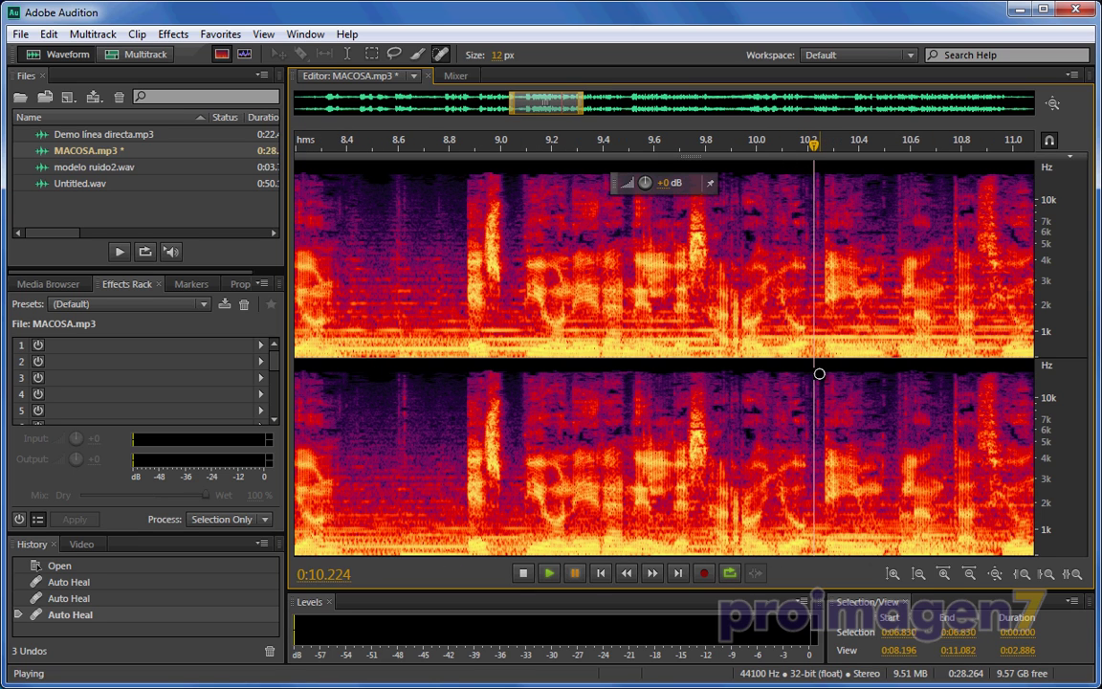
{"action": "scroll", "coordinate": [818, 373], "scroll_direction": "down", "scroll_amount": 1}
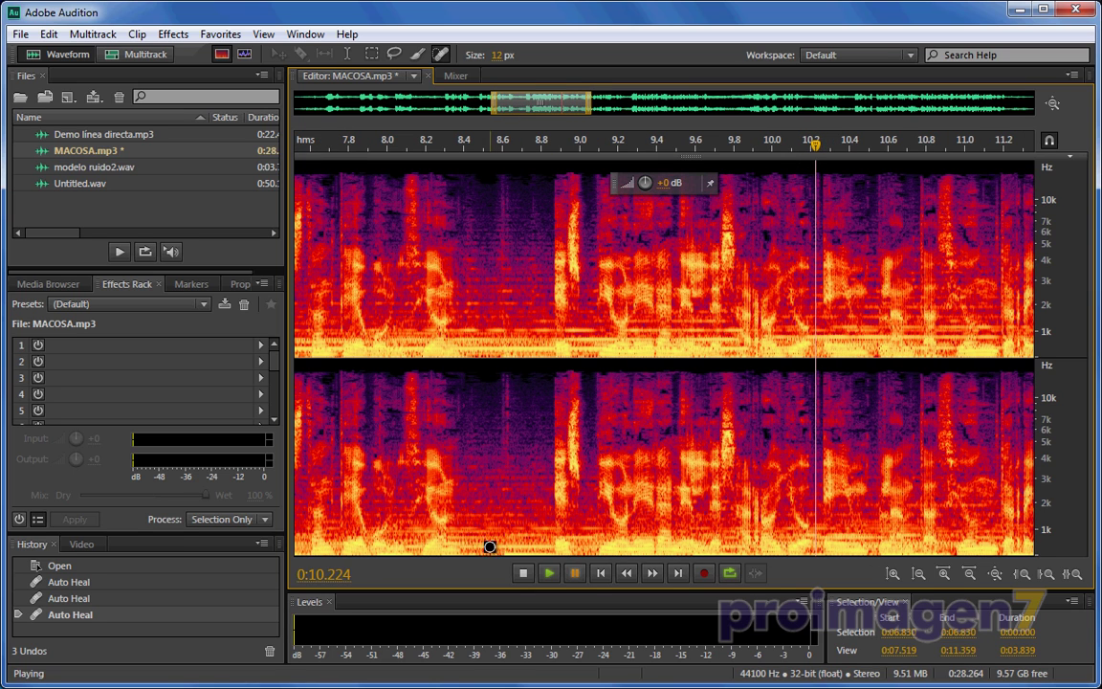
{"action": "left_click", "coordinate": [574, 573]}
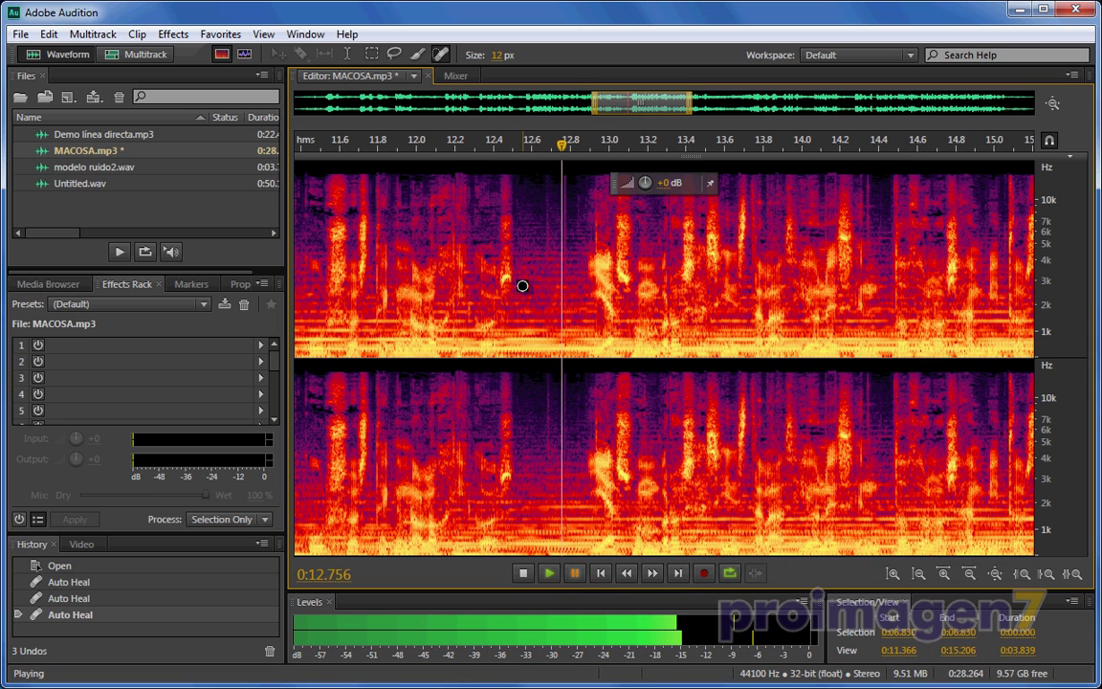
Step: Place the playhead at 0:12.278 and heal the bright trace around 3 kHz near 12.45 s with the 12 px Spot Healing Brush
{"action": "left_click_drag", "start_coordinate": [565, 151], "coordinate": [473, 146]}
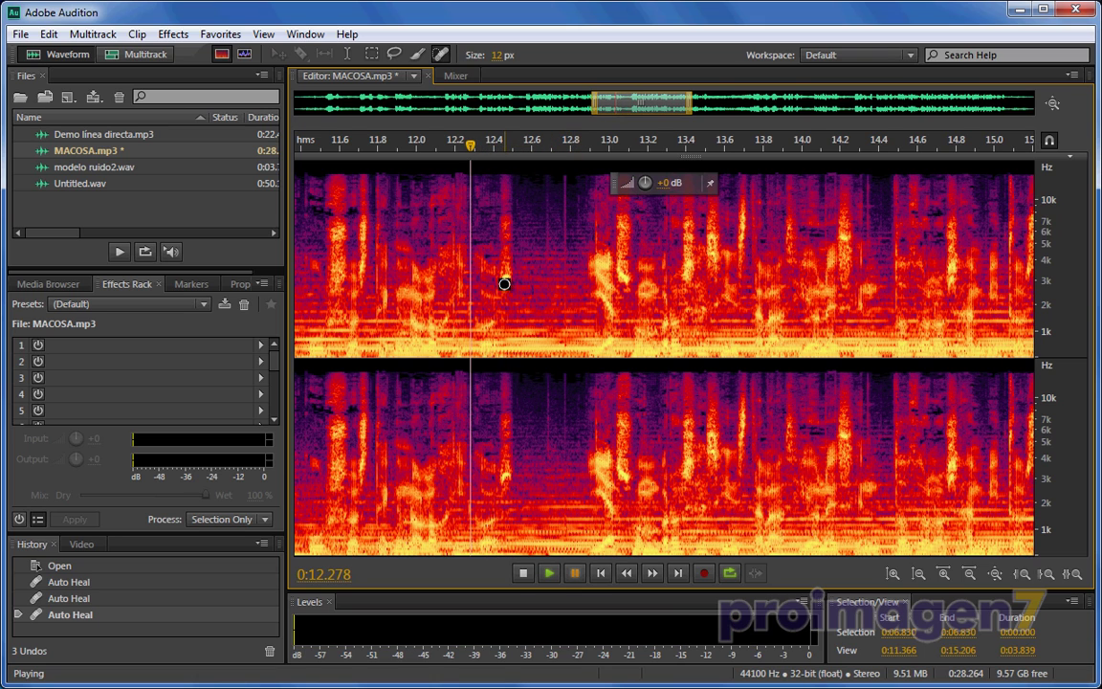
{"action": "left_click_drag", "start_coordinate": [501, 284], "coordinate": [516, 283]}
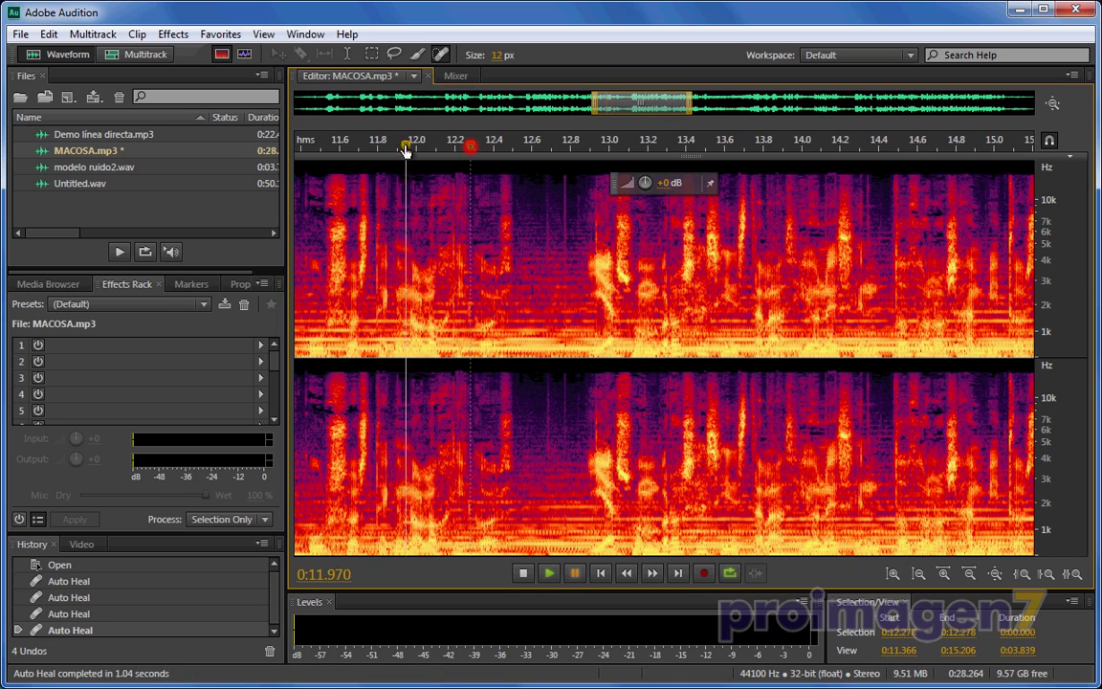
{"action": "key", "text": "space"}
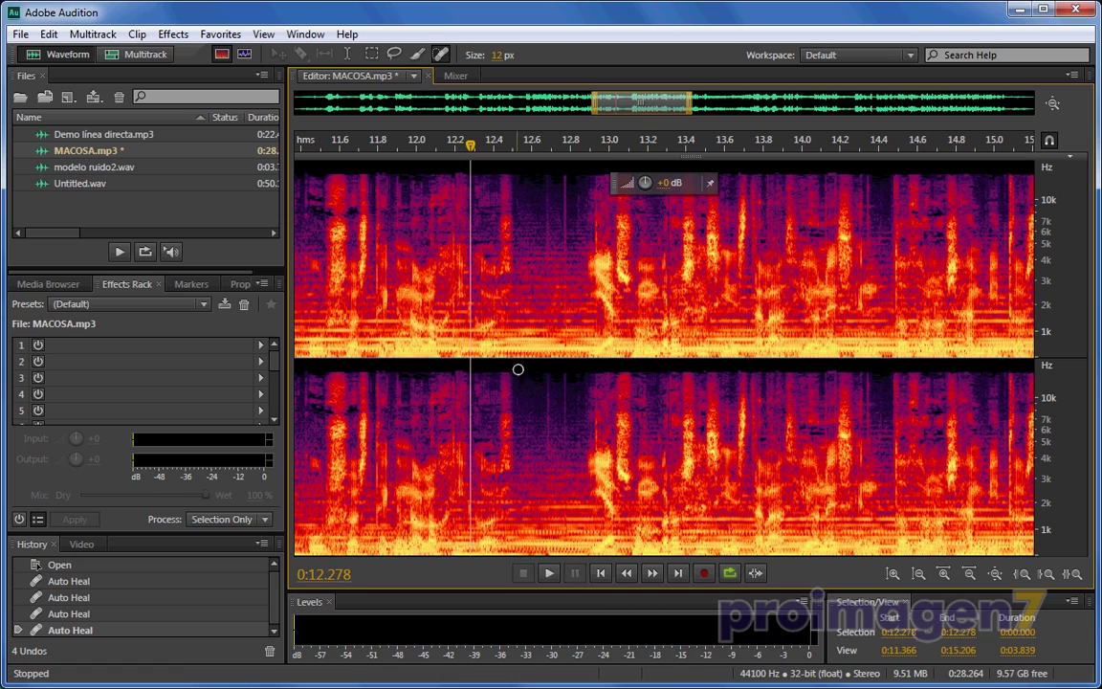
Step: Locate the next noise between 13.0 and 13.15 s and heal its bright trace around 3–4 kHz with the Spot Healing Brush
{"action": "left_click", "coordinate": [627, 146]}
{"action": "key", "text": "space"}
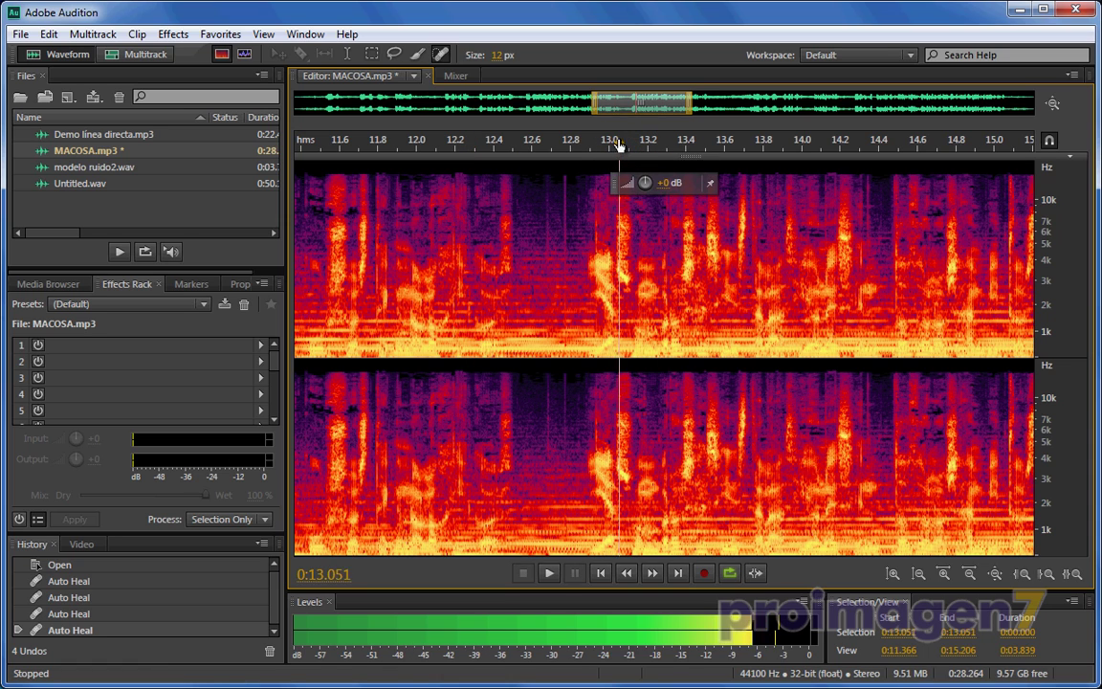
{"action": "key", "text": "space"}
{"action": "left_click", "coordinate": [635, 145]}
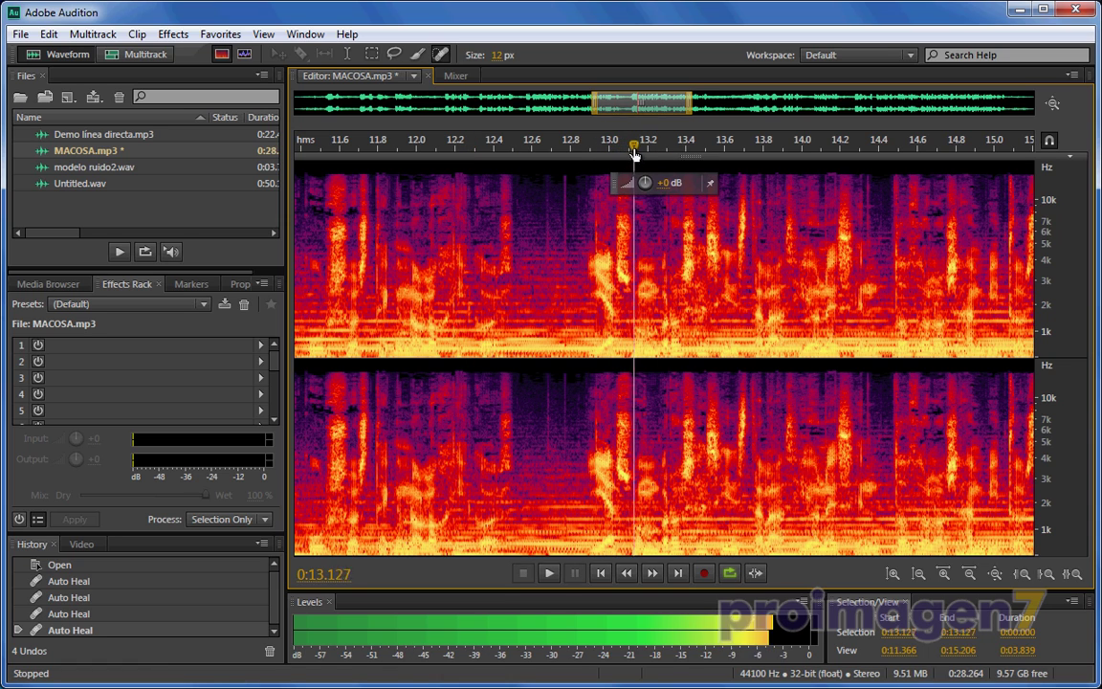
{"action": "mouse_move", "coordinate": [621, 262]}
{"action": "left_mouse_down"}
{"action": "mouse_move", "coordinate": [632, 280]}
{"action": "mouse_move", "coordinate": [622, 279]}
{"action": "left_mouse_up"}
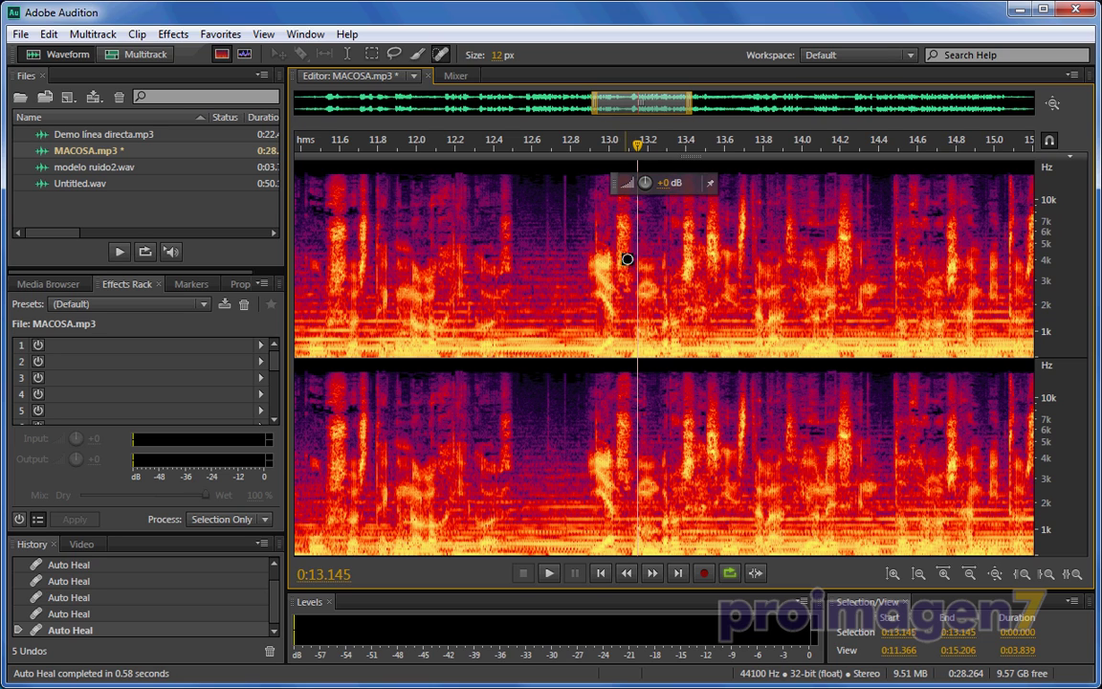
Step: Play from 0:12.202 to check the healed spots and listen for the next noise, pausing at about 0:18.913
{"action": "left_click_drag", "start_coordinate": [636, 146], "coordinate": [455, 142]}
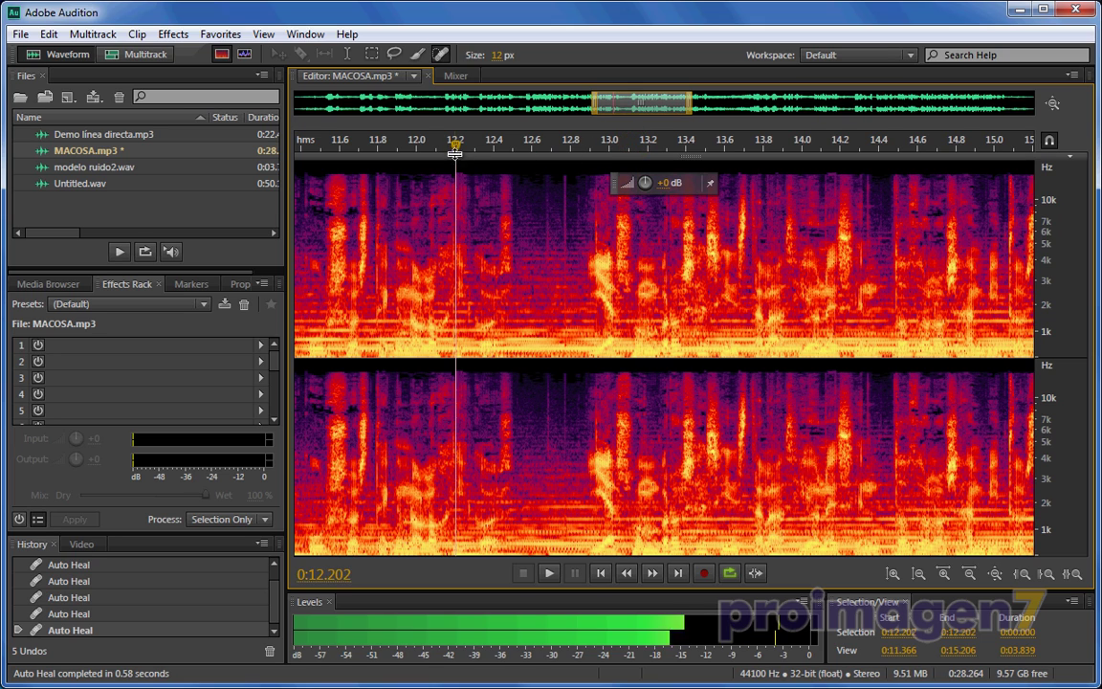
{"action": "key", "text": "space"}
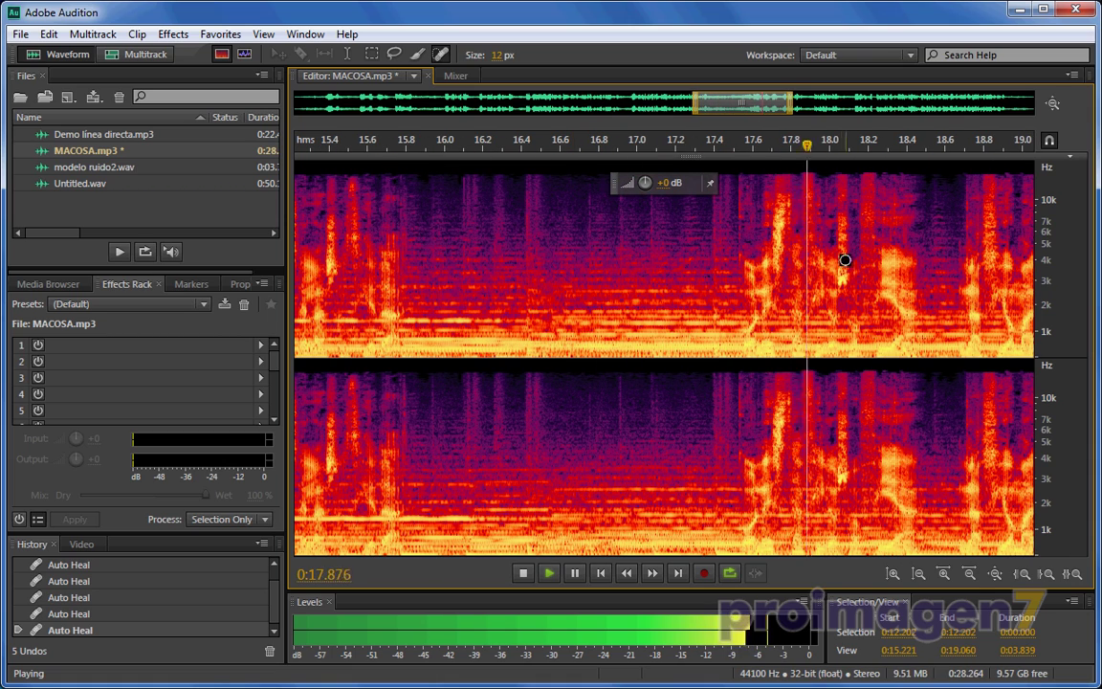
{"action": "key", "text": "space"}
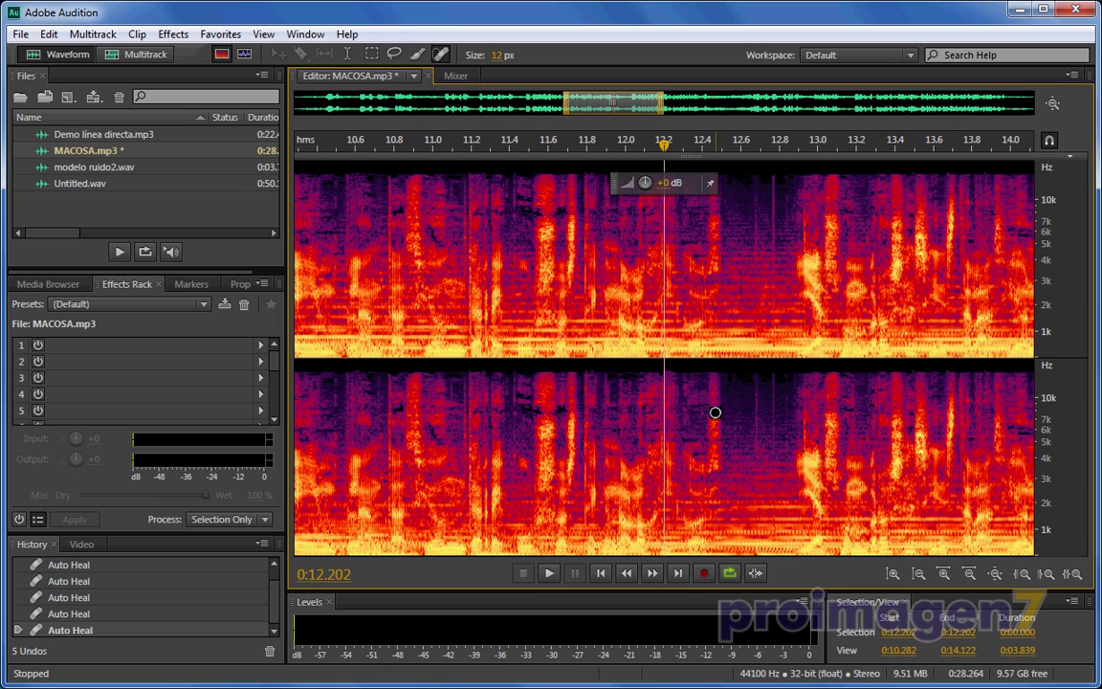
{"action": "key", "text": "space"}
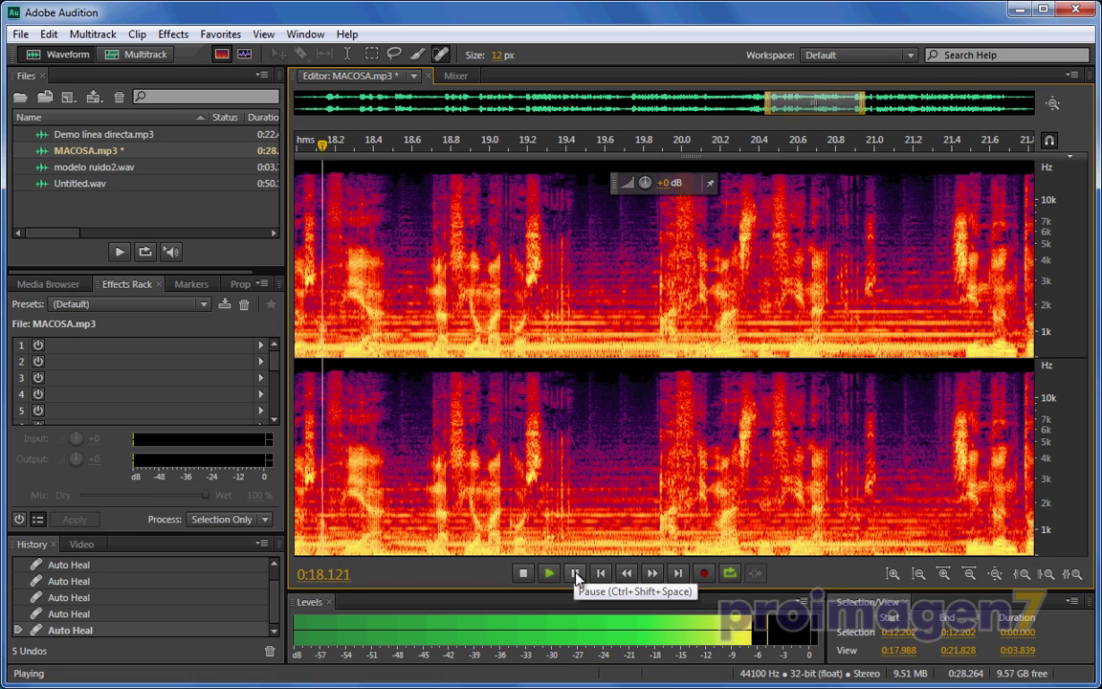
{"action": "left_click", "coordinate": [574, 572]}
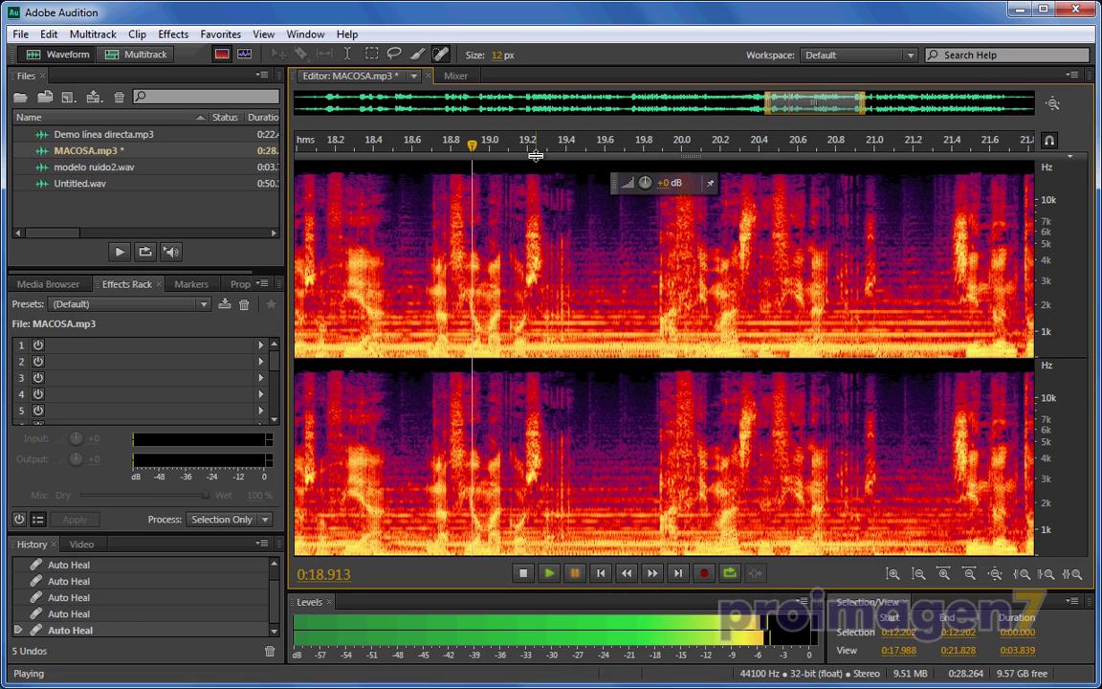
Step: Set the playhead to 0:18.021, heal the bright spot around 3 kHz just after it, and play the result
{"action": "mouse_move", "coordinate": [800, 93]}
{"action": "left_mouse_down"}
{"action": "mouse_move", "coordinate": [767, 118]}
{"action": "mouse_move", "coordinate": [632, 149]}
{"action": "mouse_move", "coordinate": [499, 149]}
{"action": "mouse_move", "coordinate": [543, 170]}
{"action": "mouse_move", "coordinate": [577, 168]}
{"action": "mouse_move", "coordinate": [560, 168]}
{"action": "left_mouse_up"}
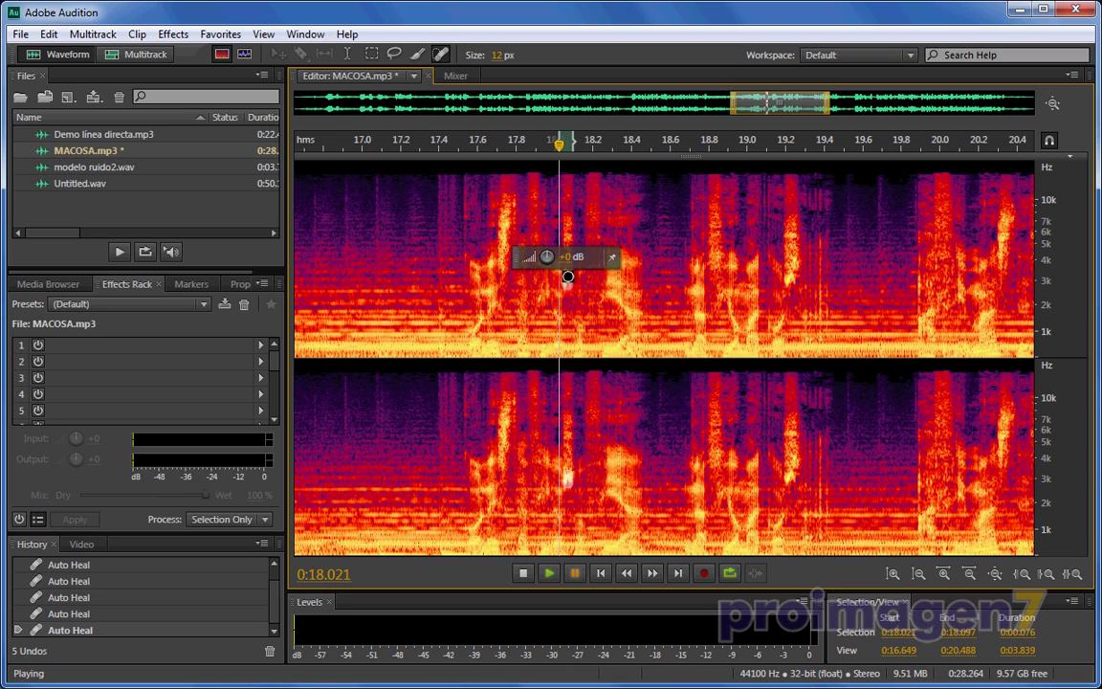
{"action": "left_click", "coordinate": [565, 283]}
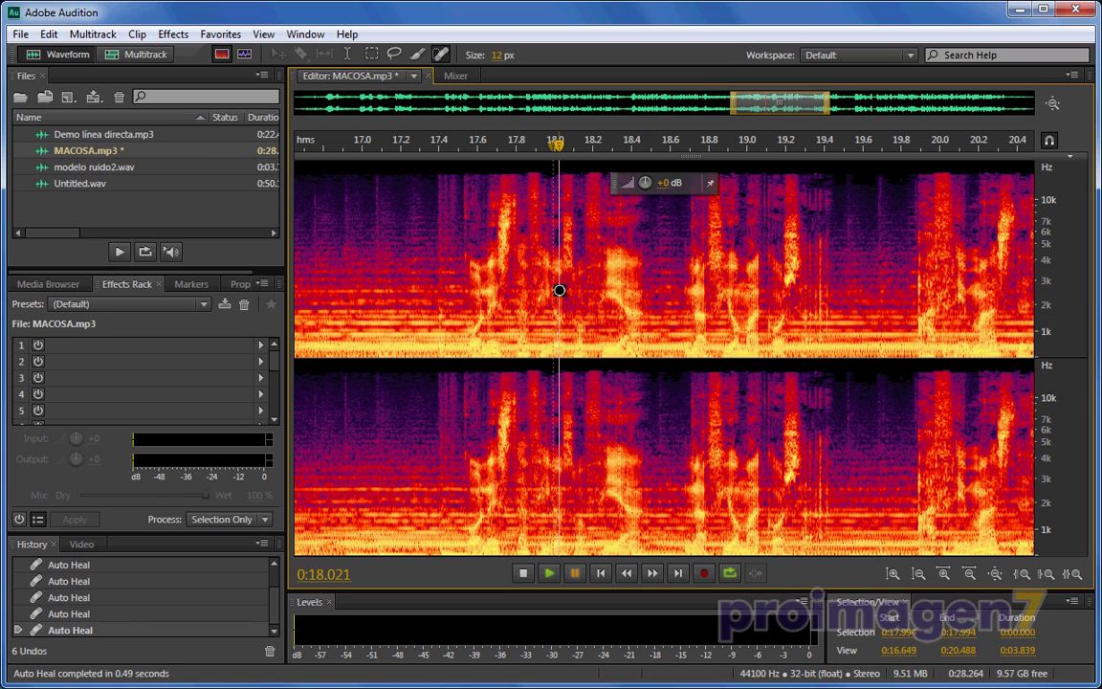
{"action": "left_click_drag", "start_coordinate": [557, 148], "coordinate": [431, 147]}
{"action": "key", "text": "space"}
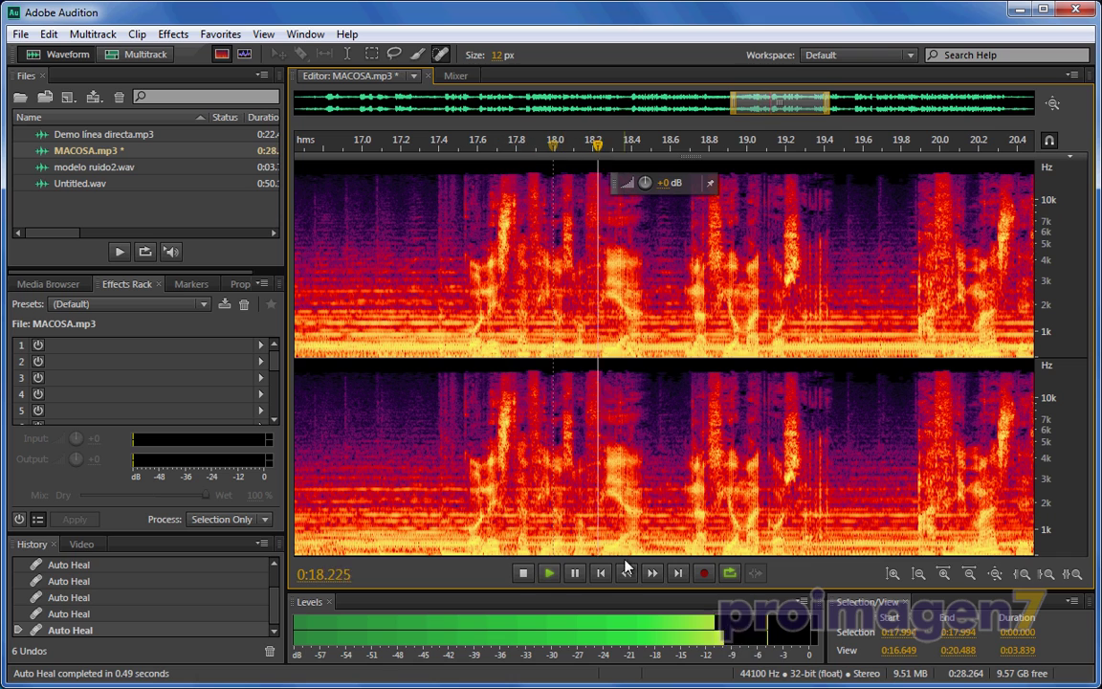
{"action": "key", "text": "space"}
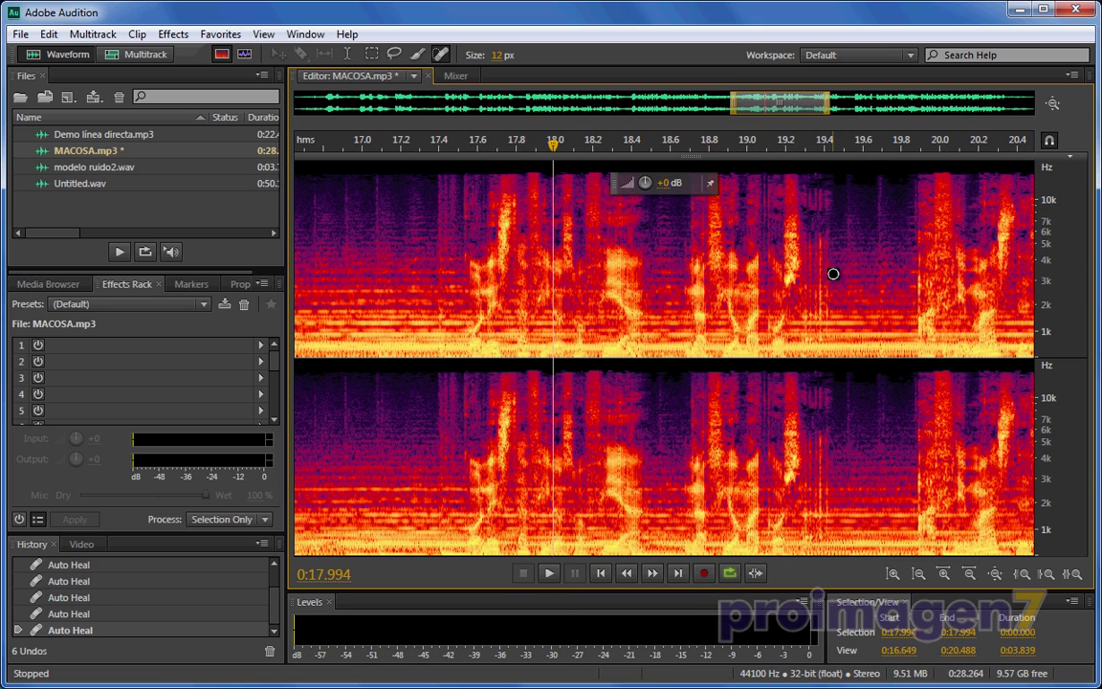
Step: Locate the noise between 0:19.183 and 0:19.264 and heal the lower end of its bright trace around 3 kHz
{"action": "left_click", "coordinate": [784, 146]}
{"action": "key", "text": "space"}
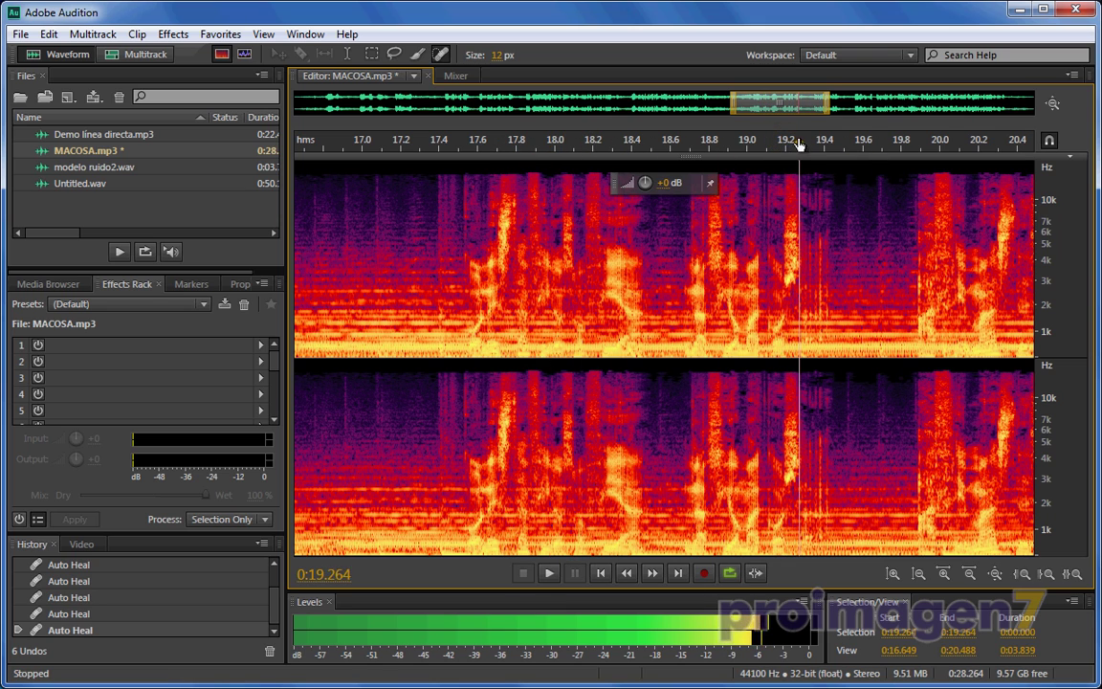
{"action": "key", "text": "space"}
{"action": "left_click", "coordinate": [783, 146]}
{"action": "left_click_drag", "start_coordinate": [784, 284], "coordinate": [787, 256]}
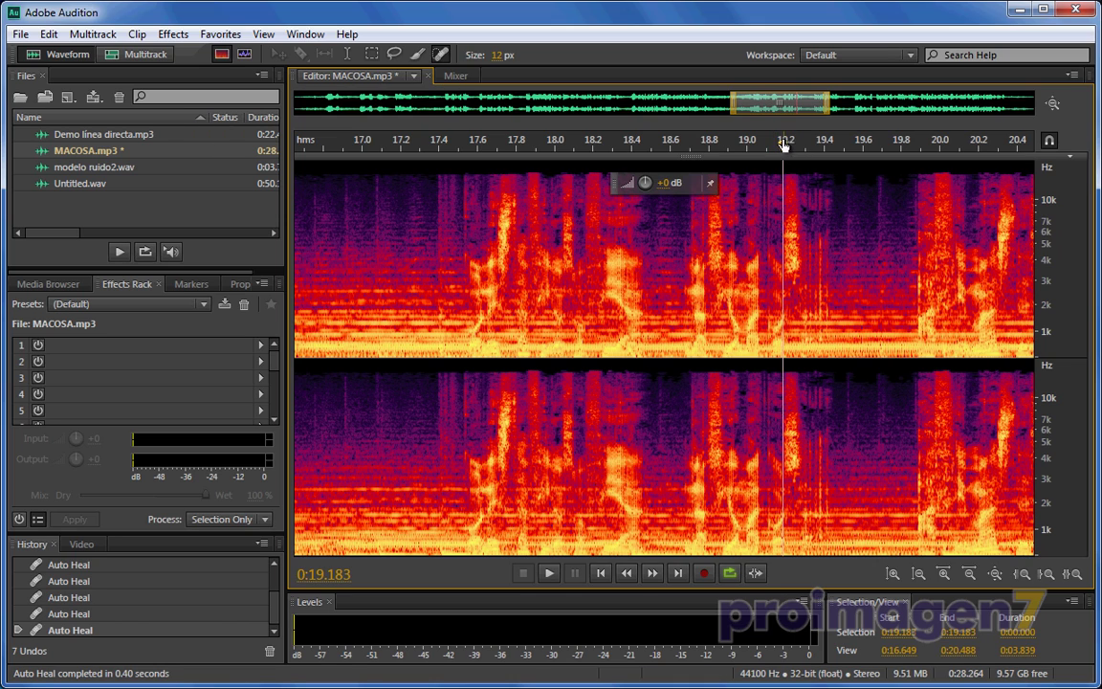
Step: Play from 0:18.638 several times to check the healed spot, continuing to the next noise and pausing at about 0:21.277
{"action": "left_click", "coordinate": [677, 142]}
{"action": "key", "text": "space"}
{"action": "key", "text": "space"}
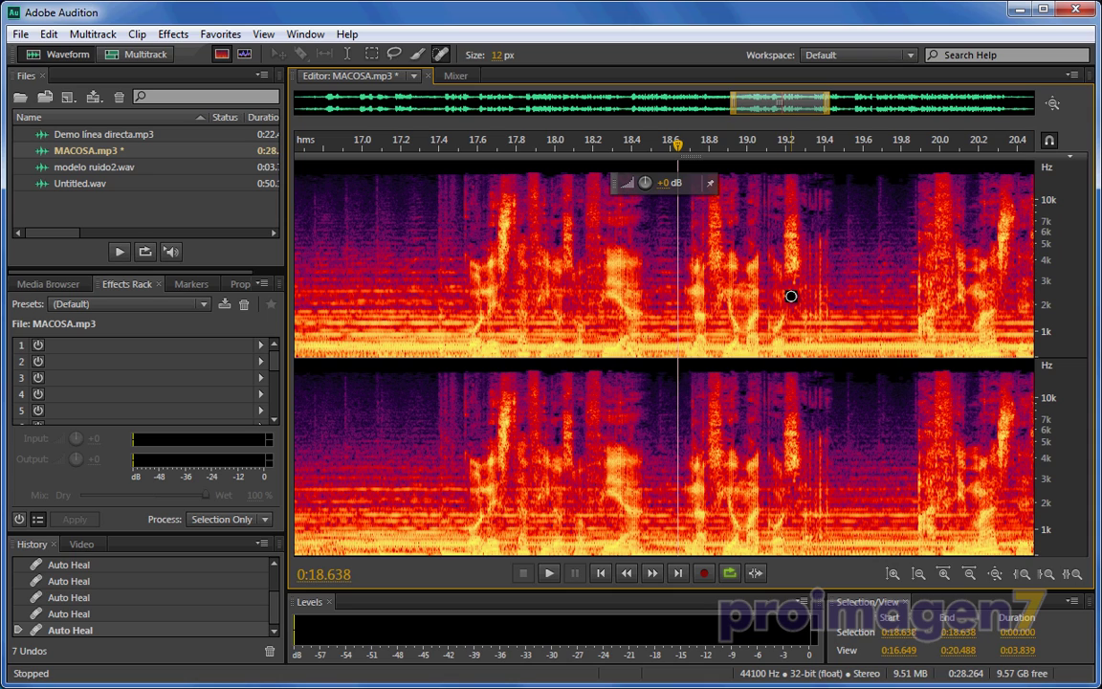
{"action": "key", "text": "space"}
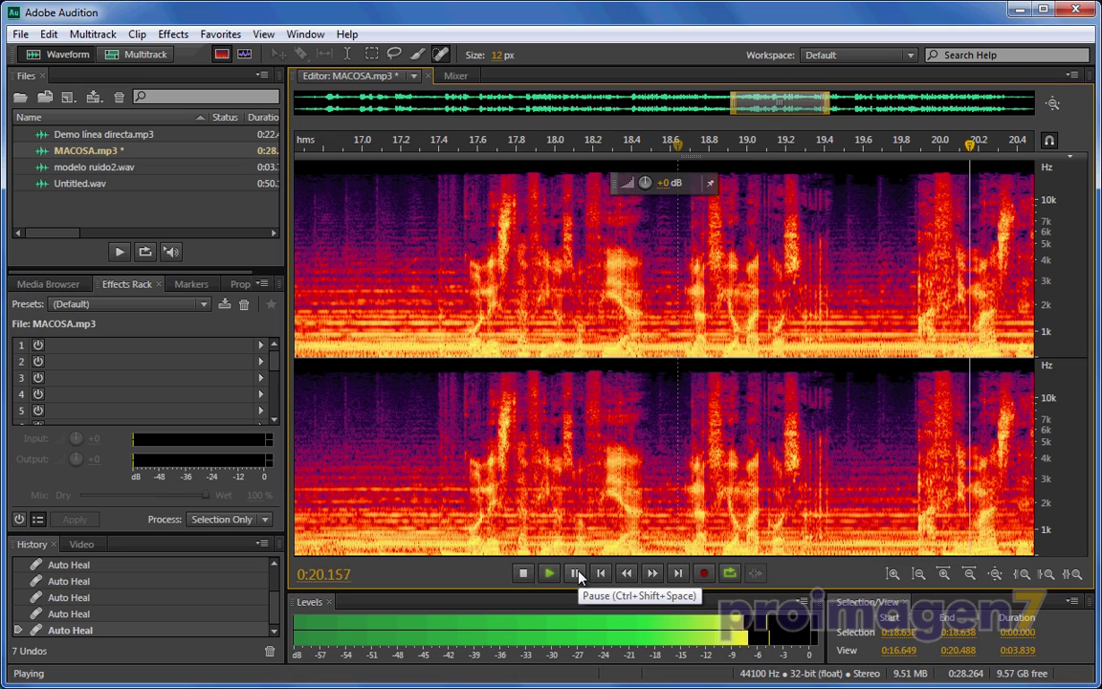
{"action": "key", "text": "space"}
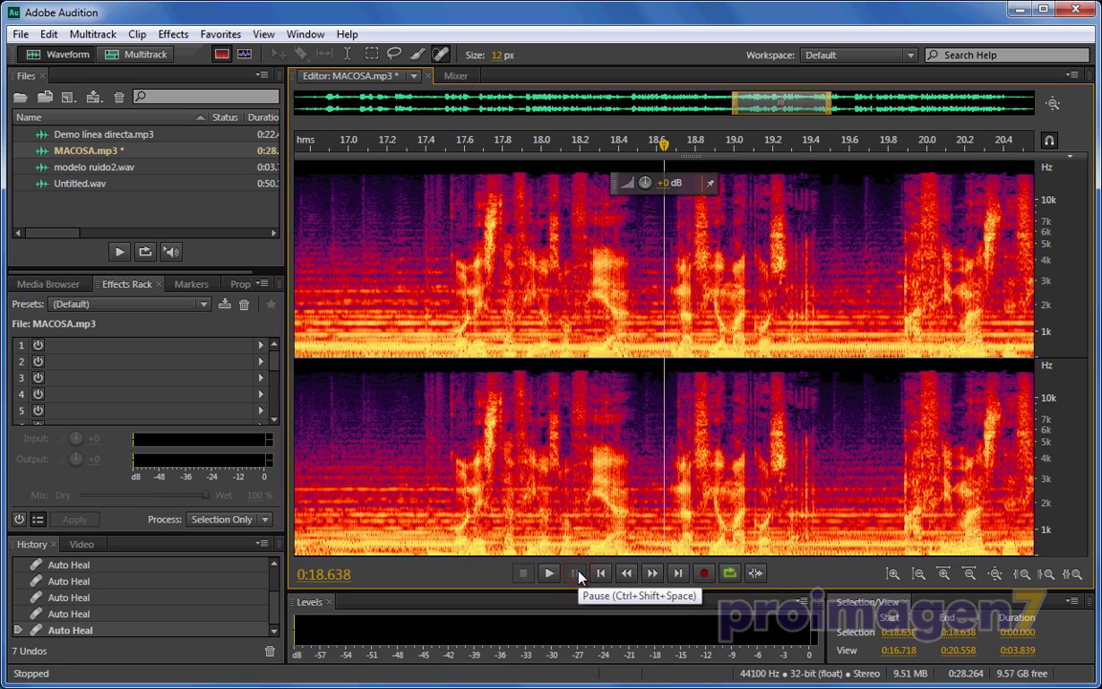
{"action": "key", "text": "space"}
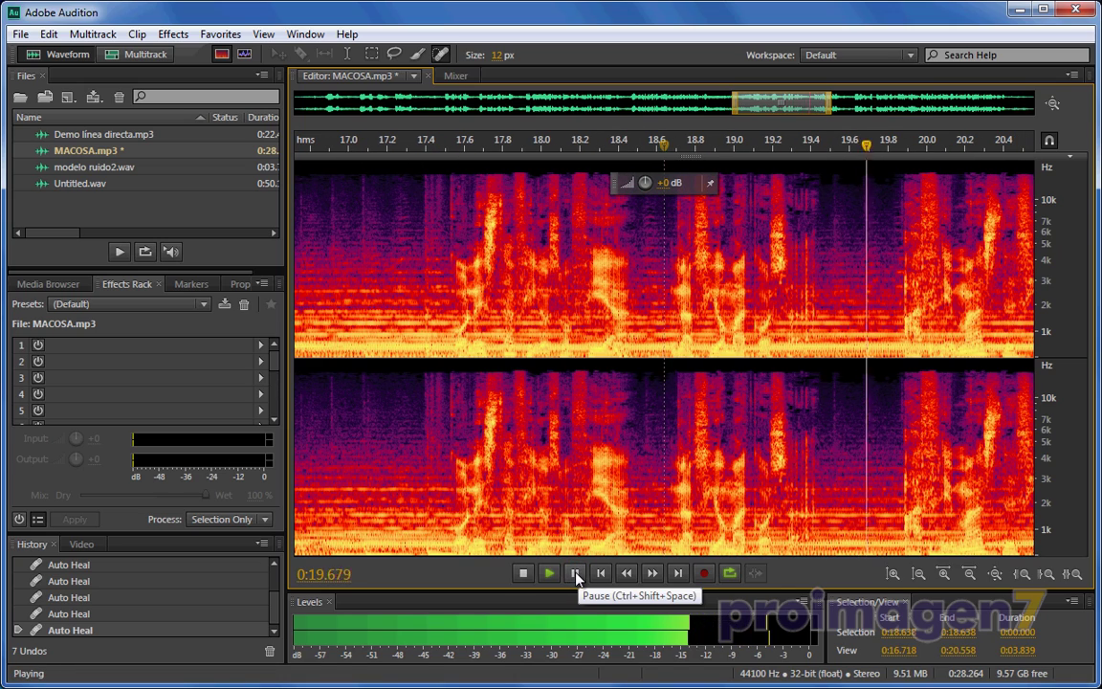
{"action": "left_click", "coordinate": [574, 573]}
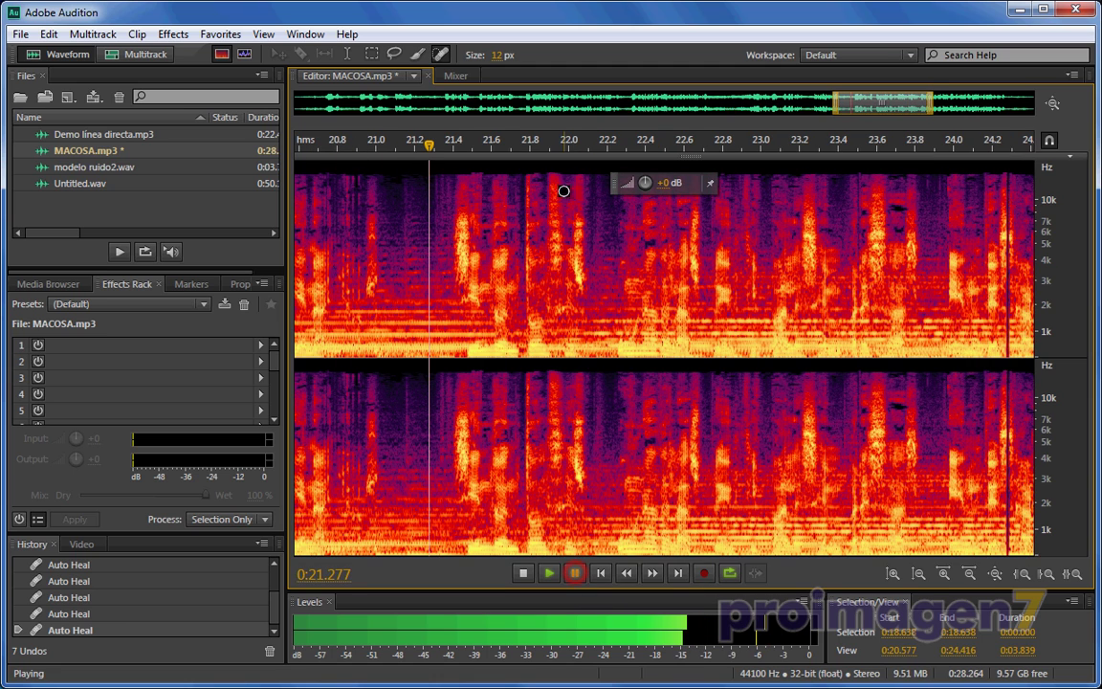
Step: Heal the short bright trace around 3 kHz just before 0:21.019, and play on from there, pausing at about 0:22.958
{"action": "left_click_drag", "start_coordinate": [428, 148], "coordinate": [377, 156]}
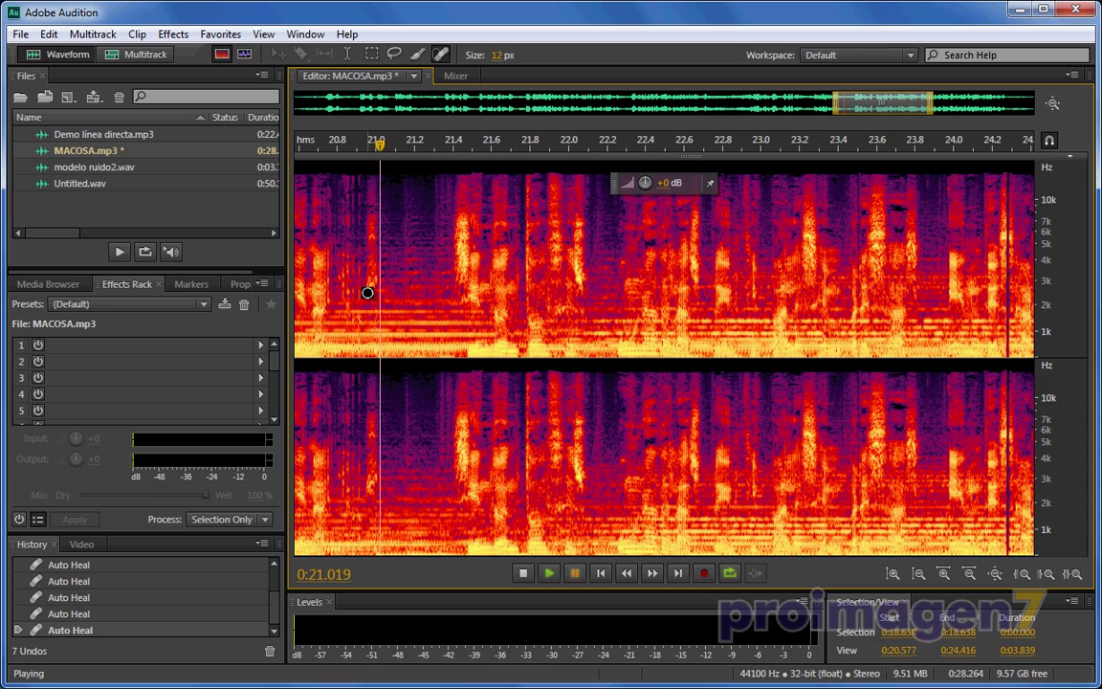
{"action": "left_click_drag", "start_coordinate": [369, 293], "coordinate": [374, 276]}
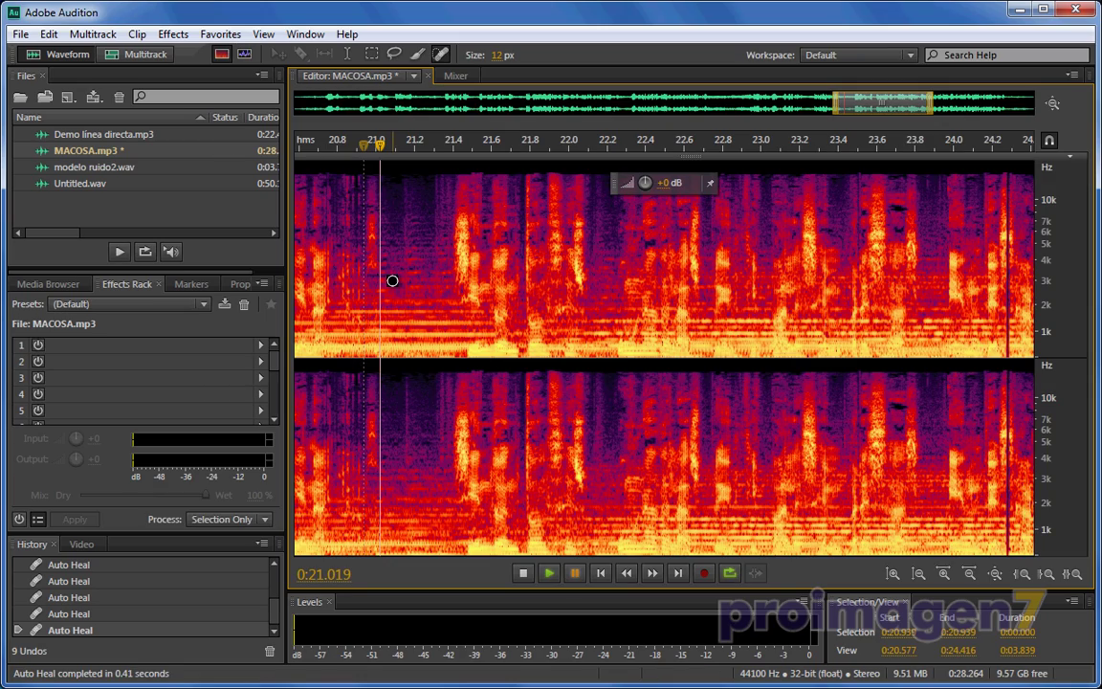
{"action": "left_click_drag", "start_coordinate": [378, 145], "coordinate": [318, 145]}
{"action": "key", "text": "space"}
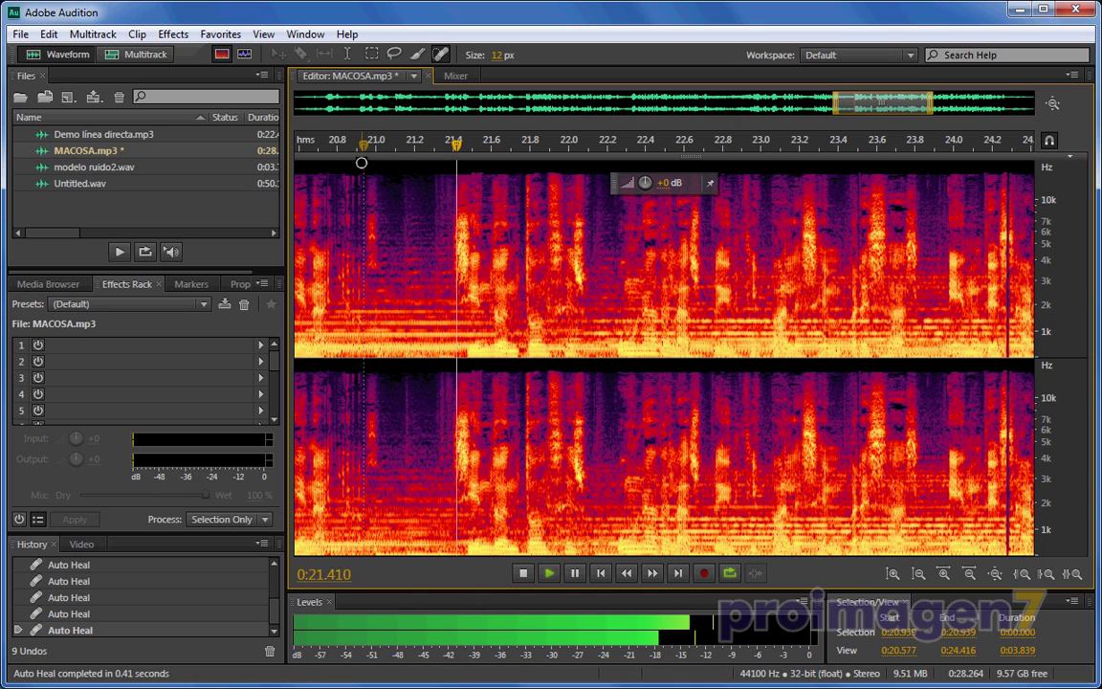
{"action": "left_click", "coordinate": [573, 572]}
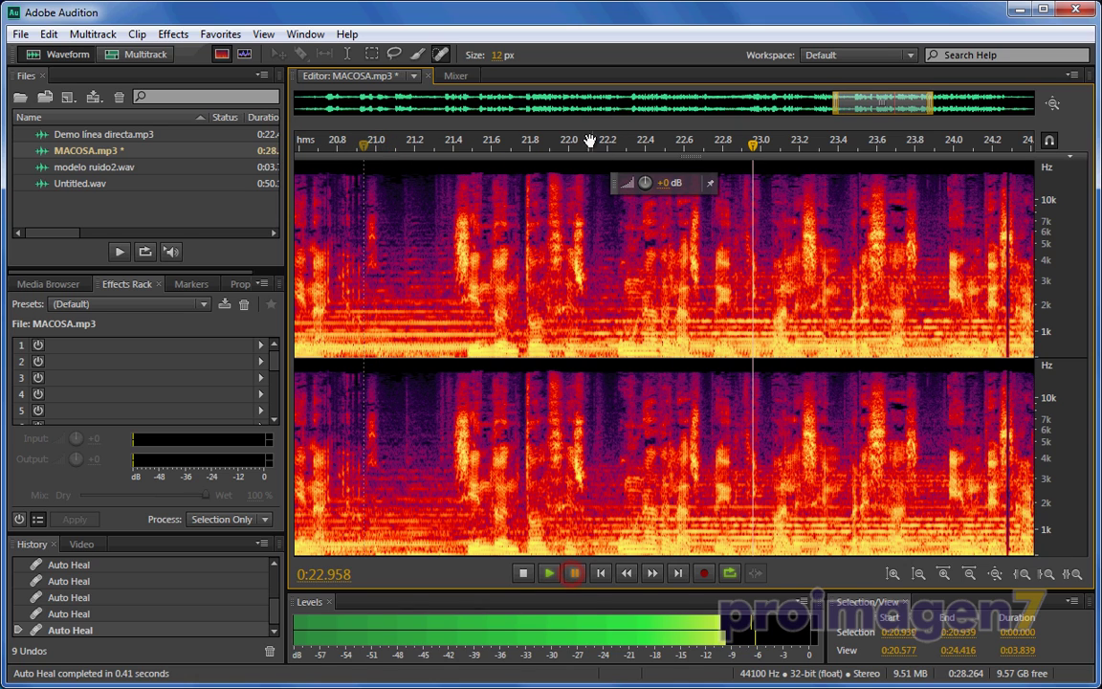
Step: Position the playhead at about 0:22.074 and heal the bright trace around 3–4 kHz just before it
{"action": "left_click", "coordinate": [580, 146]}
{"action": "mouse_move", "coordinate": [580, 145]}
{"action": "left_mouse_down"}
{"action": "mouse_move", "coordinate": [556, 145]}
{"action": "mouse_move", "coordinate": [582, 145]}
{"action": "mouse_move", "coordinate": [583, 172]}
{"action": "left_mouse_up"}
{"action": "mouse_move", "coordinate": [585, 289]}
{"action": "left_mouse_down"}
{"action": "mouse_move", "coordinate": [574, 254]}
{"action": "mouse_move", "coordinate": [577, 263]}
{"action": "left_mouse_up"}
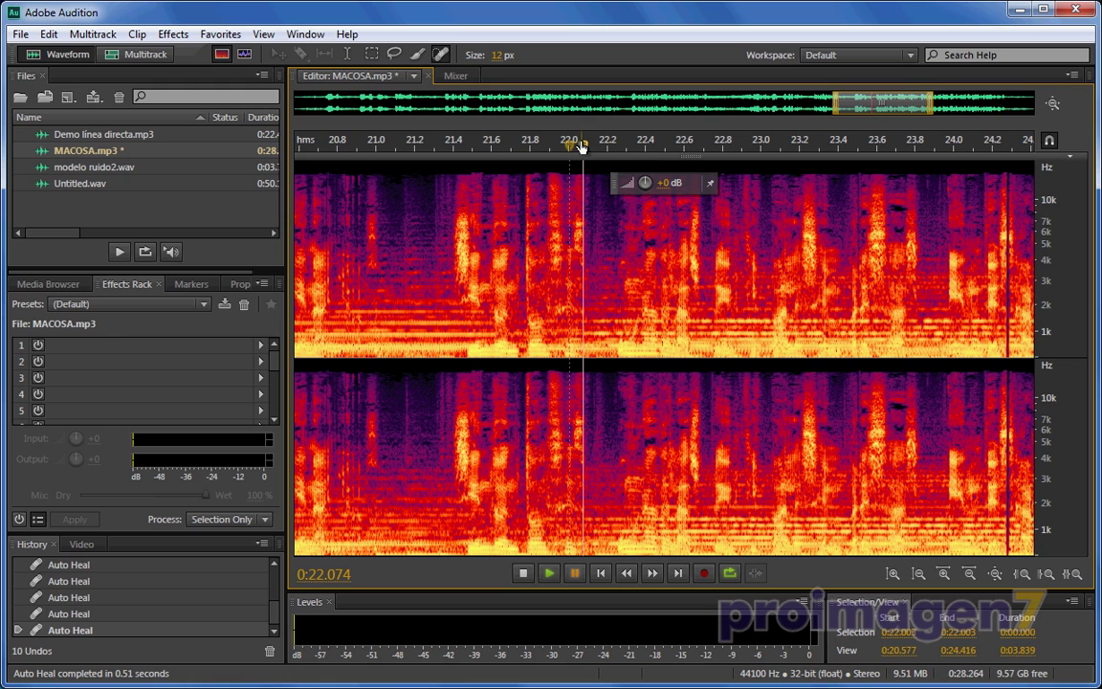
Step: Play from about 0:21.587 to check the healed spot and listen for further noise toward the file's end
{"action": "left_click_drag", "start_coordinate": [581, 145], "coordinate": [490, 148]}
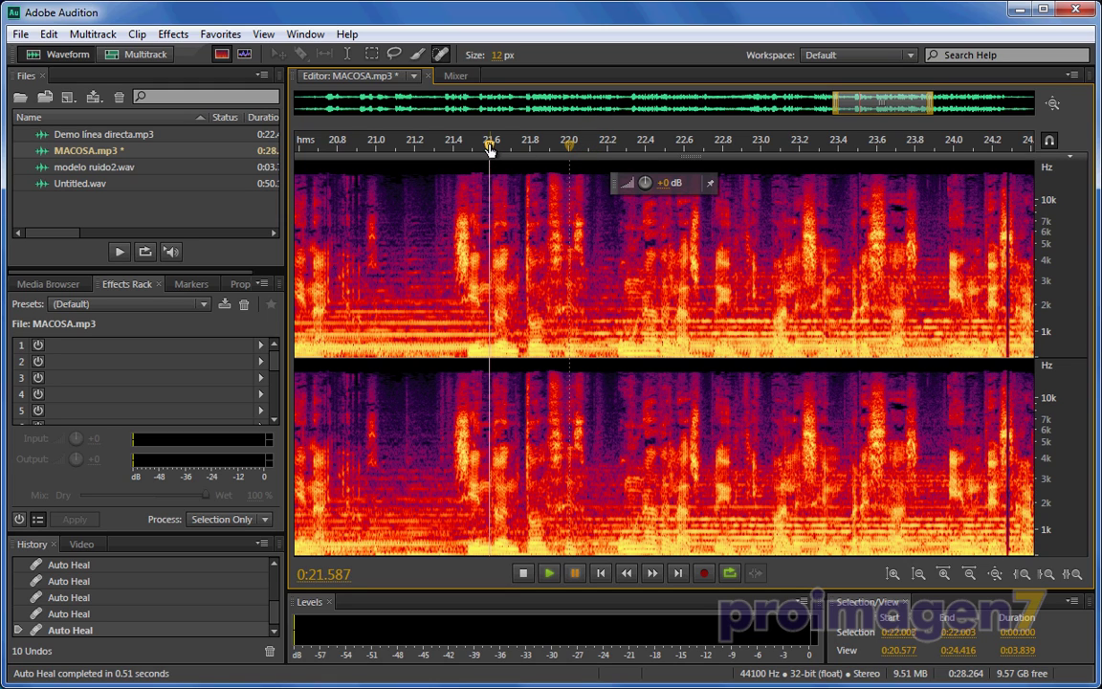
{"action": "key", "text": "space"}
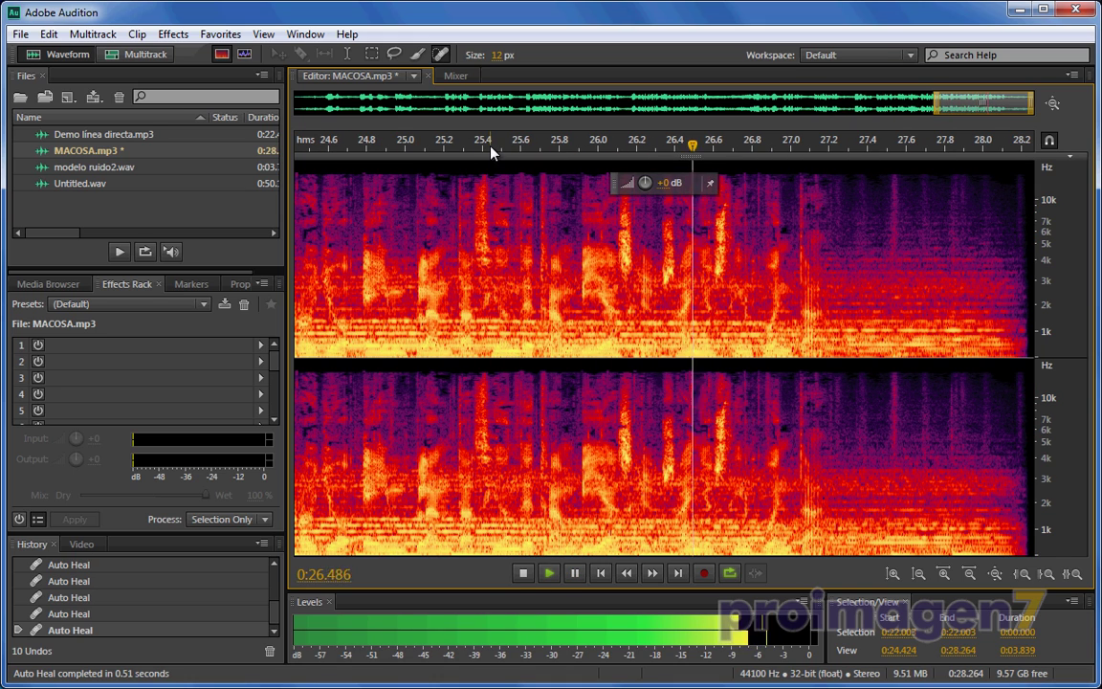
{"action": "key", "text": "space"}
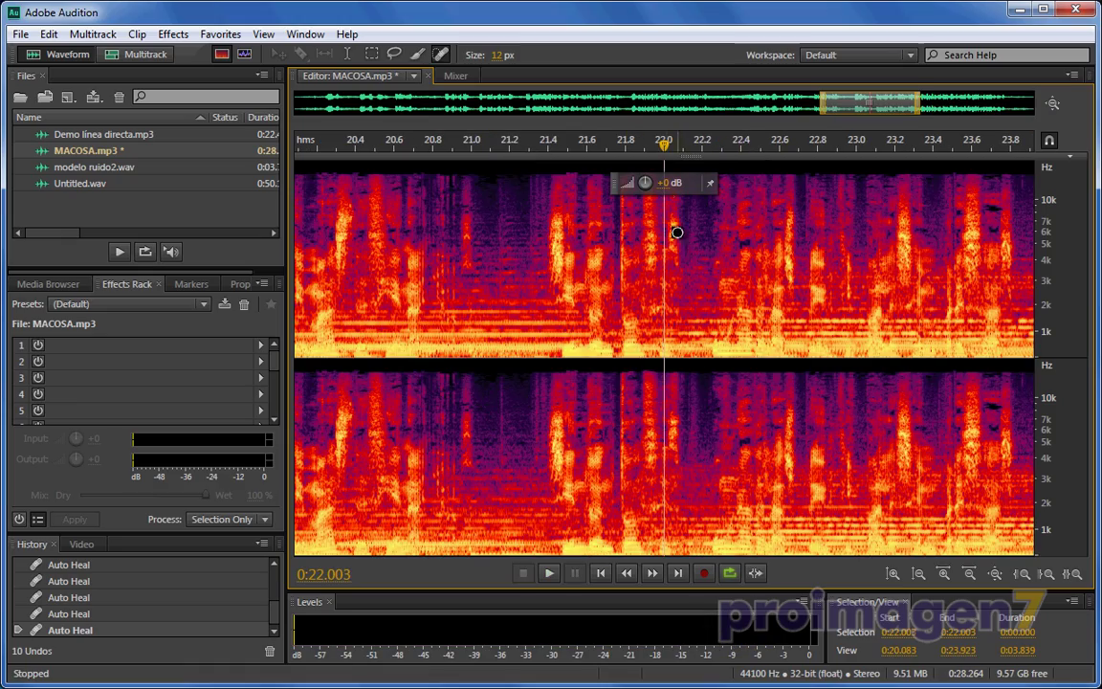
Step: Position the playhead at about 0:26.427 and heal the bright trace around 3–4 kHz just before it
{"action": "left_click_drag", "start_coordinate": [863, 113], "coordinate": [982, 114]}
{"action": "left_click", "coordinate": [531, 146]}
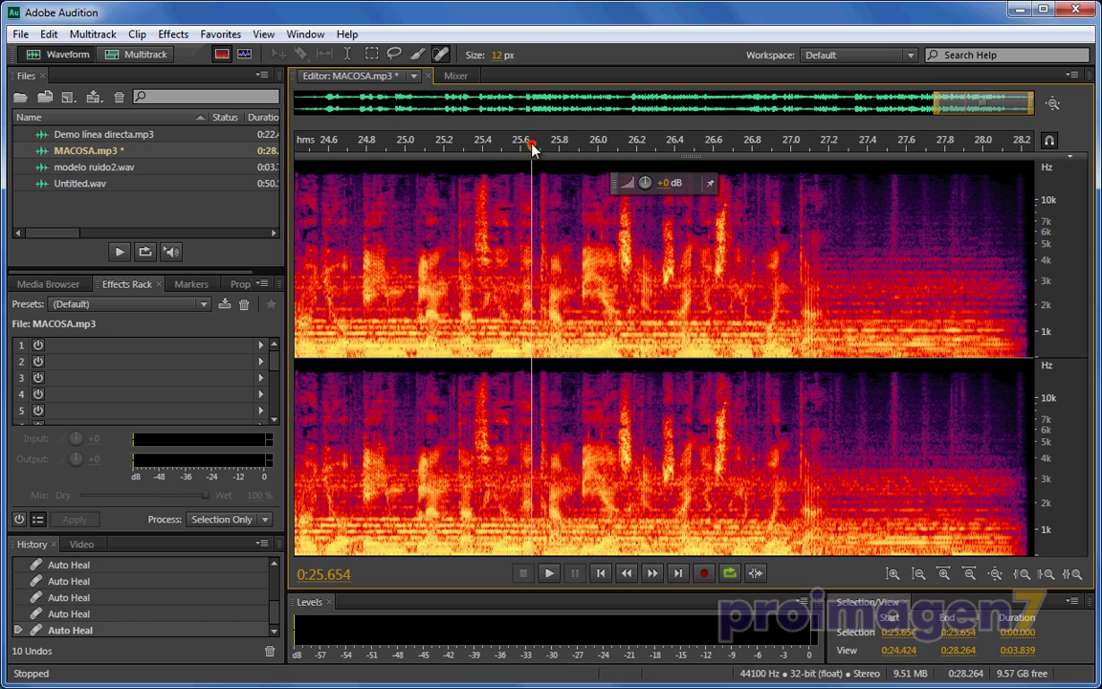
{"action": "left_click_drag", "start_coordinate": [532, 145], "coordinate": [680, 156]}
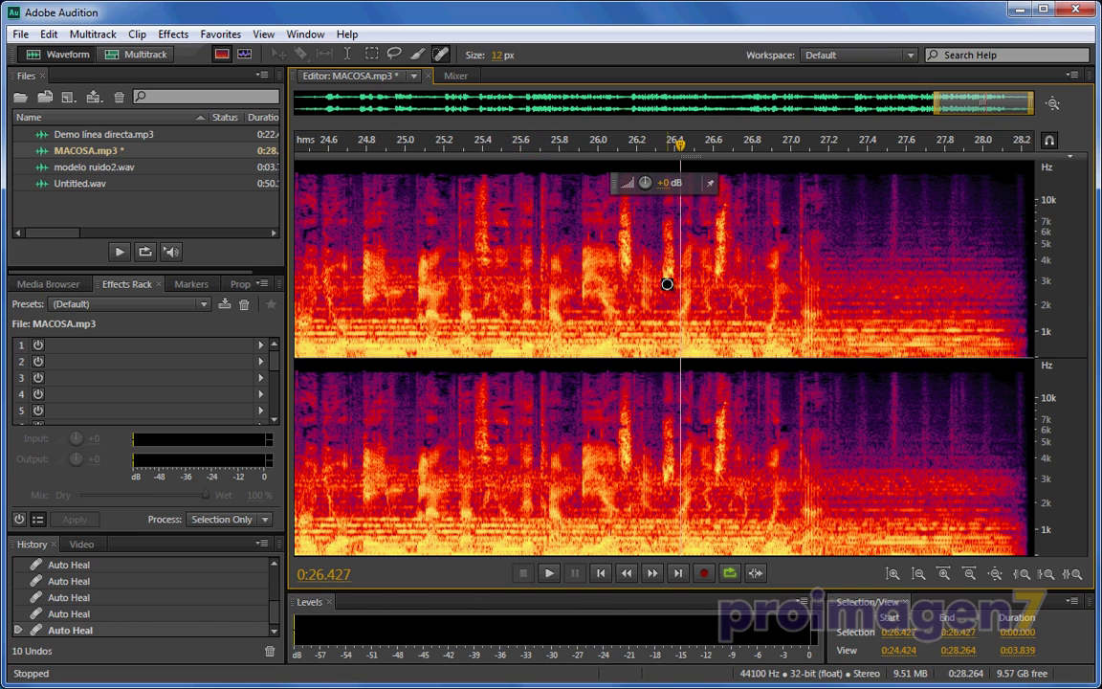
{"action": "mouse_move", "coordinate": [667, 284]}
{"action": "left_mouse_down"}
{"action": "mouse_move", "coordinate": [667, 264]}
{"action": "mouse_move", "coordinate": [667, 285]}
{"action": "left_mouse_up"}
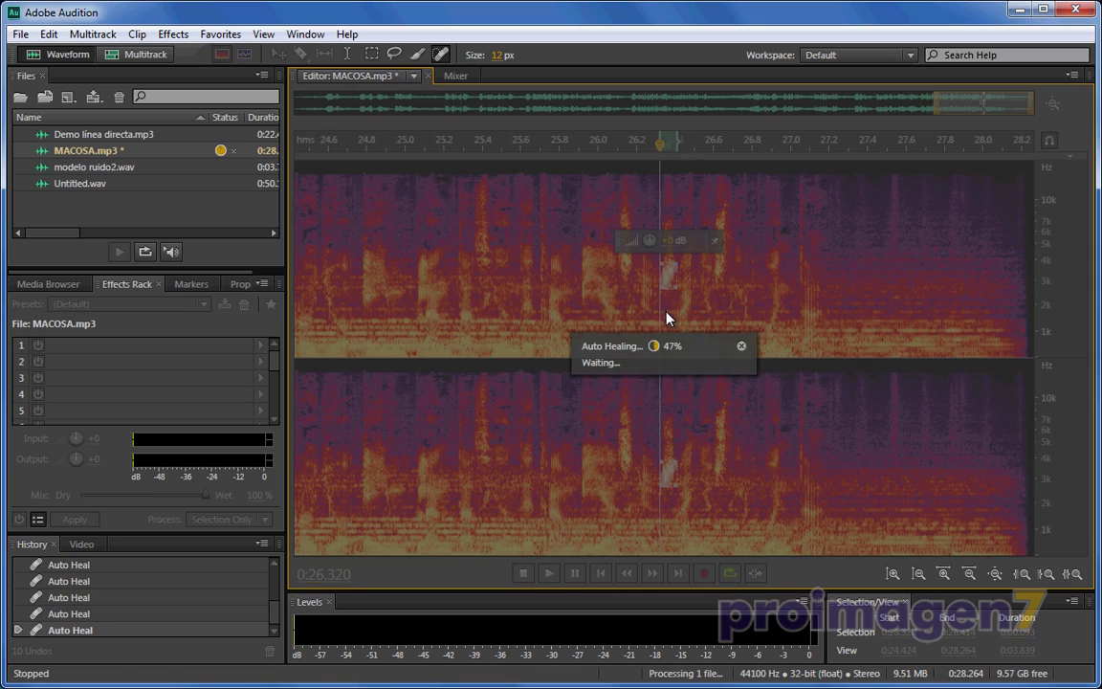
Step: Play from about 0:25.882 to check the healed spot, and review a wider stretch of the spectral display
{"action": "left_click", "coordinate": [575, 144]}
{"action": "key", "text": "space"}
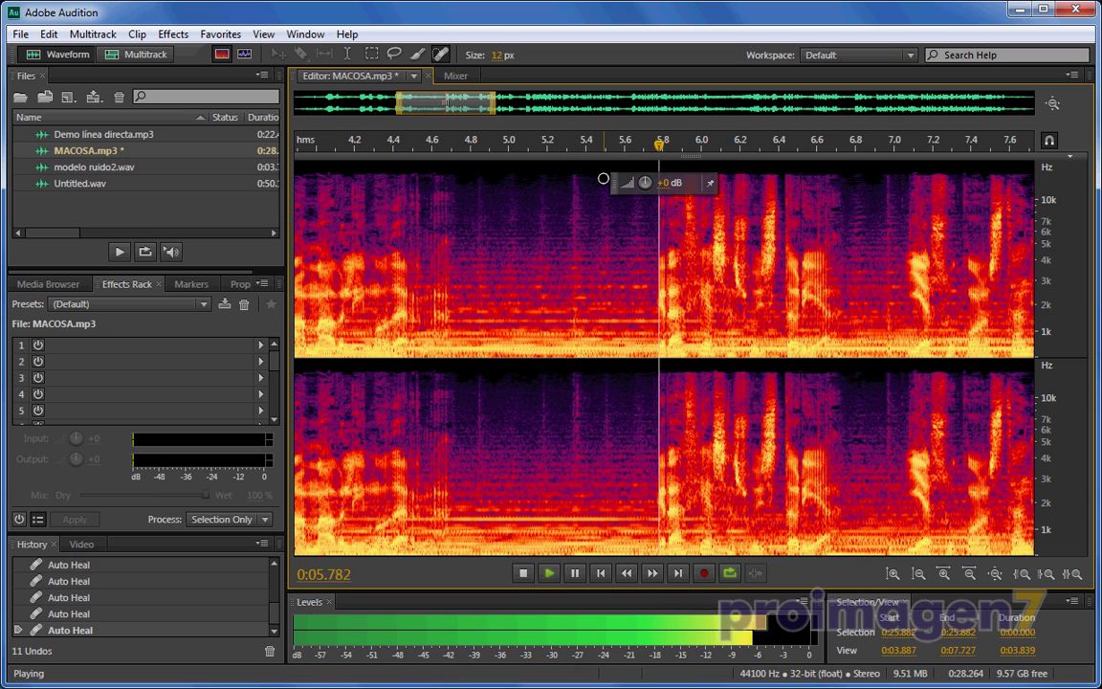
{"action": "key", "text": "space"}
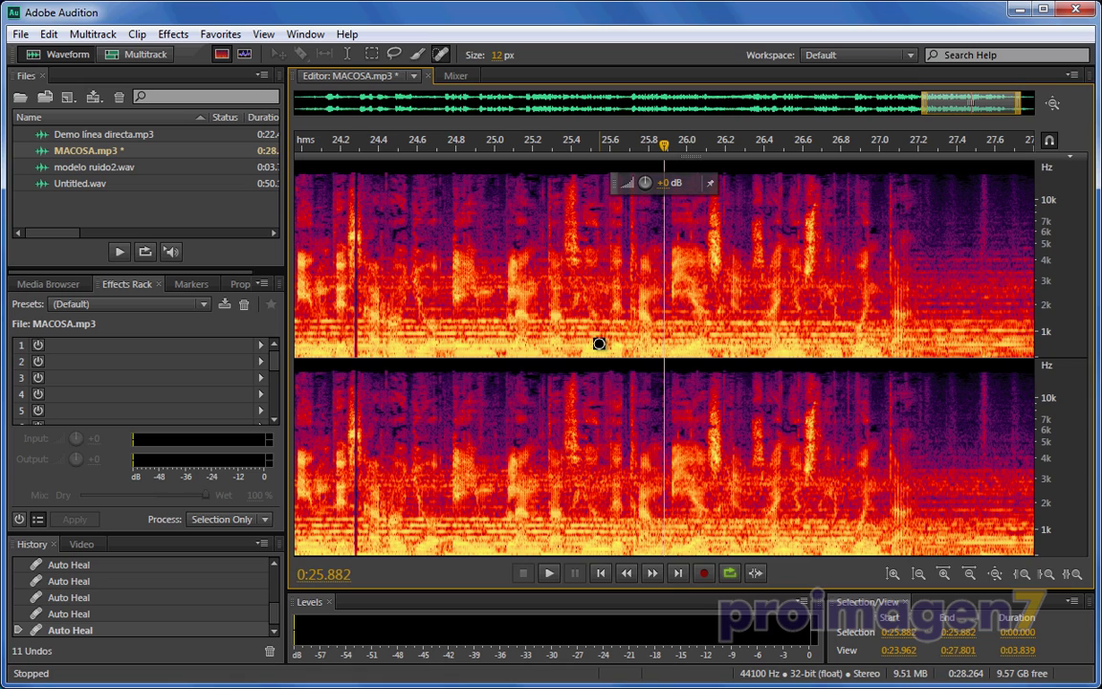
{"action": "scroll", "coordinate": [599, 343], "scroll_direction": "down", "scroll_amount": 4}
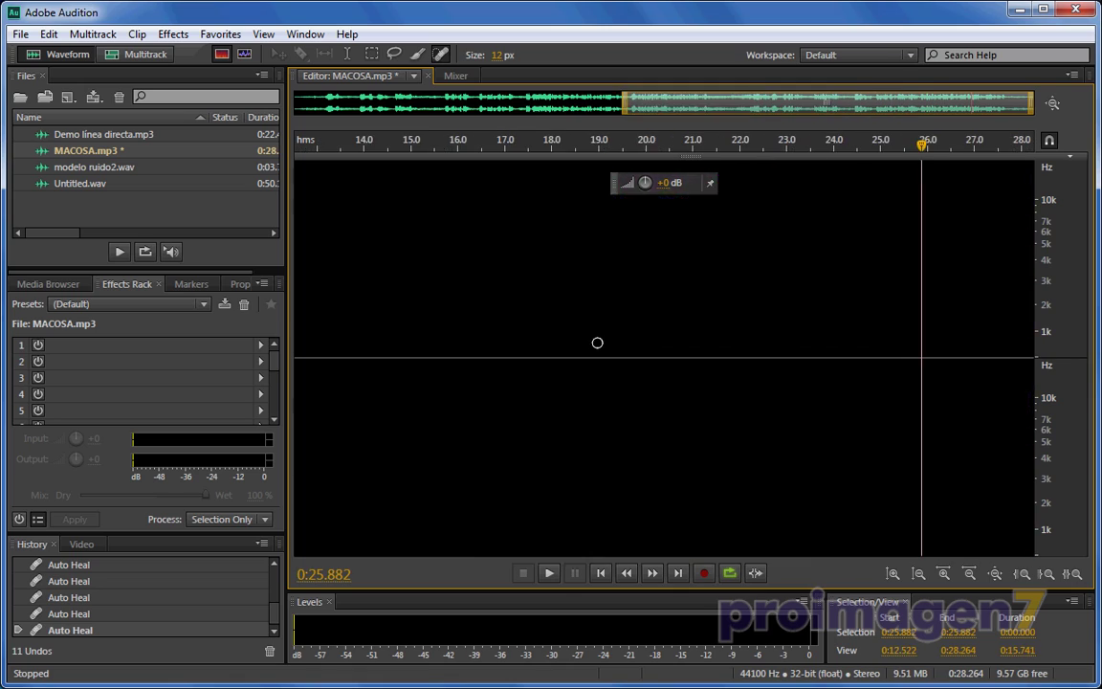
{"action": "scroll", "coordinate": [598, 343], "scroll_direction": "down", "scroll_amount": 1}
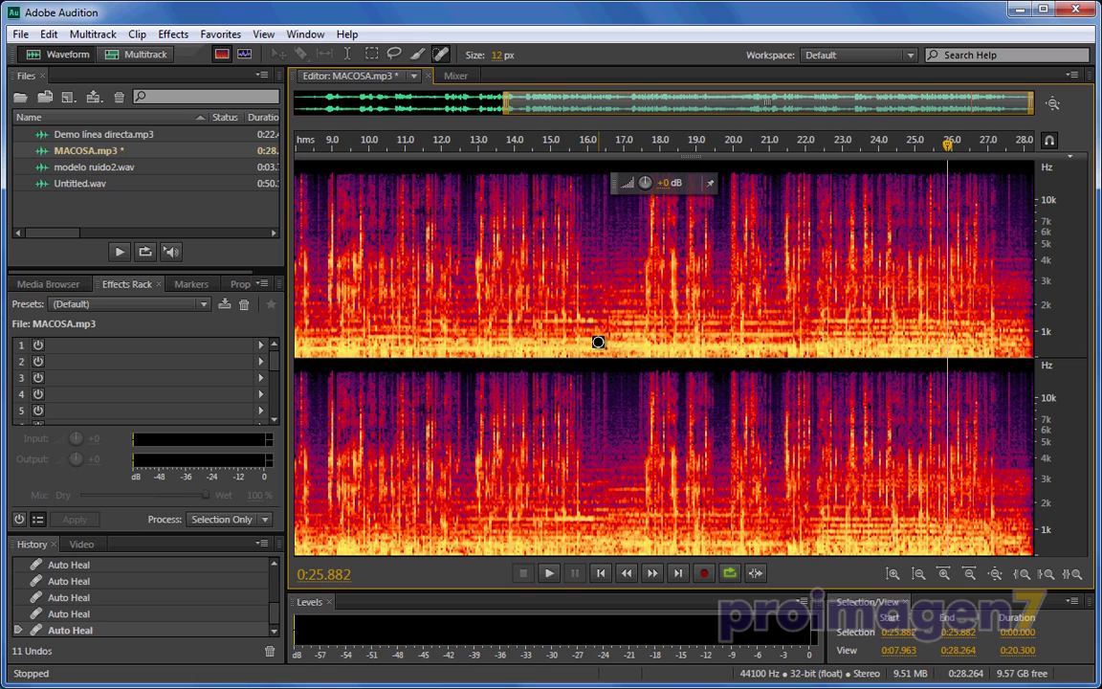
{"action": "left_click", "coordinate": [166, 35]}
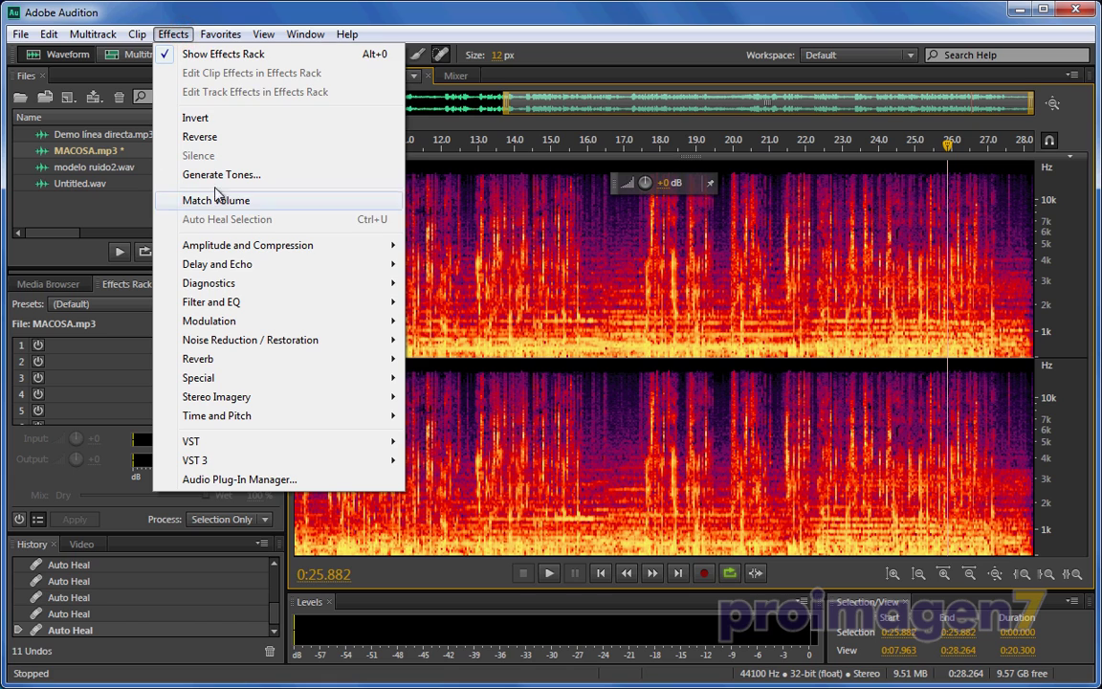
{"action": "mouse_move", "coordinate": [378, 246]}
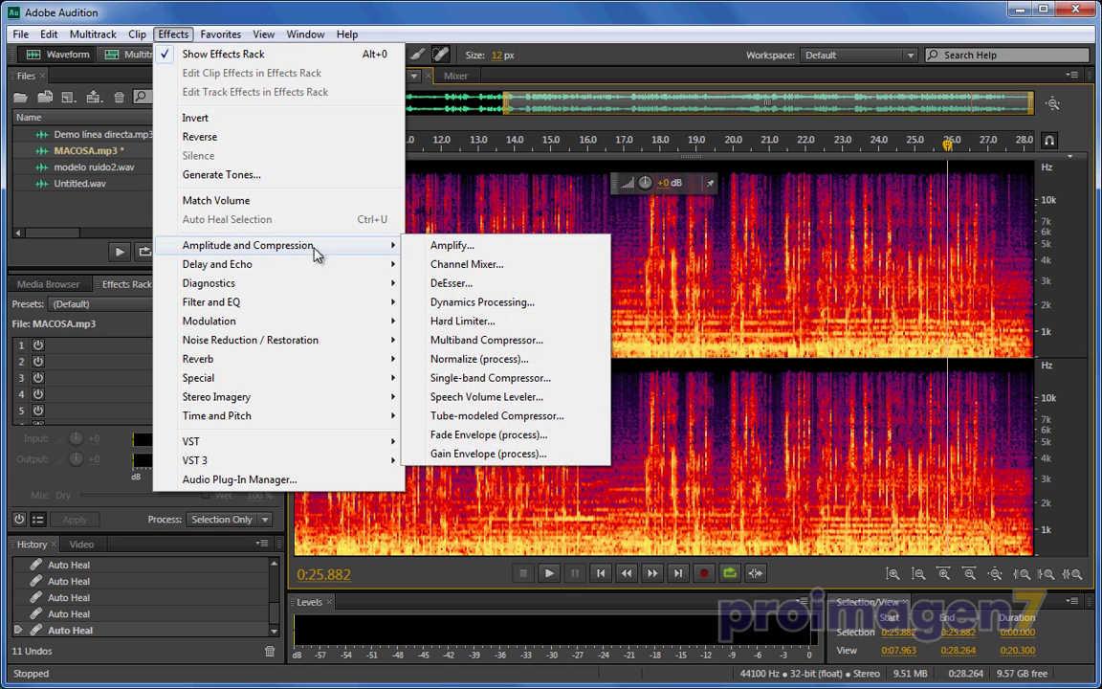
{"action": "left_click", "coordinate": [475, 287]}
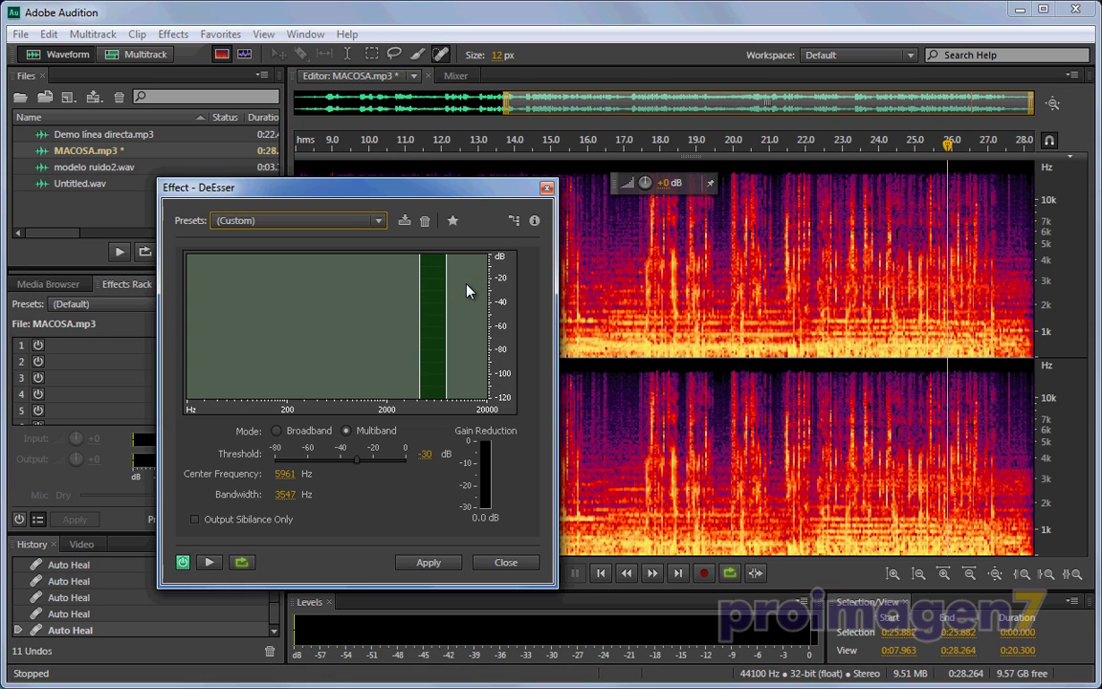
{"action": "left_click", "coordinate": [546, 188]}
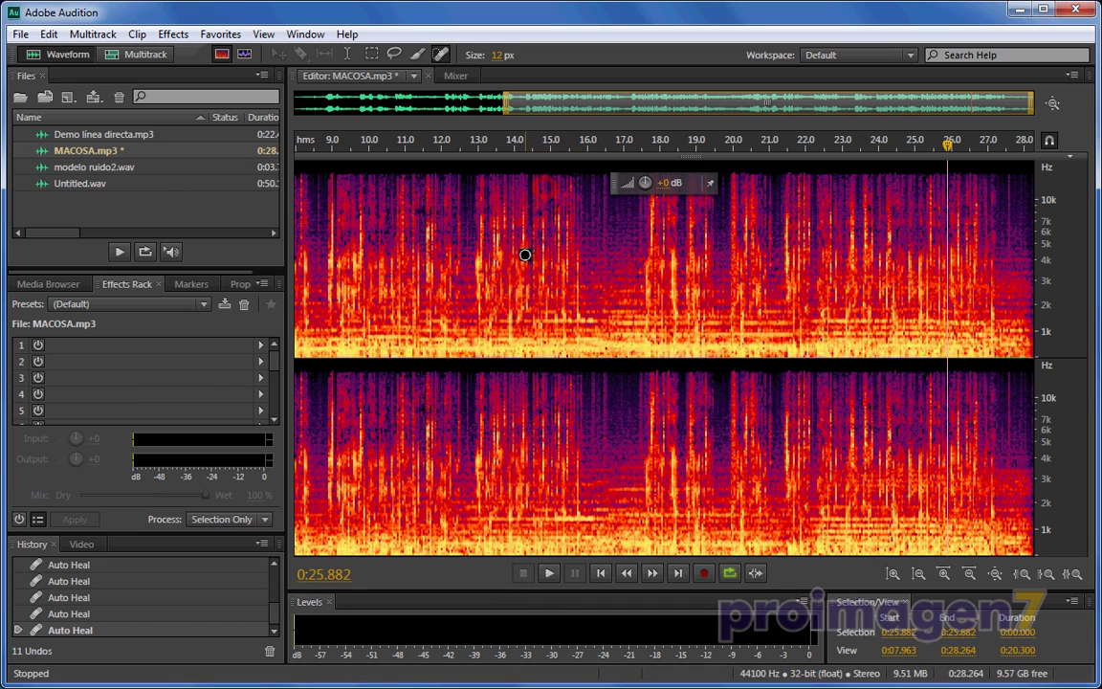
Step: Close MACOSA.mp3 without saving its changes and reopen the original file in the editor
{"action": "left_click", "coordinate": [158, 208]}
{"action": "left_click", "coordinate": [74, 154]}
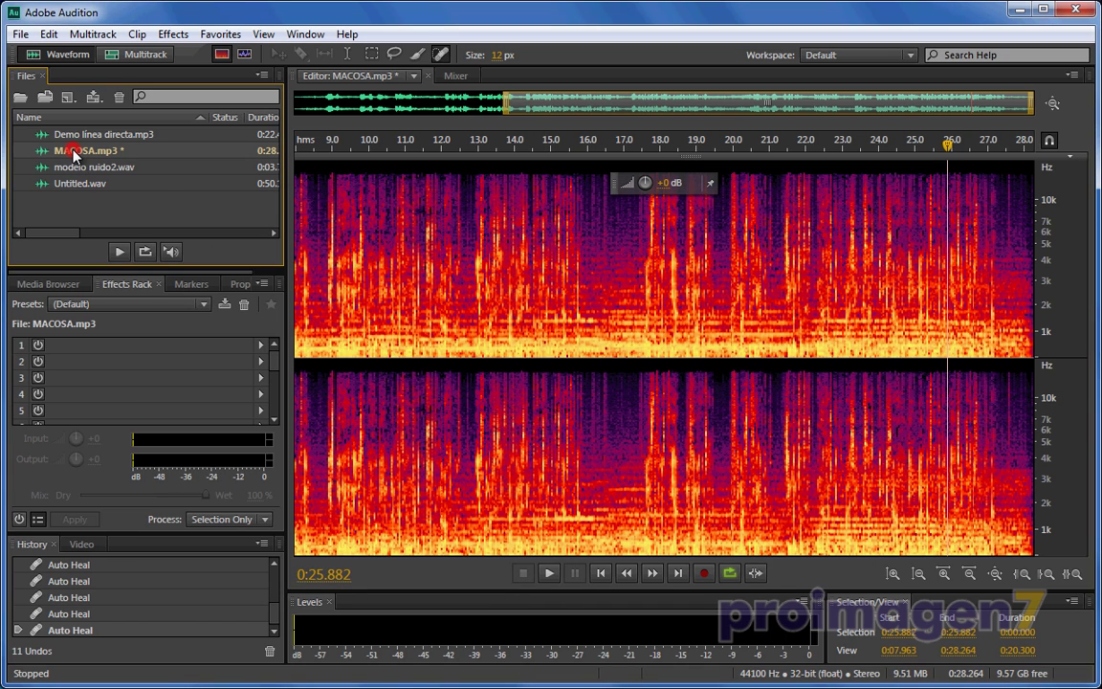
{"action": "key", "text": "Delete"}
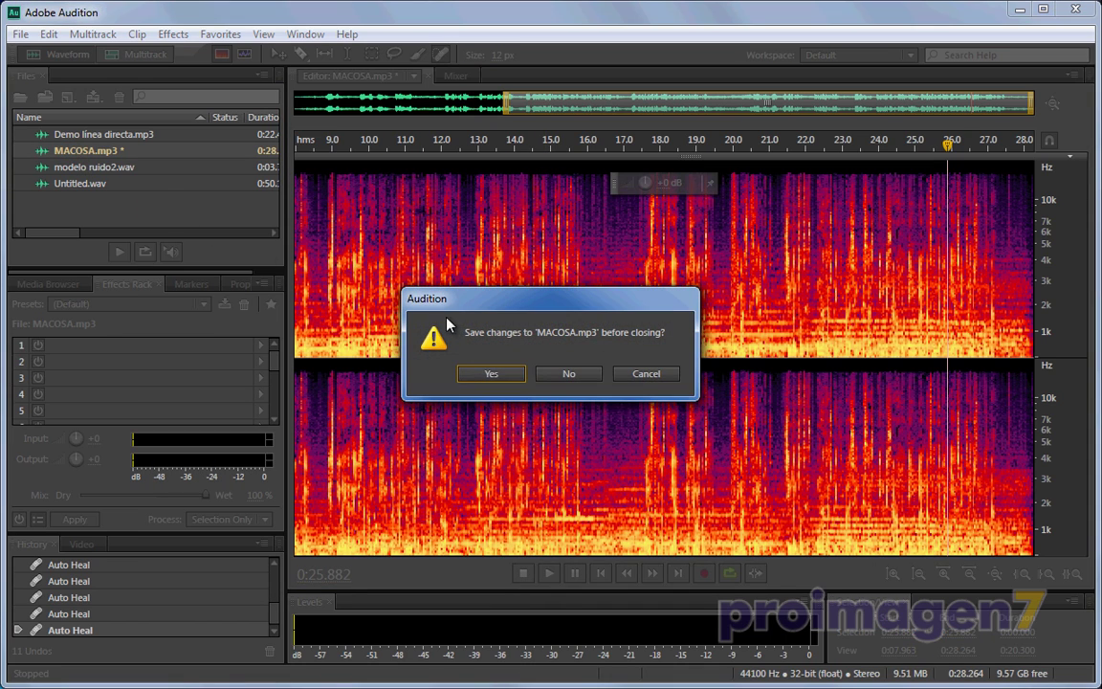
{"action": "left_click", "coordinate": [571, 374]}
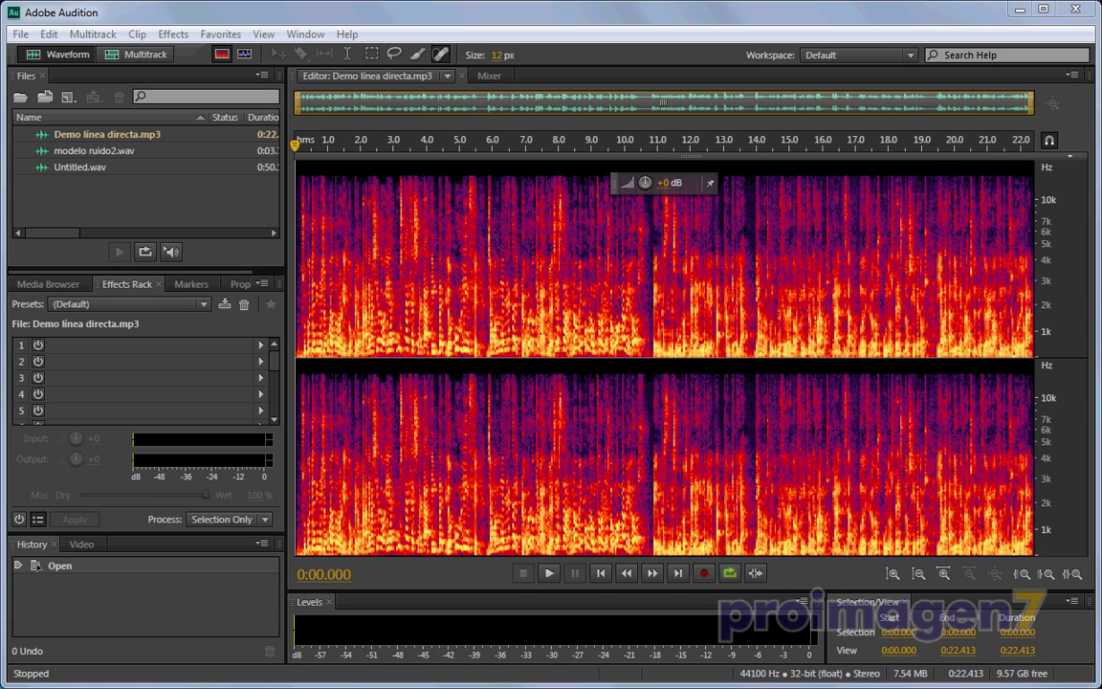
{"action": "left_click_drag", "start_coordinate": [77, 190], "coordinate": [76, 204]}
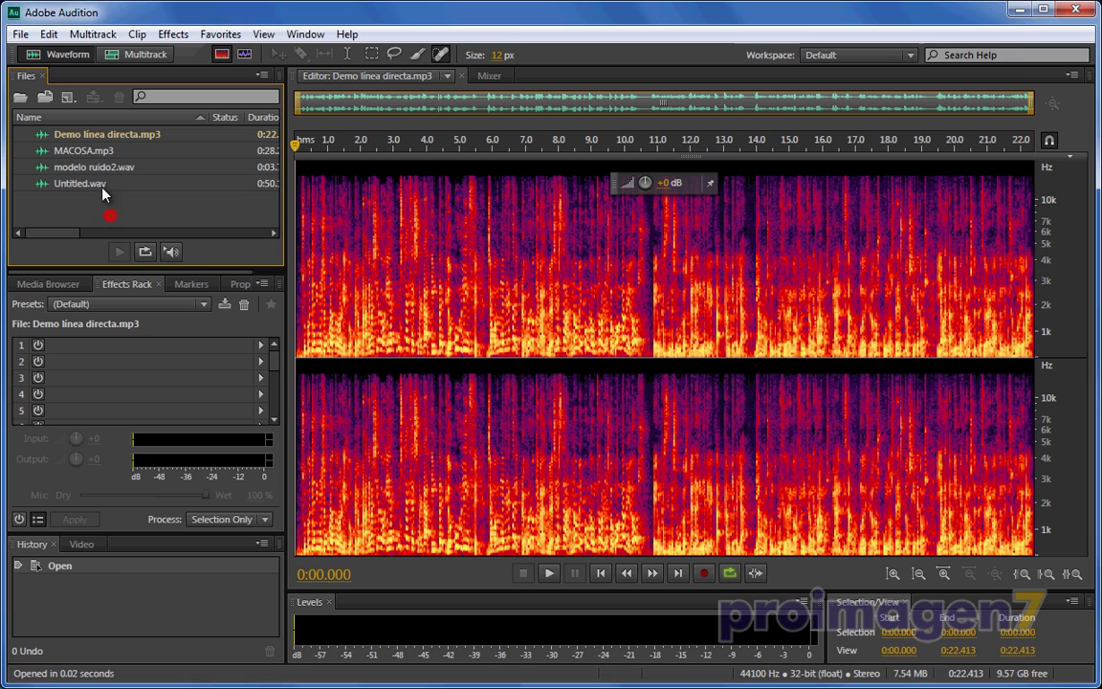
{"action": "double_click", "coordinate": [86, 151]}
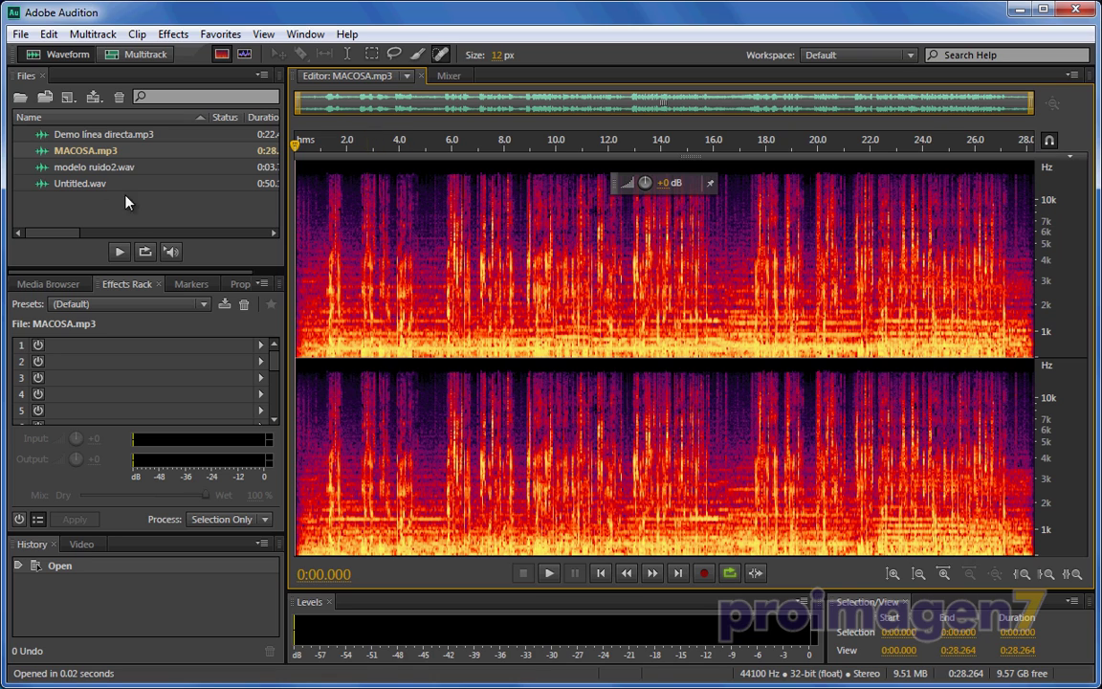
Step: Play the reopened MACOSA.mp3 from the beginning, stop playback and hide the spectral frequency display
{"action": "key", "text": "space"}
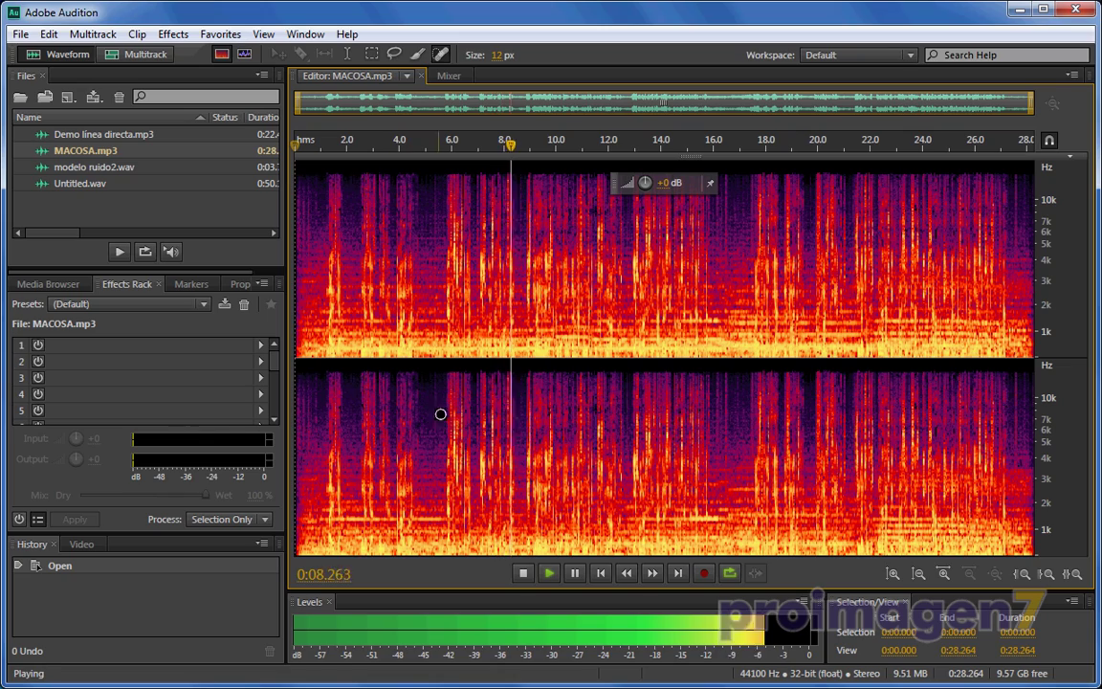
{"action": "key", "text": "space"}
{"action": "key", "text": "shift+d"}
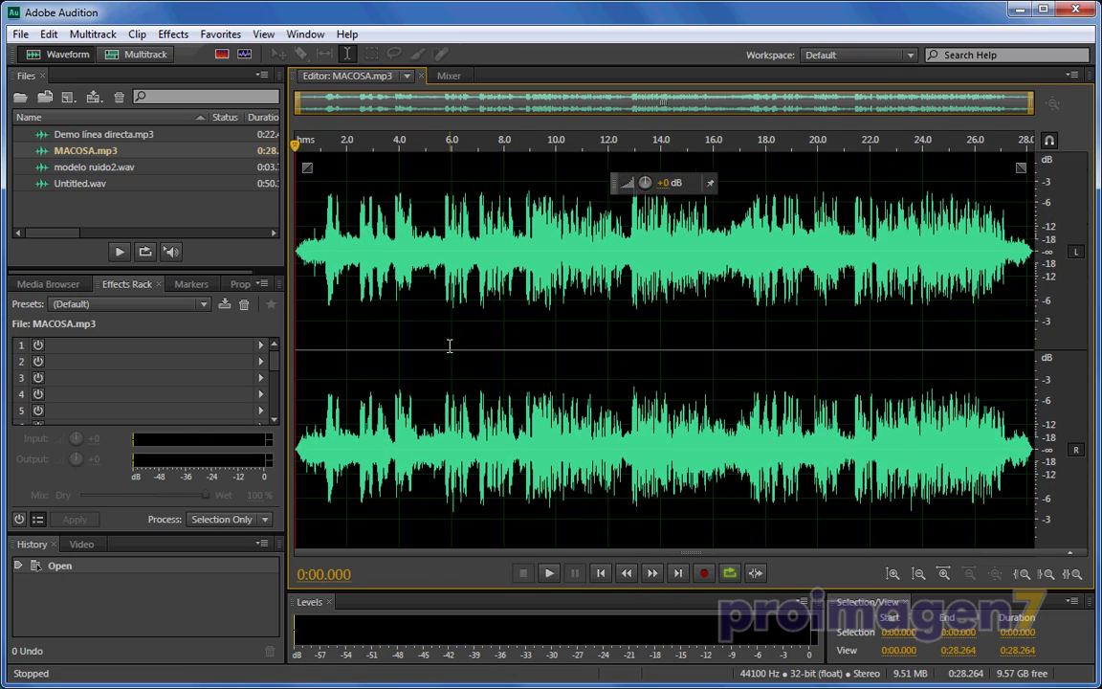
Step: Play from about 0:05.684 and select the spoken passage from about 0:05.738 to 0:08.502 in the waveform
{"action": "scroll", "coordinate": [449, 345], "scroll_direction": "up", "scroll_amount": 4}
{"action": "left_click", "coordinate": [413, 349]}
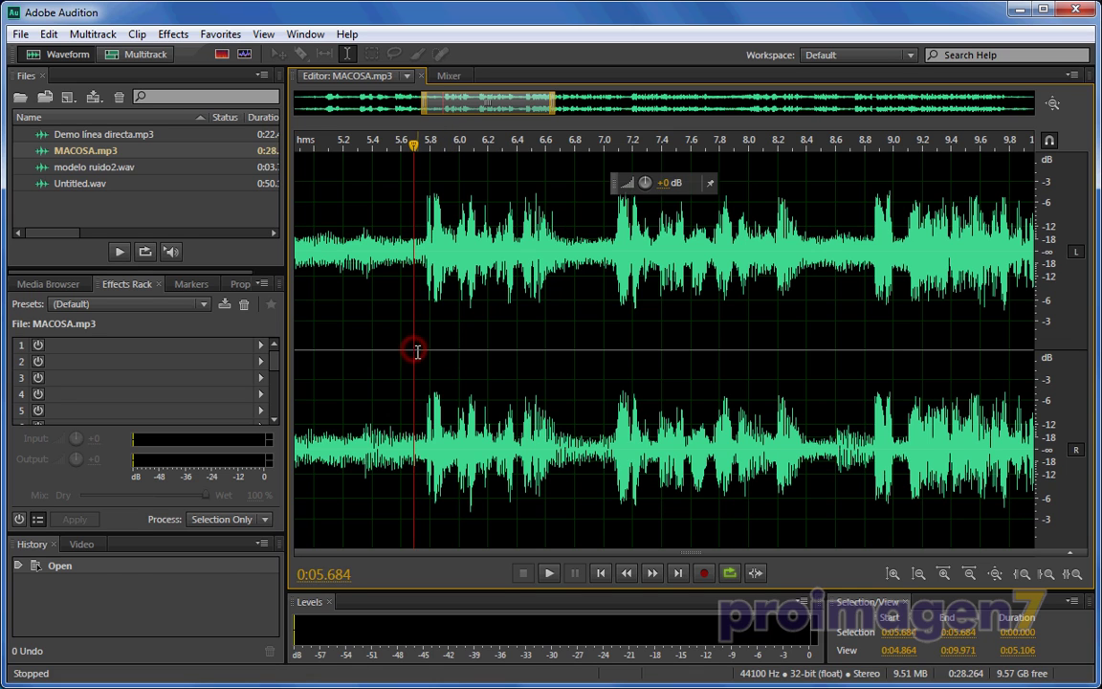
{"action": "key", "text": "space"}
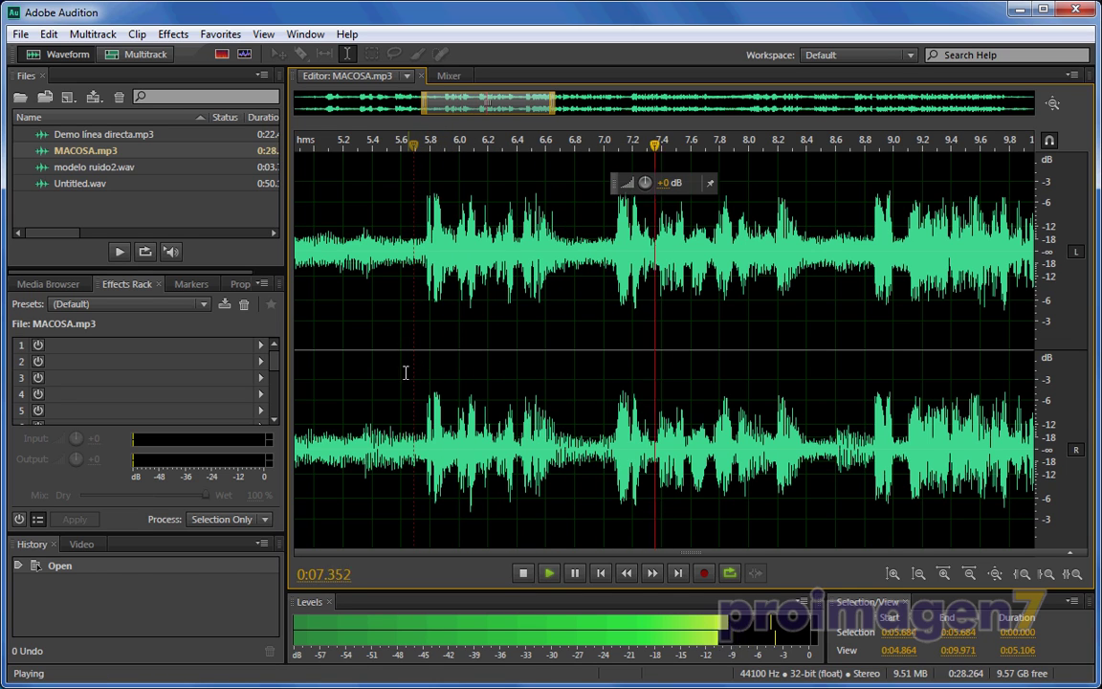
{"action": "left_click_drag", "start_coordinate": [422, 349], "coordinate": [820, 369]}
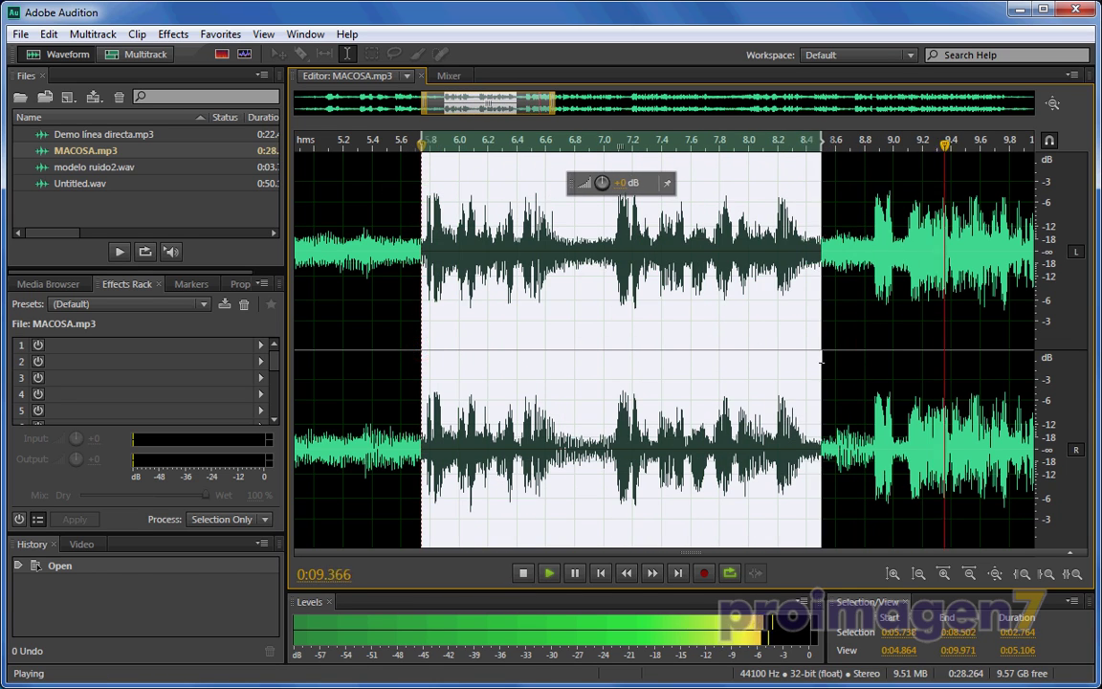
{"action": "key", "text": "space"}
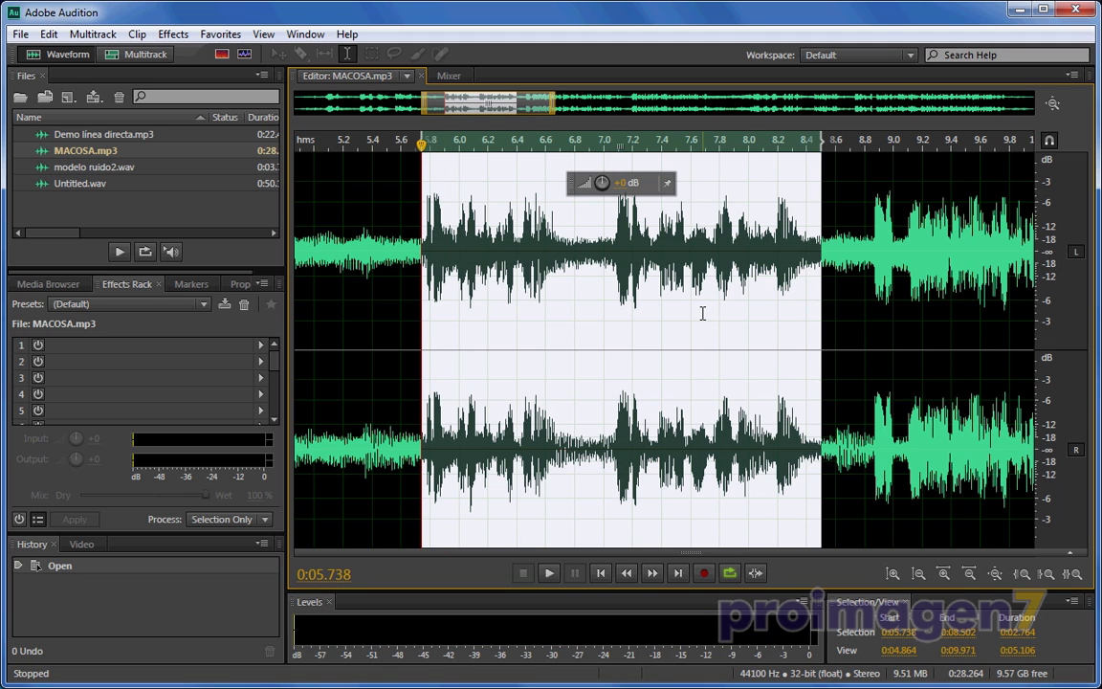
Step: Open the DeEsser effect for the selected passage and preview it with the current settings
{"action": "left_click", "coordinate": [172, 33]}
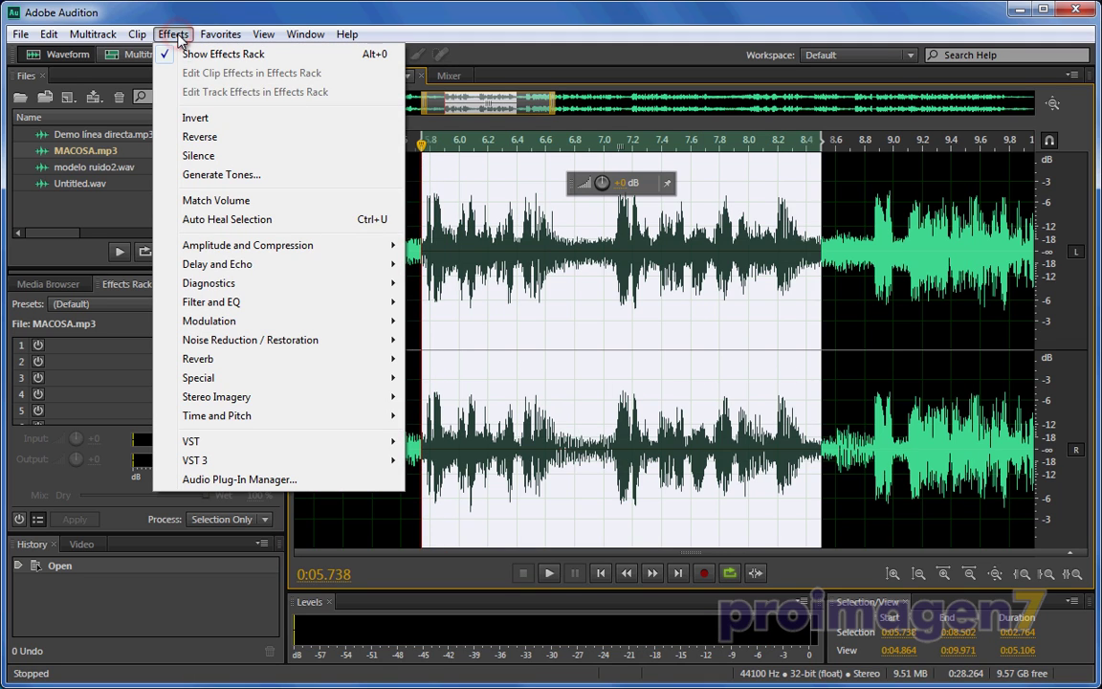
{"action": "mouse_move", "coordinate": [287, 245]}
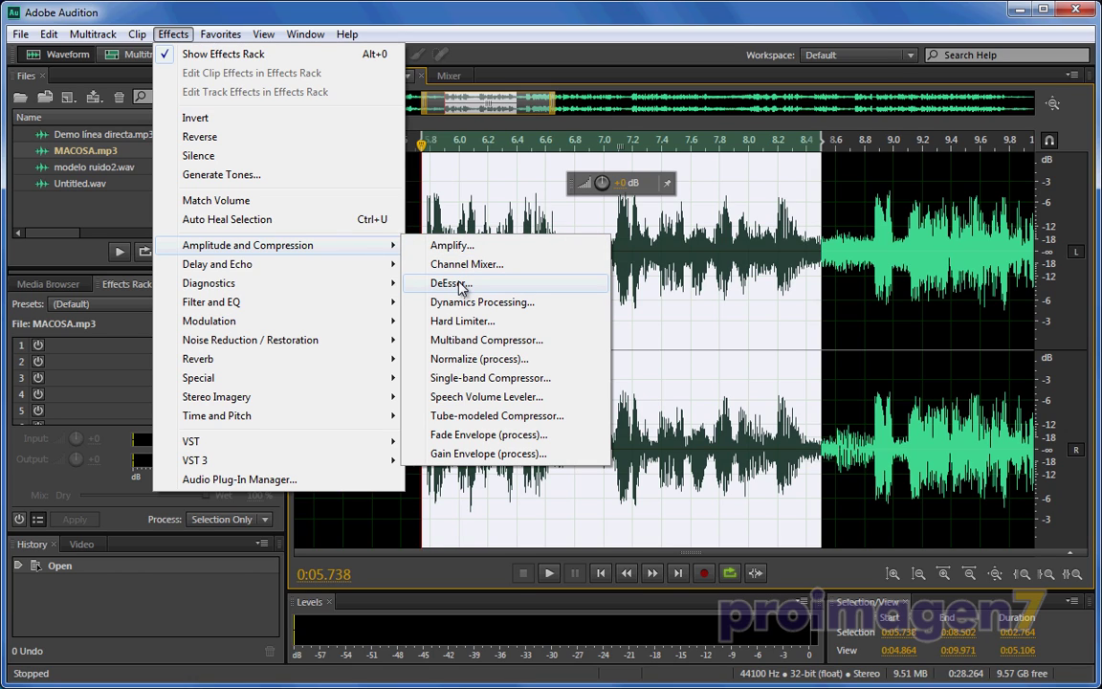
{"action": "left_click", "coordinate": [454, 283]}
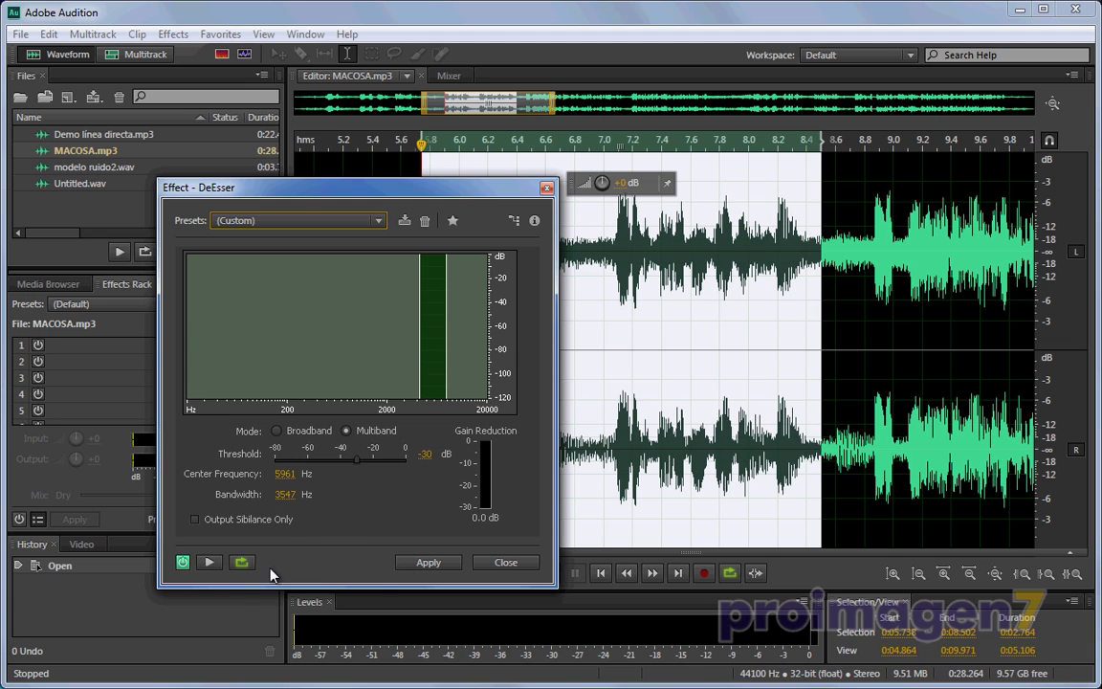
{"action": "left_click", "coordinate": [208, 561]}
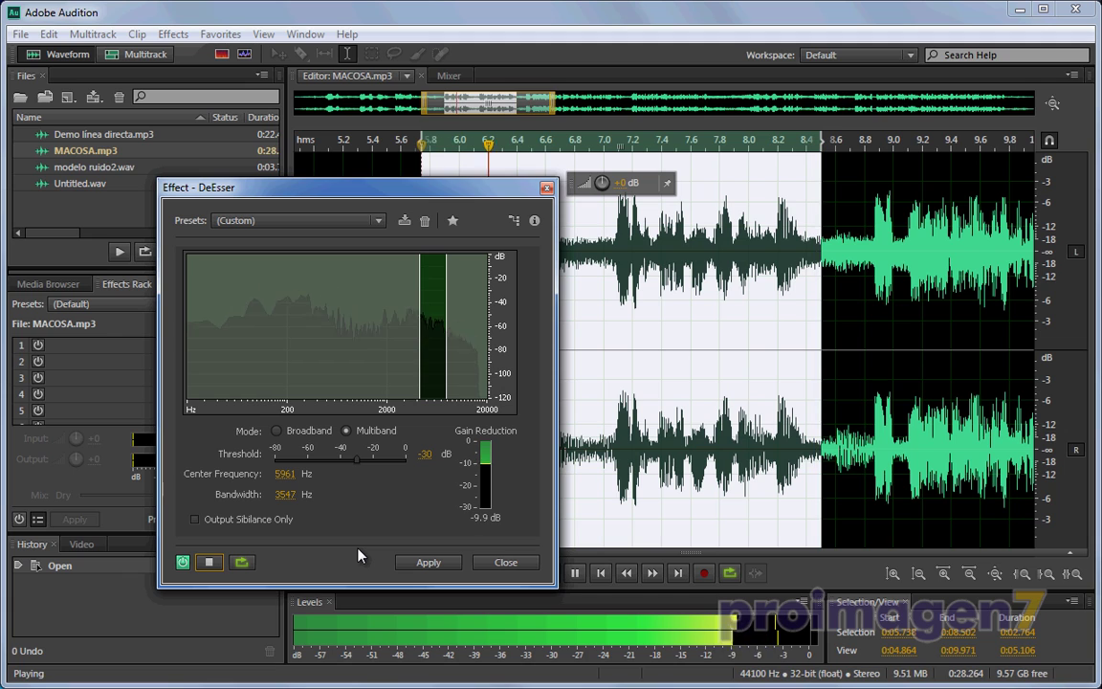
{"action": "left_click", "coordinate": [209, 562]}
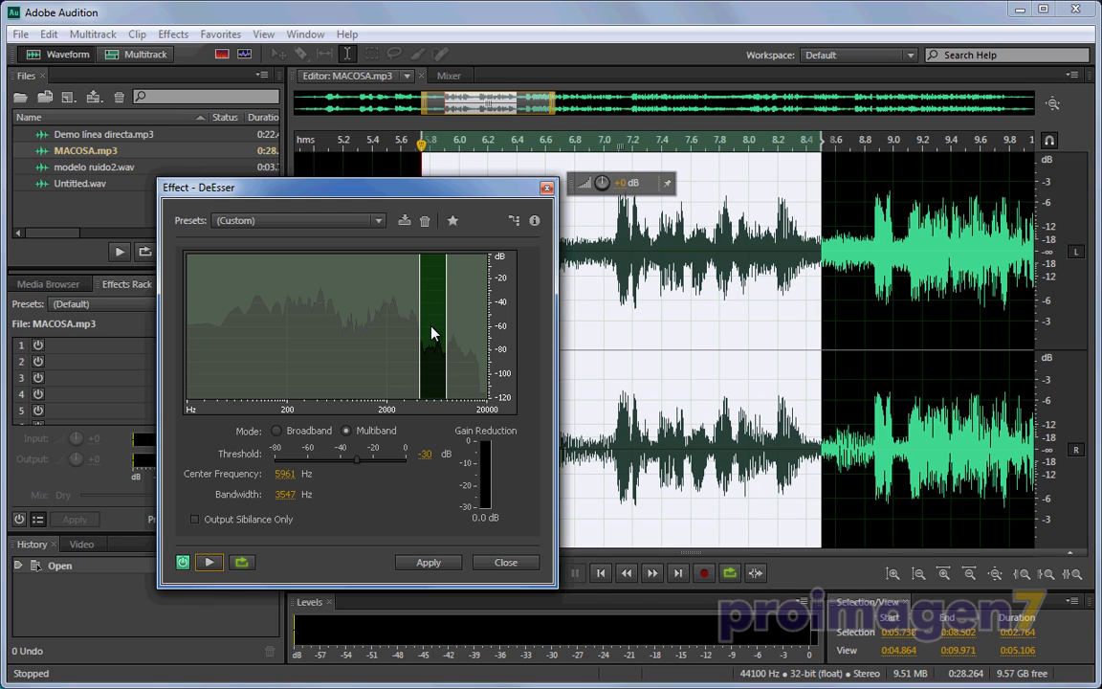
Step: Adjust the DeEsser band to a center frequency of about 7380 Hz and a bandwidth of about 2318 Hz while previewing the passage
{"action": "mouse_move", "coordinate": [420, 331]}
{"action": "left_mouse_down"}
{"action": "mouse_move", "coordinate": [383, 330]}
{"action": "mouse_move", "coordinate": [422, 336]}
{"action": "left_mouse_up"}
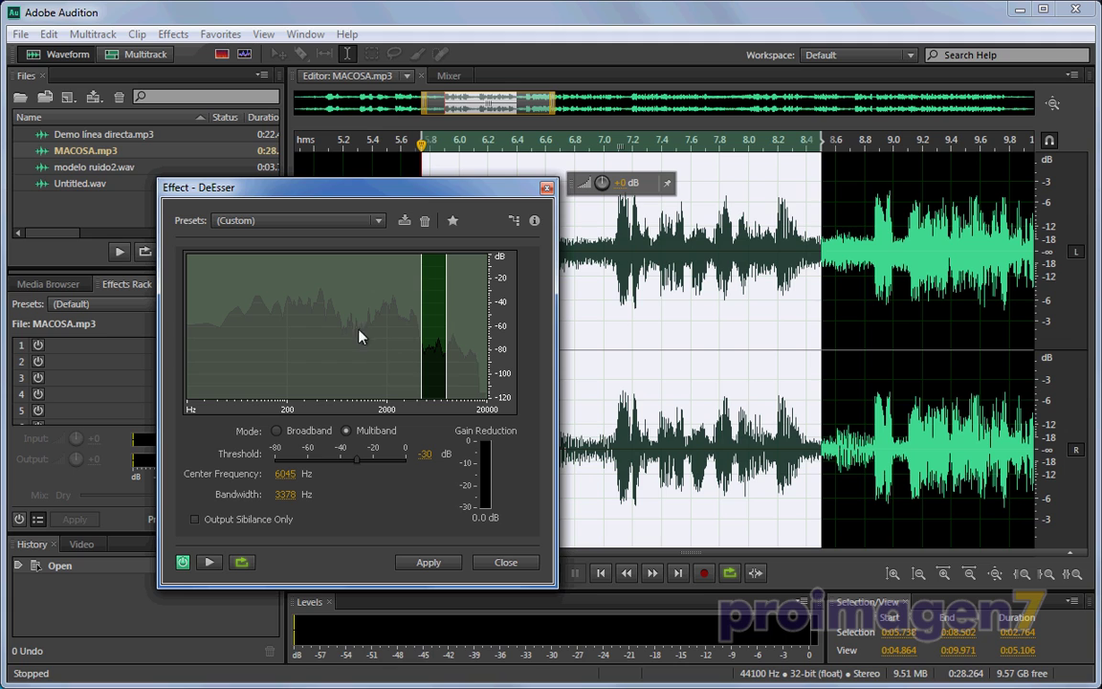
{"action": "left_click", "coordinate": [208, 561]}
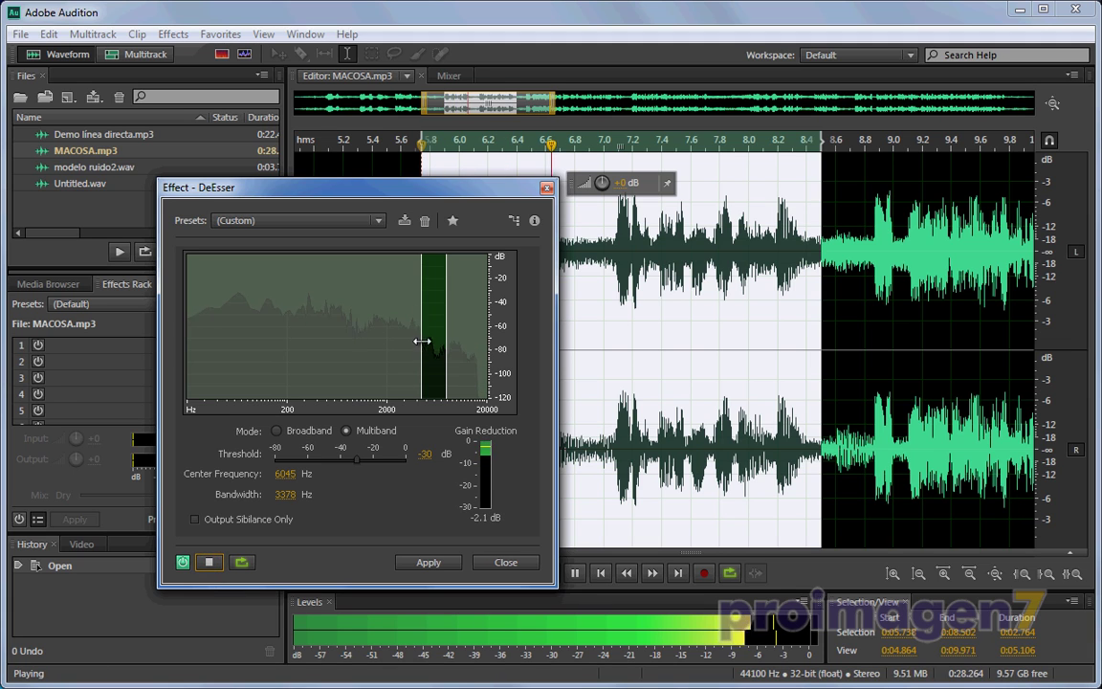
{"action": "left_click_drag", "start_coordinate": [421, 350], "coordinate": [446, 365]}
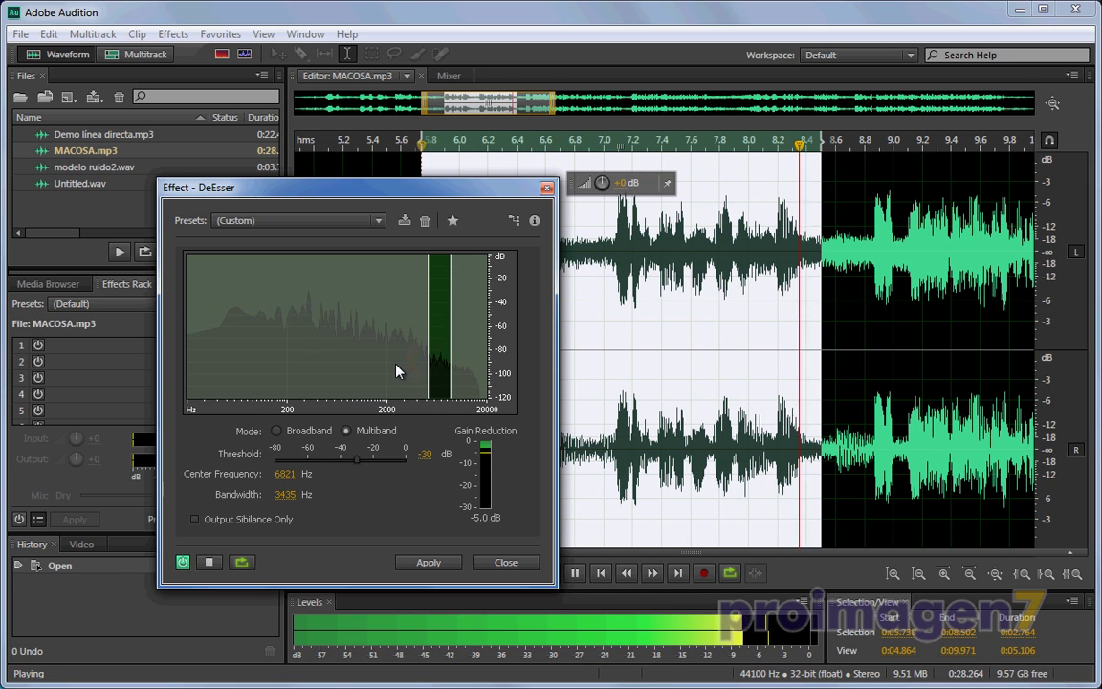
{"action": "mouse_move", "coordinate": [427, 369]}
{"action": "left_mouse_down"}
{"action": "mouse_move", "coordinate": [388, 364]}
{"action": "mouse_move", "coordinate": [437, 365]}
{"action": "left_mouse_up"}
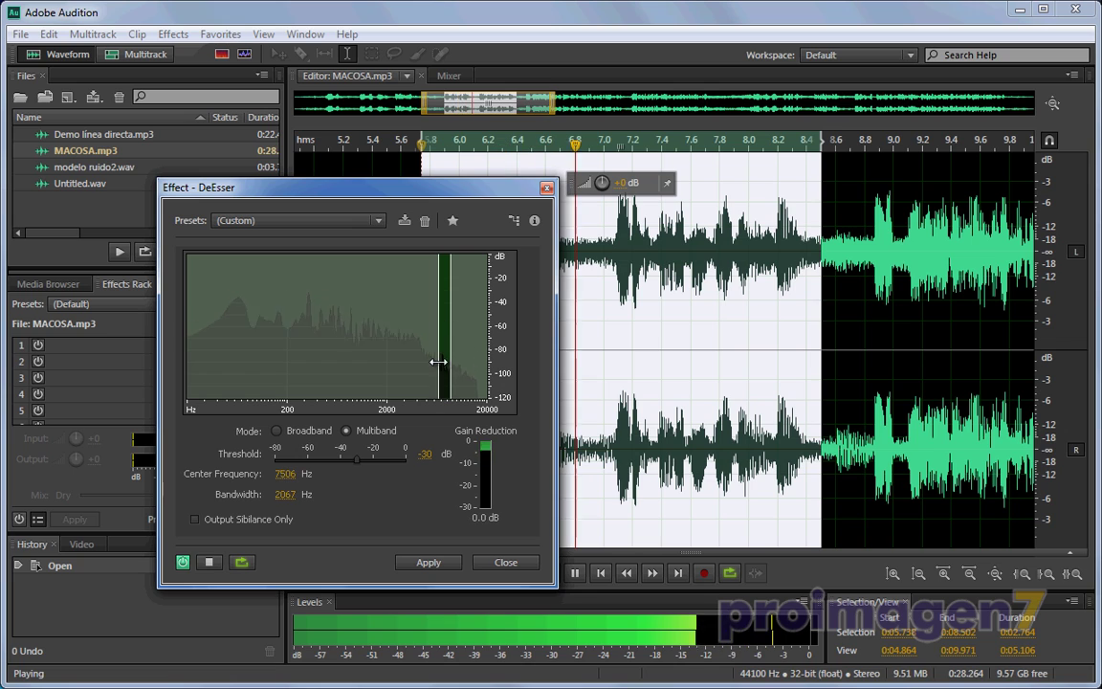
{"action": "left_click", "coordinate": [209, 561]}
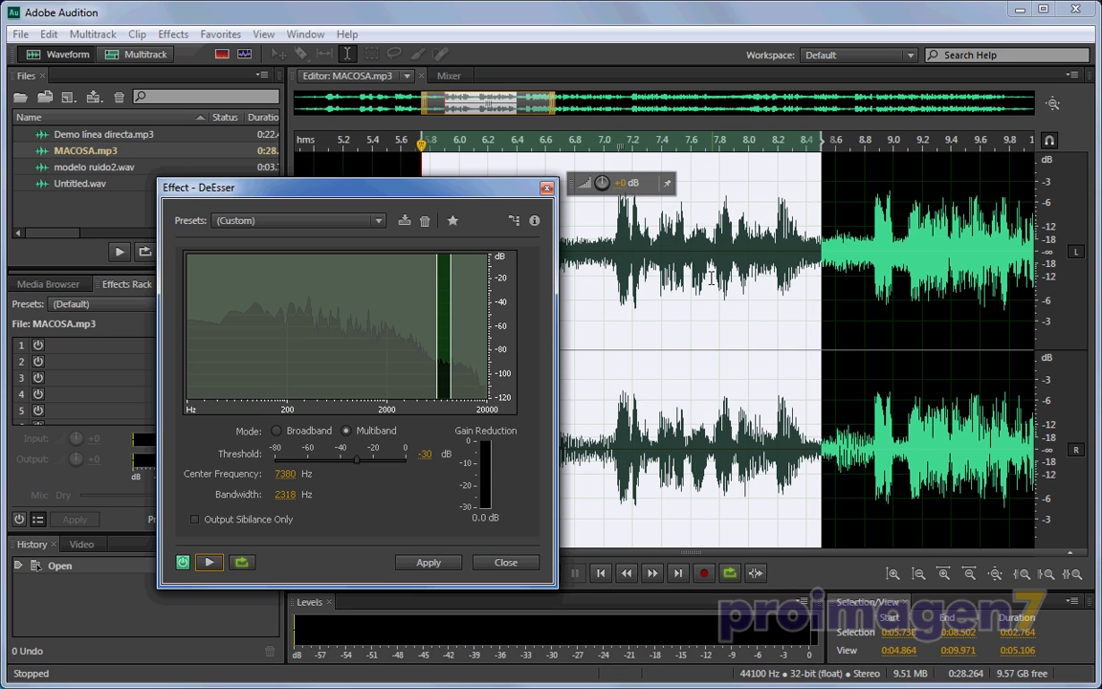
Step: Close the DeEsser without applying it, then clear the selection at 0:06.665 and bring up the spectral display with the Spot Healing Brush
{"action": "left_click", "coordinate": [521, 568]}
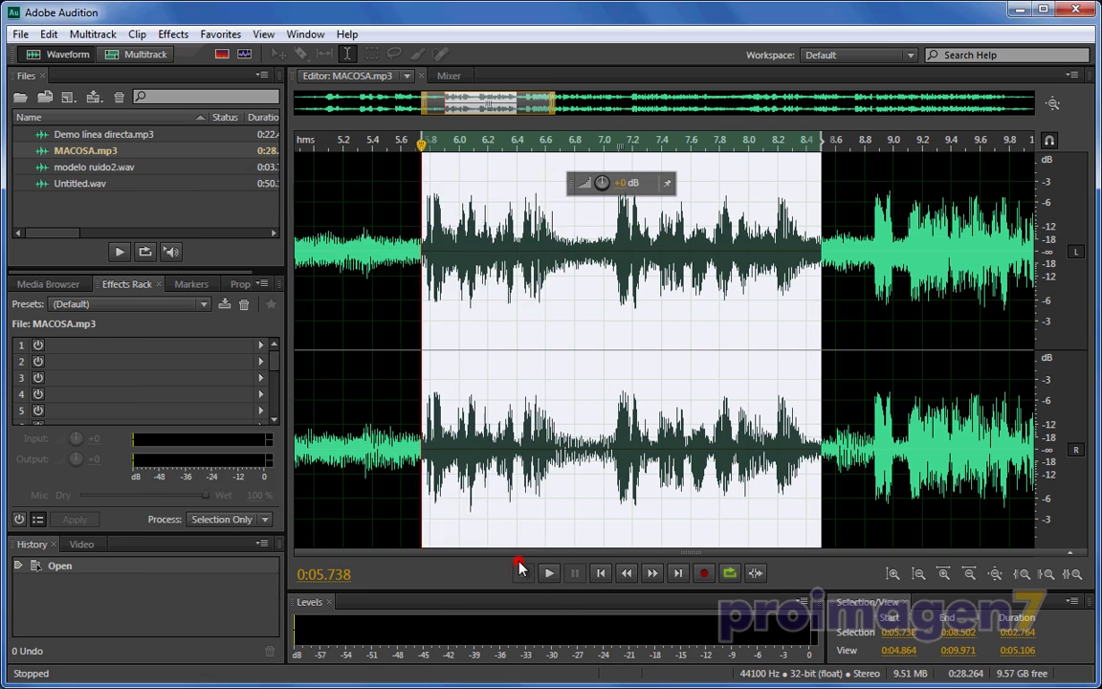
{"action": "left_click", "coordinate": [555, 339]}
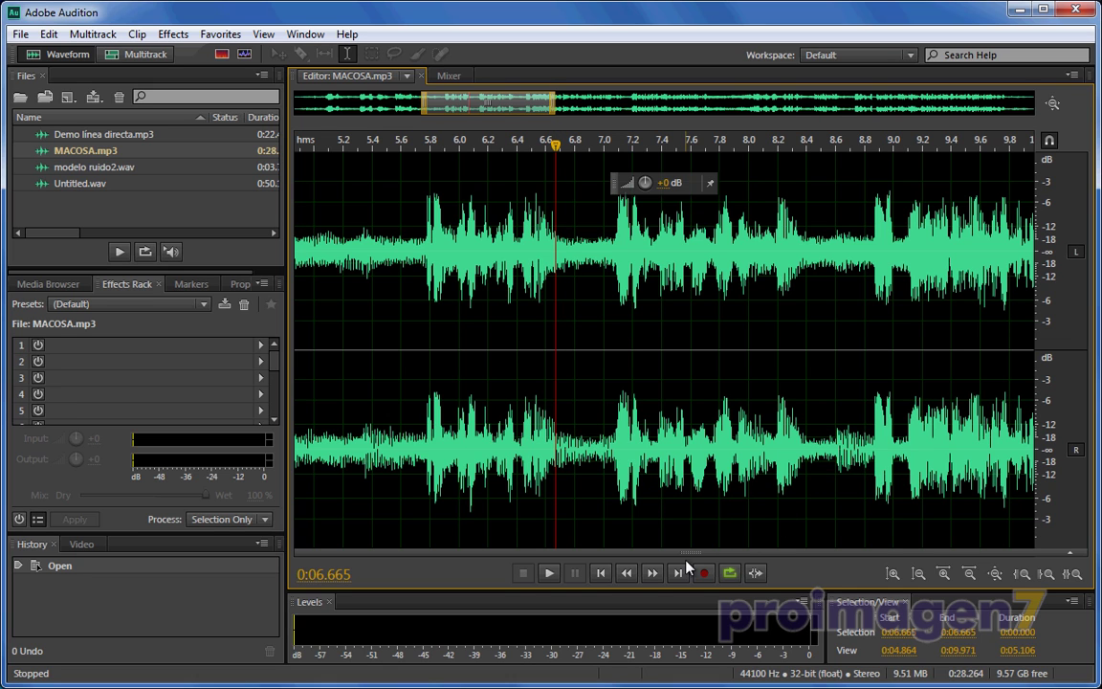
{"action": "key", "text": "b"}
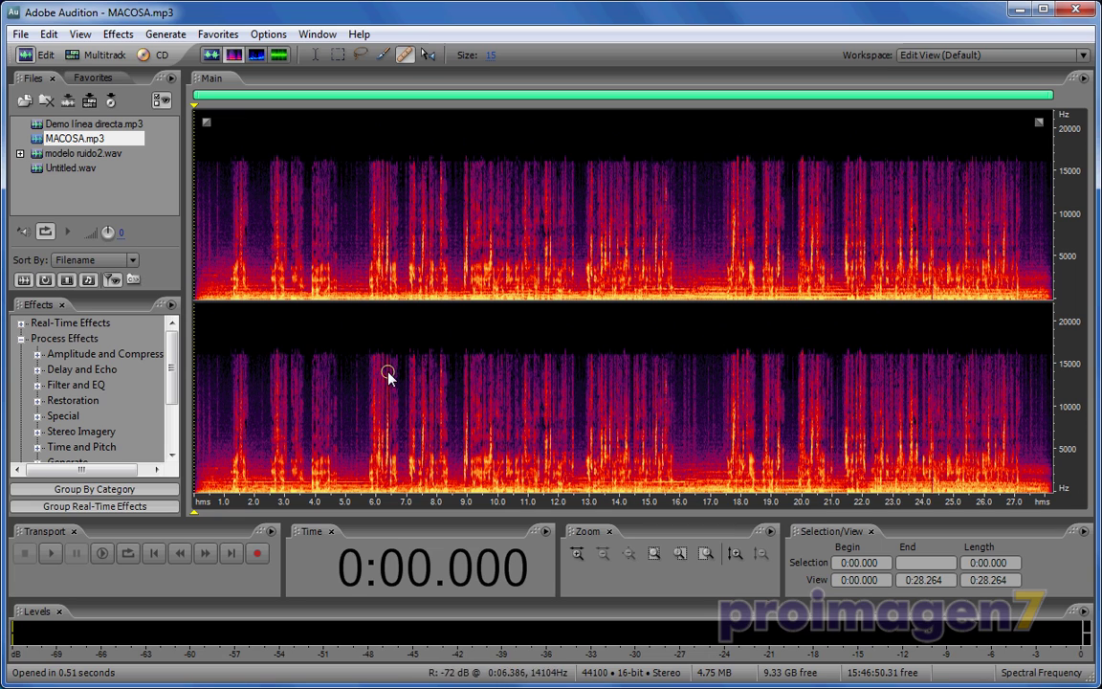
Step: Switch to the older Audition window, zoom in on MACOSA.mp3's spectrum and play it, pausing at 0:08.498
{"action": "scroll", "coordinate": [239, 288], "scroll_direction": "up", "scroll_amount": 5}
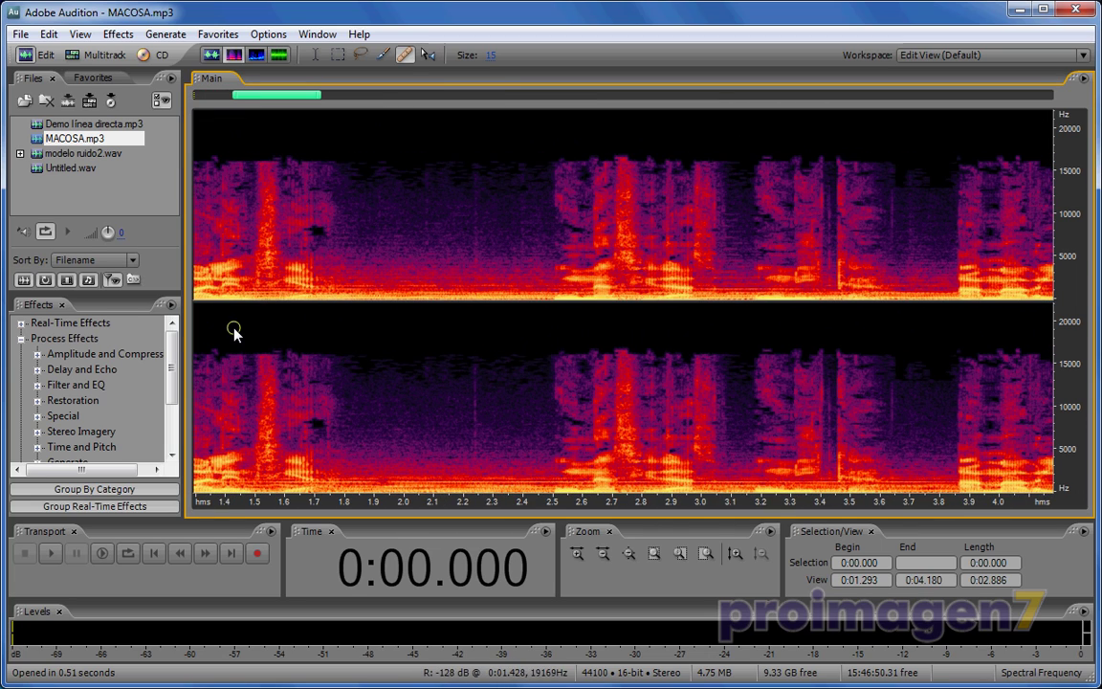
{"action": "key", "text": "space"}
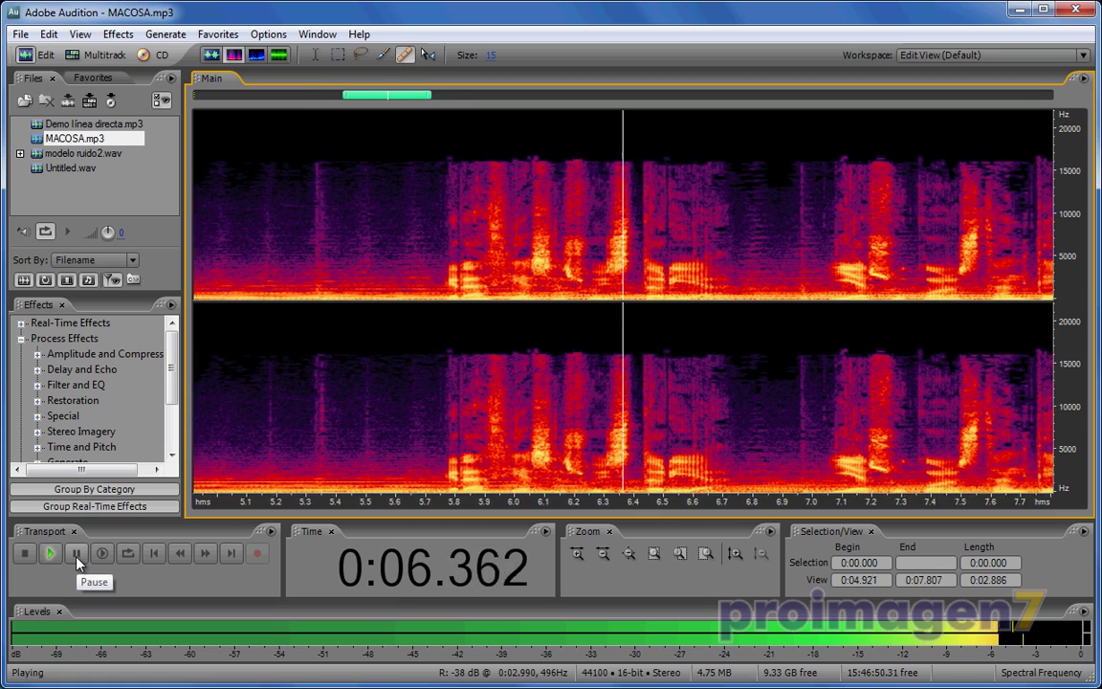
{"action": "left_click", "coordinate": [76, 562]}
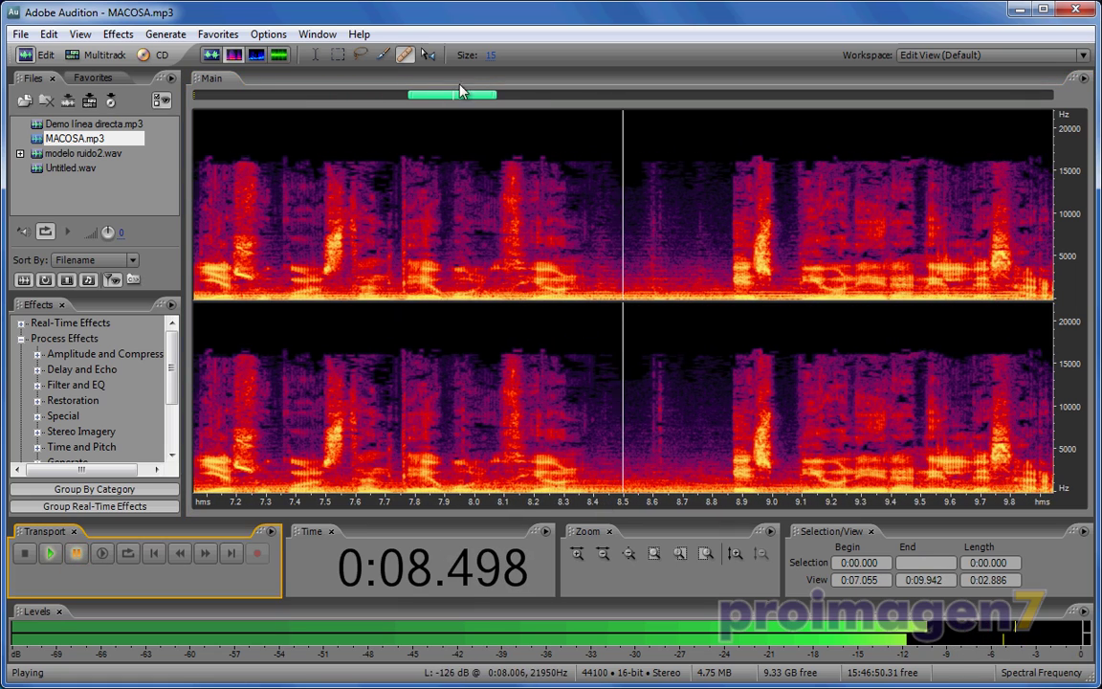
{"action": "left_click_drag", "start_coordinate": [459, 91], "coordinate": [452, 91]}
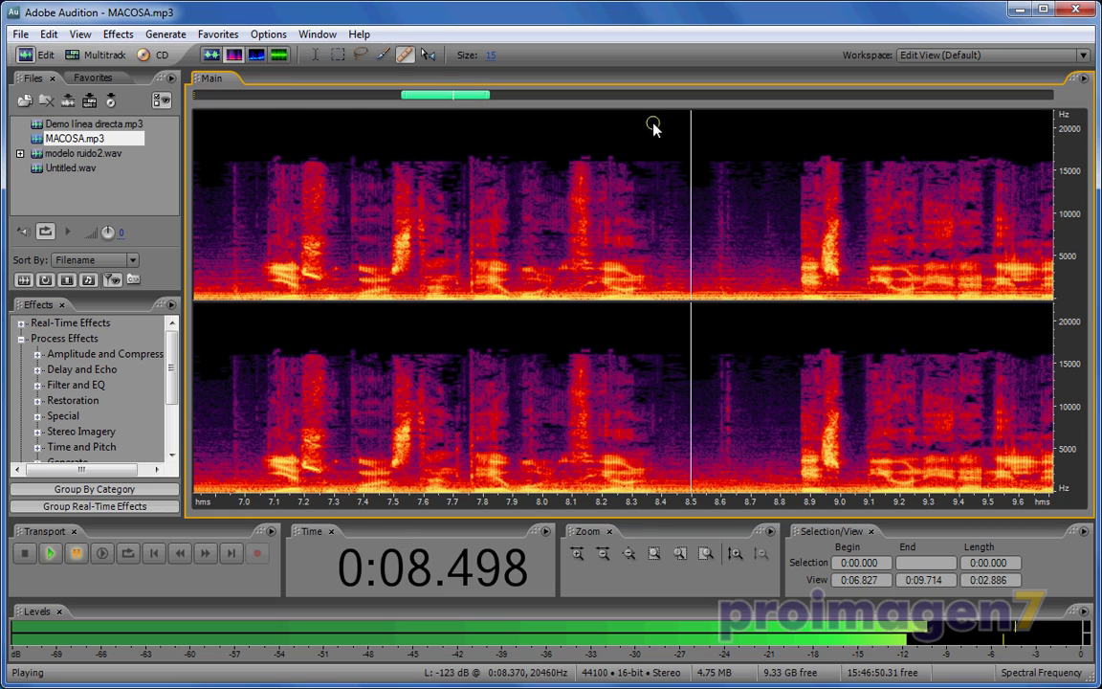
Step: With the Time Selection tool, play MACOSA.mp3 from 0:06.969 and stop playback
{"action": "left_click", "coordinate": [315, 55]}
{"action": "left_click", "coordinate": [236, 302]}
{"action": "key", "text": "space"}
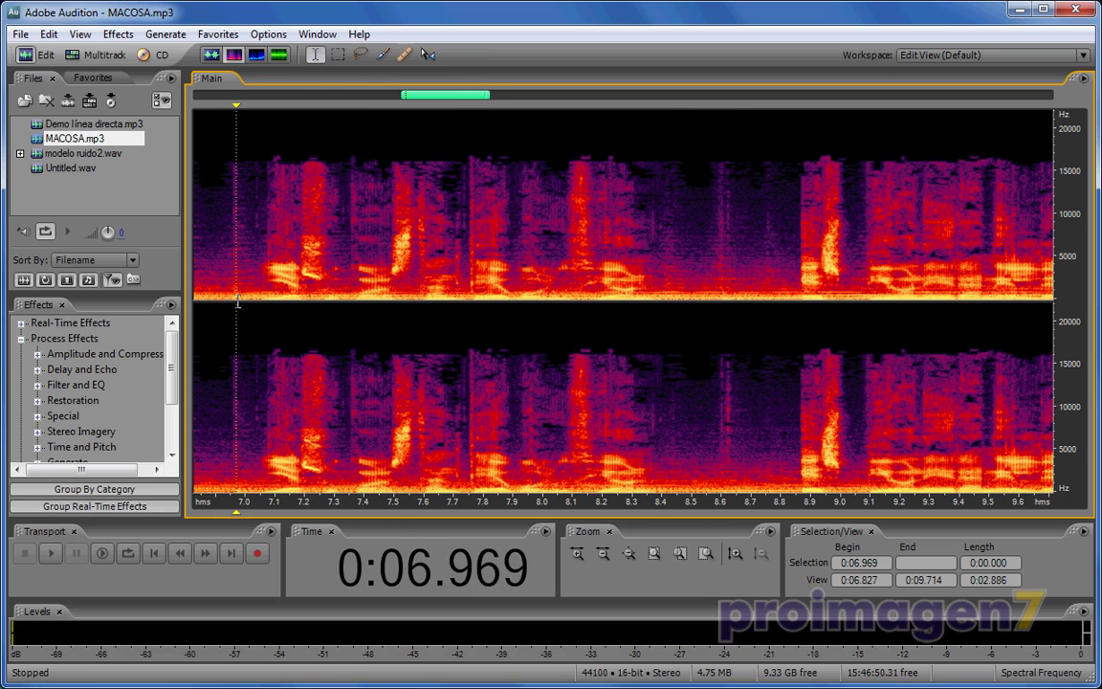
{"action": "double_click", "coordinate": [236, 302]}
{"action": "left_click", "coordinate": [236, 302]}
{"action": "key", "text": "space"}
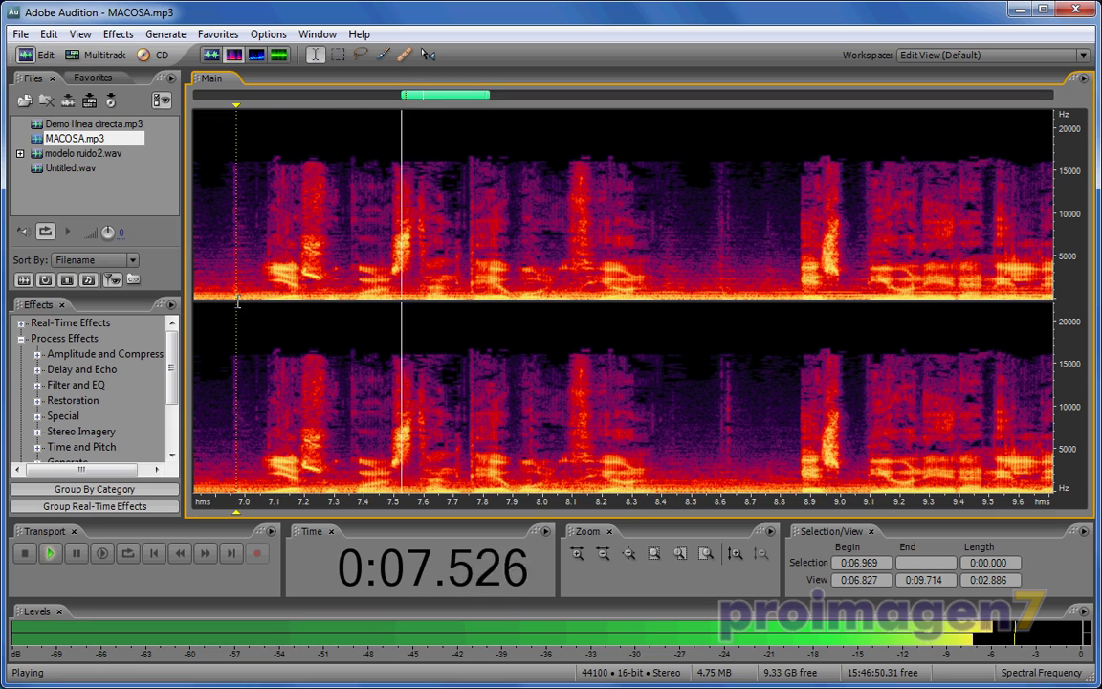
{"action": "key", "text": "space"}
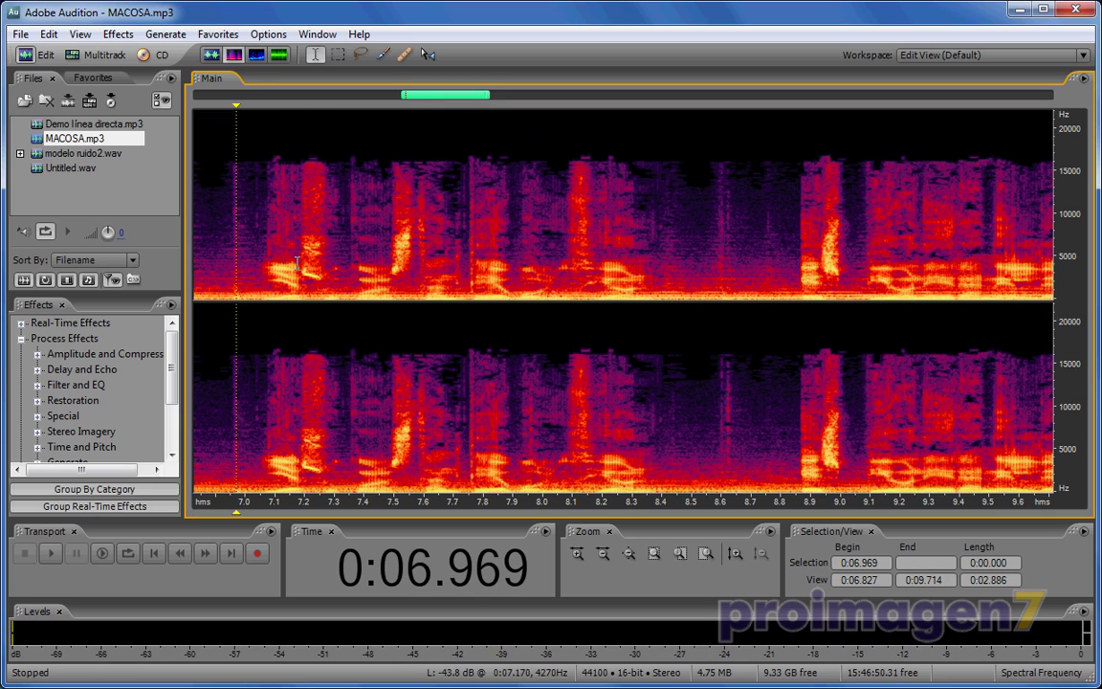
Step: Scrub MACOSA.mp3 from 0:07.168 to about 0:07.275 and paint out the noise near 7.2 s in the upper channel with the Spot Healing Brush
{"action": "left_click_drag", "start_coordinate": [247, 115], "coordinate": [295, 125]}
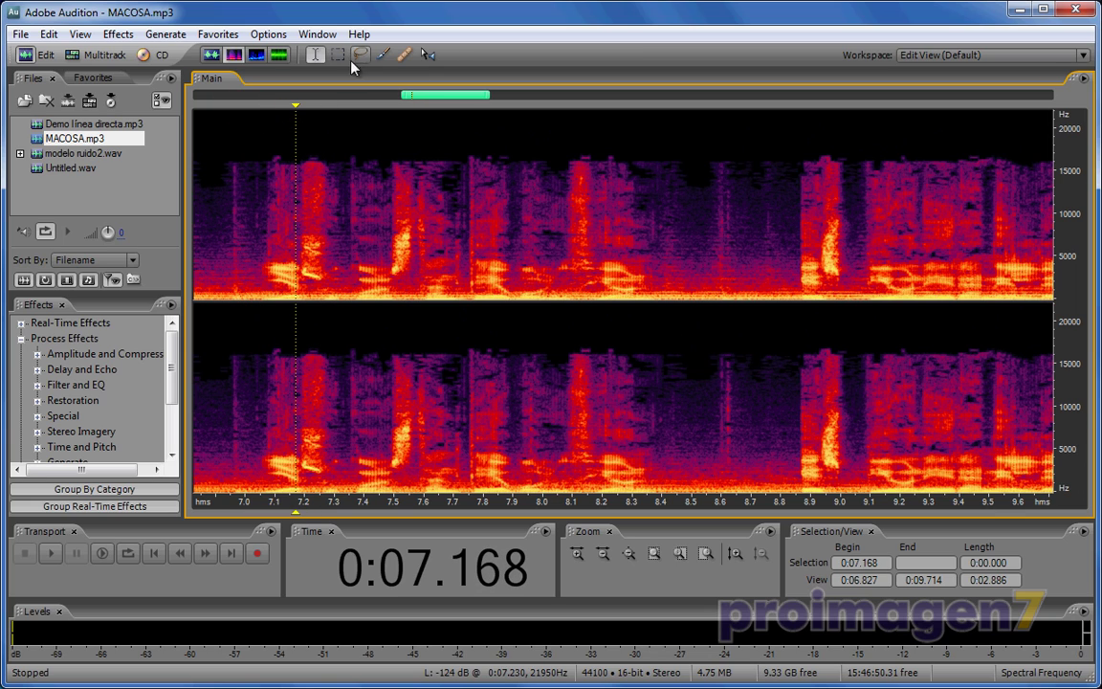
{"action": "left_click", "coordinate": [428, 56]}
{"action": "left_click_drag", "start_coordinate": [299, 107], "coordinate": [332, 116]}
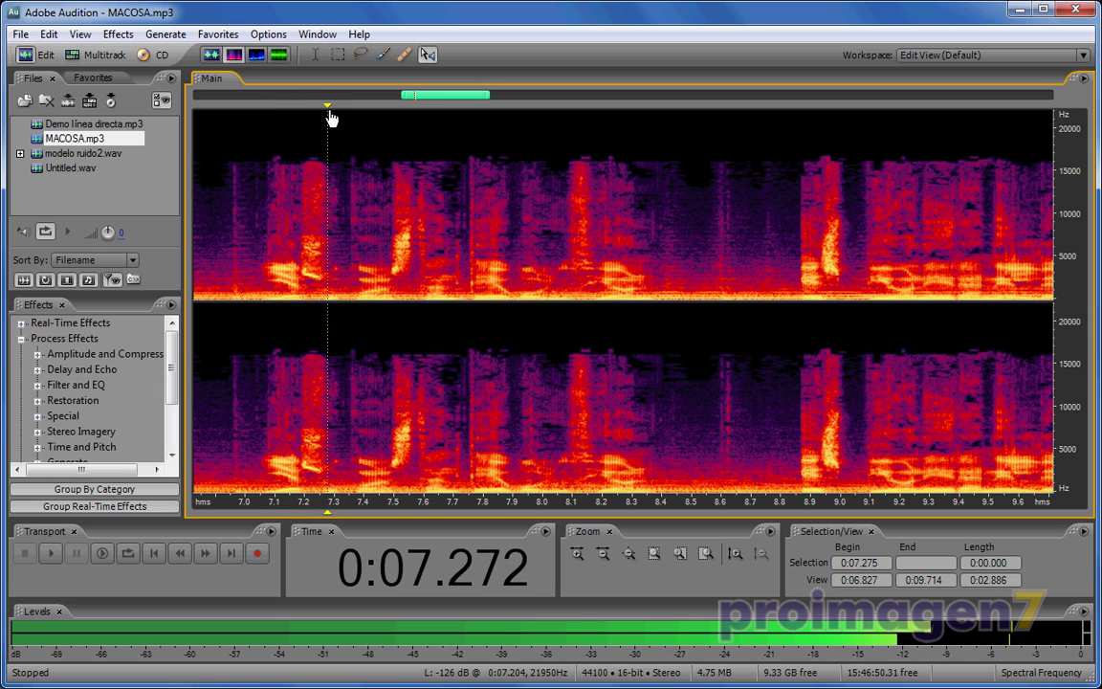
{"action": "left_click", "coordinate": [405, 55]}
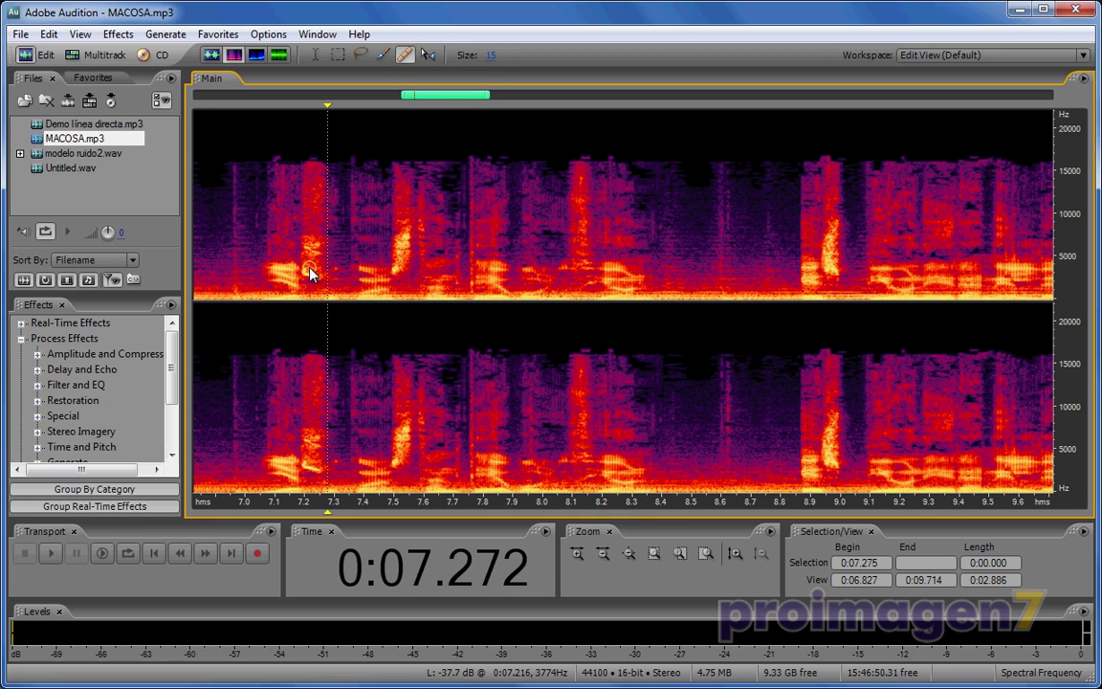
{"action": "left_click_drag", "start_coordinate": [296, 272], "coordinate": [321, 284]}
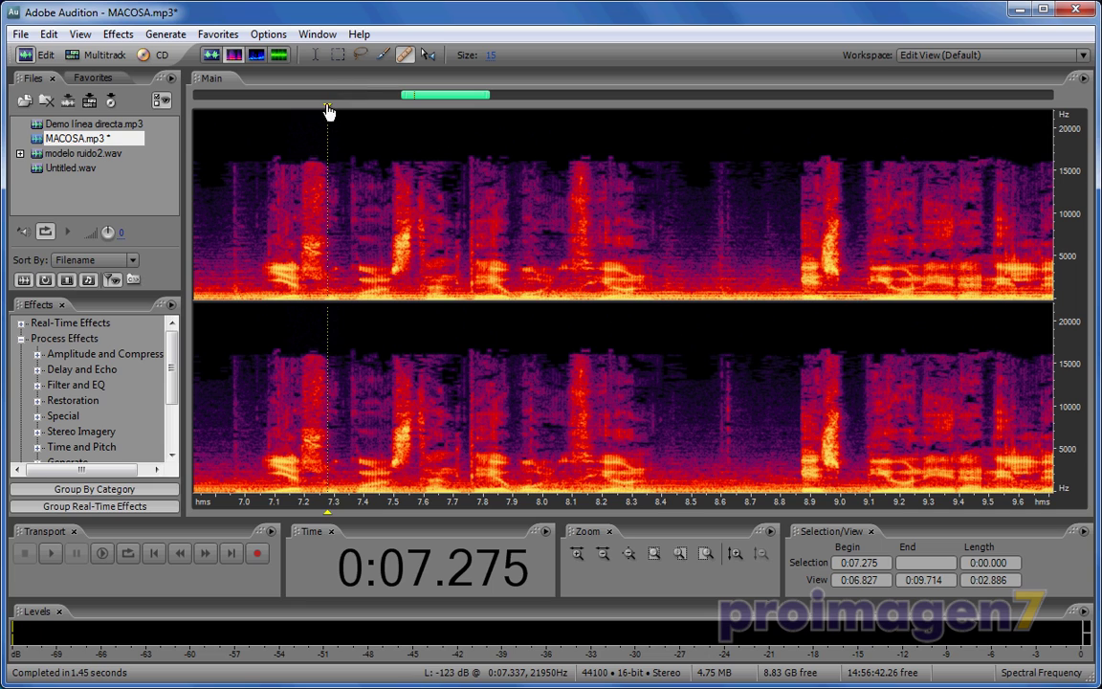
Step: Check the healed spot by playing from 0:07.076 and scrubbing across it to about 0:07.353
{"action": "left_click_drag", "start_coordinate": [328, 112], "coordinate": [269, 115]}
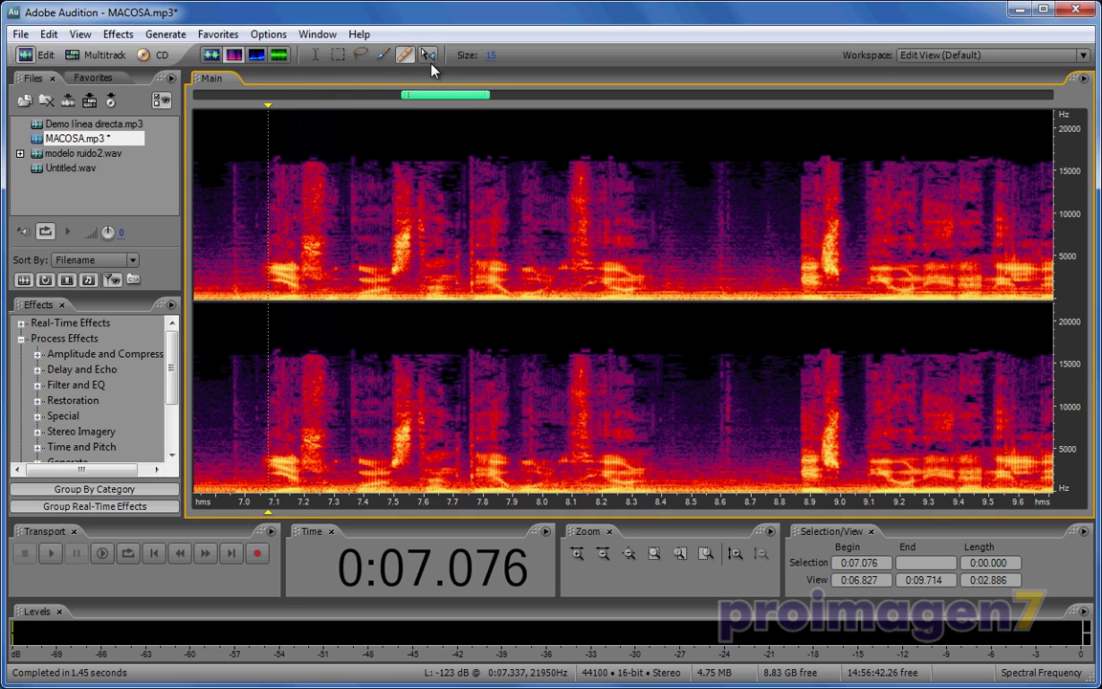
{"action": "key", "text": "space"}
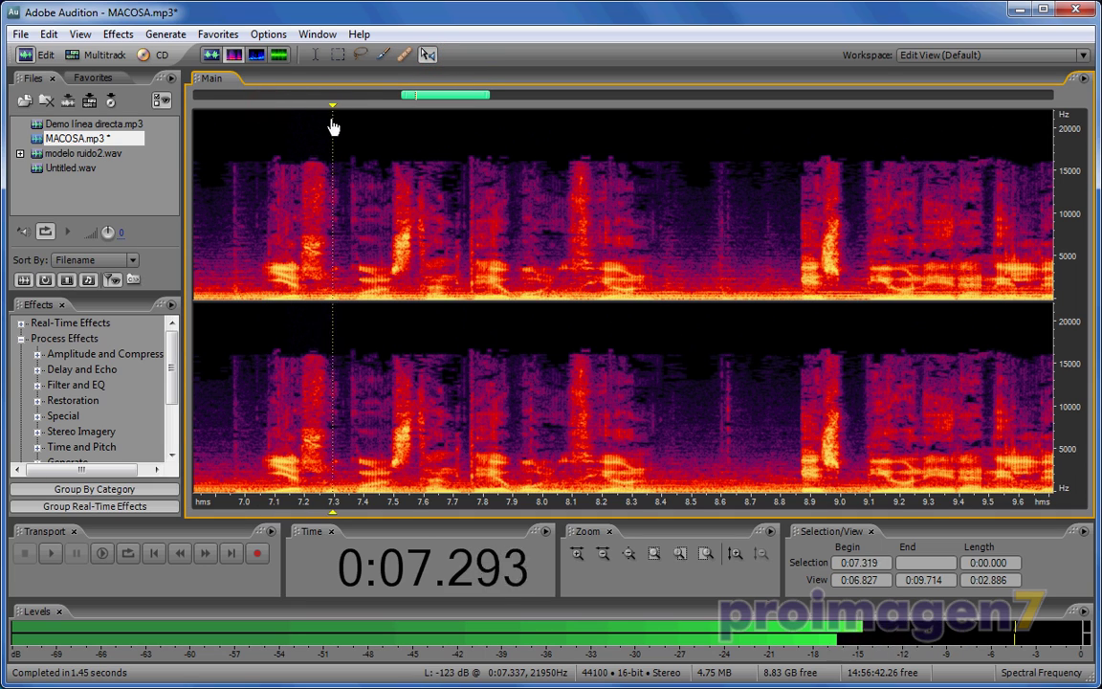
{"action": "left_click", "coordinate": [272, 127]}
{"action": "left_click_drag", "start_coordinate": [271, 128], "coordinate": [350, 136]}
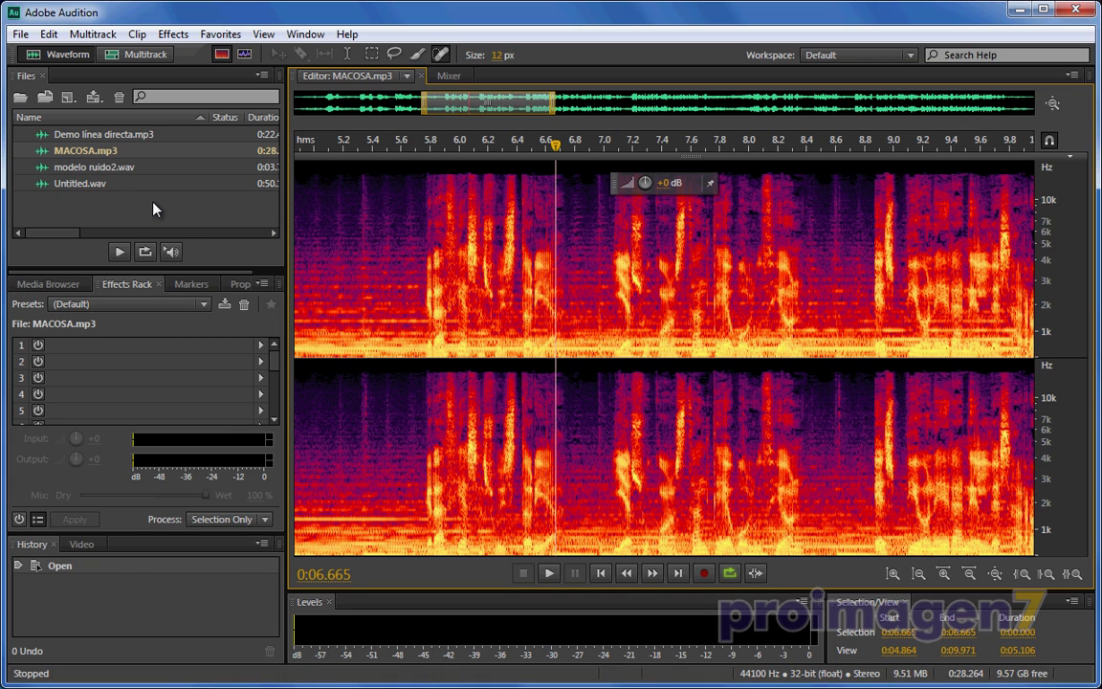
Step: Switch to the newer Audition window, open Demo línea directa.mp3 with the spectral display hidden, and play it from the beginning
{"action": "double_click", "coordinate": [108, 135]}
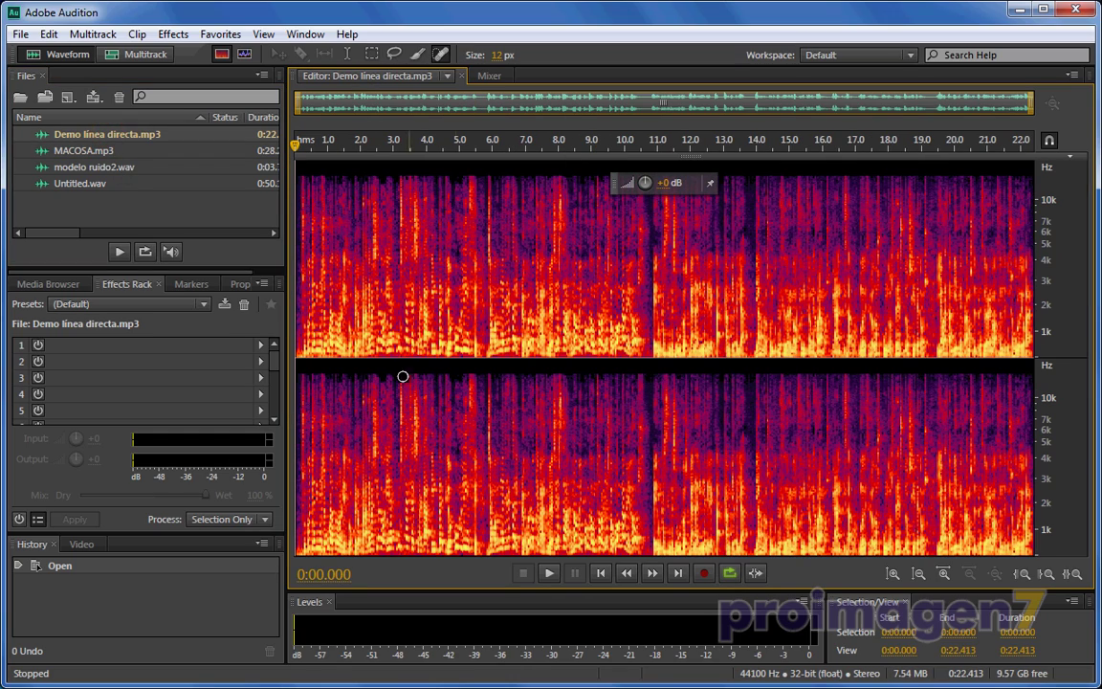
{"action": "left_click_drag", "start_coordinate": [697, 156], "coordinate": [684, 616]}
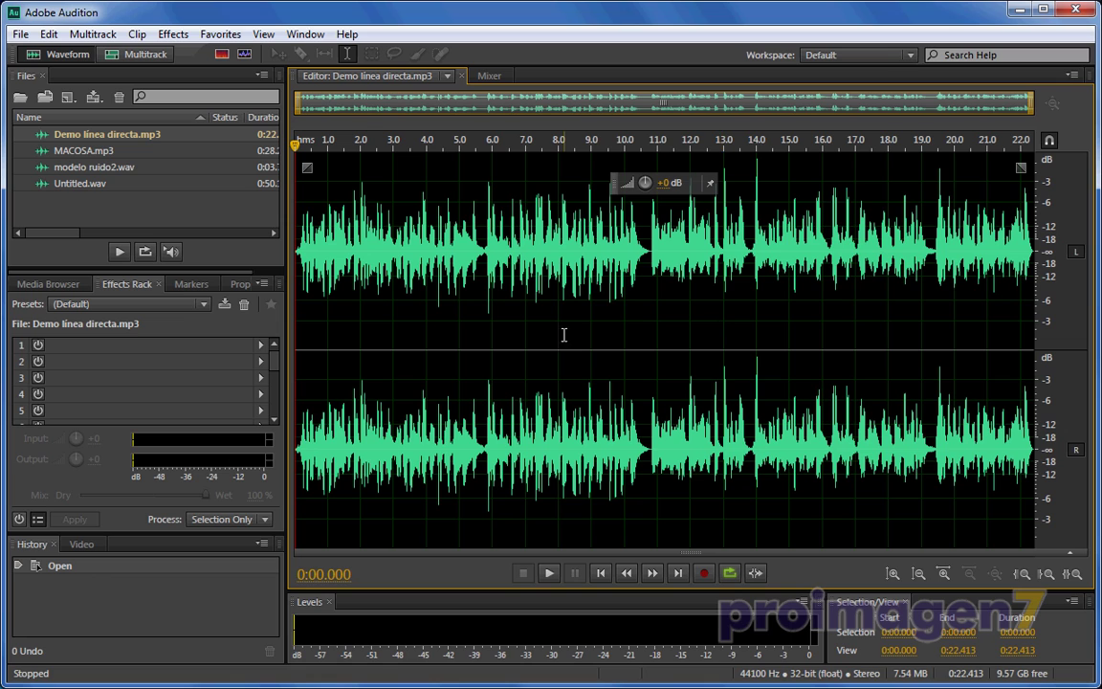
{"action": "key", "text": "space"}
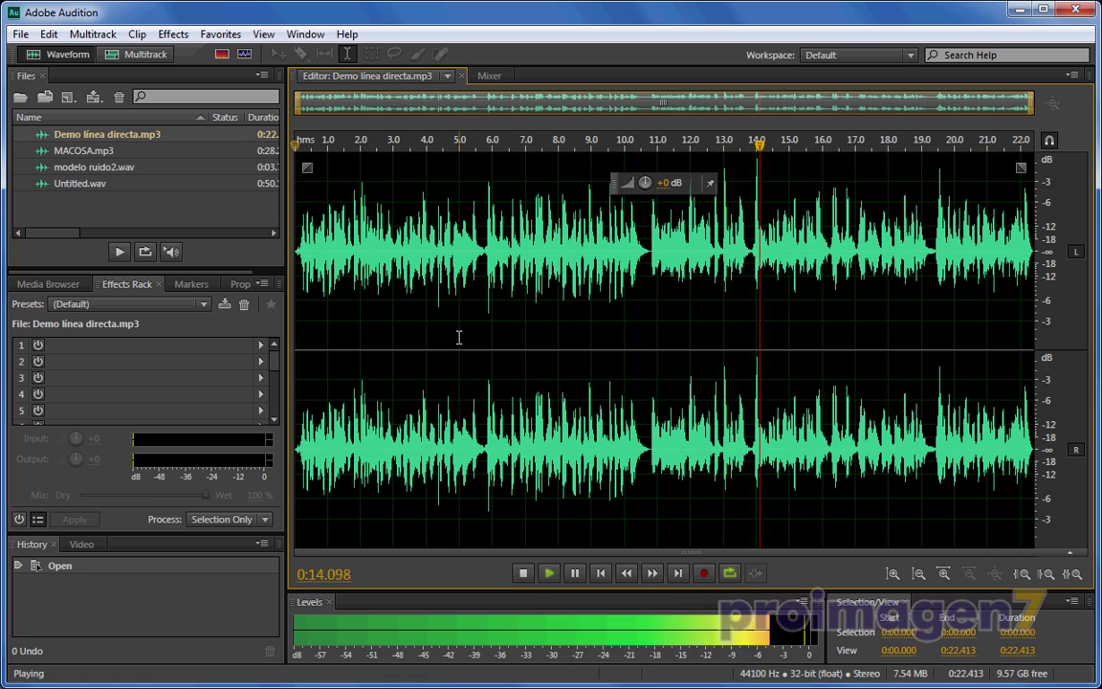
{"action": "key", "text": "space"}
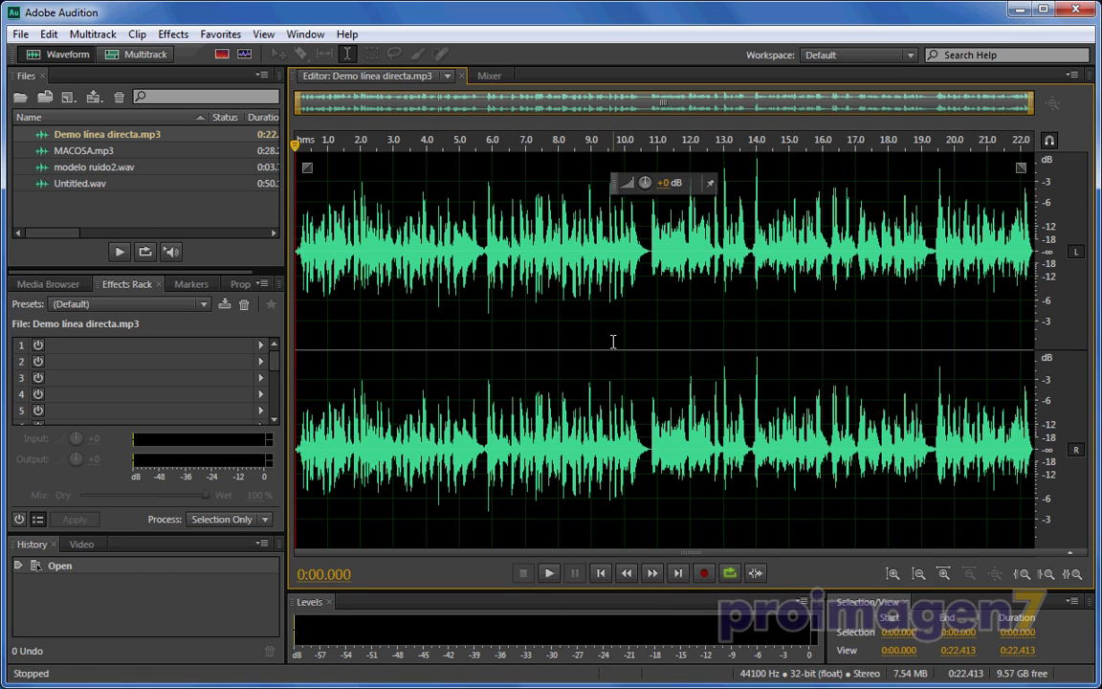
Step: Play the passage of Demo línea directa.mp3 starting at 0:09.455 and stop playback
{"action": "scroll", "coordinate": [648, 360], "scroll_direction": "up", "scroll_amount": 3}
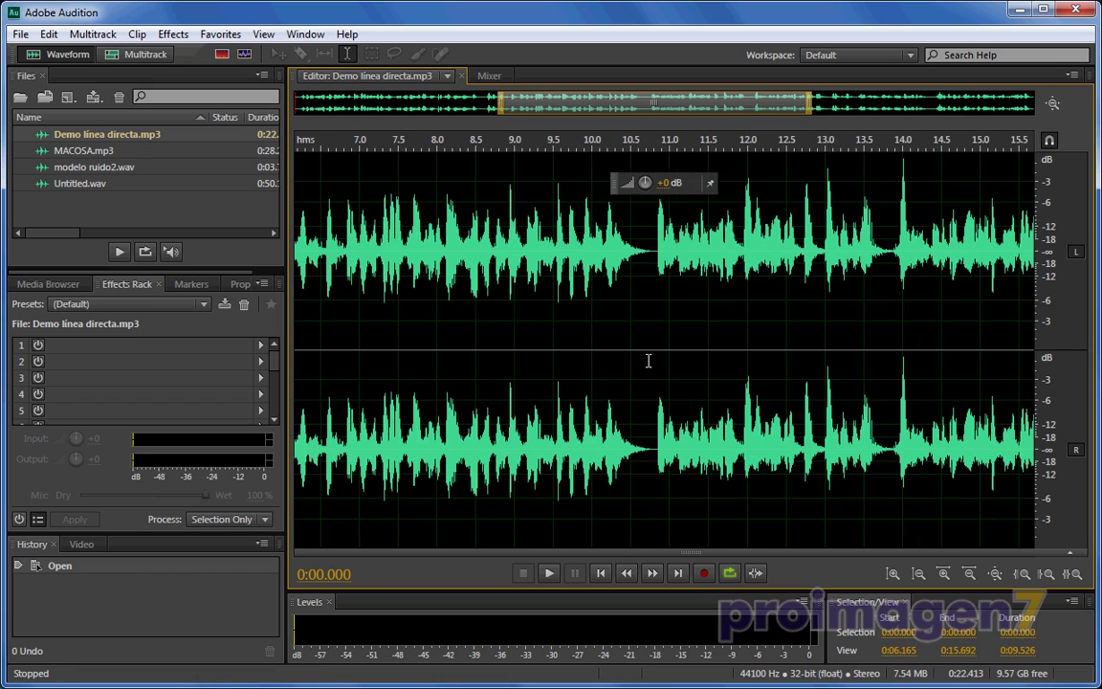
{"action": "scroll", "coordinate": [648, 361], "scroll_direction": "up", "scroll_amount": 2}
{"action": "left_click", "coordinate": [417, 365]}
{"action": "key", "text": "space"}
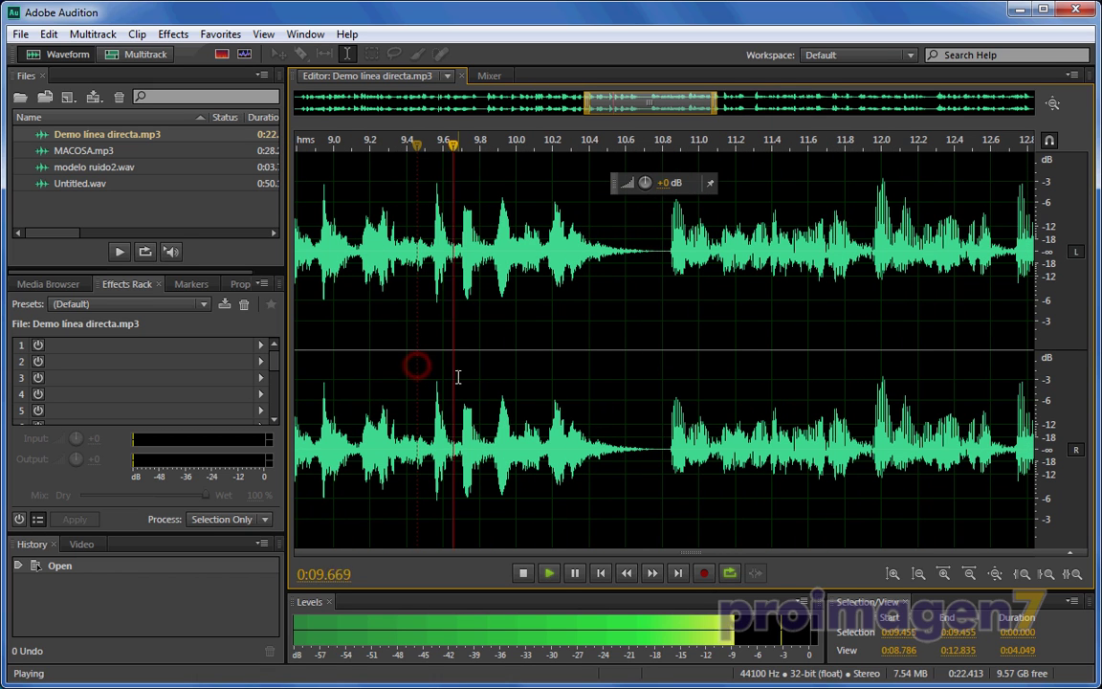
{"action": "key", "text": "space"}
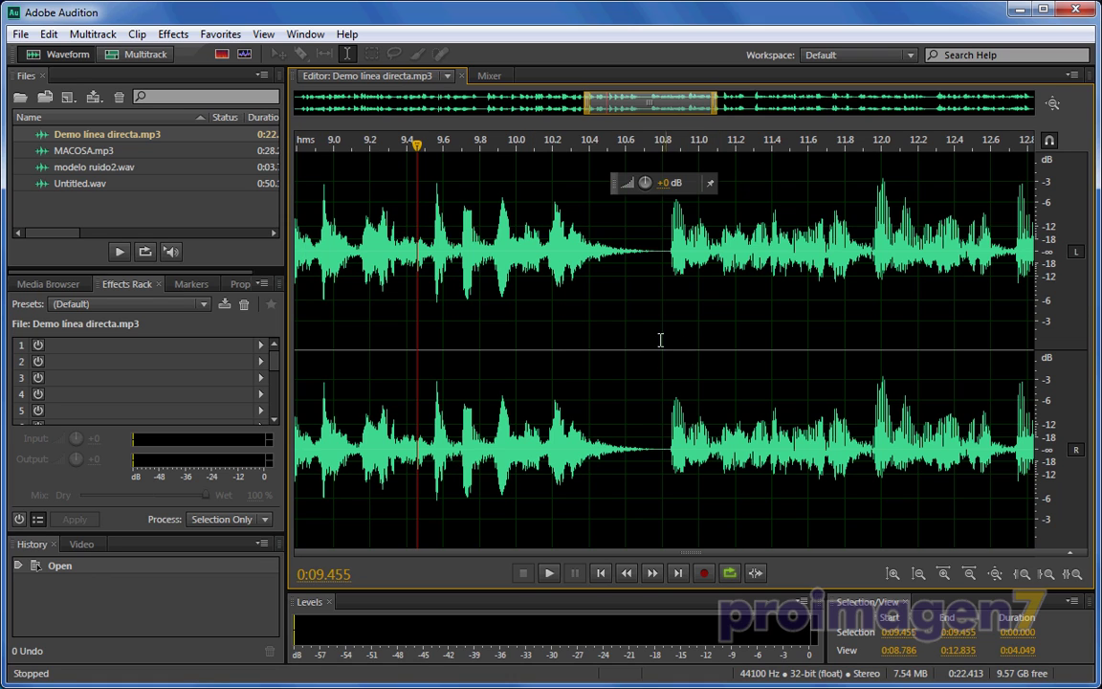
Step: Open the Dynamics Processing effect for Demo línea directa.mp3 and reposition its window
{"action": "left_click", "coordinate": [179, 40]}
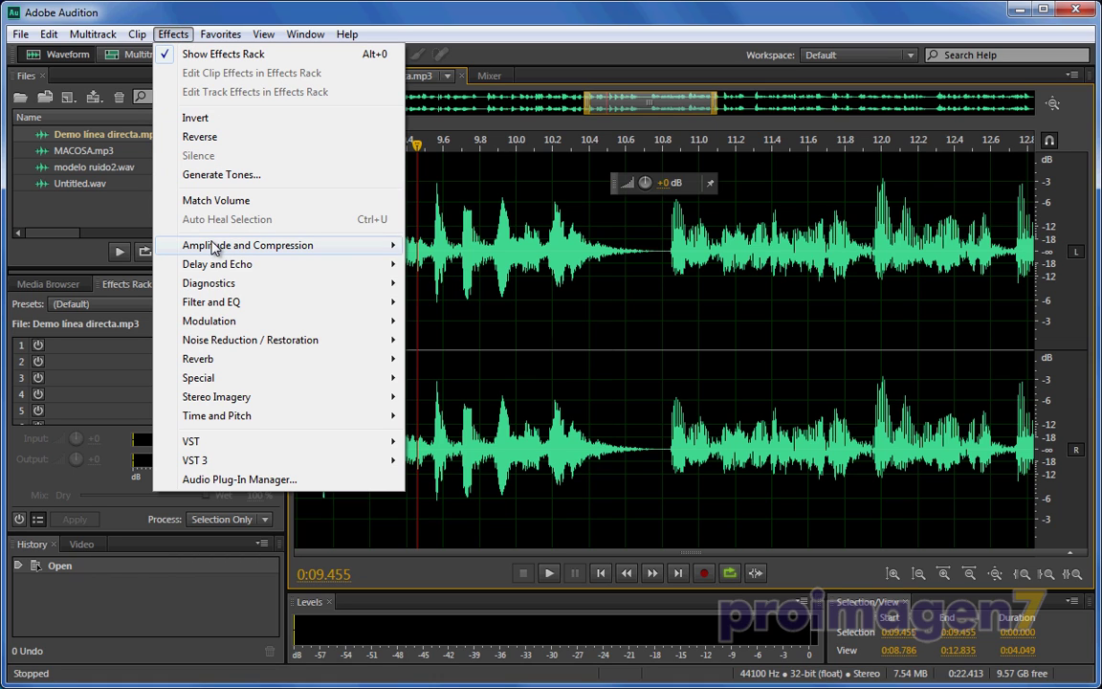
{"action": "mouse_move", "coordinate": [229, 246]}
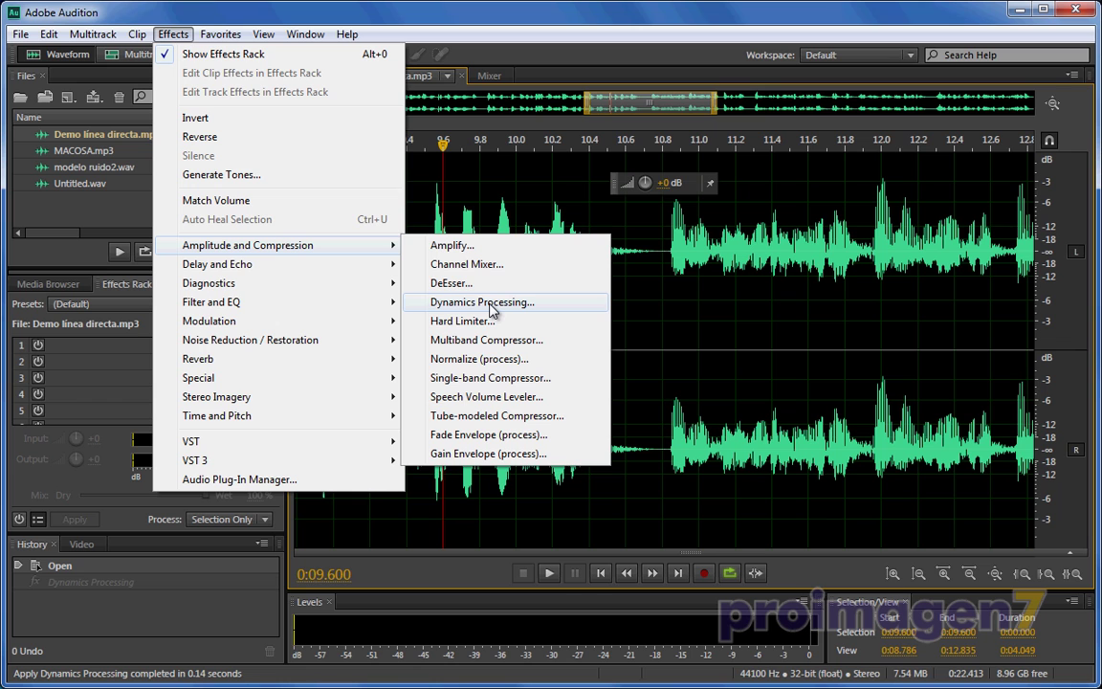
{"action": "left_click", "coordinate": [490, 302]}
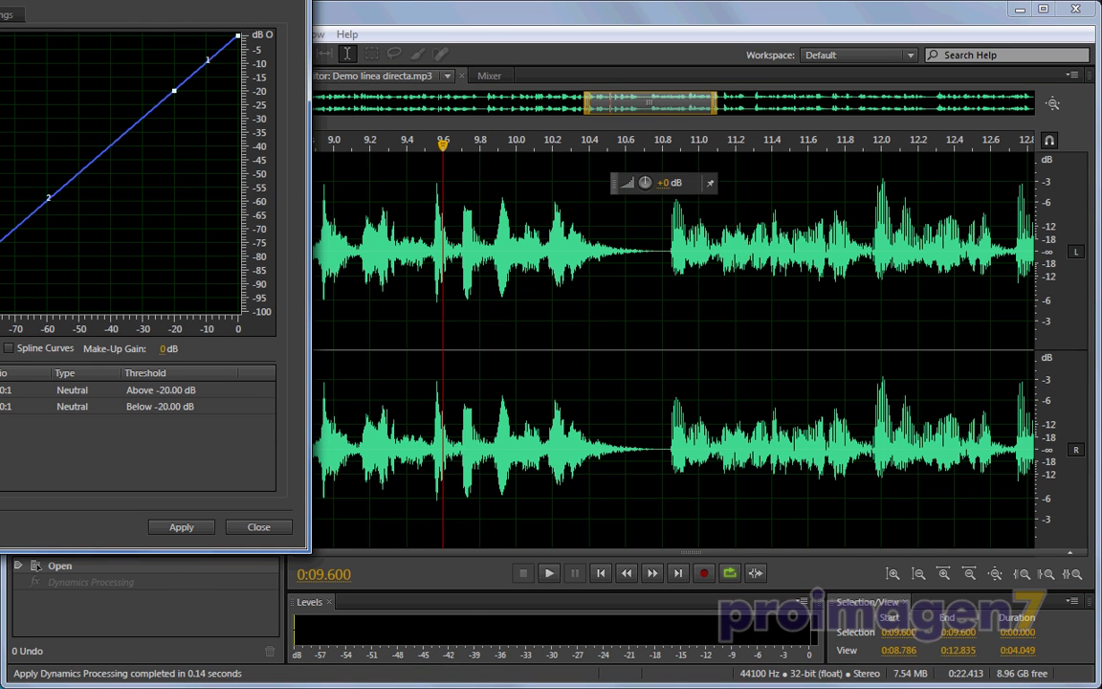
{"action": "mouse_move", "coordinate": [283, 48]}
{"action": "left_mouse_down"}
{"action": "mouse_move", "coordinate": [491, 57]}
{"action": "mouse_move", "coordinate": [316, 76]}
{"action": "mouse_move", "coordinate": [272, 72]}
{"action": "mouse_move", "coordinate": [276, 64]}
{"action": "left_mouse_up"}
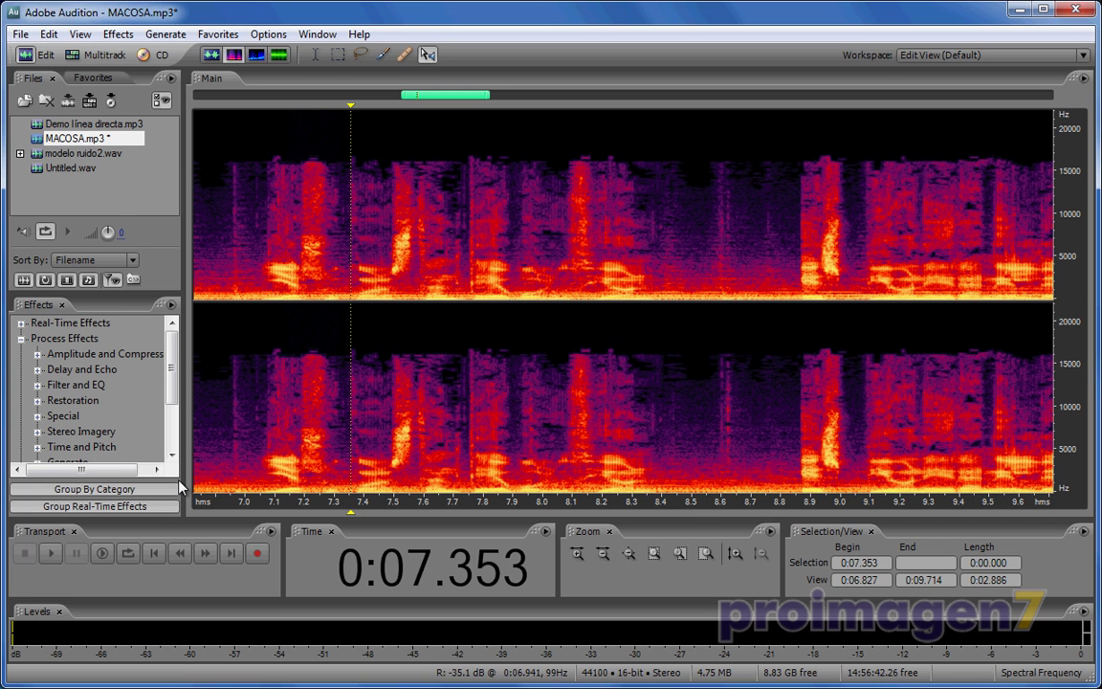
Step: In the older Audition window, open Demo línea directa.mp3, examine its Dynamics Processing dialog and close it without applying
{"action": "double_click", "coordinate": [65, 125]}
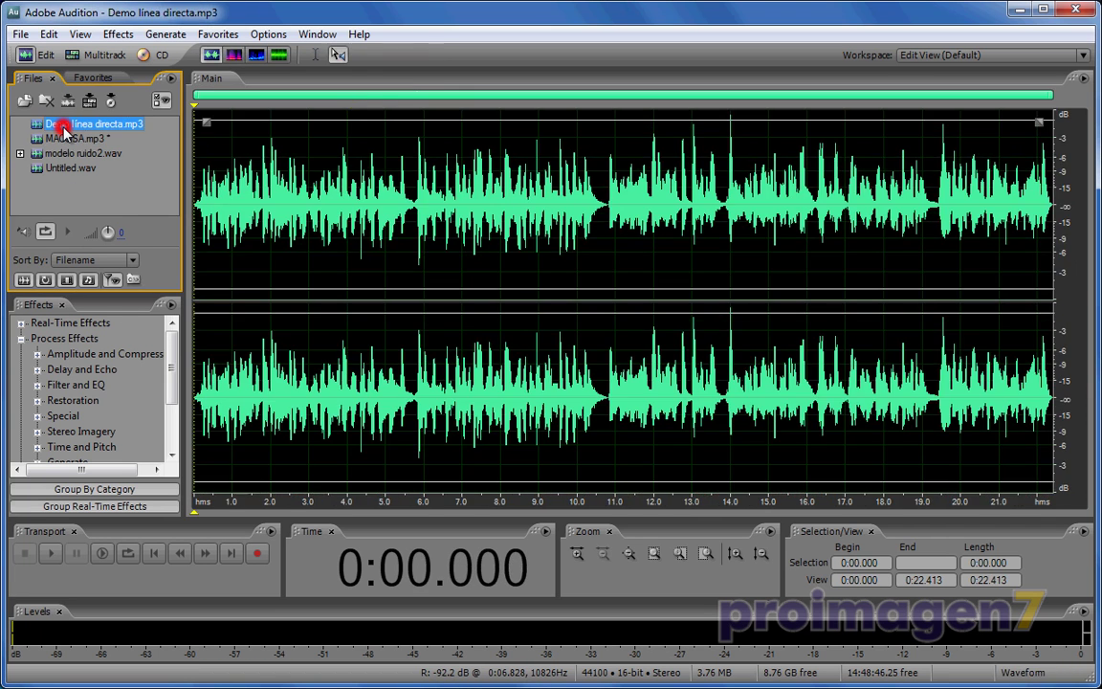
{"action": "left_click", "coordinate": [119, 34]}
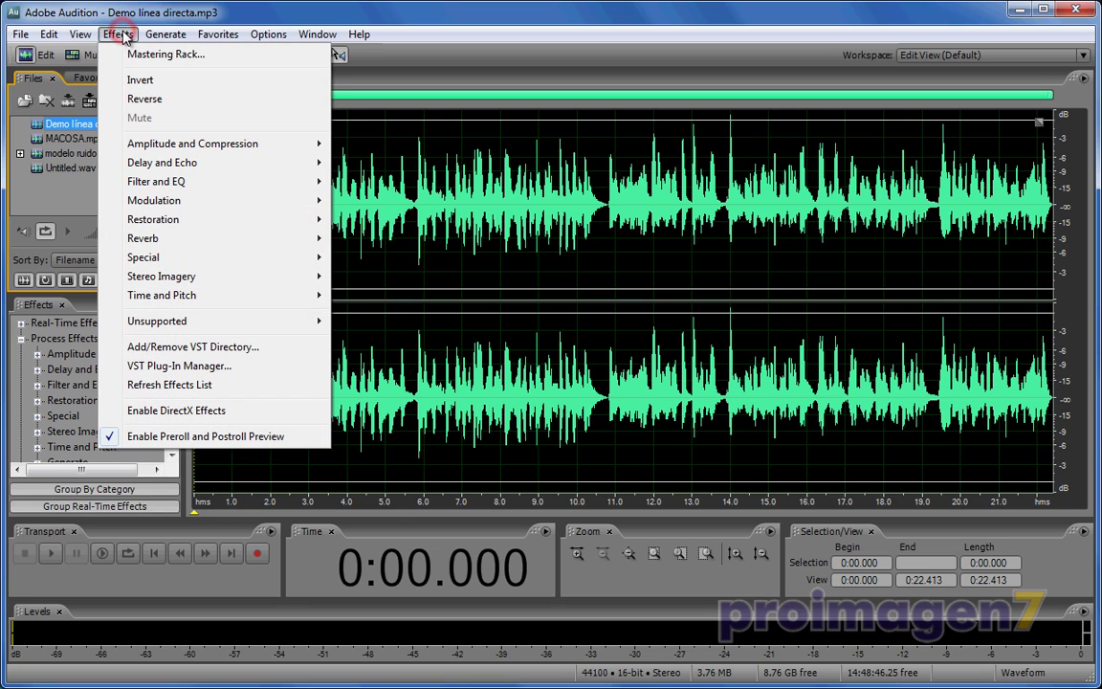
{"action": "mouse_move", "coordinate": [196, 149]}
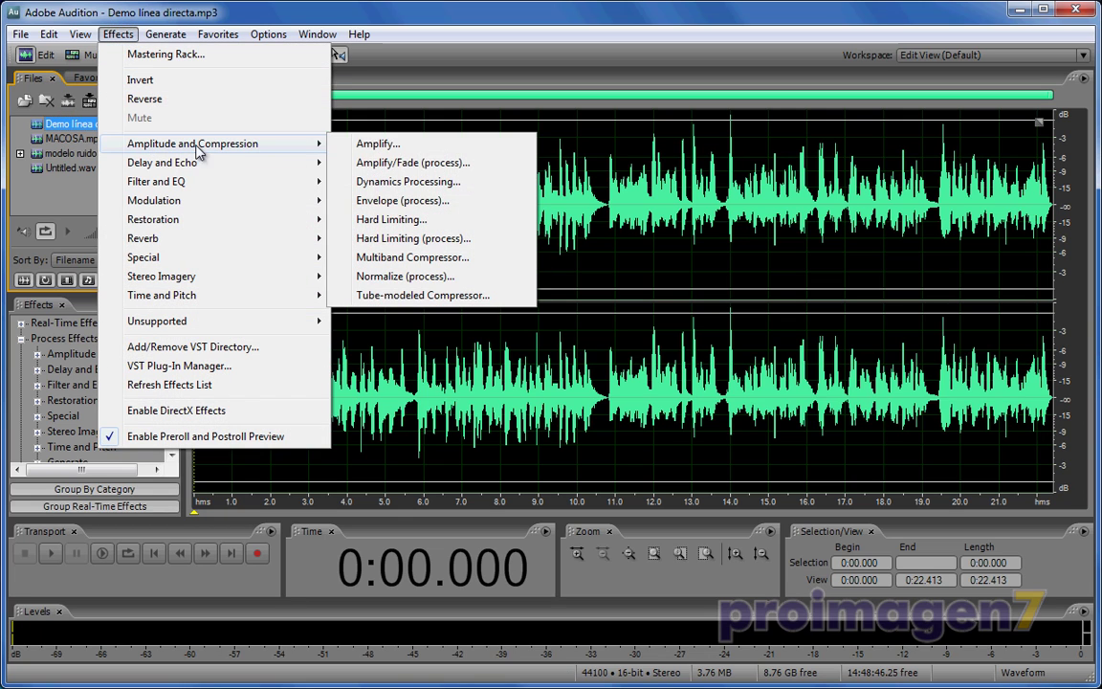
{"action": "left_click", "coordinate": [436, 187]}
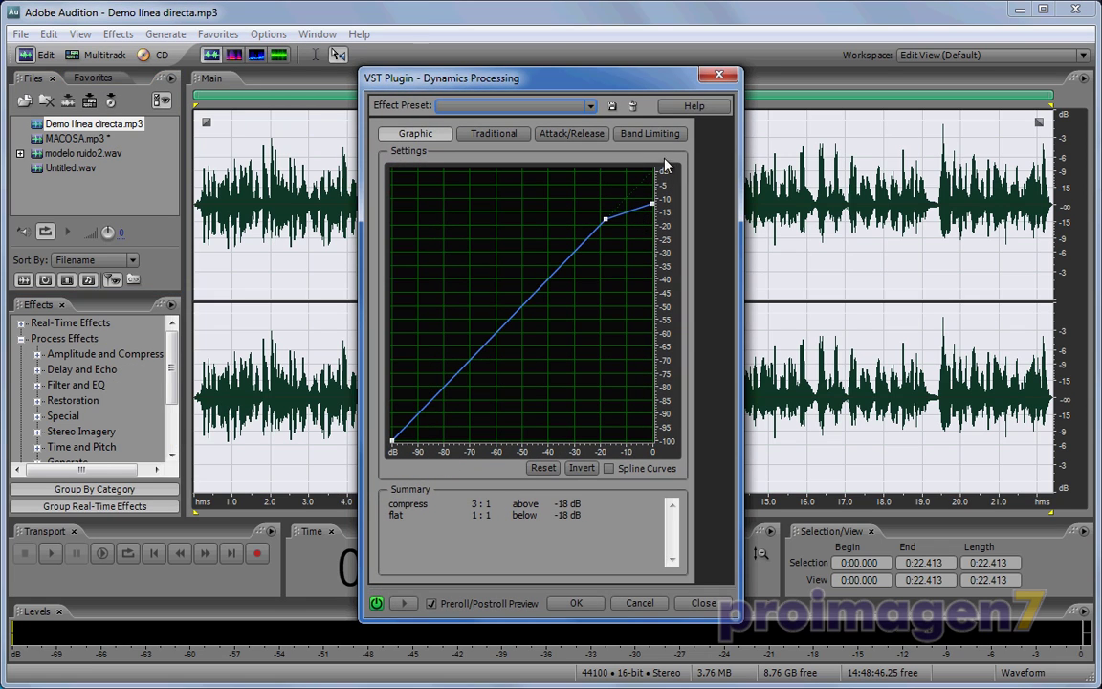
{"action": "left_click", "coordinate": [718, 76]}
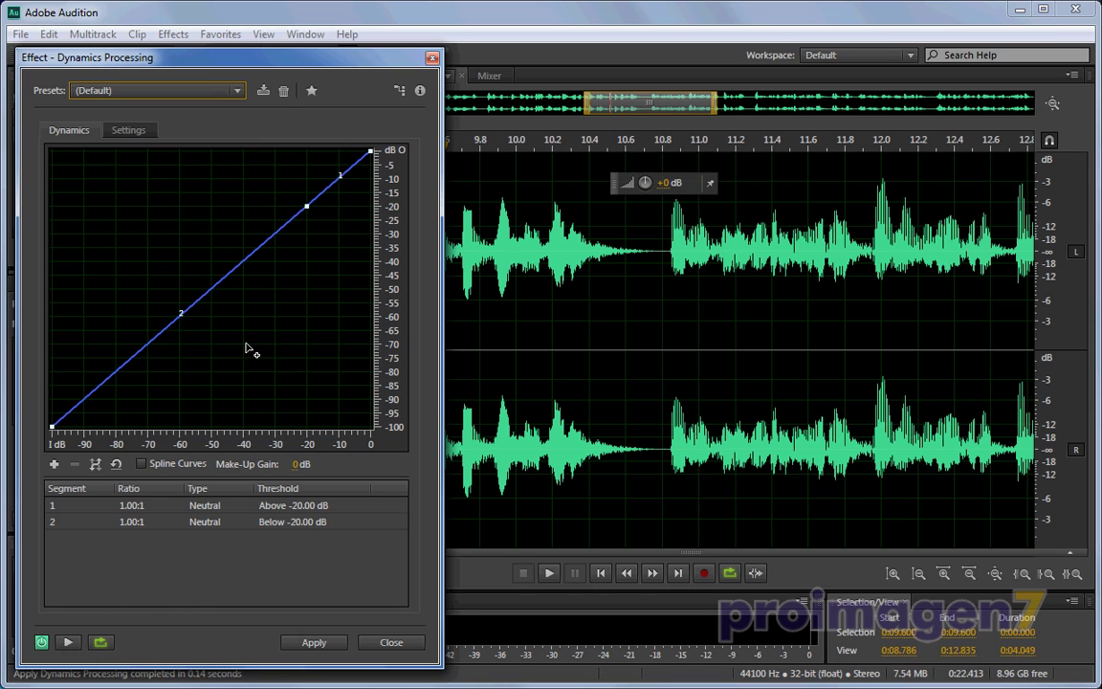
Step: Back in the newer Audition window, preview Dynamics Processing with the (Default) preset from 0:09.600 and stop the preview
{"action": "left_click", "coordinate": [69, 643]}
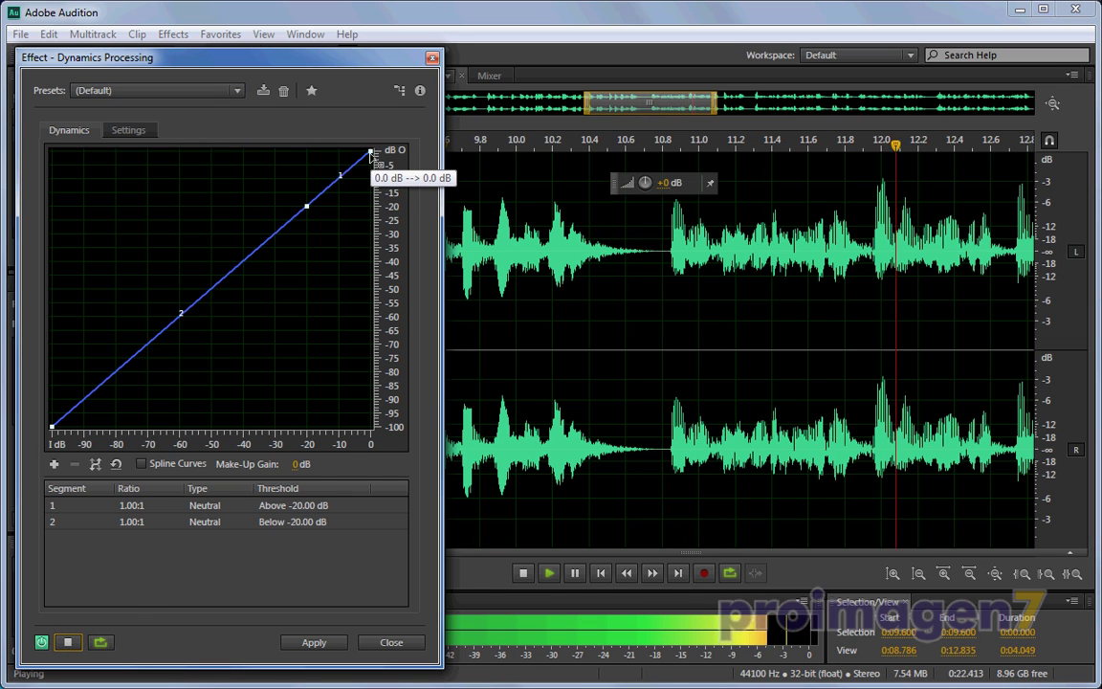
{"action": "left_click", "coordinate": [69, 642]}
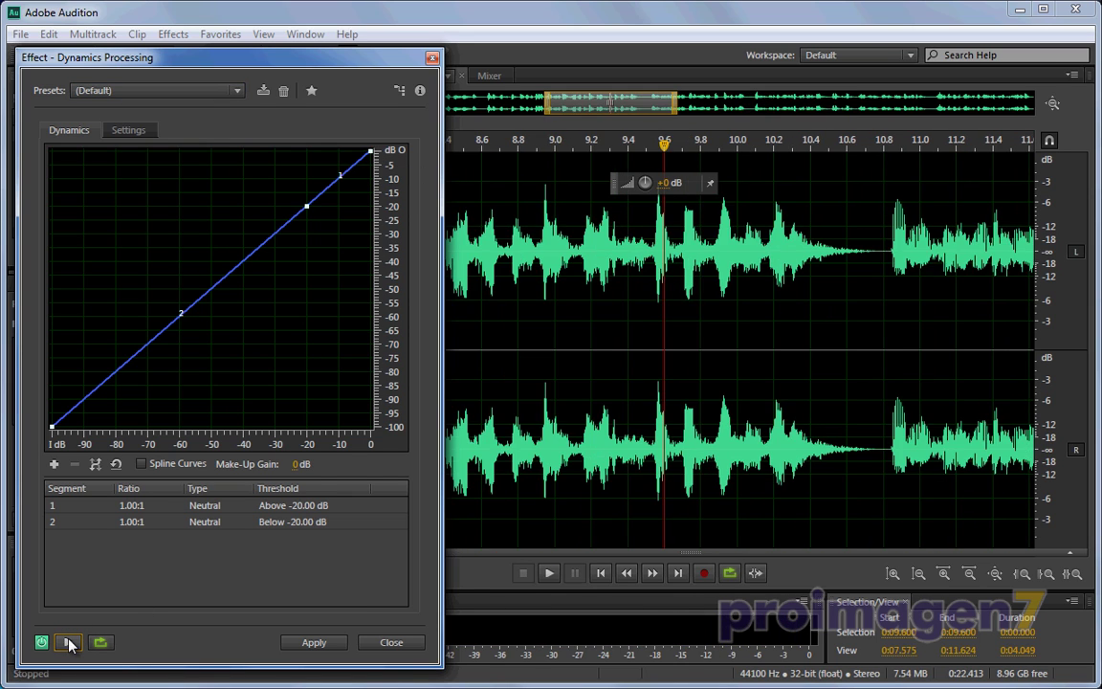
Step: Enable Spline Curves and, while previewing, lower the 0 dB point to about -19.4 dB and add a point at about -38.4 dB in, -70.3 dB out
{"action": "left_click", "coordinate": [143, 465]}
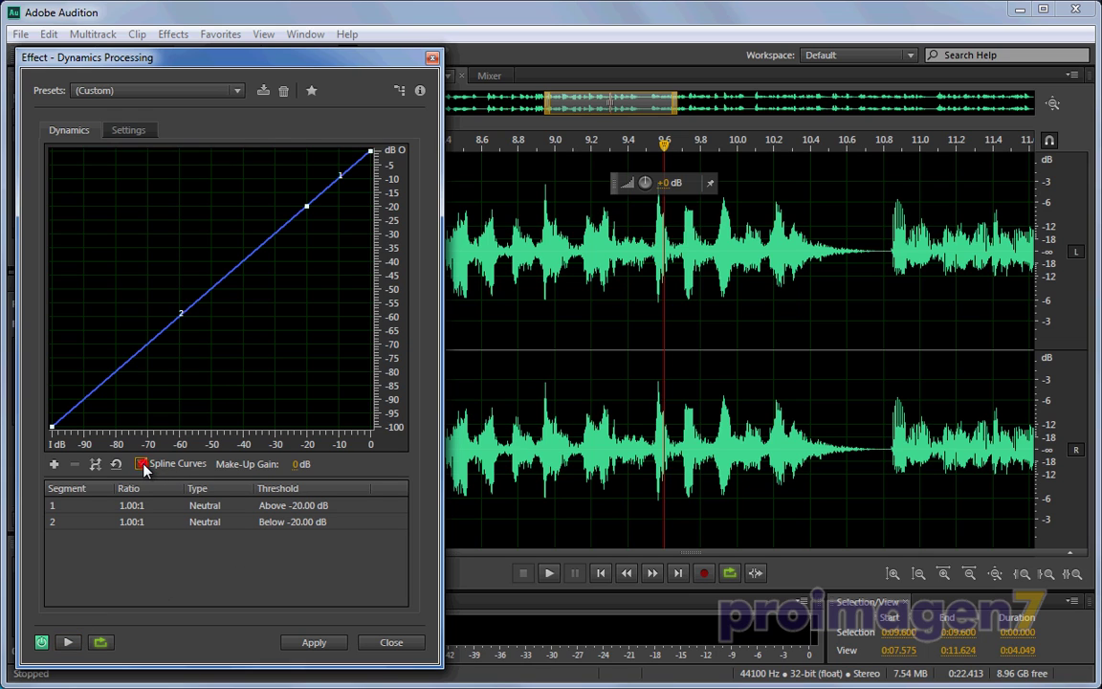
{"action": "left_click", "coordinate": [68, 642]}
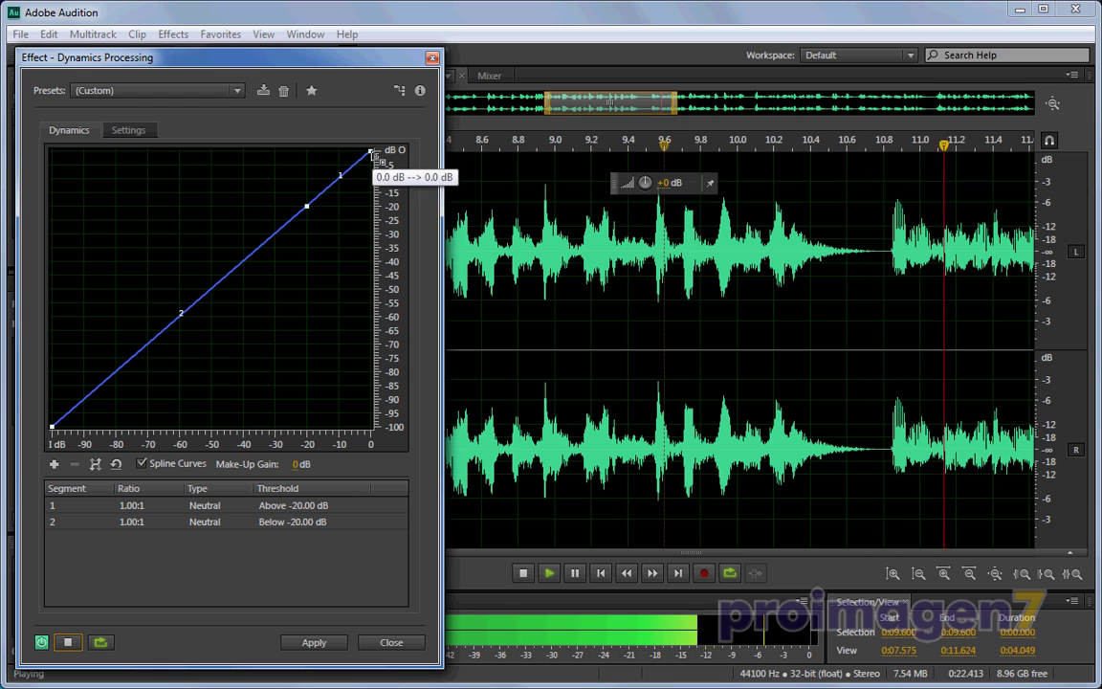
{"action": "left_click_drag", "start_coordinate": [373, 155], "coordinate": [373, 206]}
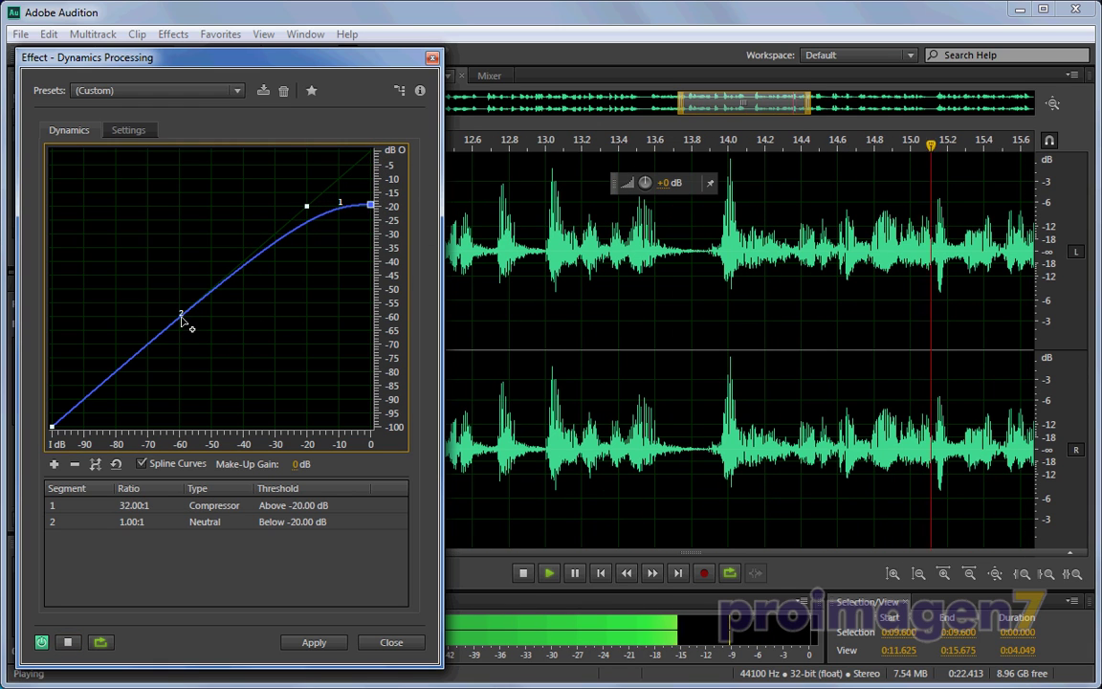
{"action": "left_click_drag", "start_coordinate": [182, 322], "coordinate": [246, 346]}
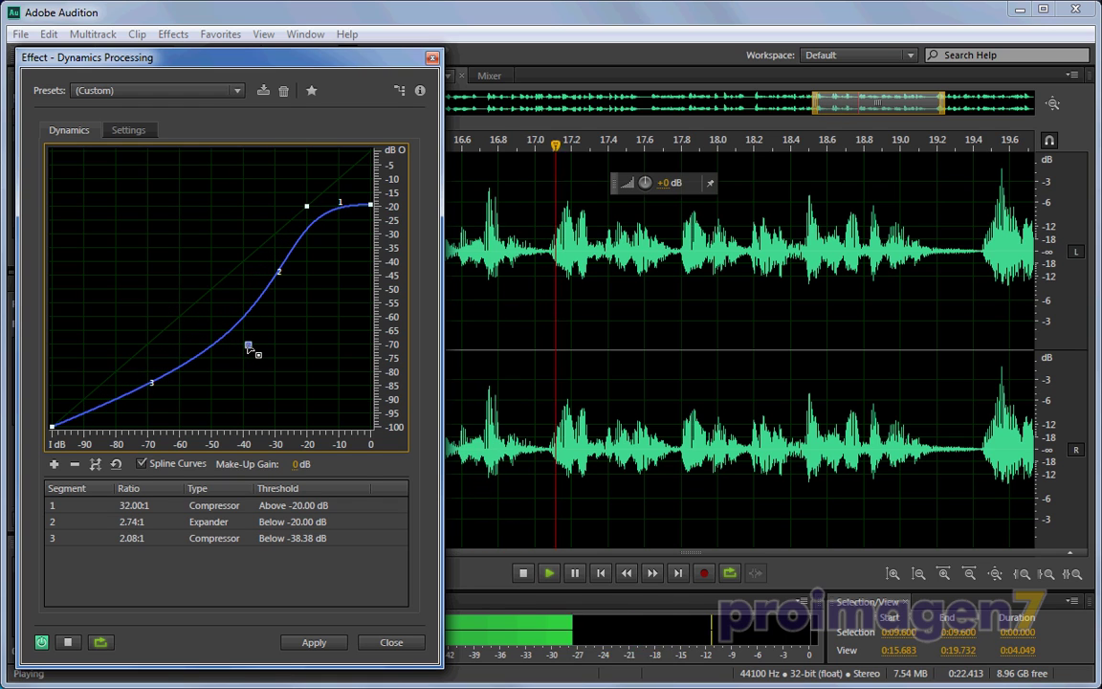
{"action": "mouse_move", "coordinate": [249, 348]}
{"action": "left_click", "coordinate": [68, 642]}
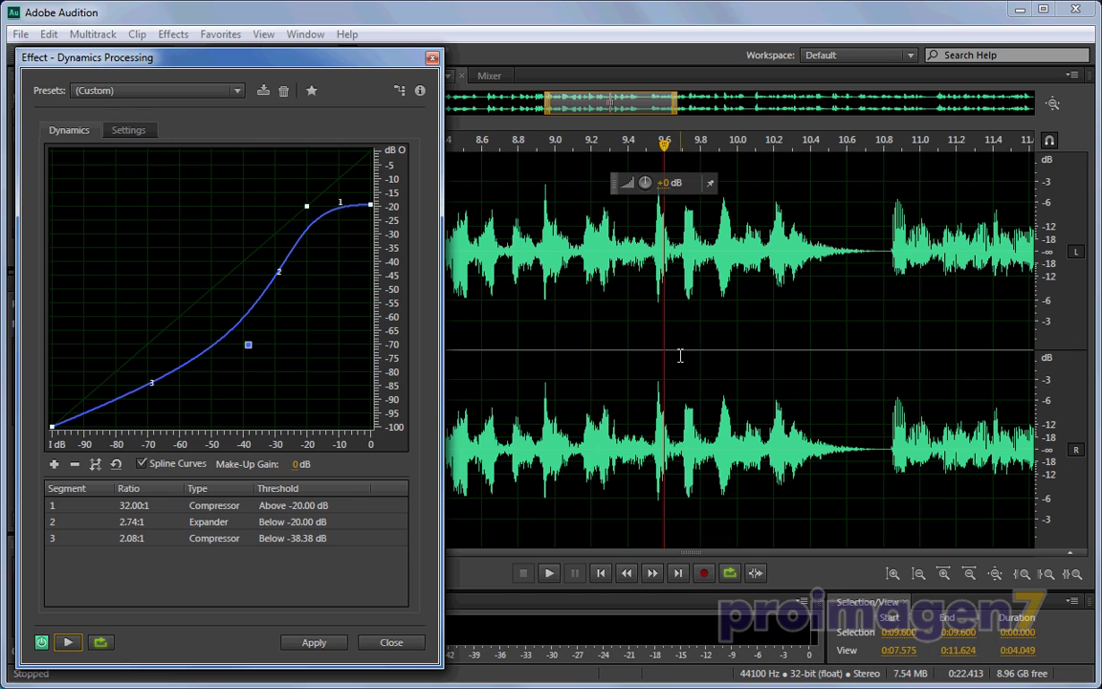
Step: Raise the 0 dB point's output to about -15 dB and preview the curve with the lower point at about -72.2 dB in, -36.3 dB out
{"action": "mouse_move", "coordinate": [249, 348]}
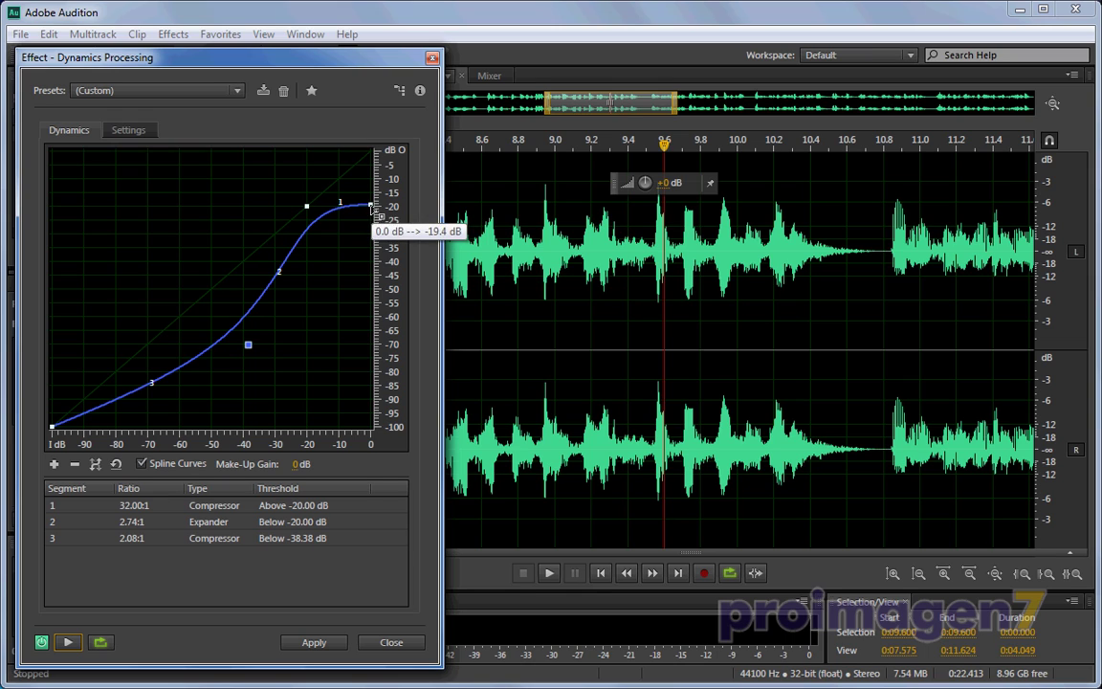
{"action": "mouse_move", "coordinate": [370, 210]}
{"action": "left_mouse_down"}
{"action": "mouse_move", "coordinate": [371, 178]}
{"action": "mouse_move", "coordinate": [375, 187]}
{"action": "left_mouse_up"}
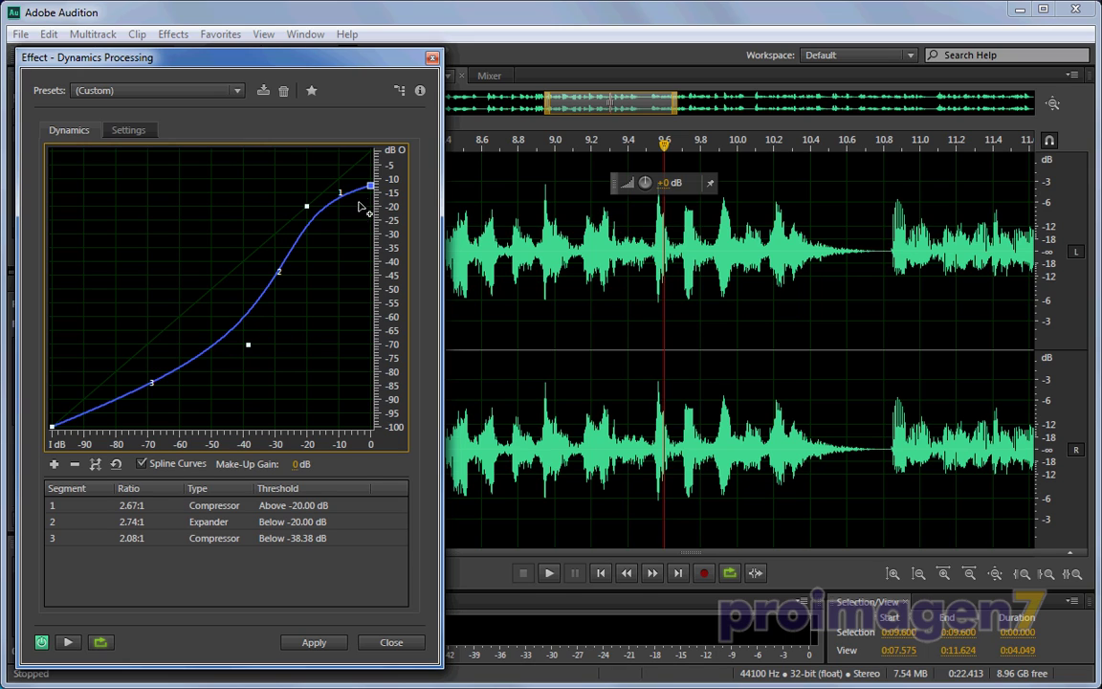
{"action": "left_click_drag", "start_coordinate": [371, 186], "coordinate": [371, 195]}
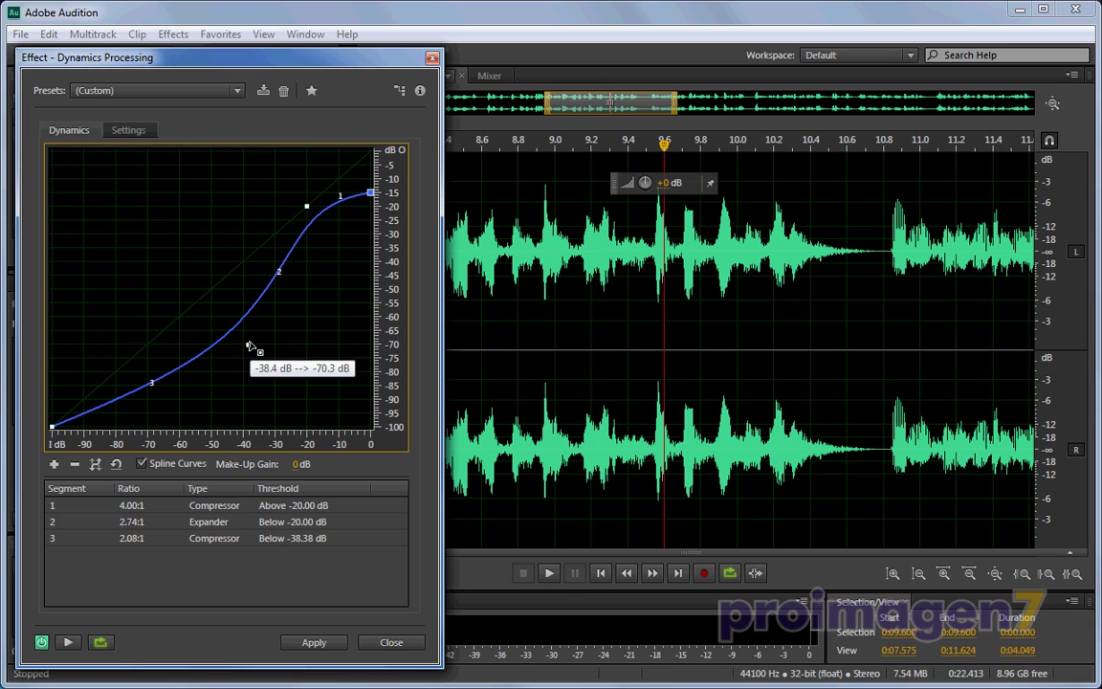
{"action": "left_click", "coordinate": [67, 642]}
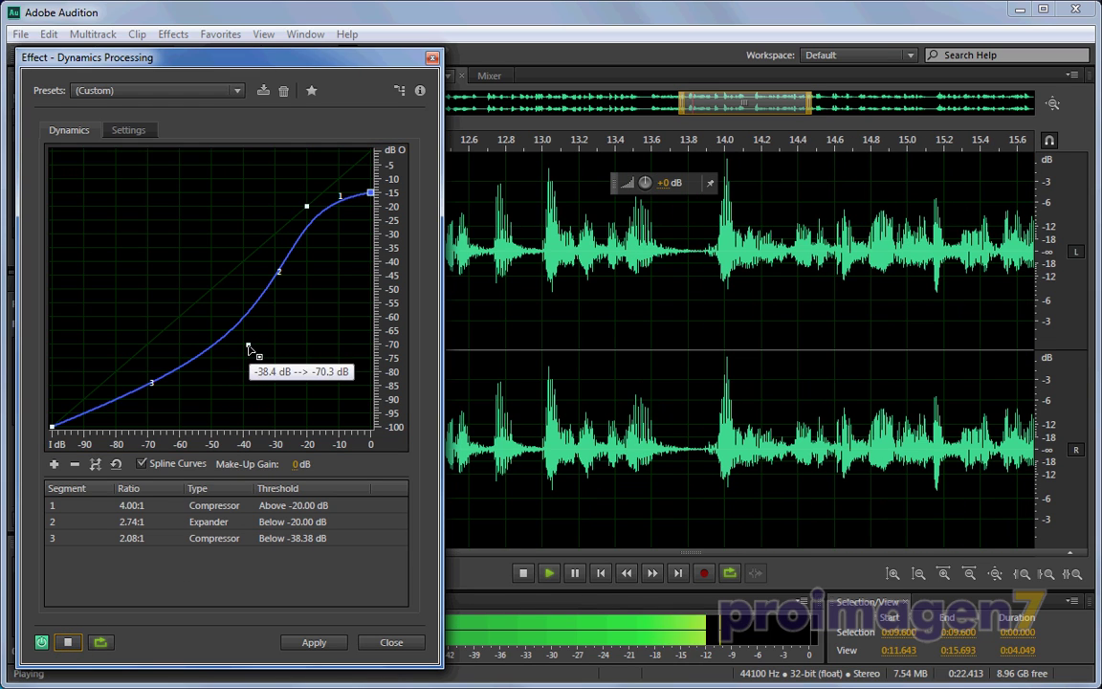
{"action": "left_click_drag", "start_coordinate": [250, 347], "coordinate": [141, 255]}
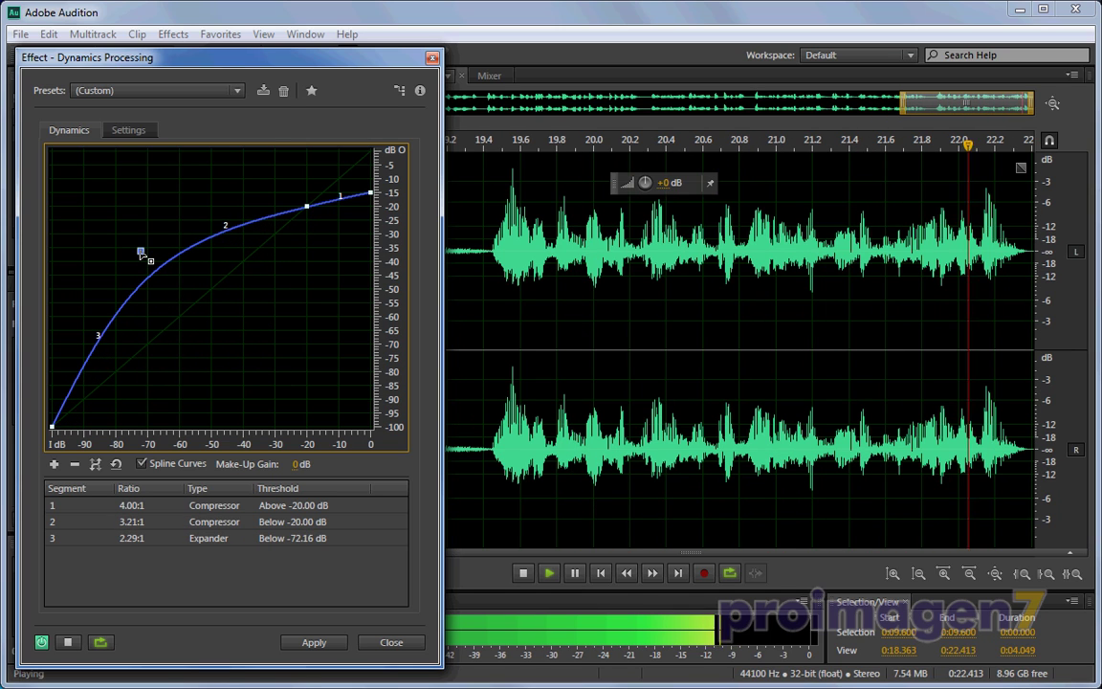
{"action": "left_click", "coordinate": [67, 642]}
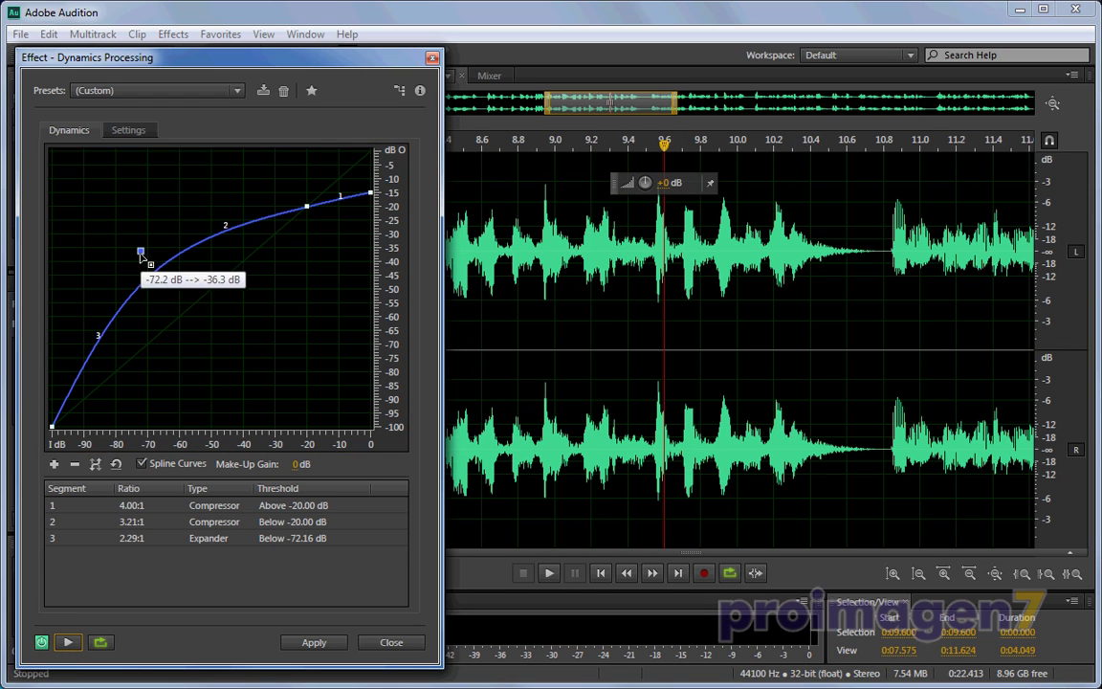
Step: Move the lower curve point to about -40.3 dB in, -73.1 dB out while previewing, and stop the preview
{"action": "left_click_drag", "start_coordinate": [145, 253], "coordinate": [234, 346]}
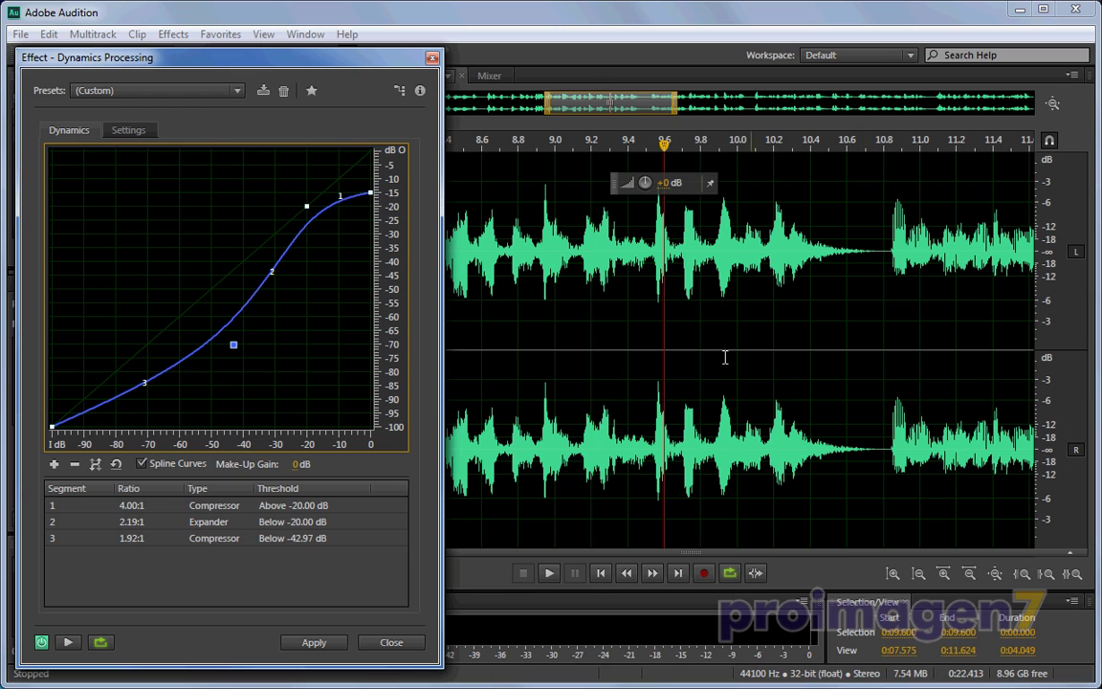
{"action": "left_click", "coordinate": [67, 642]}
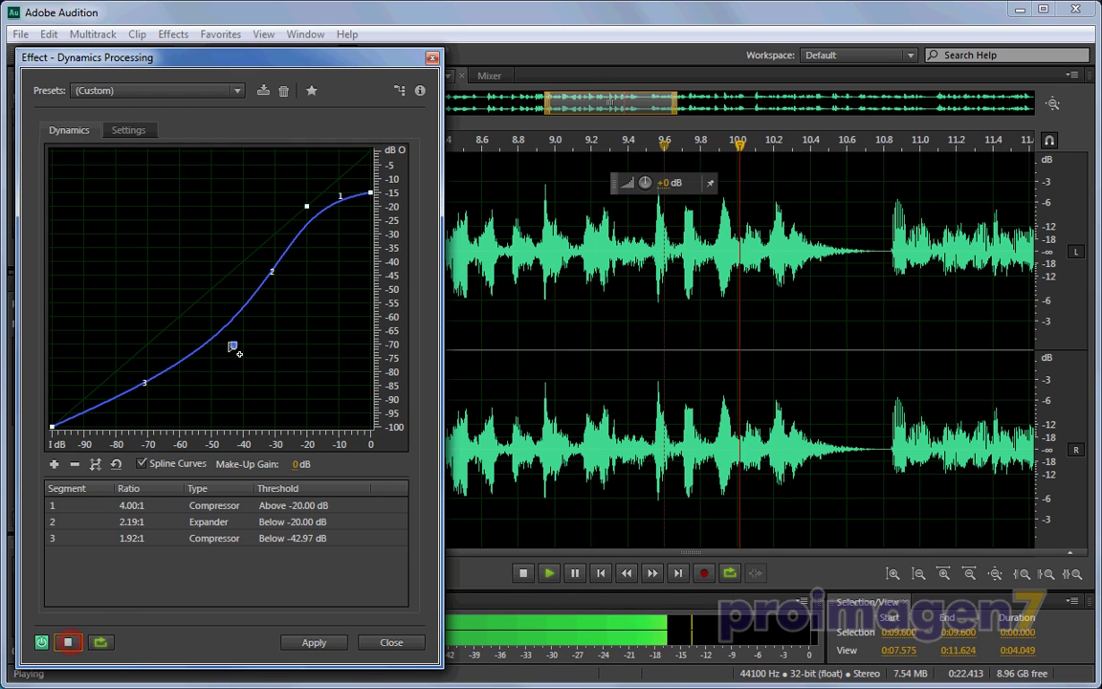
{"action": "mouse_move", "coordinate": [234, 348]}
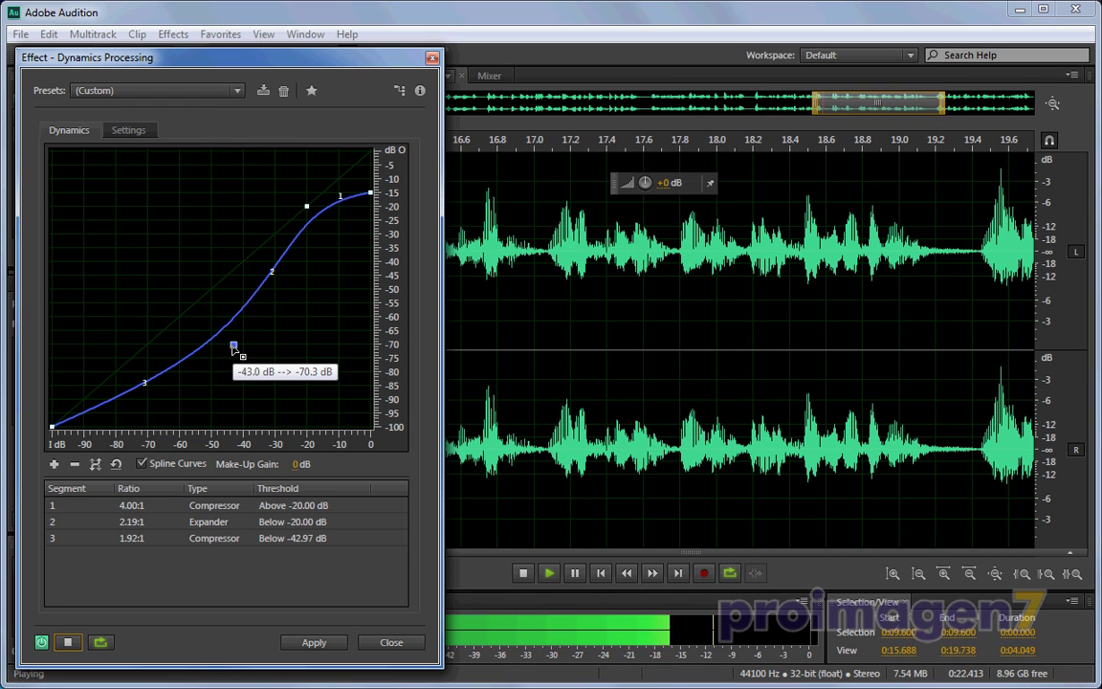
{"action": "left_click", "coordinate": [235, 348]}
{"action": "left_click_drag", "start_coordinate": [234, 348], "coordinate": [241, 353]}
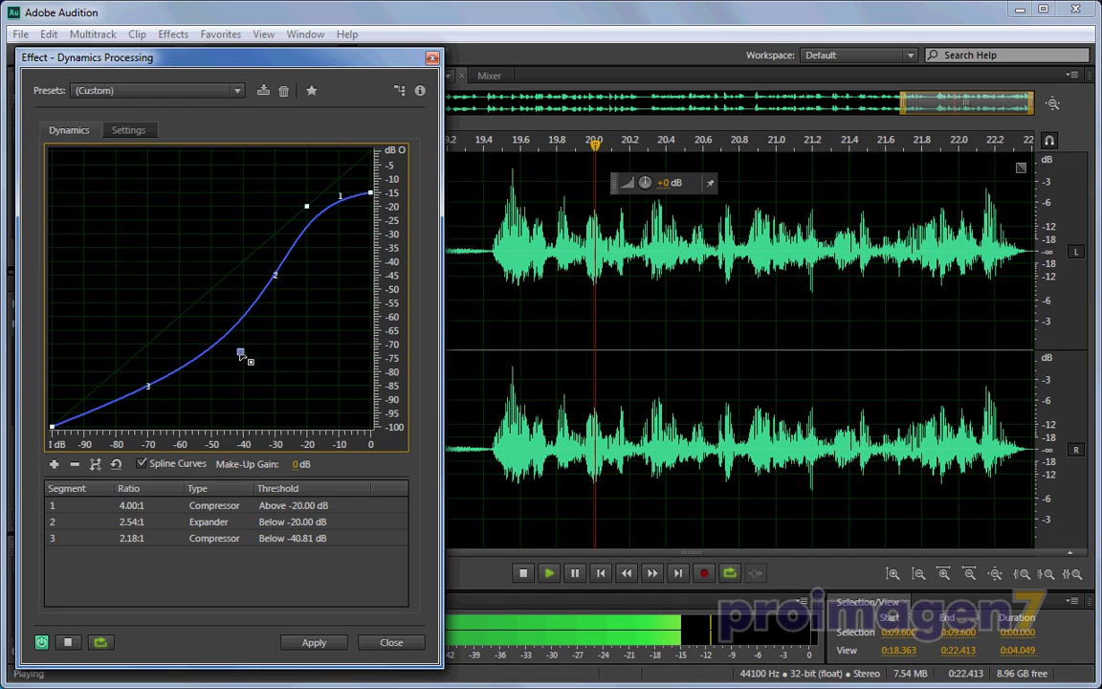
{"action": "left_click_drag", "start_coordinate": [241, 353], "coordinate": [243, 355]}
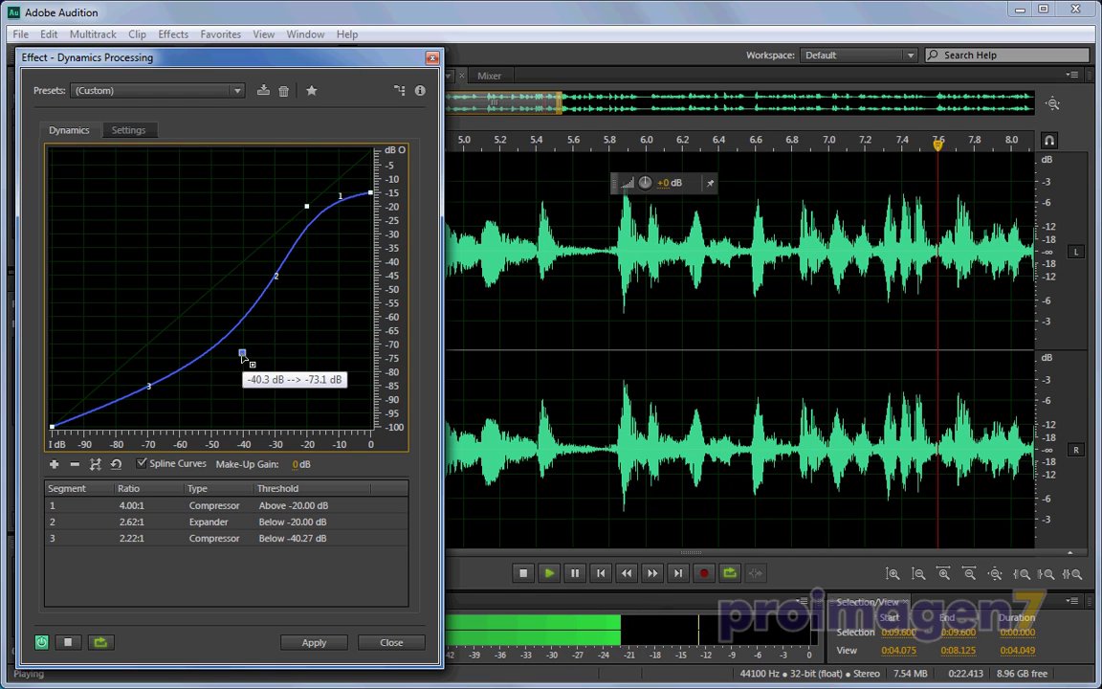
{"action": "left_click", "coordinate": [67, 642]}
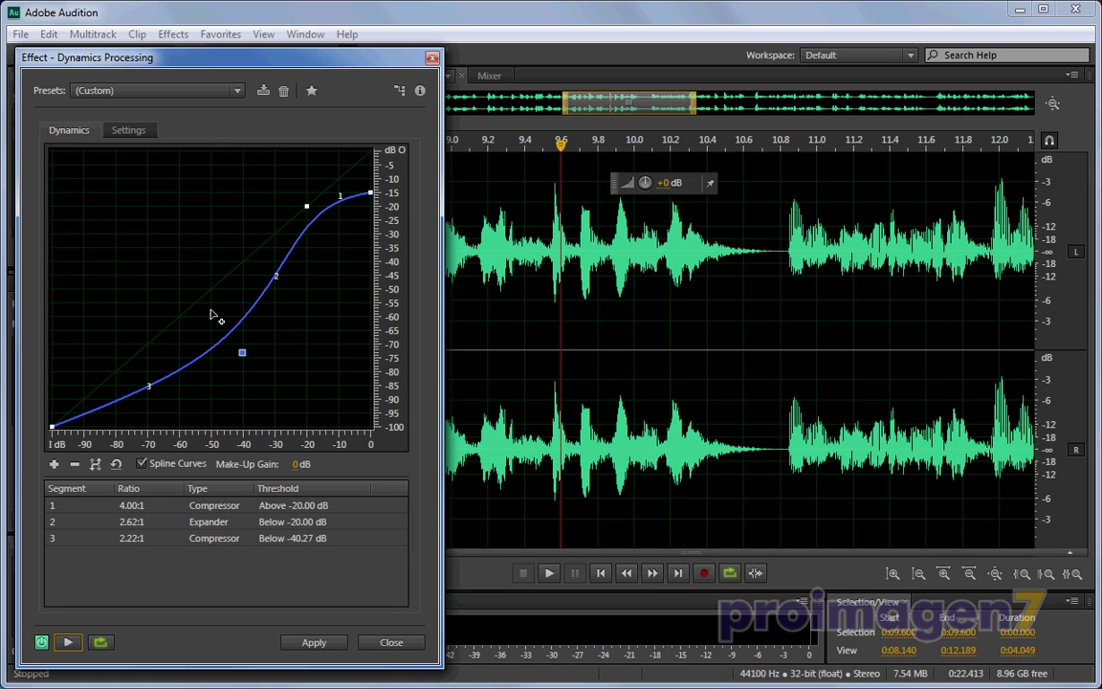
Step: Preview the passage from 0:09.600 while switching Dynamics Processing off and on to compare the sound, and stop the preview
{"action": "left_click", "coordinate": [68, 642]}
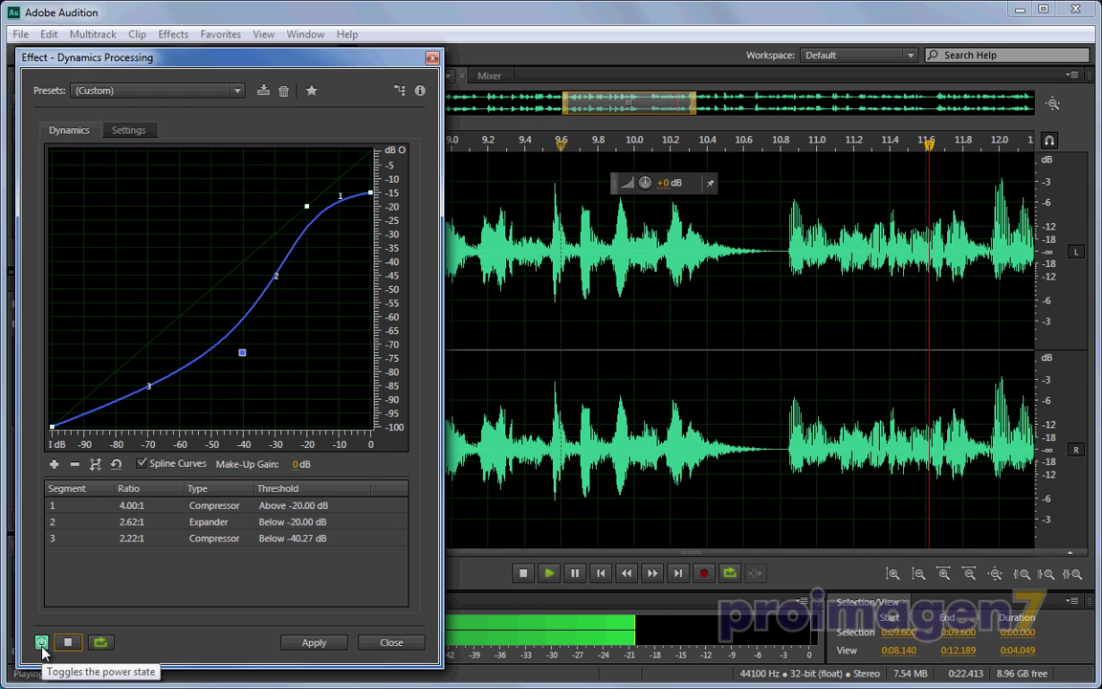
{"action": "left_click", "coordinate": [42, 642]}
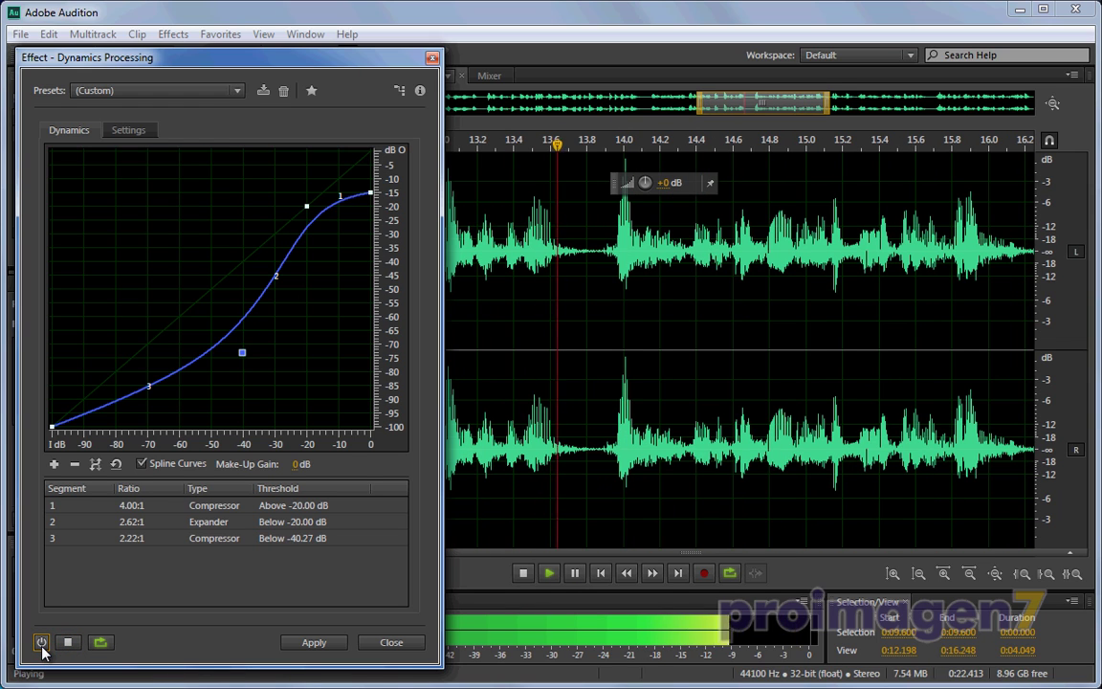
{"action": "left_click", "coordinate": [42, 642]}
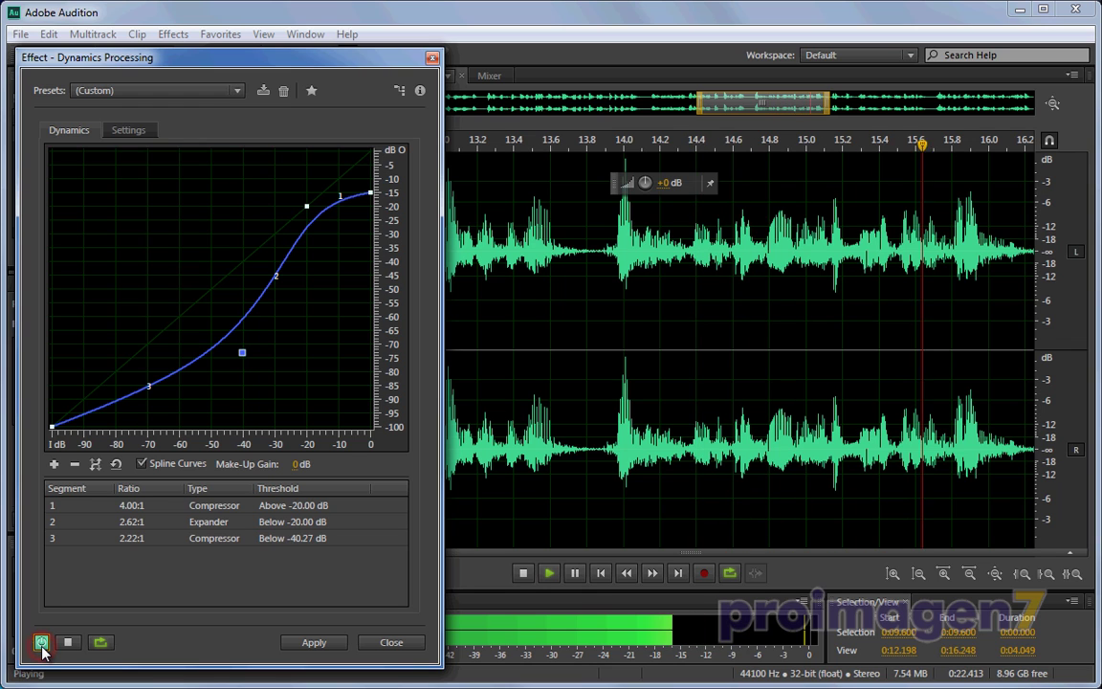
{"action": "left_click", "coordinate": [41, 641]}
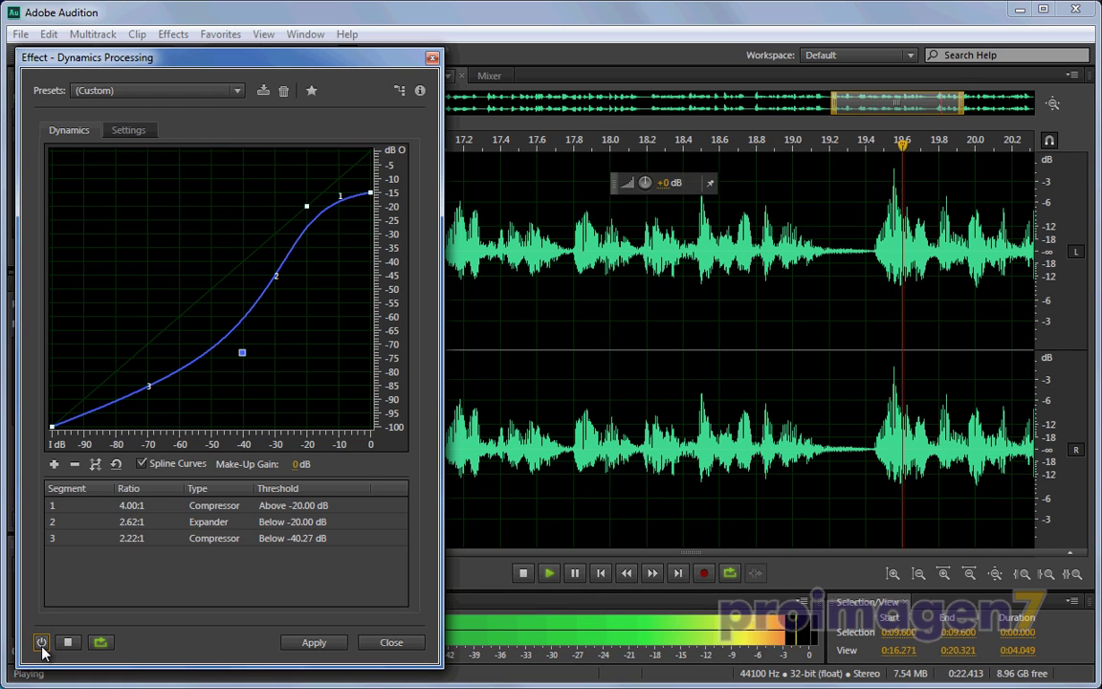
{"action": "left_click", "coordinate": [41, 642]}
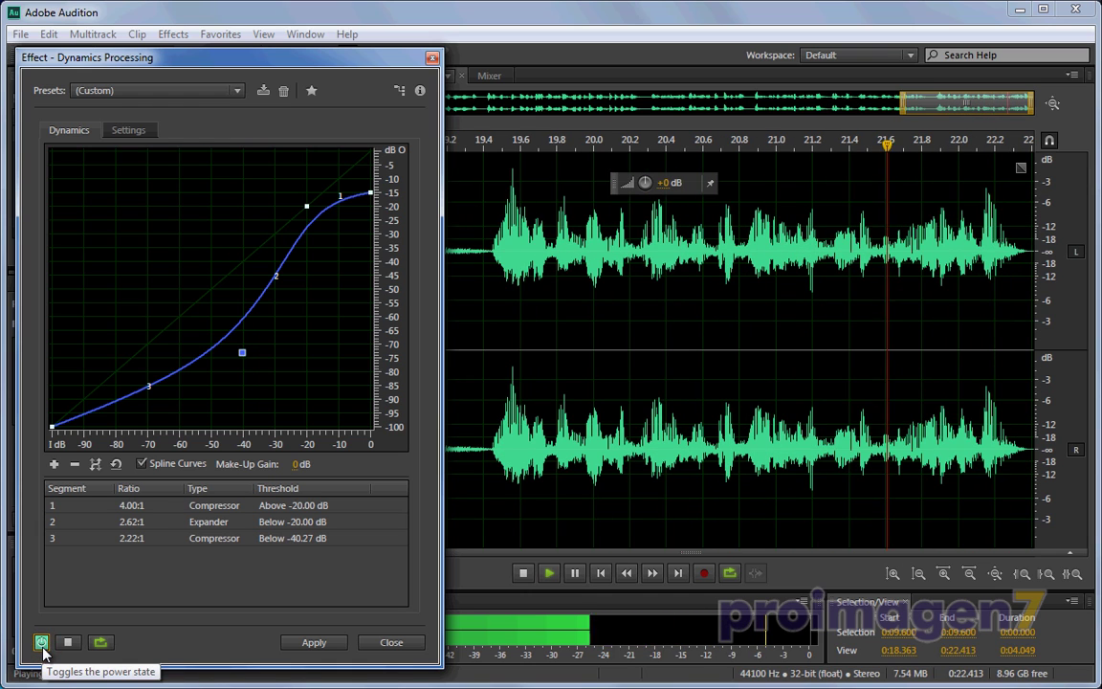
{"action": "left_click", "coordinate": [69, 644]}
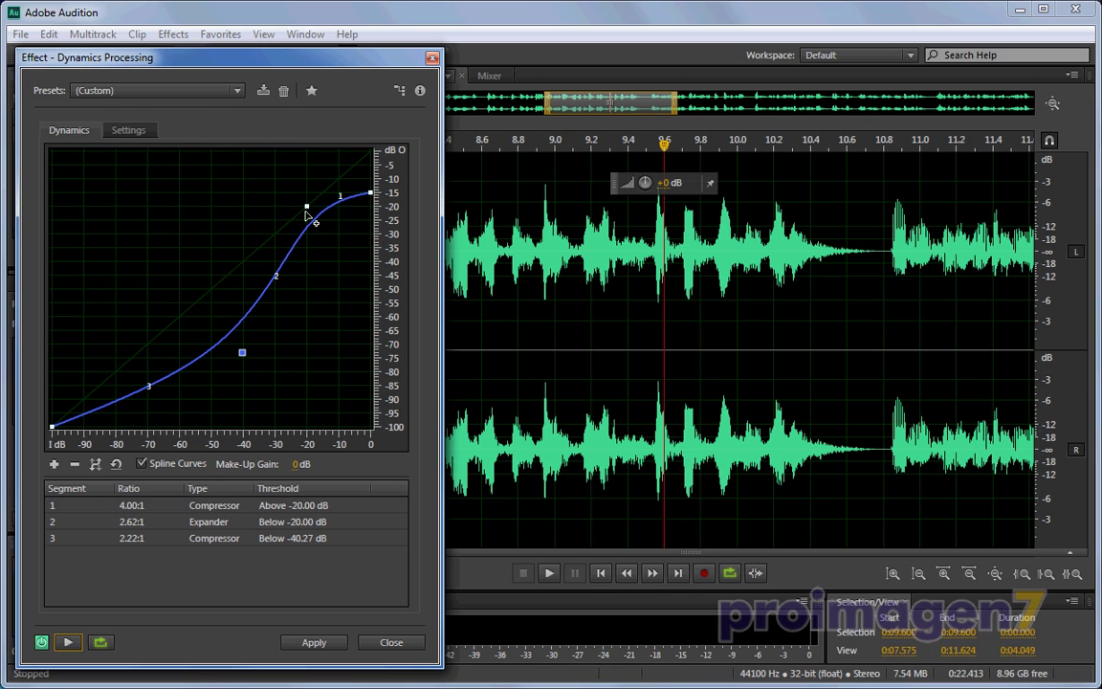
Step: Set the Gain Processor's output gain to 8 dB during preview and apply Dynamics Processing to Demo línea directa.mp3
{"action": "left_click", "coordinate": [128, 131]}
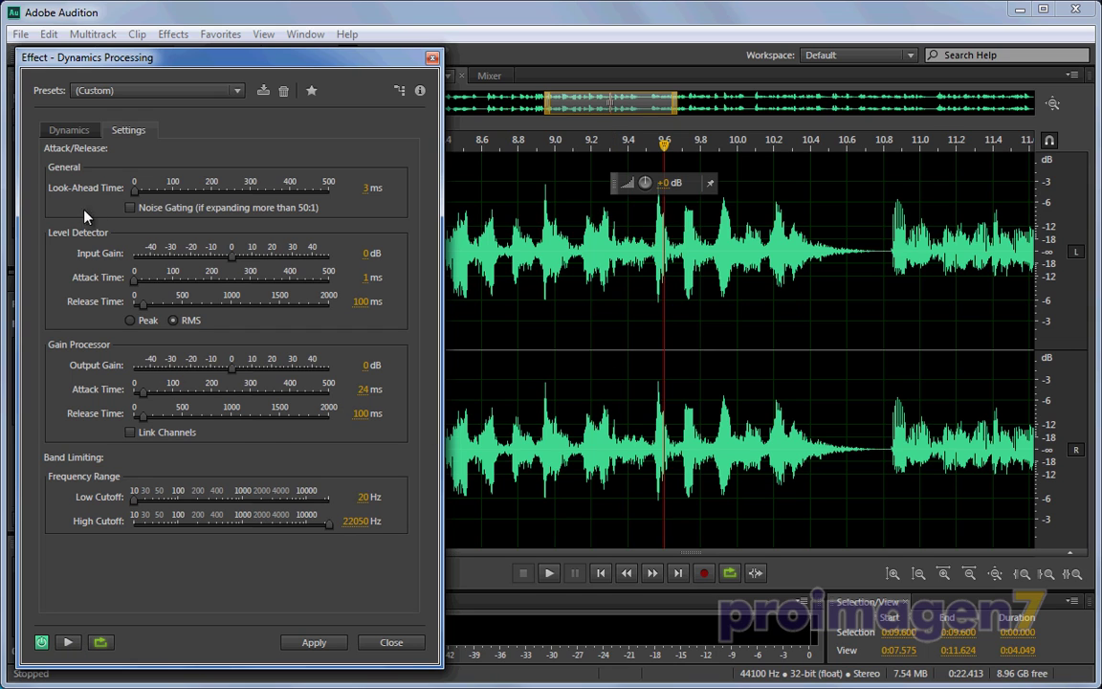
{"action": "left_click", "coordinate": [69, 130]}
{"action": "left_click", "coordinate": [128, 130]}
{"action": "left_click", "coordinate": [68, 642]}
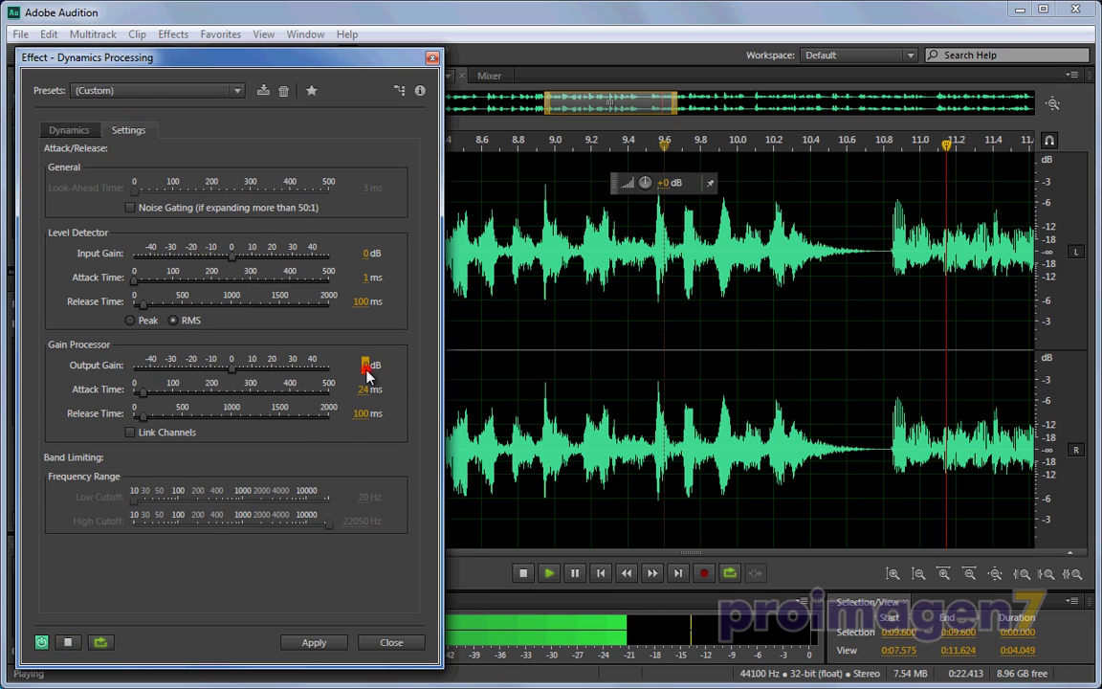
{"action": "left_click_drag", "start_coordinate": [366, 375], "coordinate": [374, 373]}
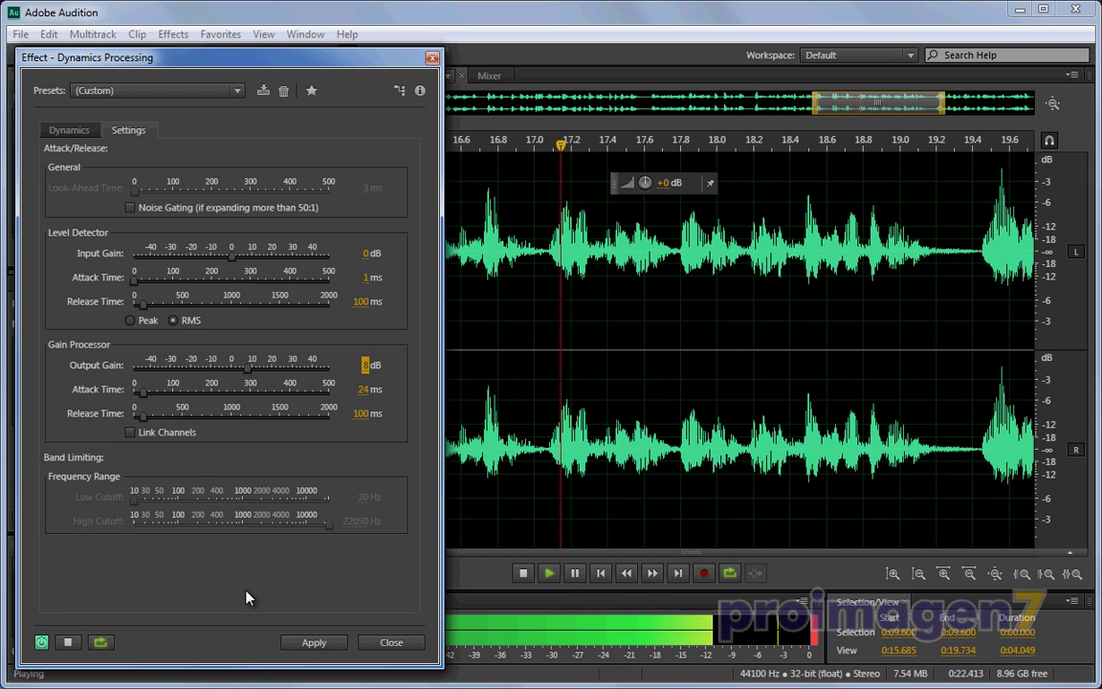
{"action": "left_click", "coordinate": [67, 644]}
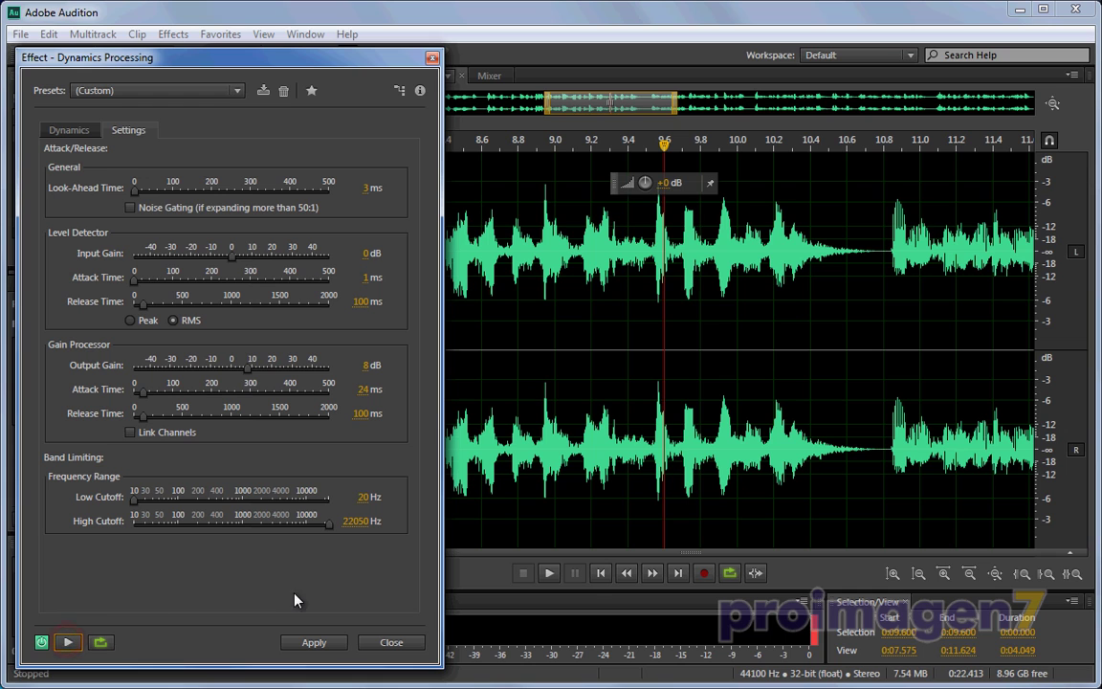
{"action": "left_click", "coordinate": [314, 642]}
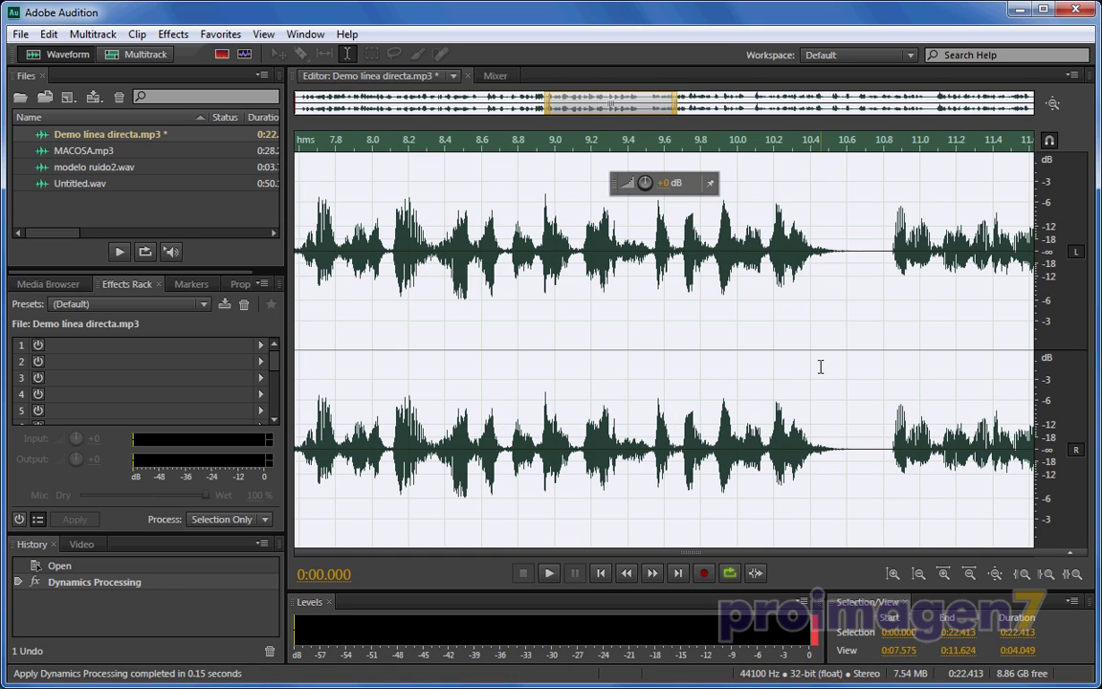
Step: Undo Dynamics Processing and examine the original audio in the enlarged spectral frequency display
{"action": "key", "text": "ctrl+z"}
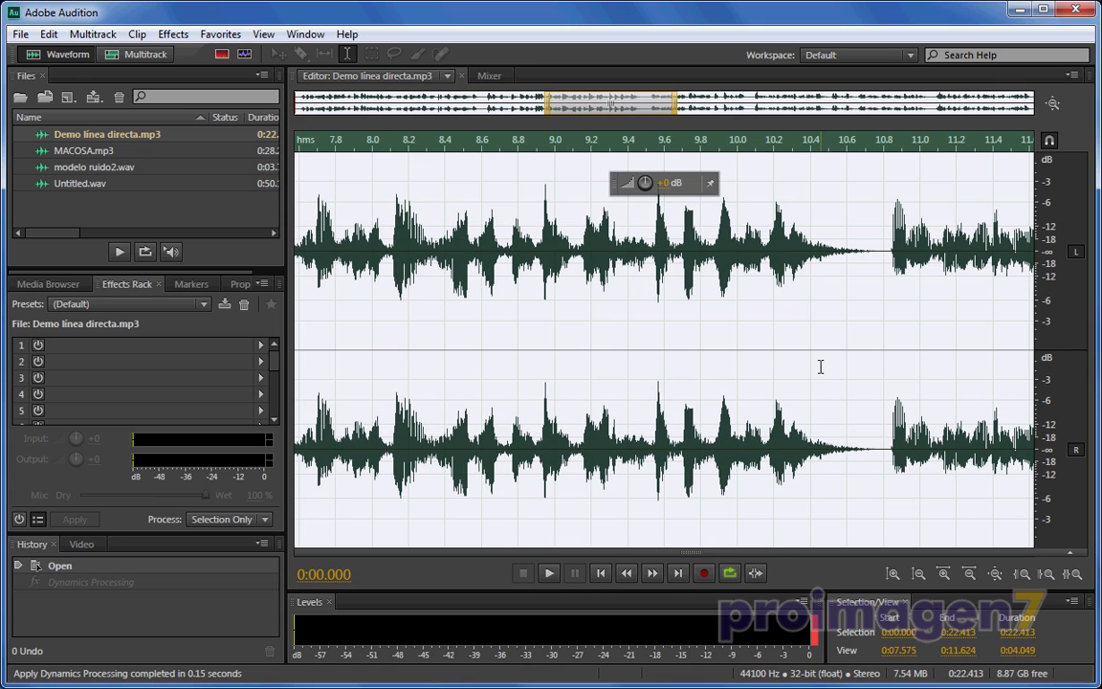
{"action": "left_click_drag", "start_coordinate": [687, 552], "coordinate": [706, 159]}
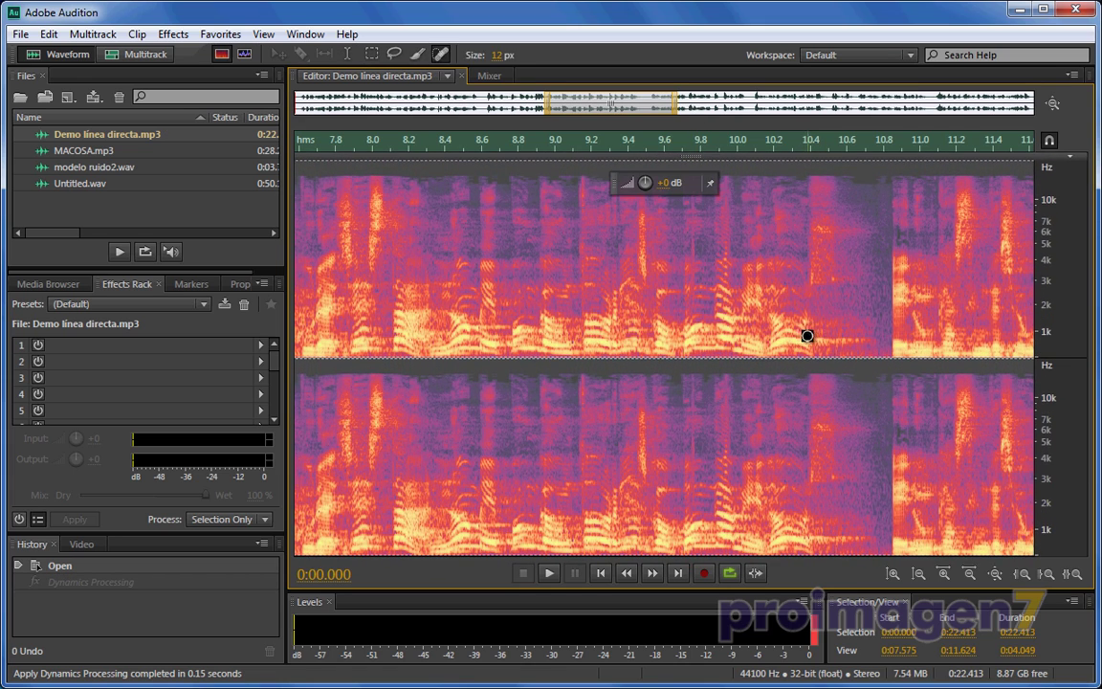
{"action": "left_click_drag", "start_coordinate": [636, 160], "coordinate": [660, 371]}
{"action": "left_click", "coordinate": [800, 260]}
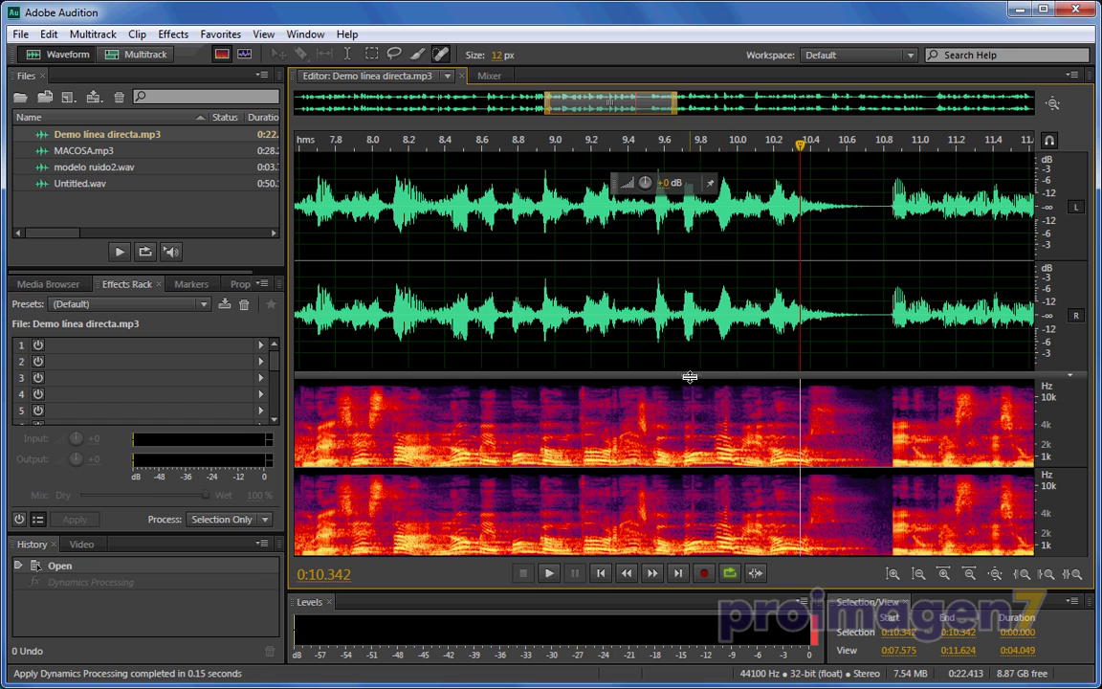
{"action": "left_click_drag", "start_coordinate": [693, 372], "coordinate": [703, 159]}
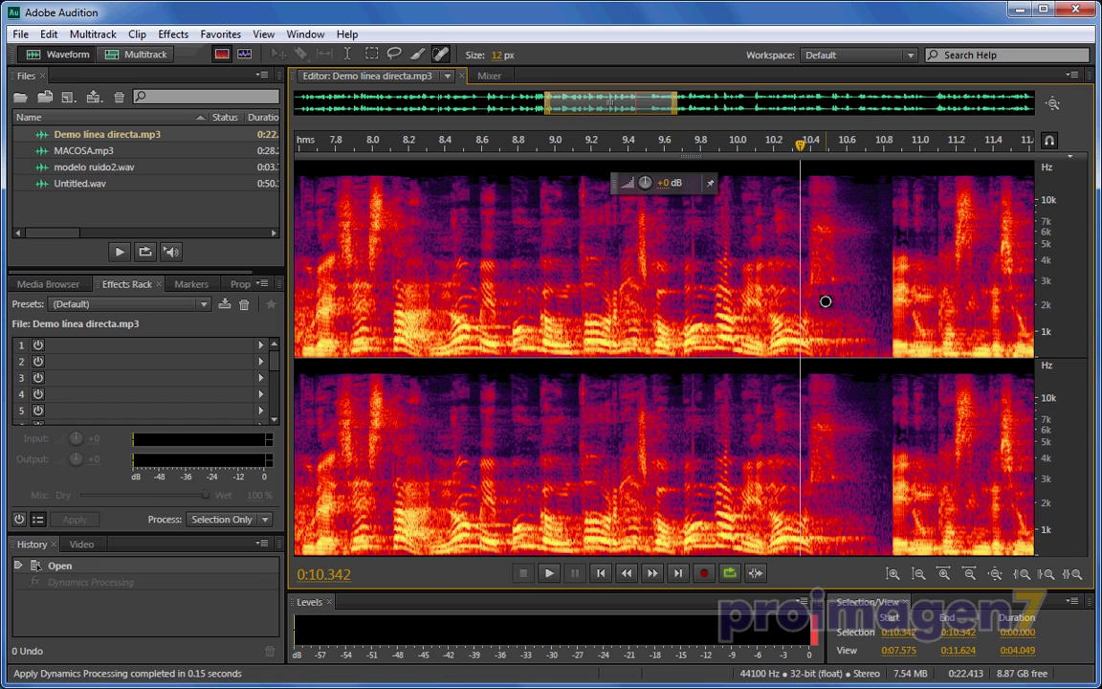
Step: Redo Dynamics Processing on Demo línea directa.mp3 and show its waveform above the spectral display
{"action": "left_click", "coordinate": [49, 38]}
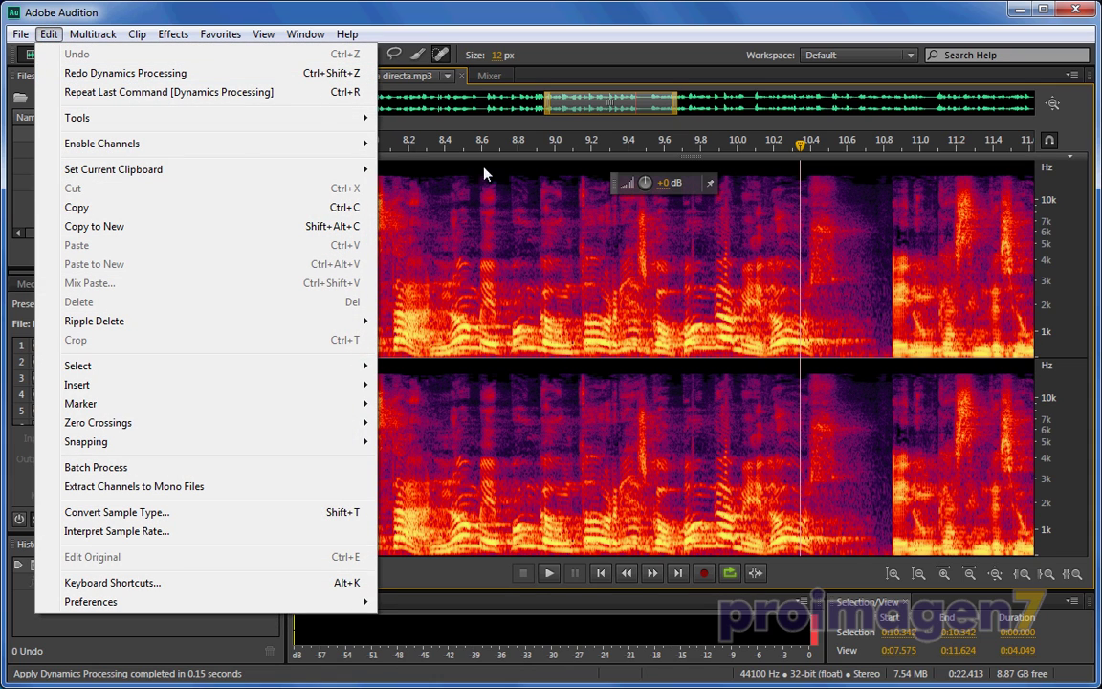
{"action": "left_click", "coordinate": [155, 72]}
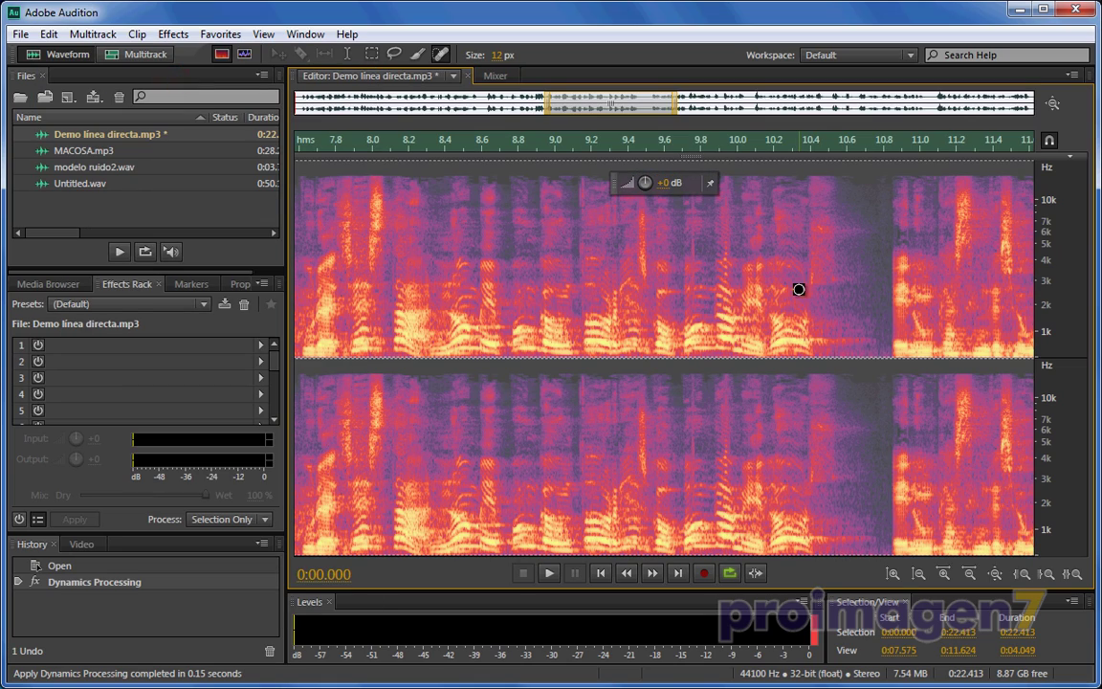
{"action": "left_click_drag", "start_coordinate": [746, 156], "coordinate": [753, 275]}
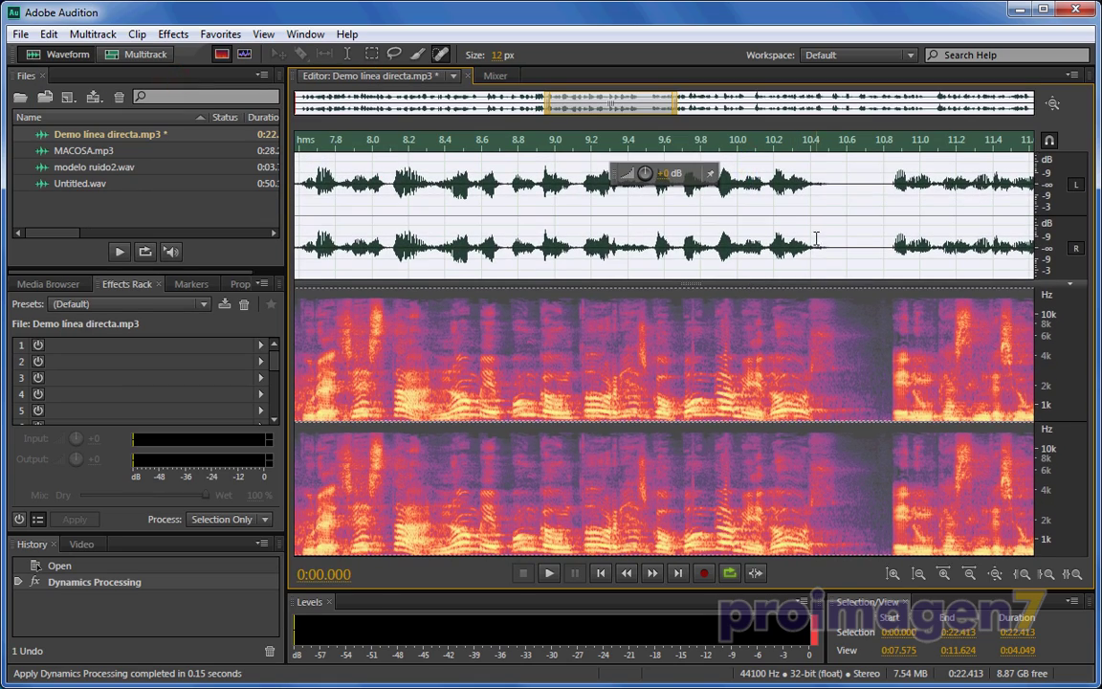
Step: Clear the selection in Demo línea directa.mp3 and hide the spectral frequency display so only the waveform fills the editor
{"action": "left_click", "coordinate": [846, 214]}
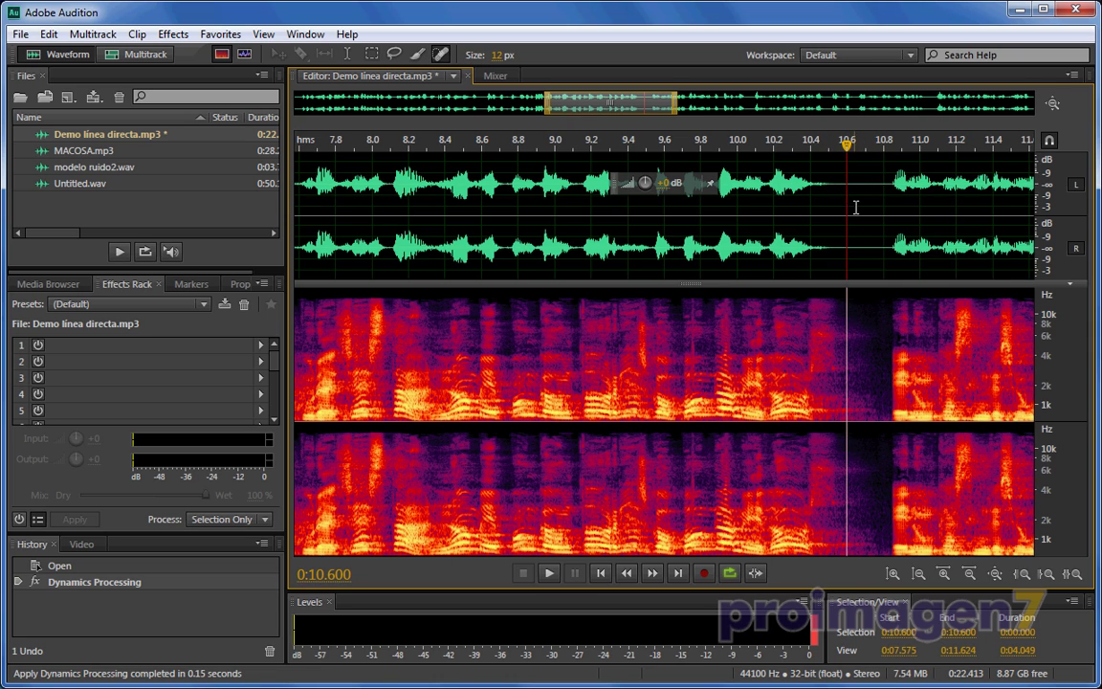
{"action": "left_click_drag", "start_coordinate": [703, 285], "coordinate": [718, 603]}
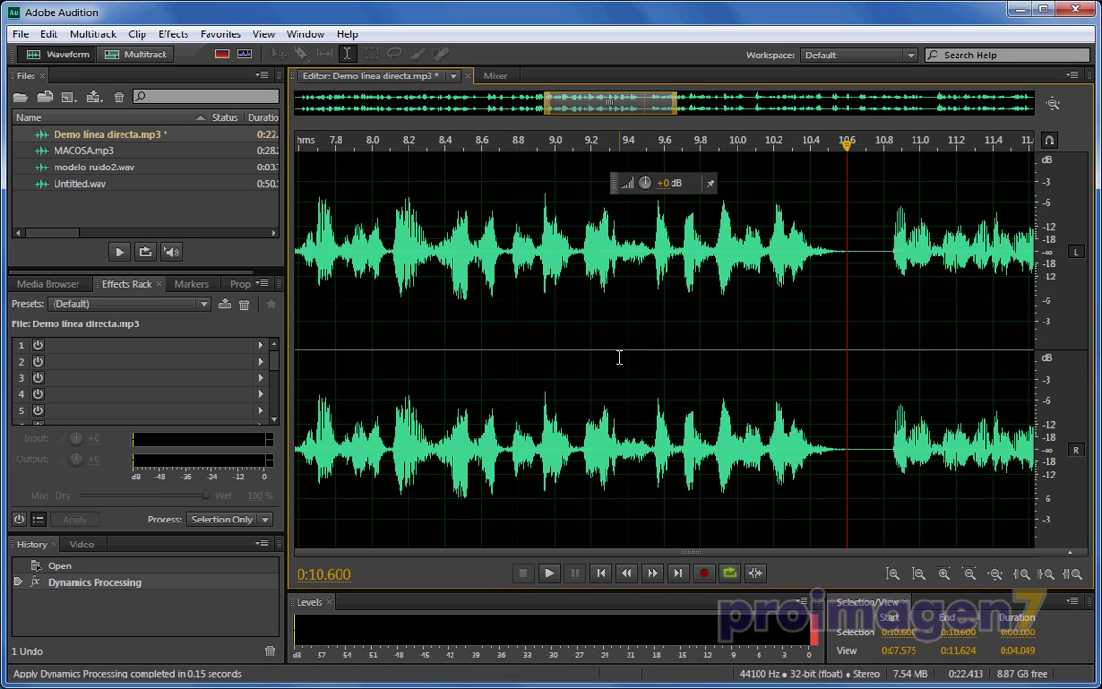
Step: Open Untitled.wav, play the noisy opening passage from the start and examine its waveform
{"action": "double_click", "coordinate": [52, 184]}
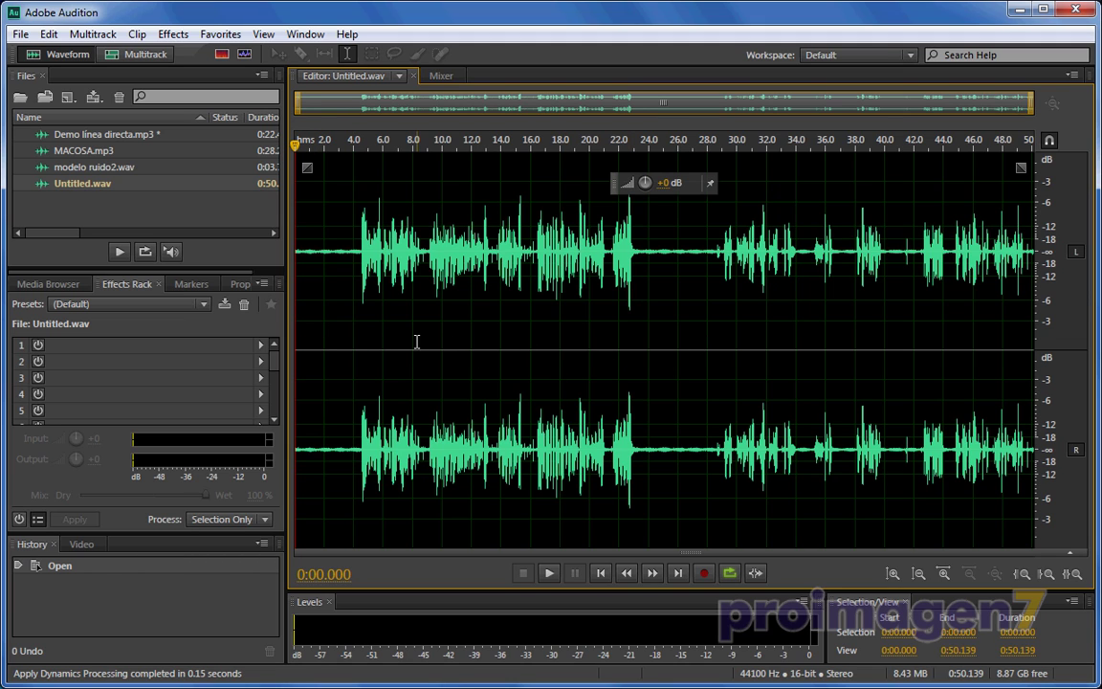
{"action": "scroll", "coordinate": [322, 362], "scroll_direction": "up", "scroll_amount": 4}
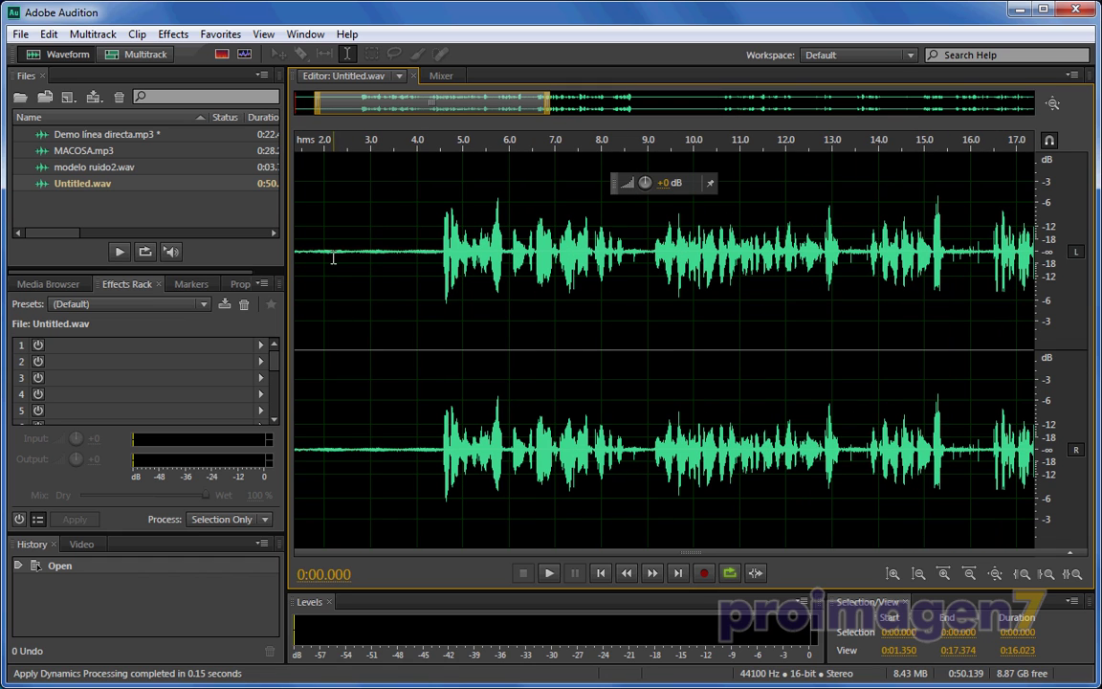
{"action": "scroll", "coordinate": [418, 428], "scroll_direction": "down", "scroll_amount": 2}
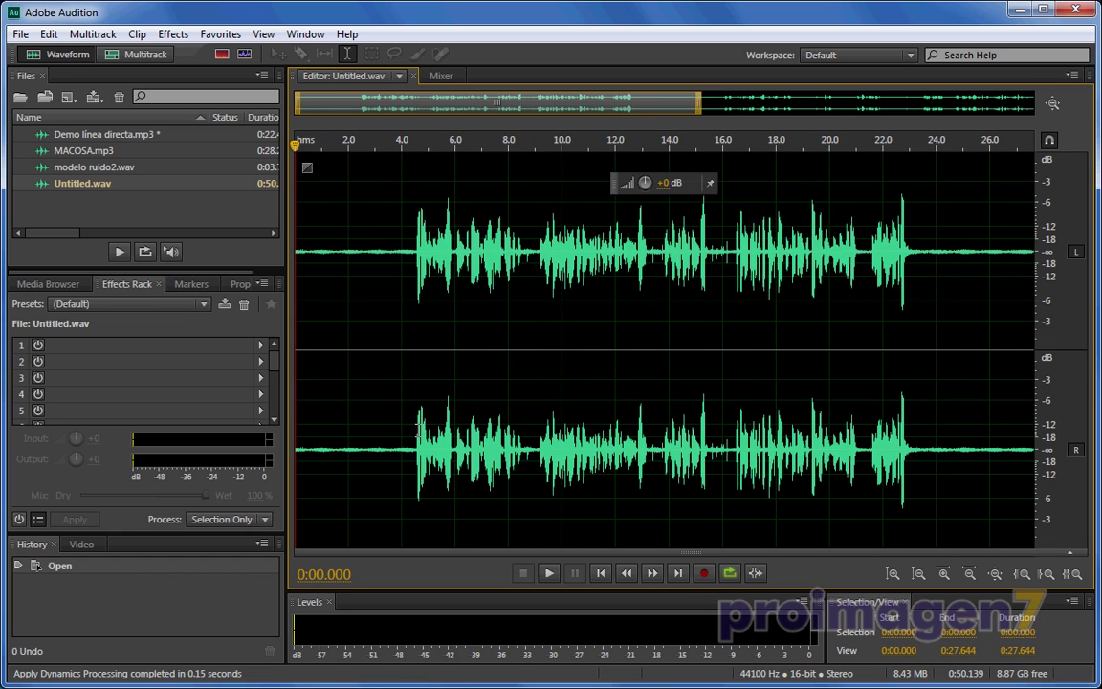
{"action": "scroll", "coordinate": [418, 428], "scroll_direction": "down", "scroll_amount": 2}
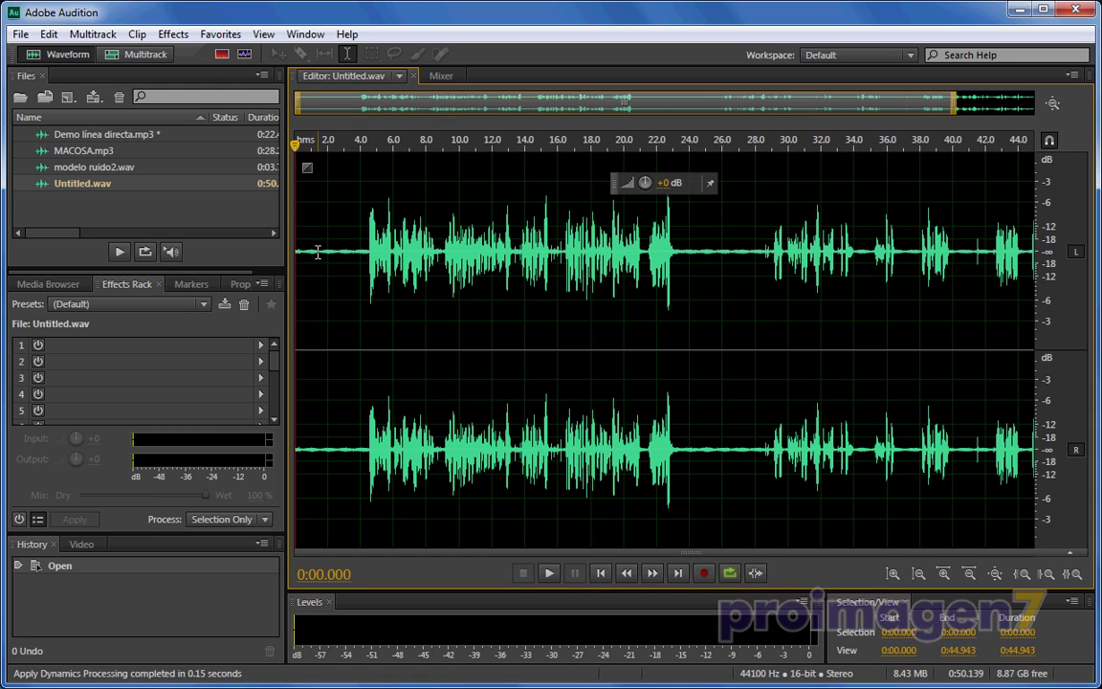
{"action": "key", "text": "space"}
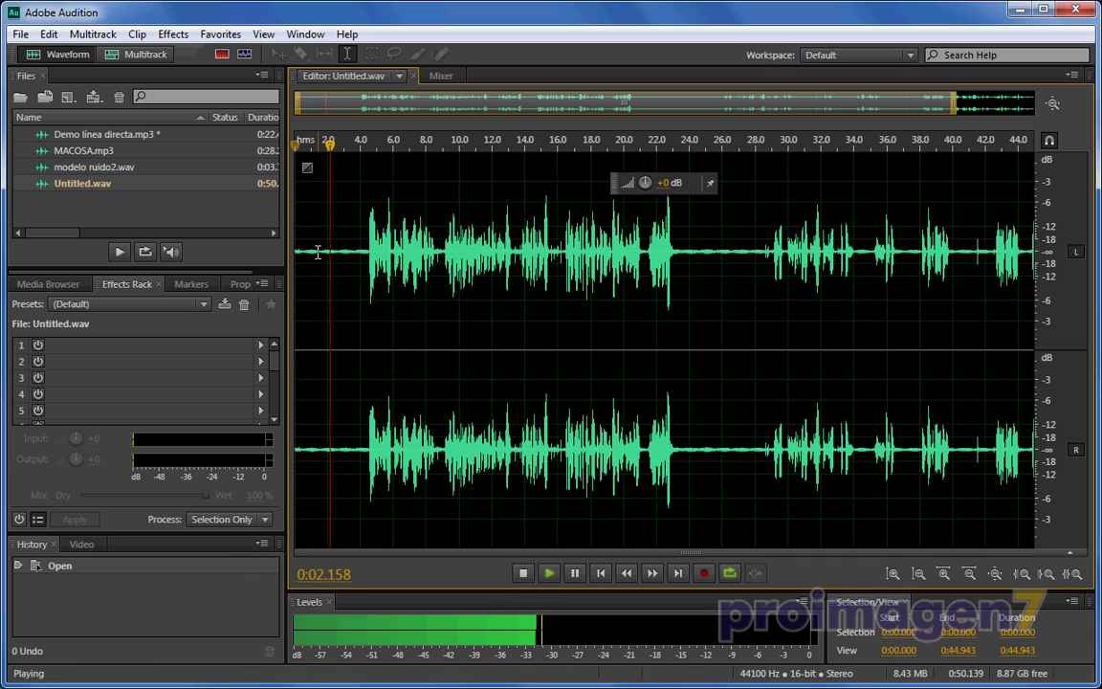
{"action": "key", "text": "space"}
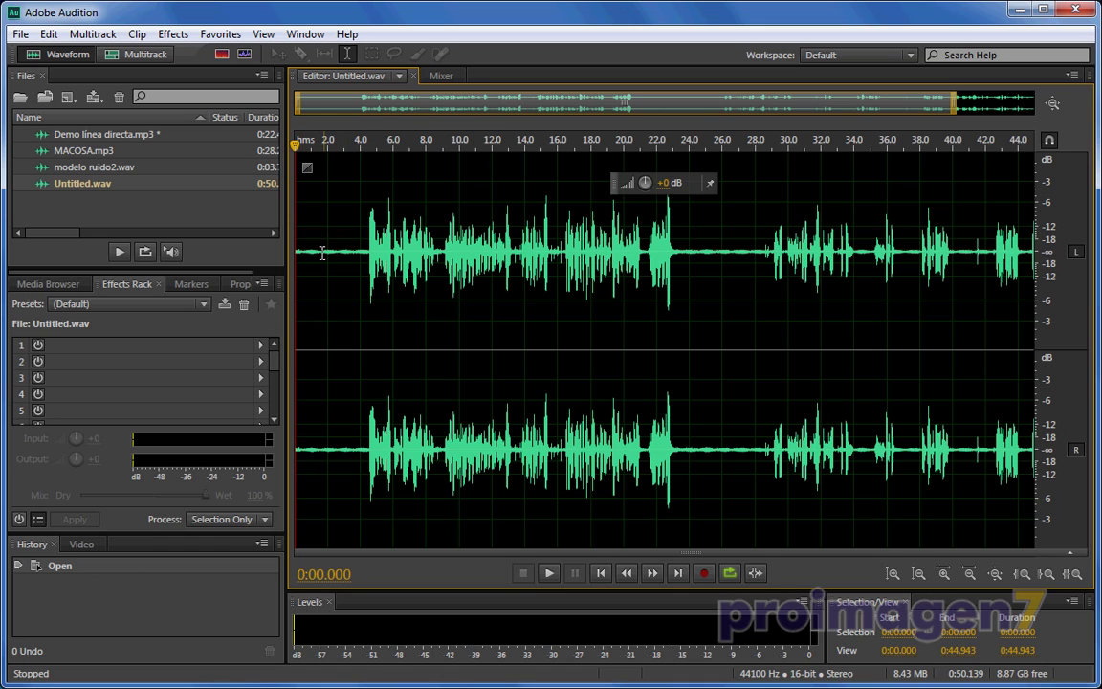
{"action": "scroll", "coordinate": [319, 253], "scroll_direction": "up", "scroll_amount": 3}
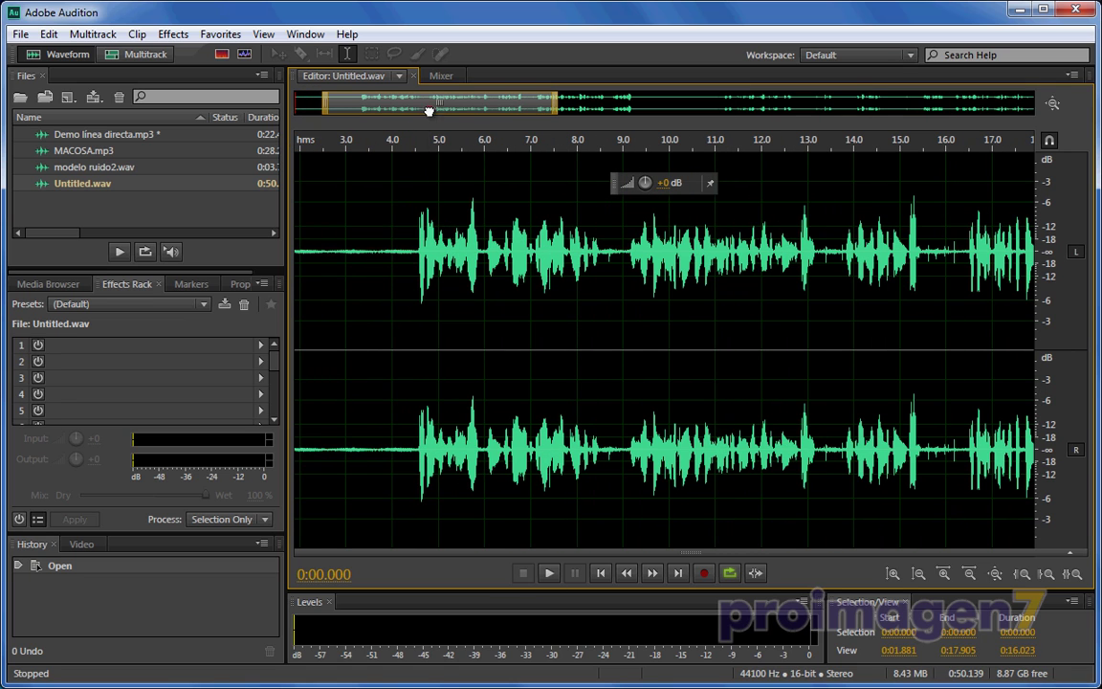
{"action": "left_click_drag", "start_coordinate": [386, 103], "coordinate": [291, 98]}
{"action": "scroll", "coordinate": [415, 389], "scroll_direction": "down", "scroll_amount": 2}
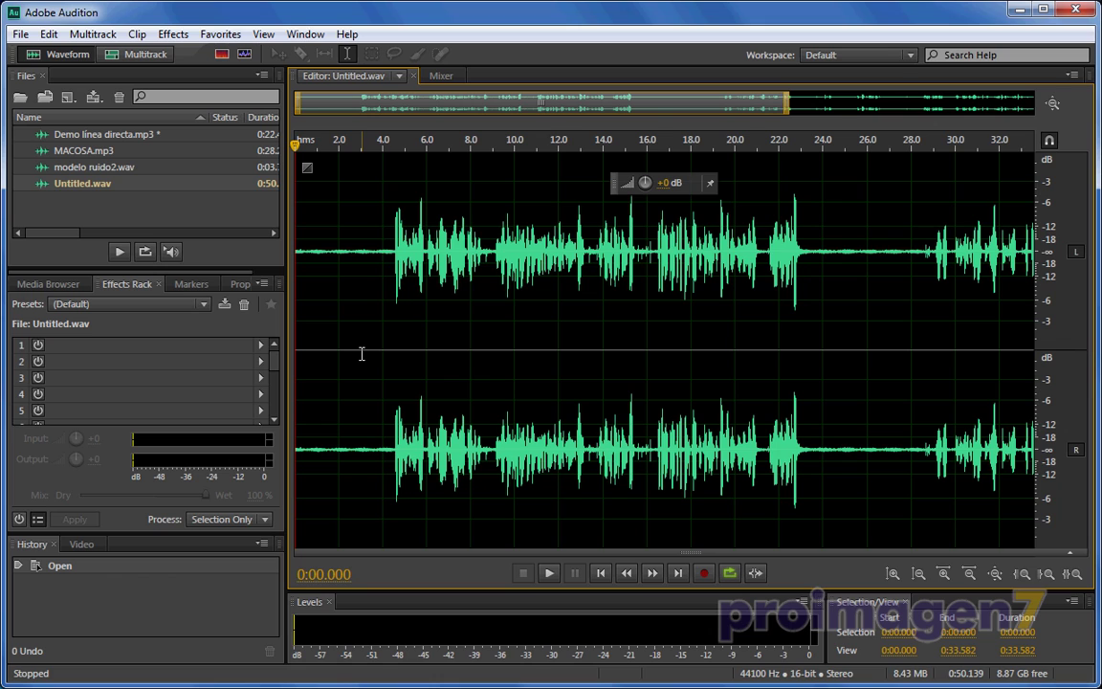
Step: Open the noise sample modelo ruido2.wav, play it through and stop playback
{"action": "left_click", "coordinate": [91, 164]}
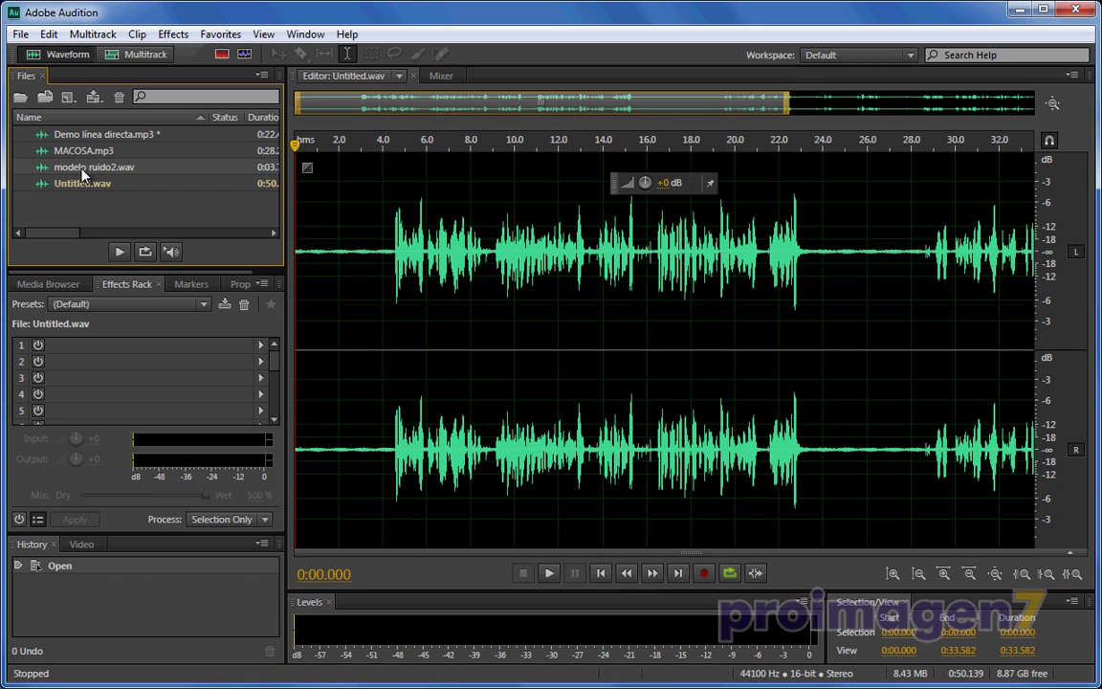
{"action": "double_click", "coordinate": [83, 169]}
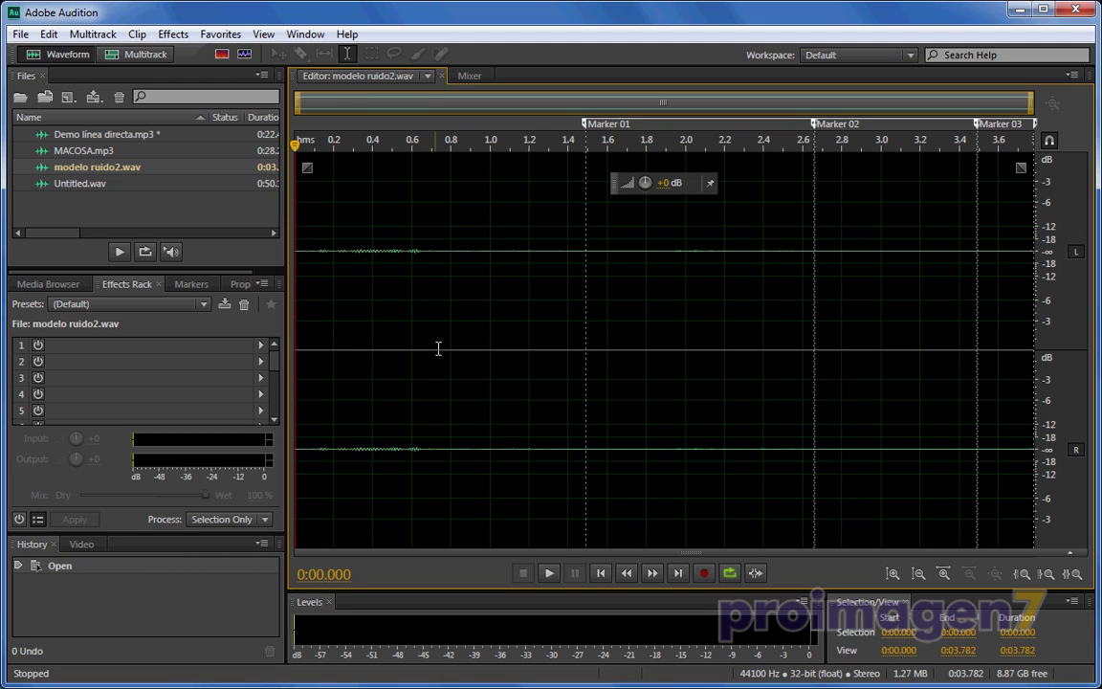
{"action": "left_click", "coordinate": [549, 572]}
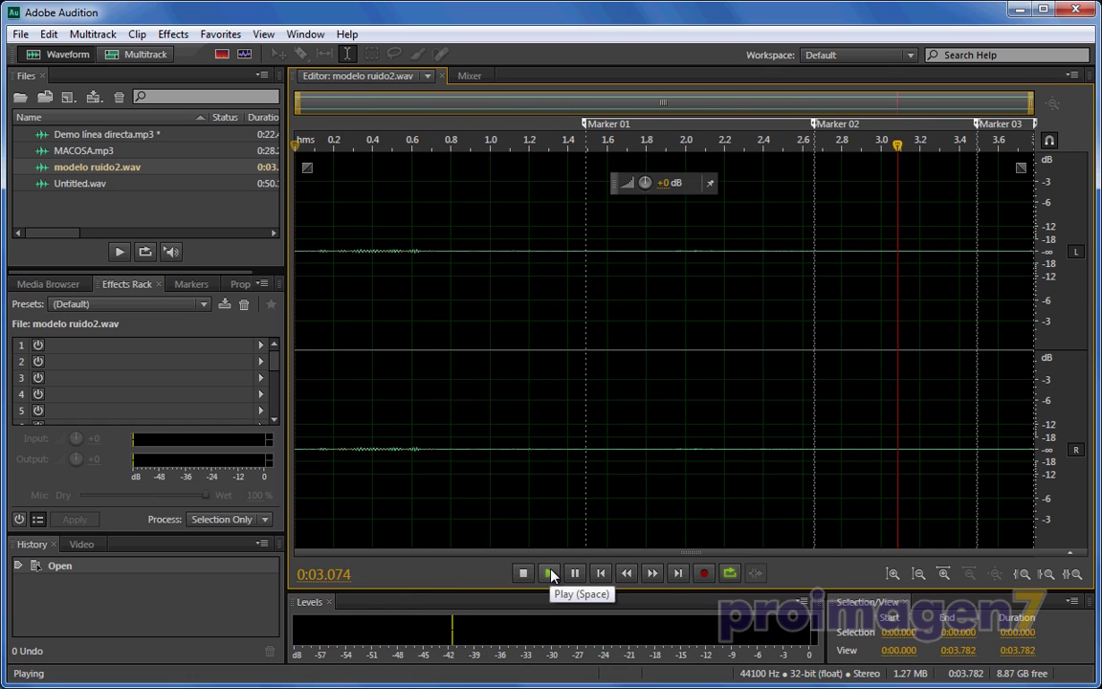
{"action": "left_click", "coordinate": [523, 574]}
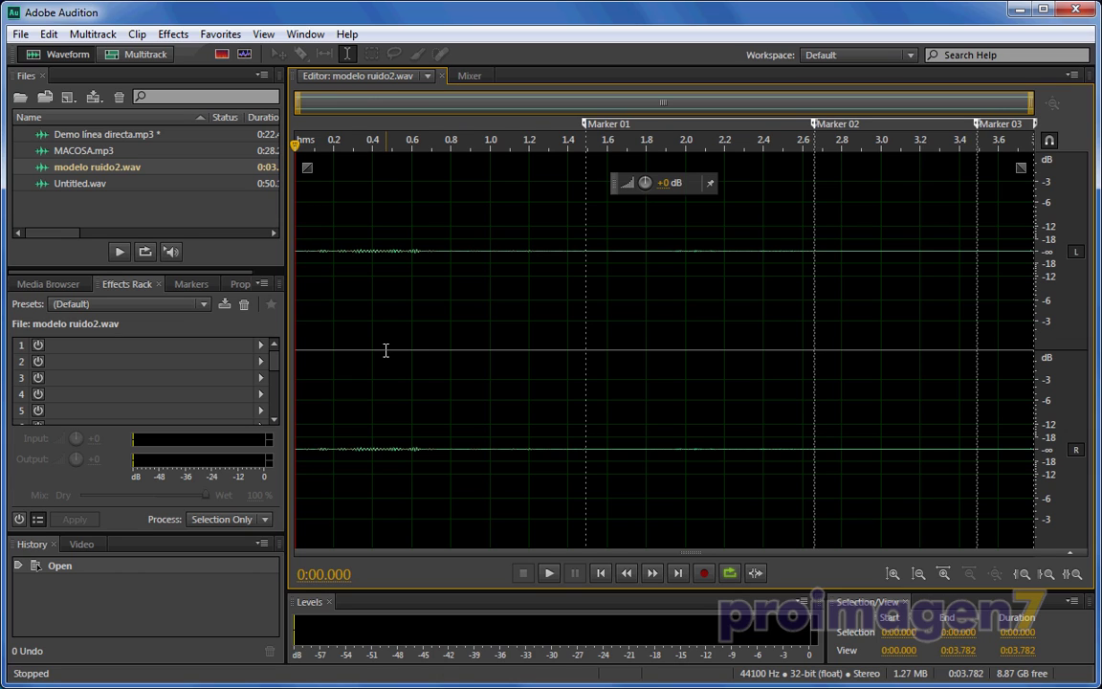
Step: Return to Untitled.wav, play the background noise before the speech begins and stop playback
{"action": "double_click", "coordinate": [69, 183]}
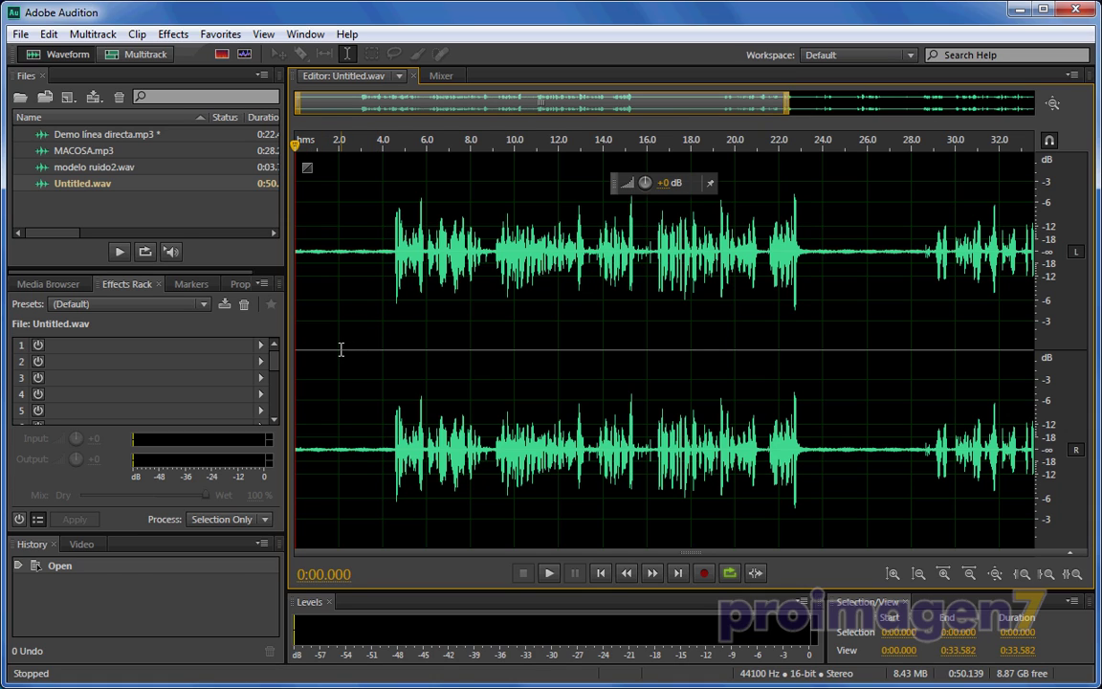
{"action": "key", "text": "space"}
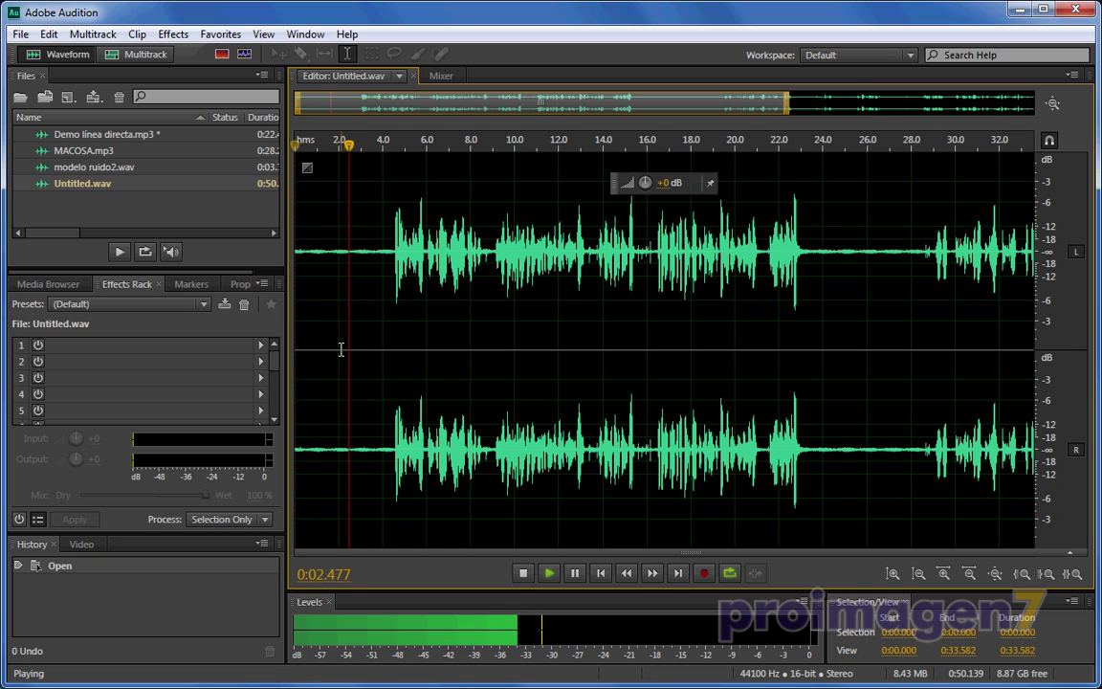
{"action": "key", "text": "space"}
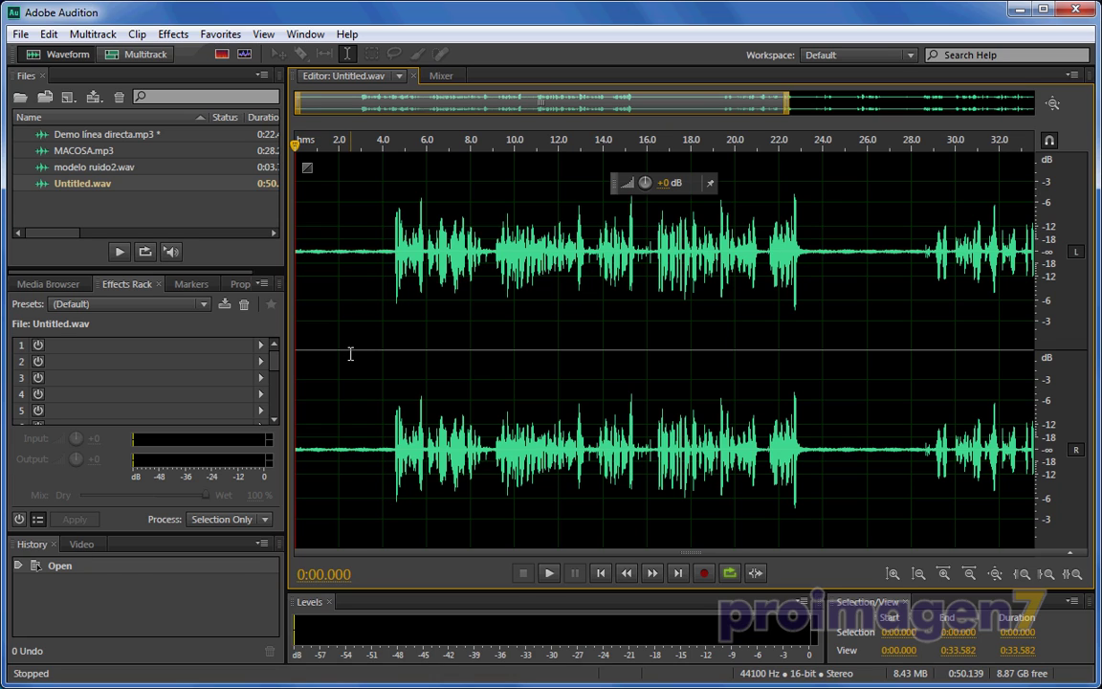
Step: Select the opening noise of Untitled.wav from 0:00.000 to 0:02.541, and clear the selection again
{"action": "left_click_drag", "start_coordinate": [350, 353], "coordinate": [260, 358]}
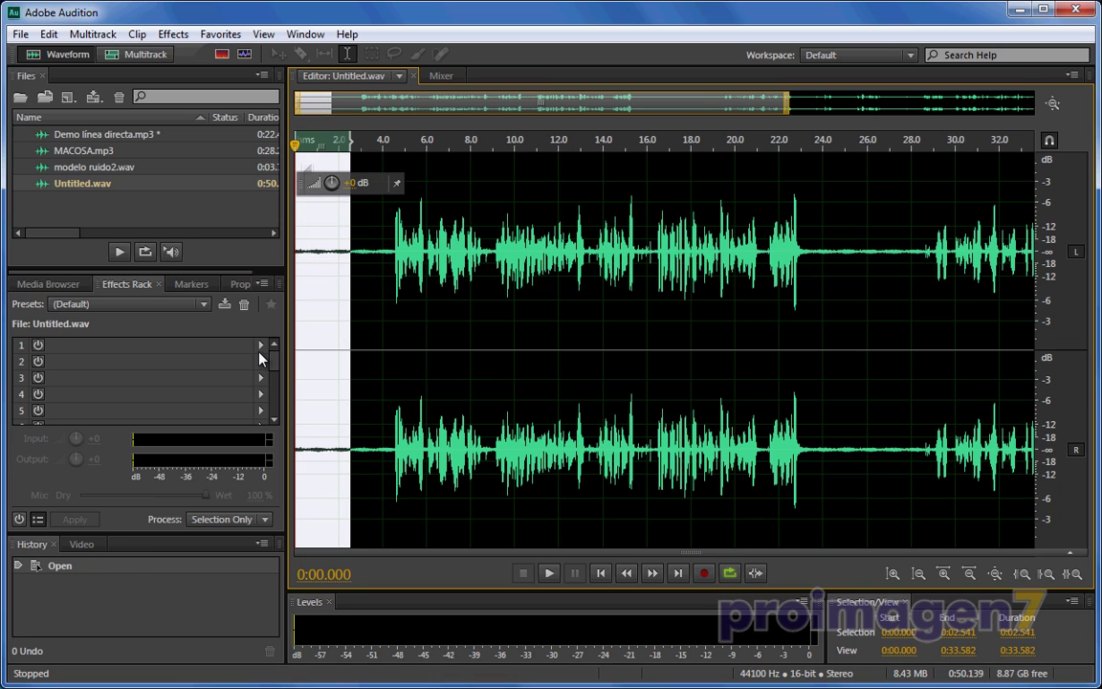
{"action": "key", "text": "space"}
{"action": "left_click", "coordinate": [327, 350]}
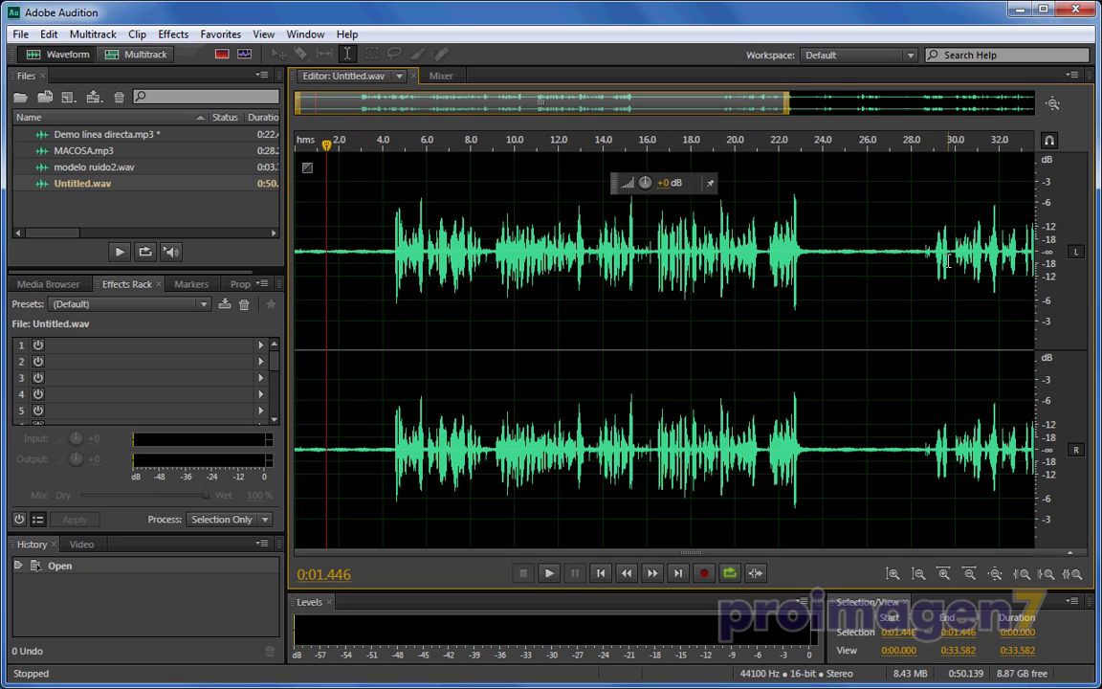
Step: Select the short pause from 0:29.673 to 0:30.000 in Untitled.wav and capture a noise print from it
{"action": "left_click", "coordinate": [922, 346]}
{"action": "key", "text": "space"}
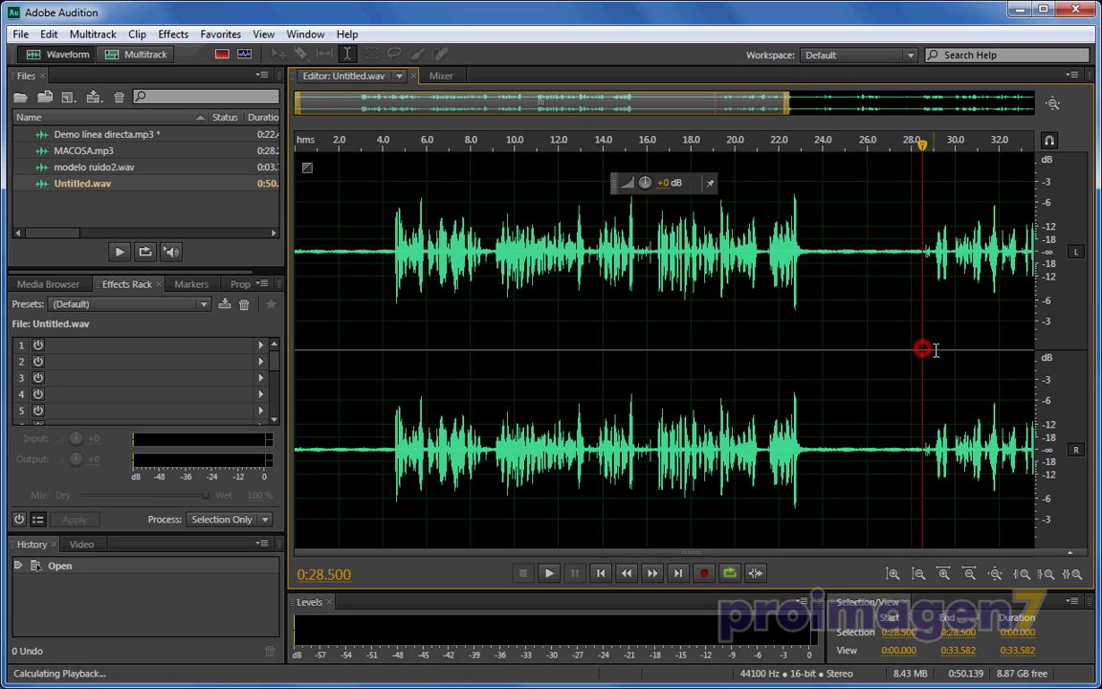
{"action": "key", "text": "space"}
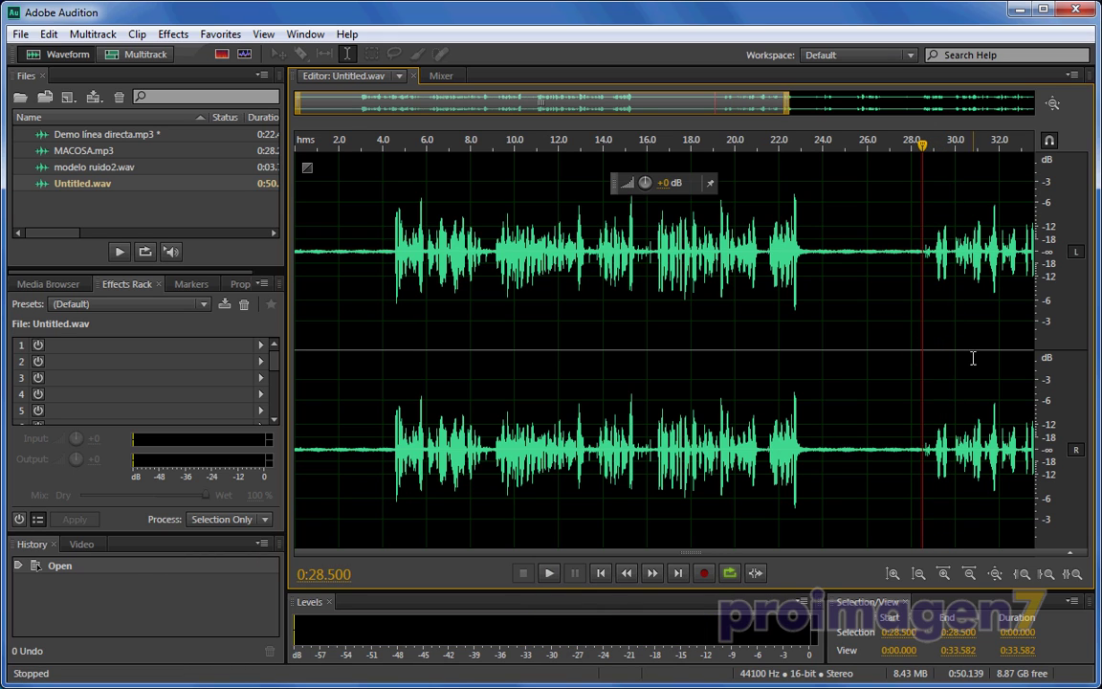
{"action": "left_click", "coordinate": [954, 351]}
{"action": "left_click", "coordinate": [949, 351], "text": "shift"}
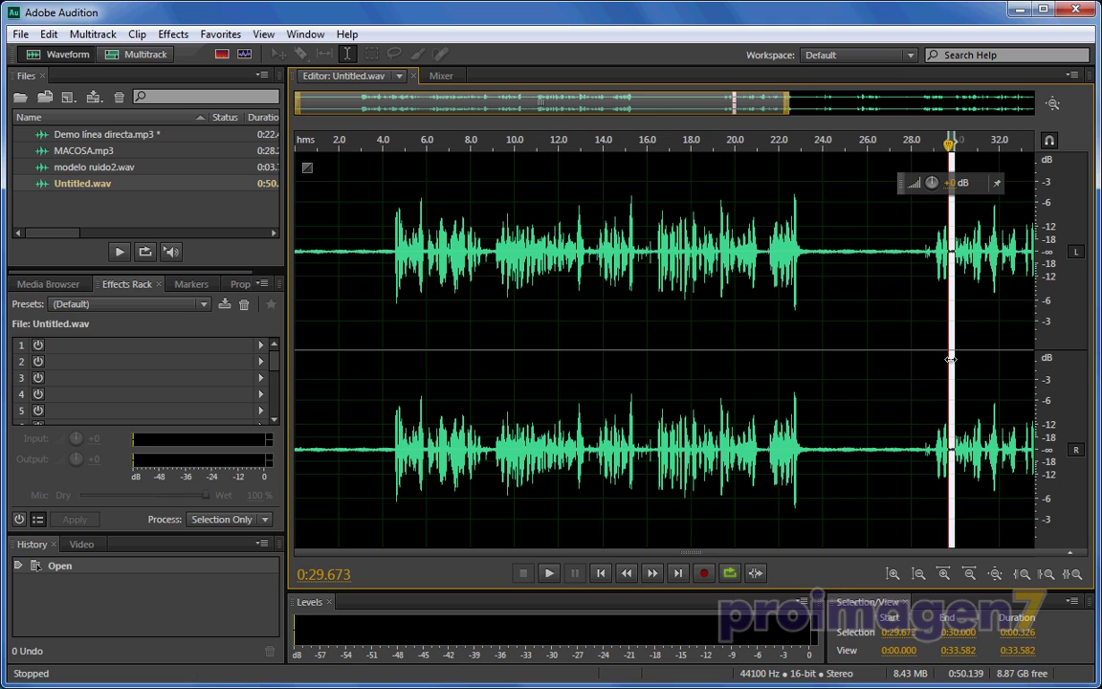
{"action": "left_click", "coordinate": [165, 37]}
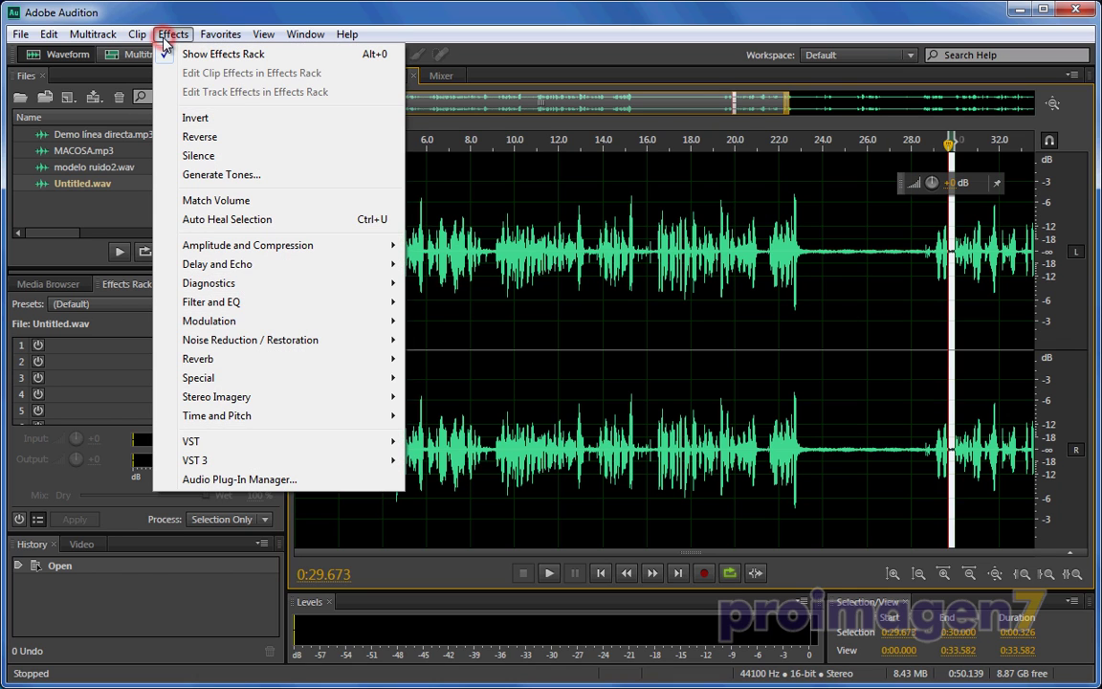
{"action": "mouse_move", "coordinate": [325, 351]}
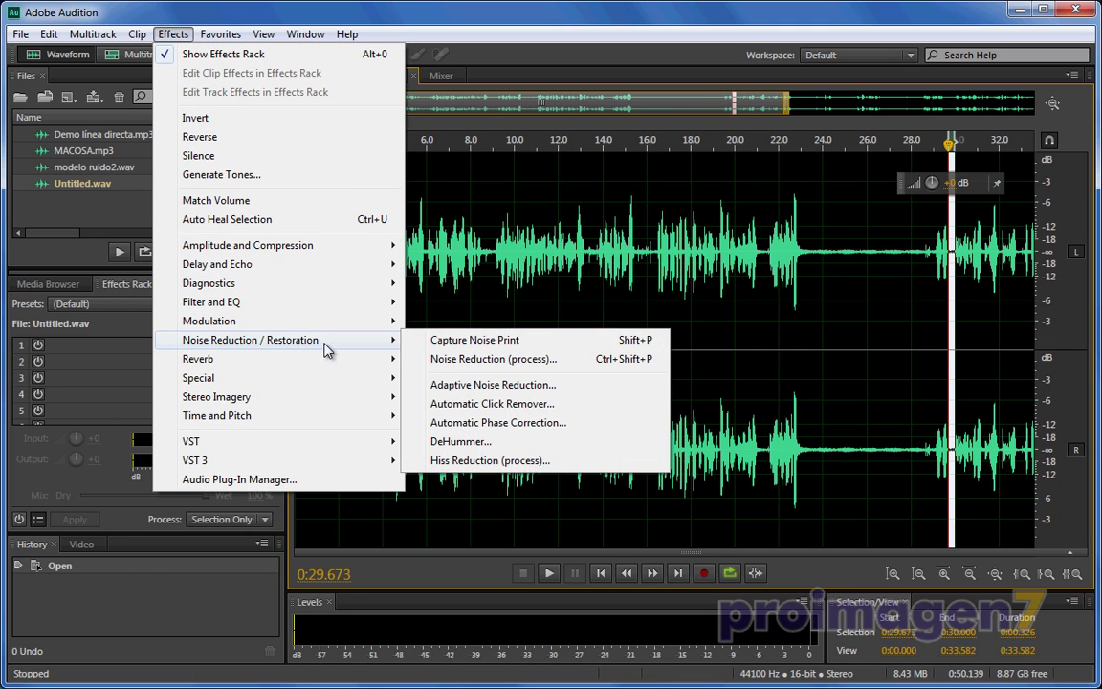
{"action": "left_click", "coordinate": [492, 343]}
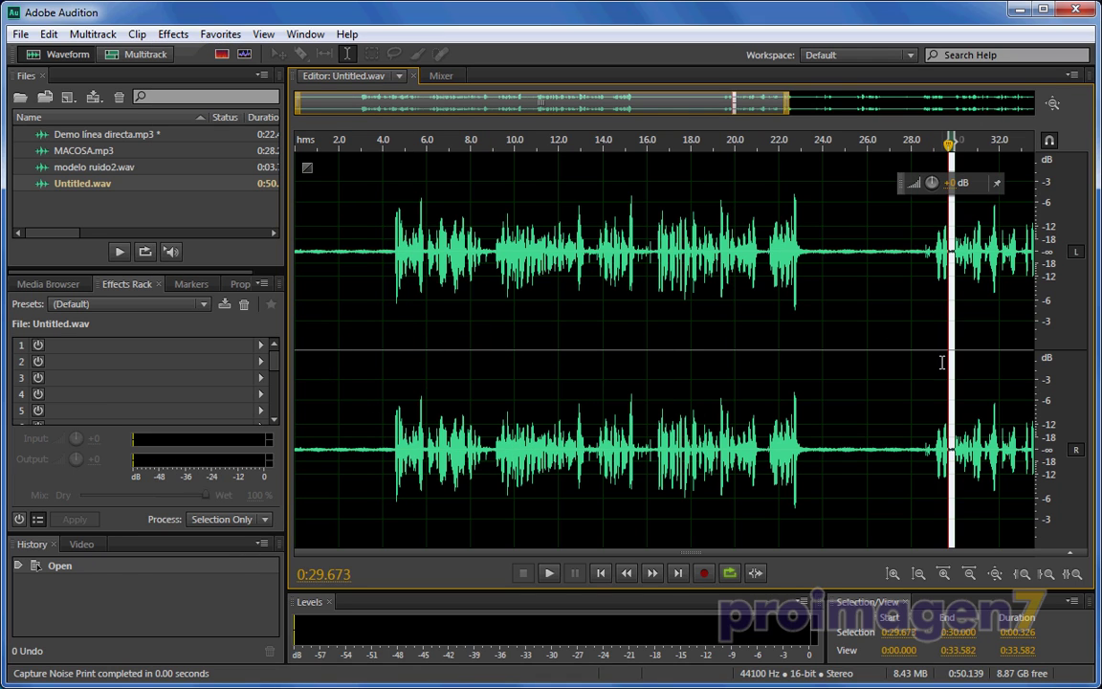
Step: Shorten the pause selection to end at 0:29.800 and capture a noise print from it
{"action": "scroll", "coordinate": [947, 353], "scroll_direction": "up", "scroll_amount": 5}
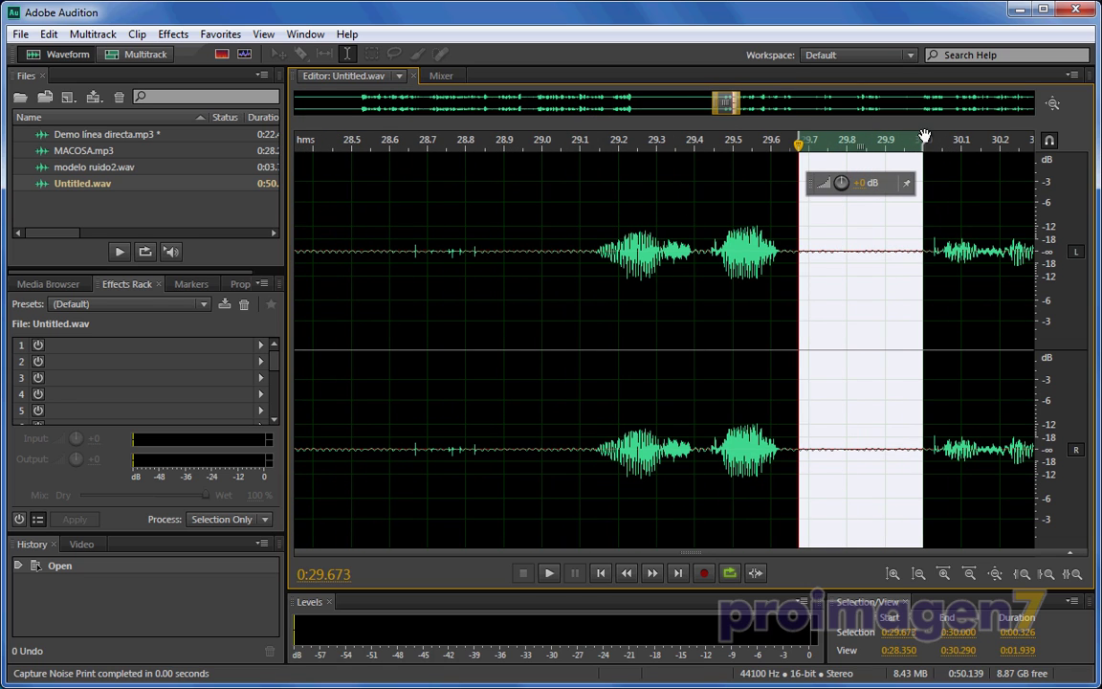
{"action": "left_click_drag", "start_coordinate": [924, 137], "coordinate": [845, 137]}
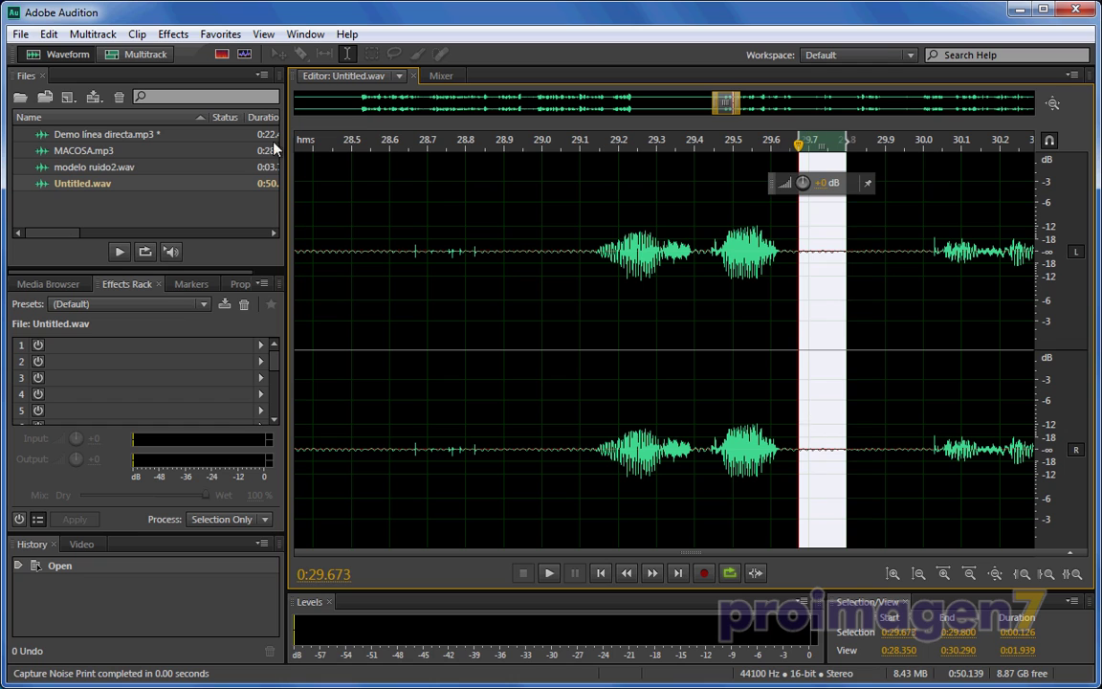
{"action": "left_click", "coordinate": [174, 34]}
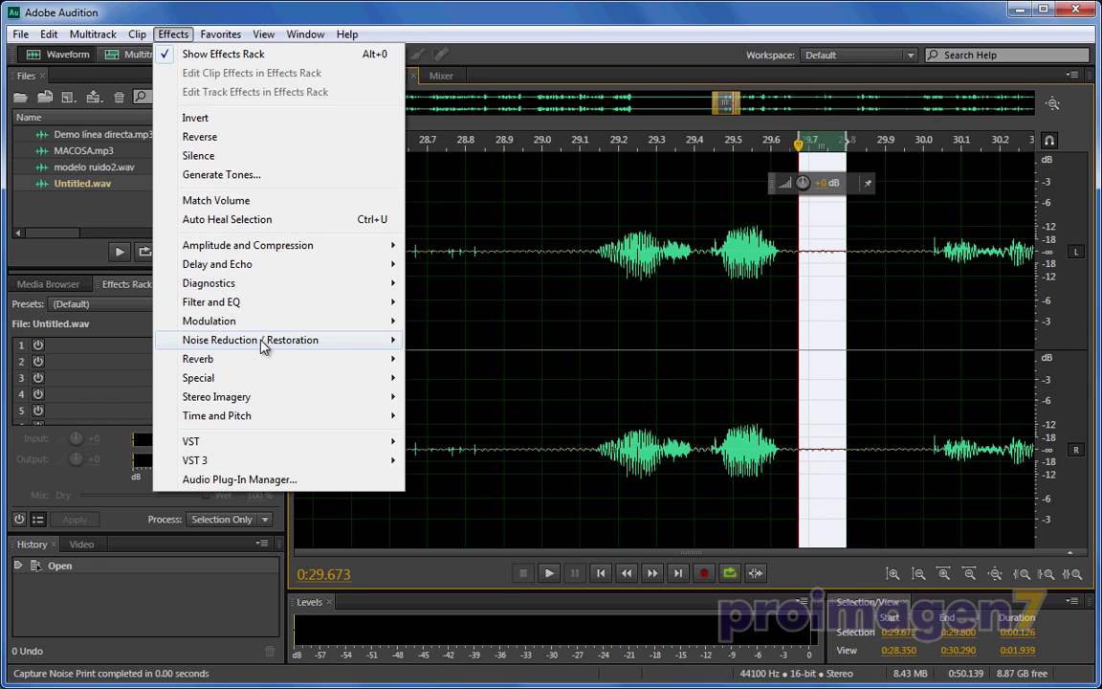
{"action": "mouse_move", "coordinate": [369, 339]}
{"action": "left_click", "coordinate": [456, 342]}
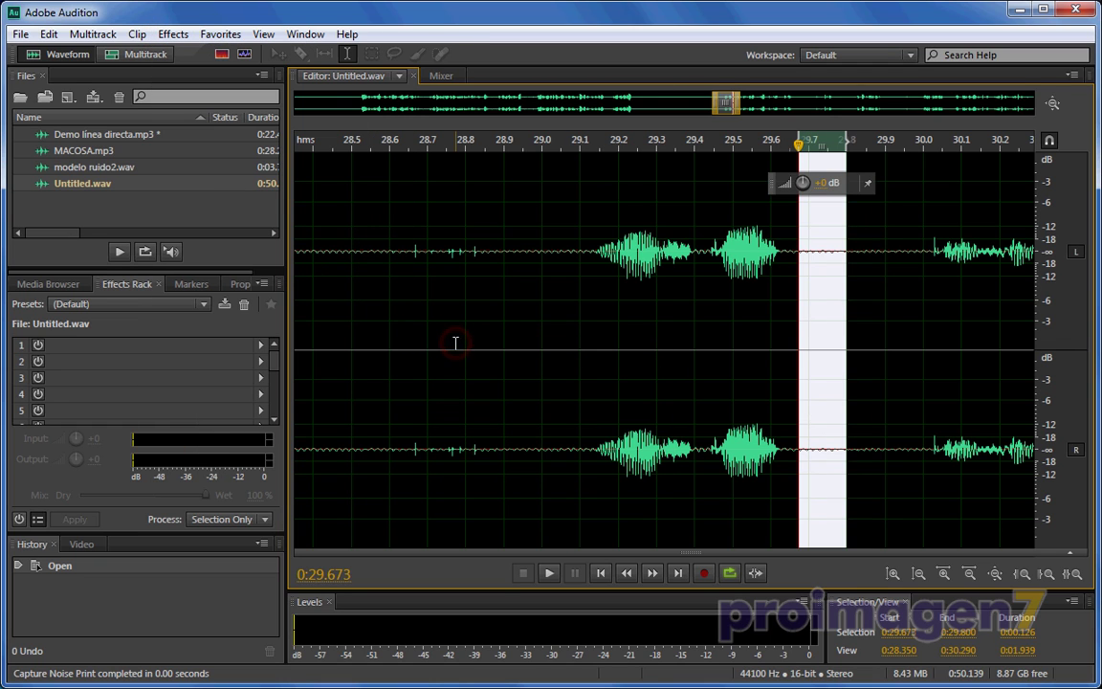
Step: Try to capture a noise print from the pause with the selection shortened to end at 0:29.700
{"action": "left_click_drag", "start_coordinate": [847, 138], "coordinate": [815, 148]}
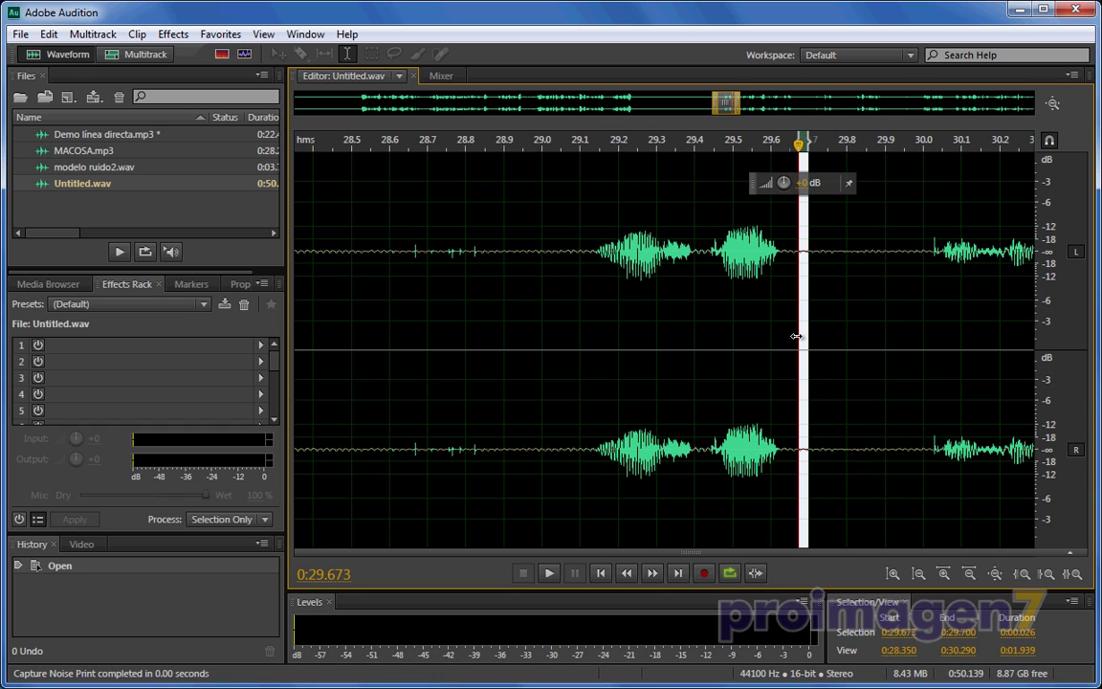
{"action": "left_click", "coordinate": [173, 34]}
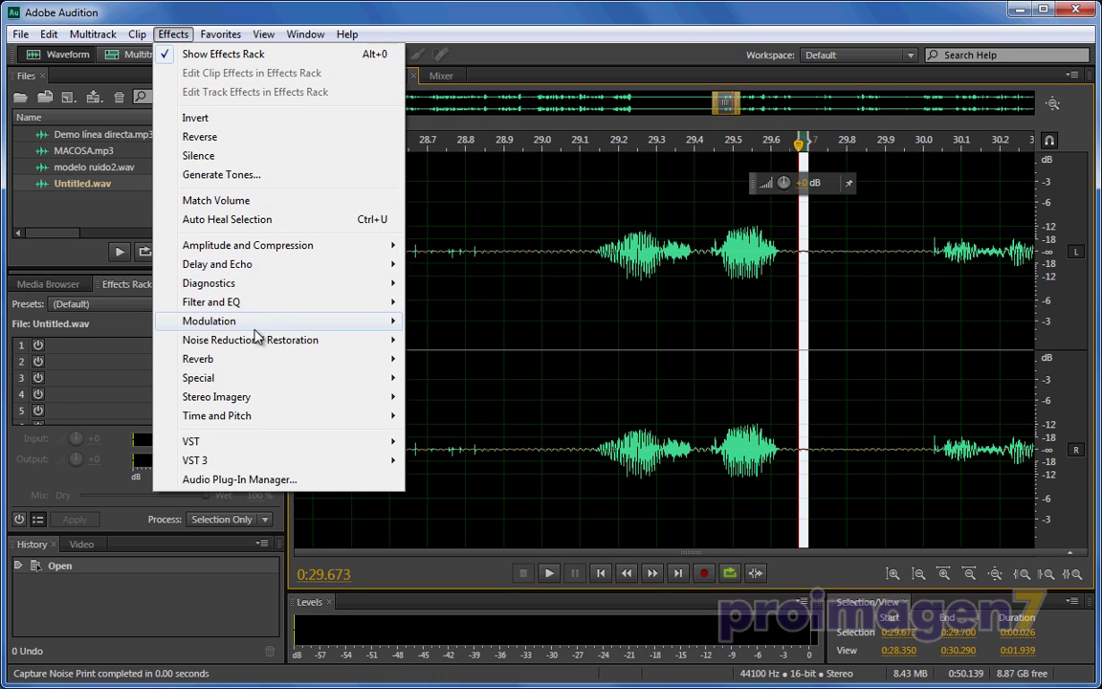
{"action": "mouse_move", "coordinate": [315, 340]}
{"action": "left_click", "coordinate": [437, 342]}
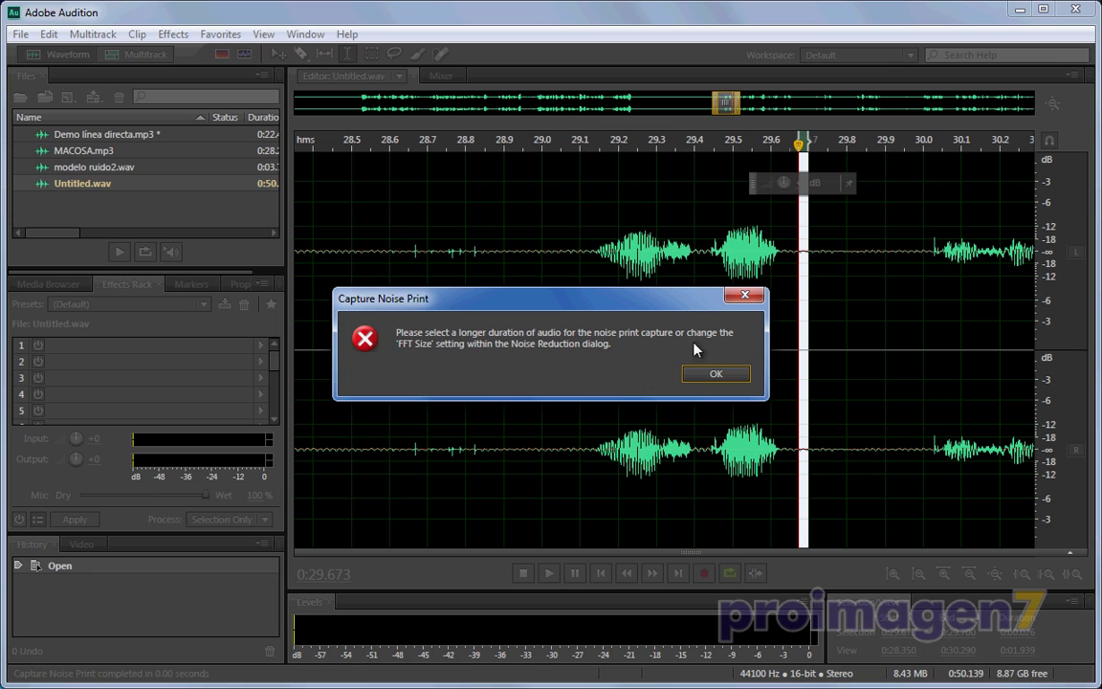
{"action": "left_click", "coordinate": [708, 374]}
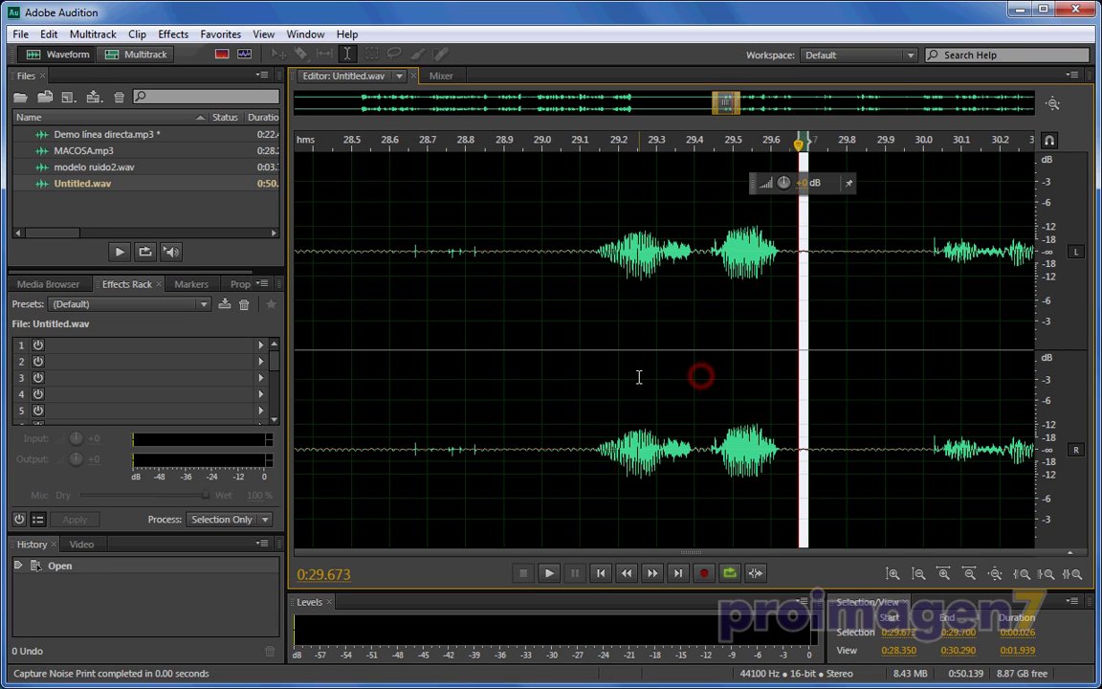
Step: Open the Noise Reduction effect for the pause selection in Untitled.wav and look through its FFT Size options
{"action": "left_click", "coordinate": [173, 34]}
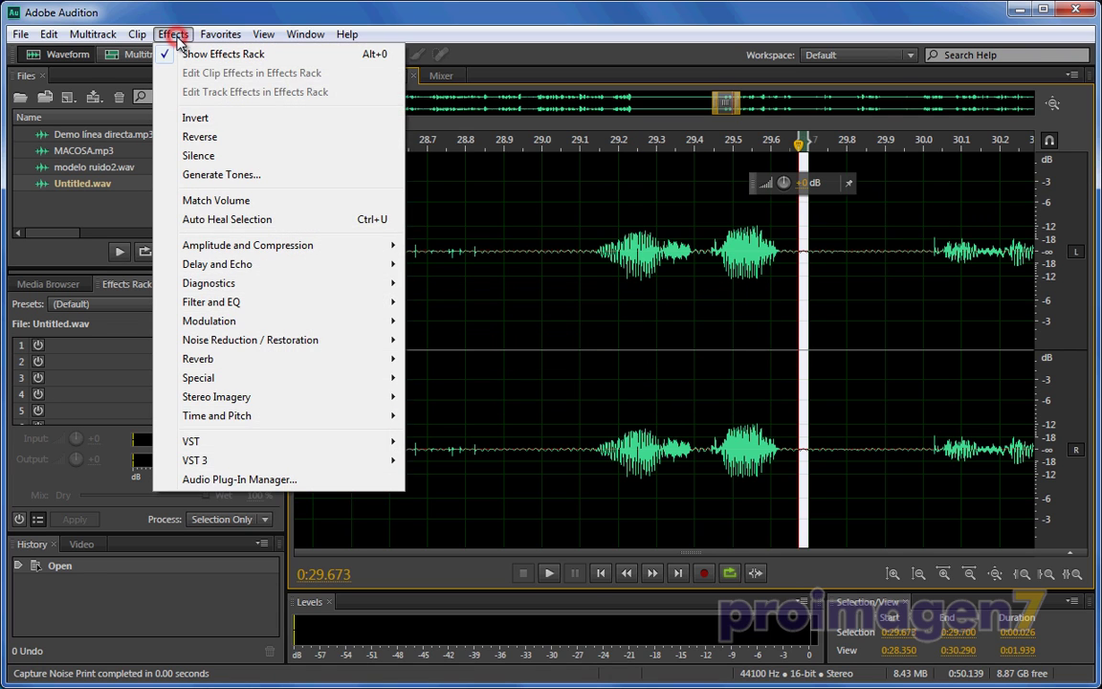
{"action": "mouse_move", "coordinate": [283, 341]}
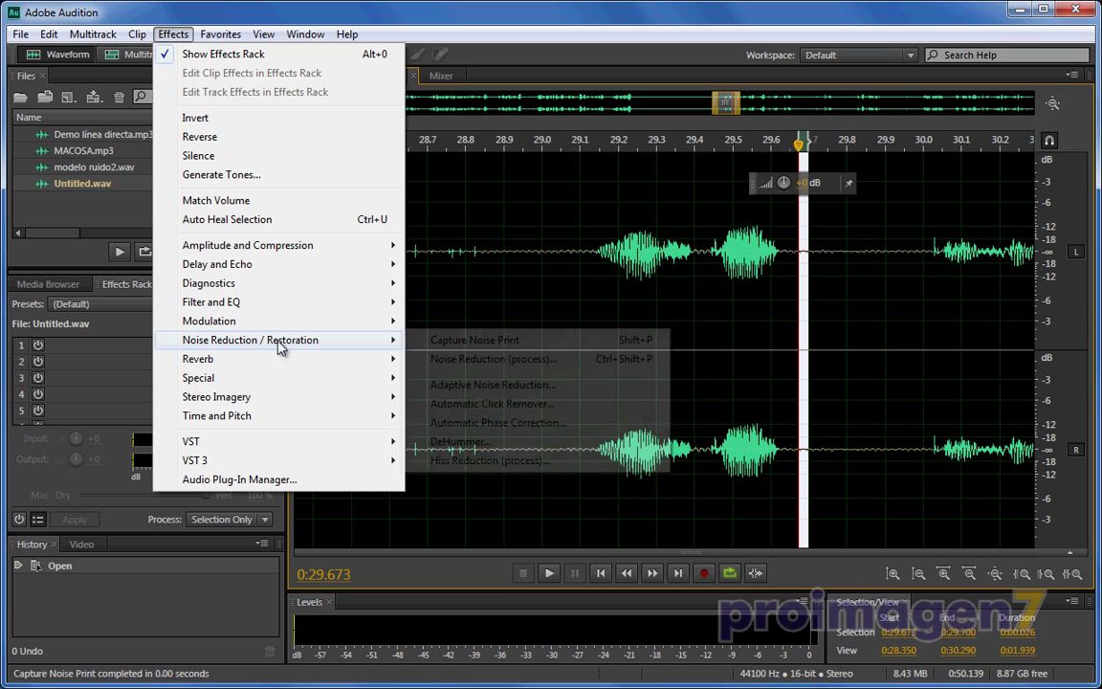
{"action": "left_click", "coordinate": [483, 361]}
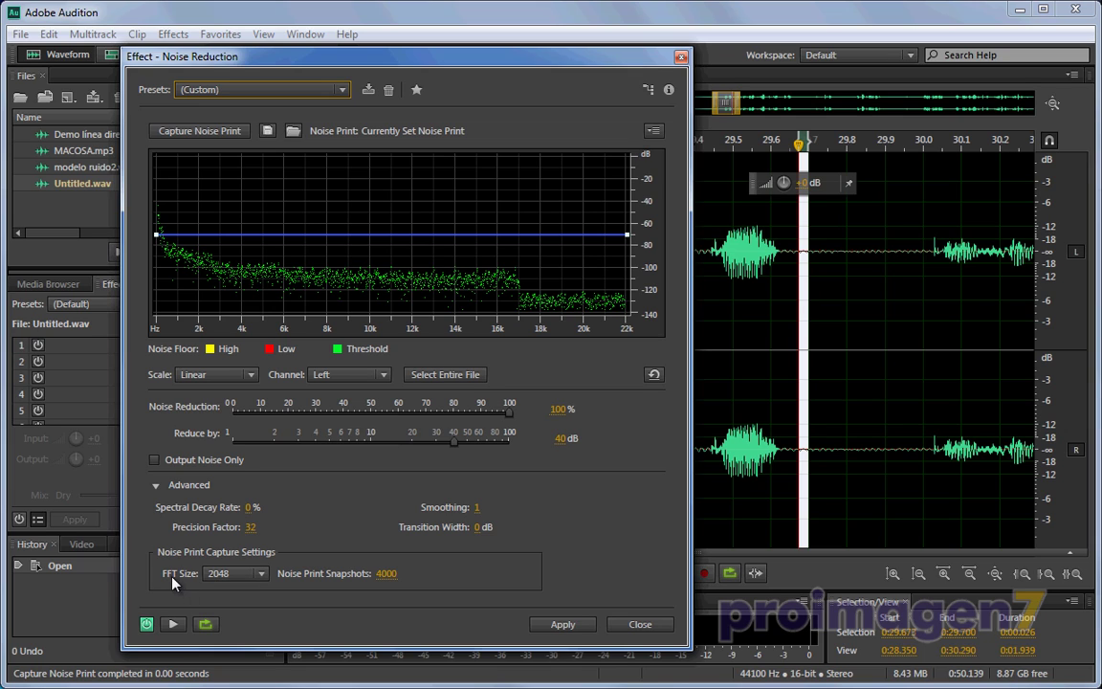
{"action": "left_click", "coordinate": [259, 575]}
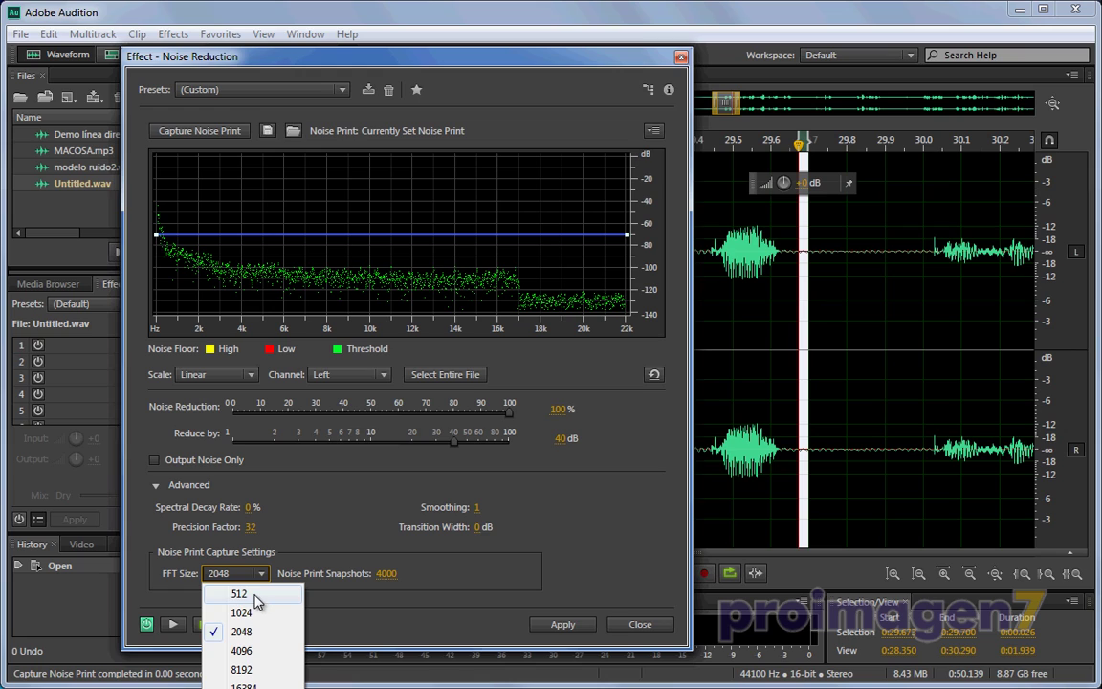
{"action": "left_click", "coordinate": [366, 605]}
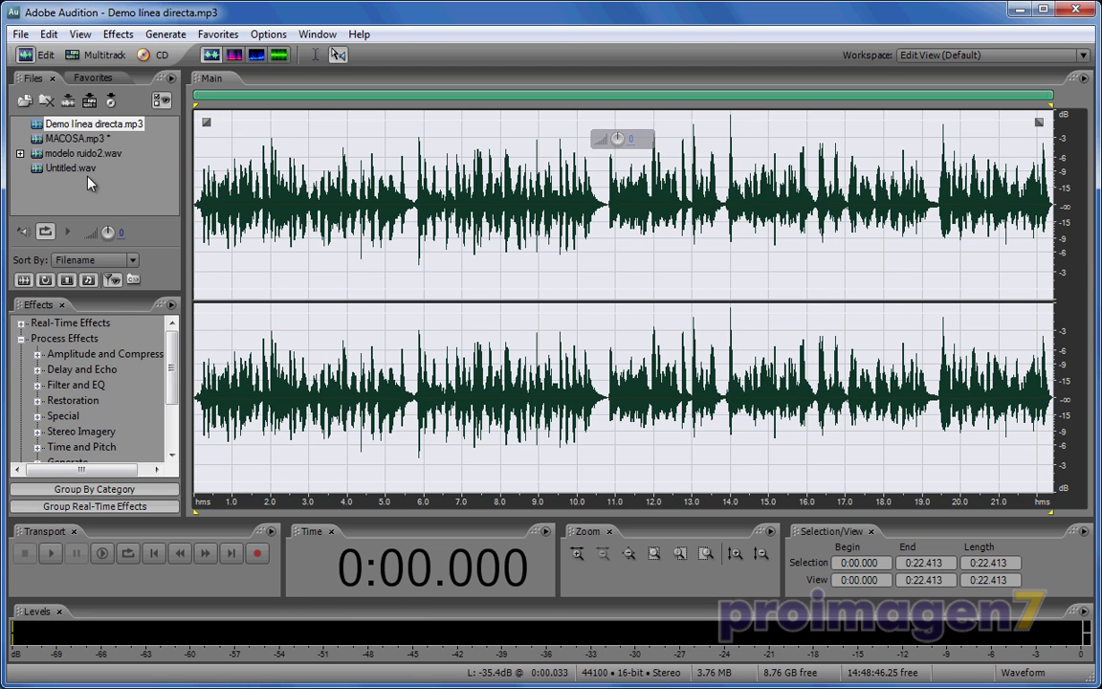
Step: Switch to the older Adobe Audition version, open Untitled.wav there, and activate the Time Selection tool
{"action": "left_click", "coordinate": [67, 168]}
{"action": "double_click", "coordinate": [67, 170]}
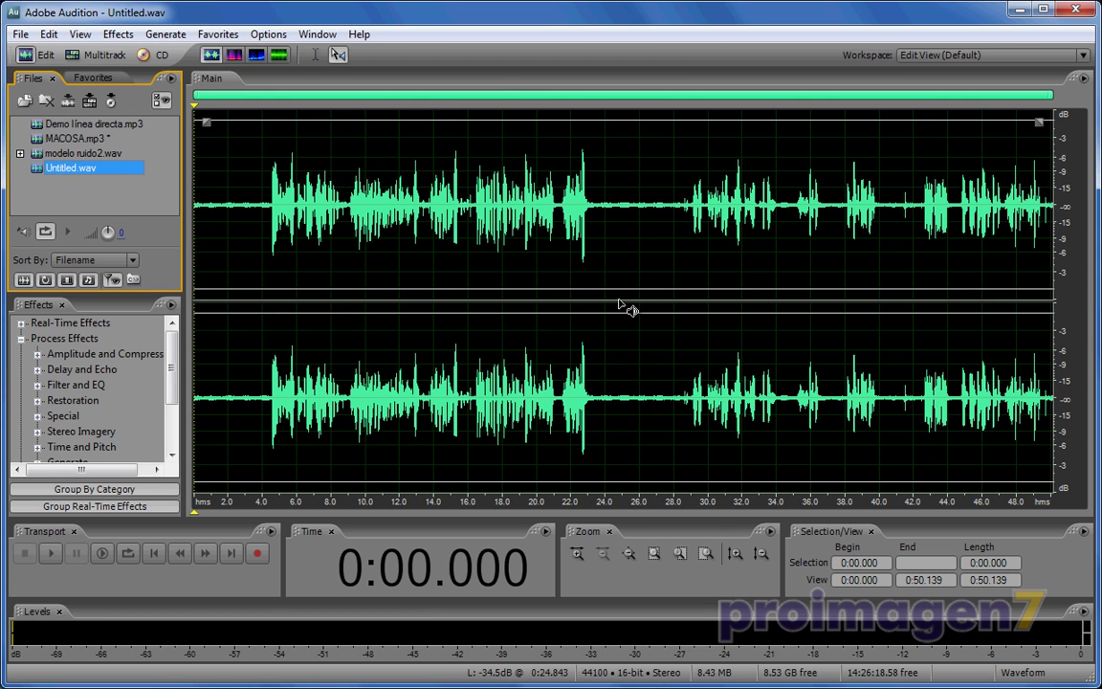
{"action": "left_click", "coordinate": [314, 54]}
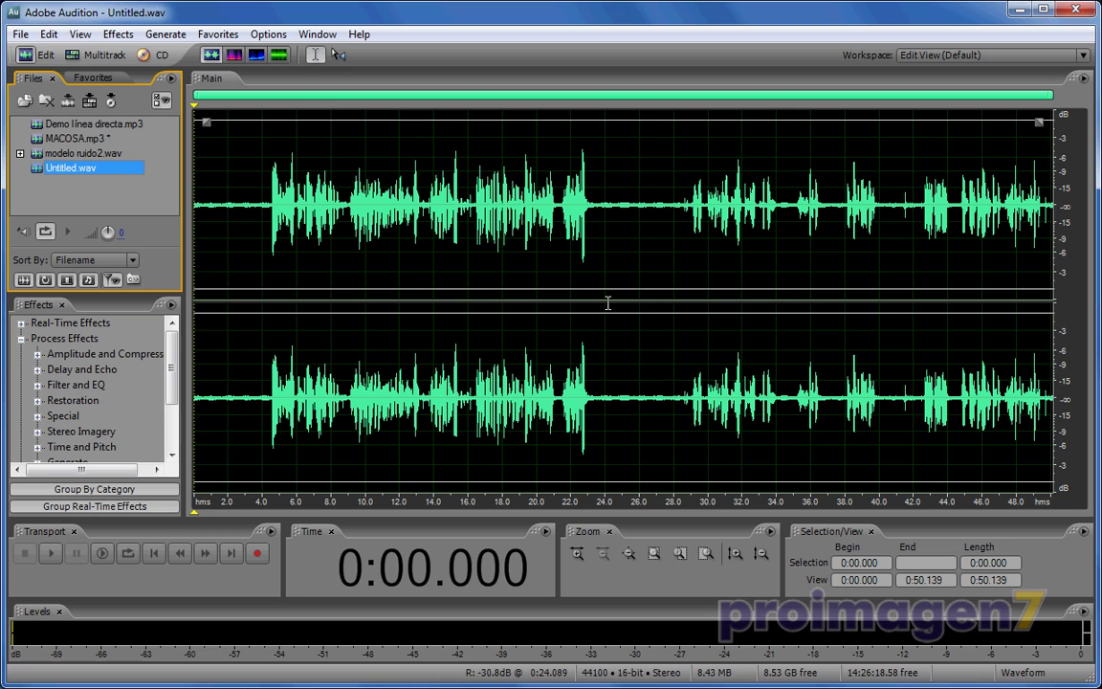
Step: Select the background noise from 0:24.000 to 0:24.063 in Untitled.wav and capture a noise reduction profile from it
{"action": "left_click", "coordinate": [607, 302]}
{"action": "scroll", "coordinate": [609, 302], "scroll_direction": "up", "scroll_amount": 5}
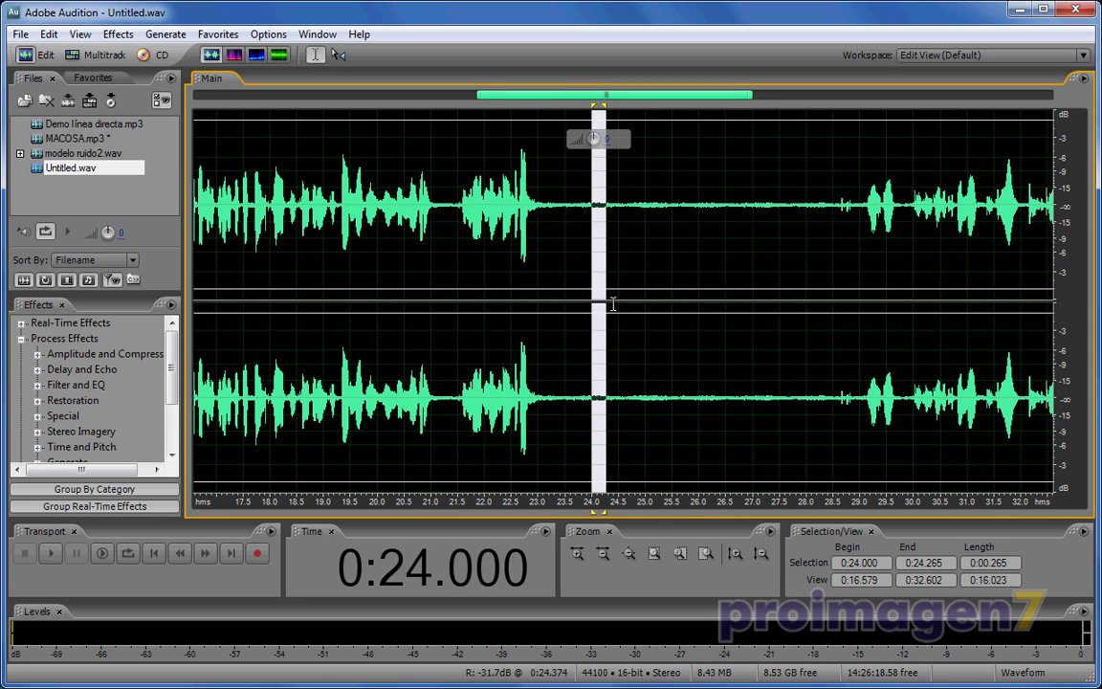
{"action": "left_click_drag", "start_coordinate": [594, 107], "coordinate": [561, 111]}
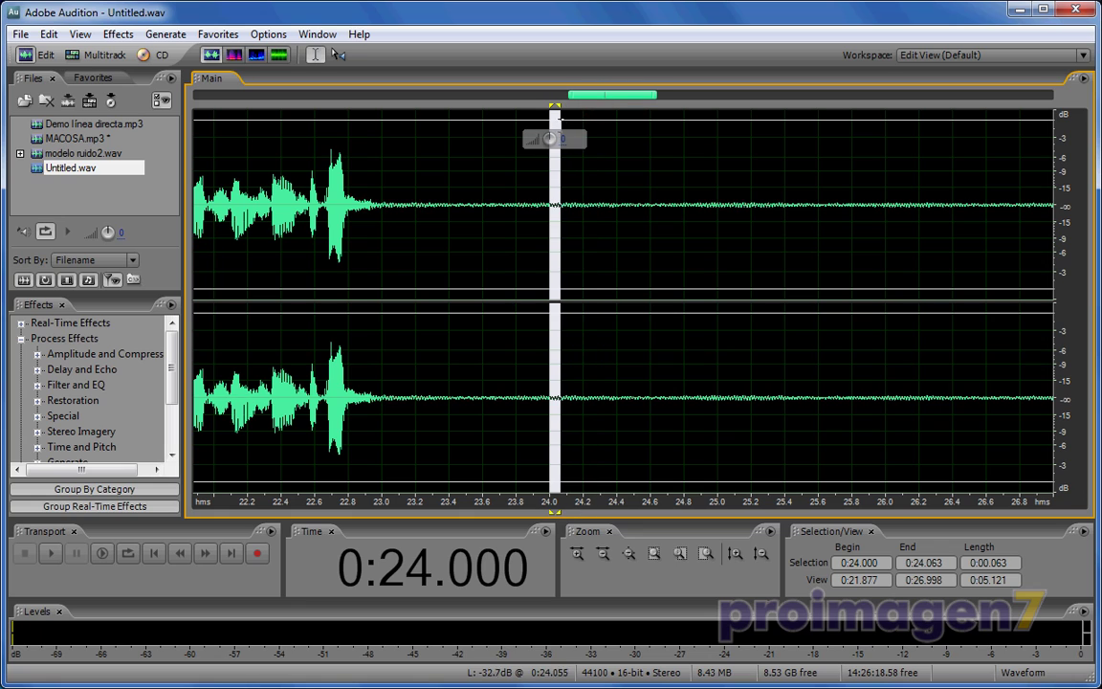
{"action": "right_click", "coordinate": [556, 298]}
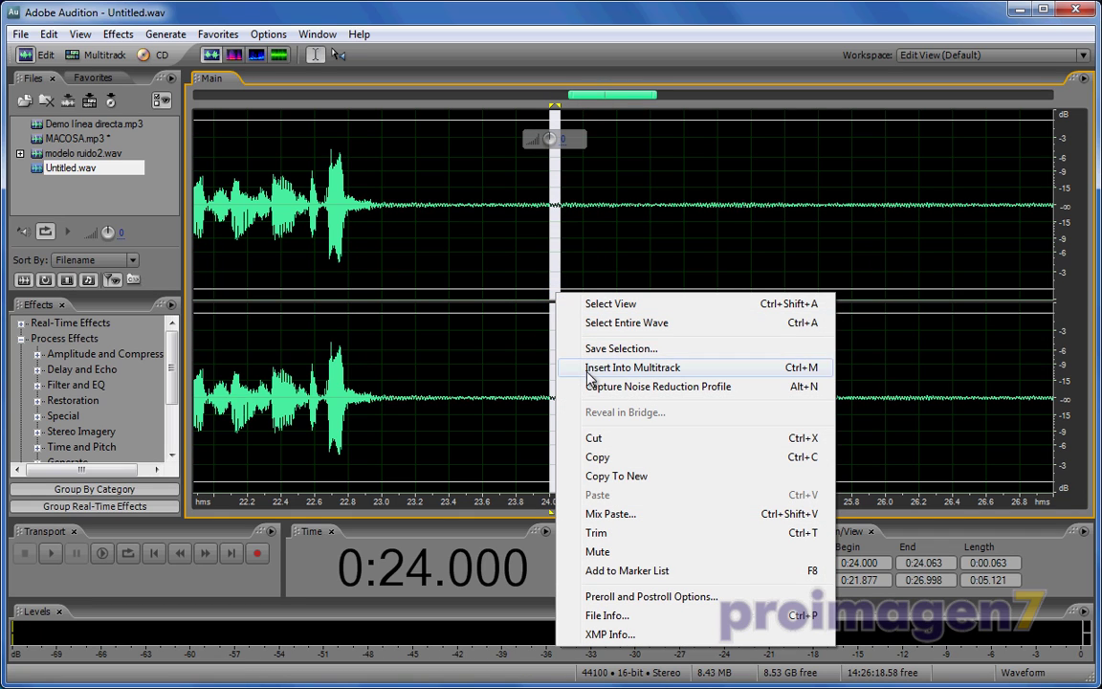
{"action": "left_click", "coordinate": [643, 385]}
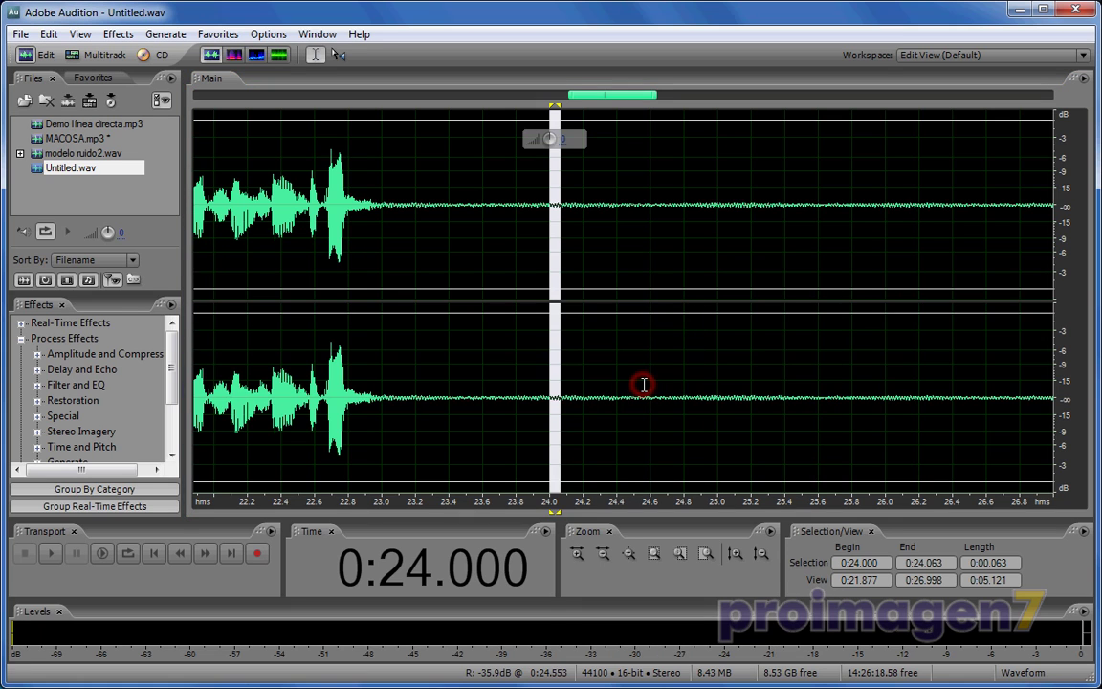
Step: Shorten the noise selection to end at 0:24.019 and try to capture a noise reduction profile from it
{"action": "scroll", "coordinate": [551, 297], "scroll_direction": "up", "scroll_amount": 4}
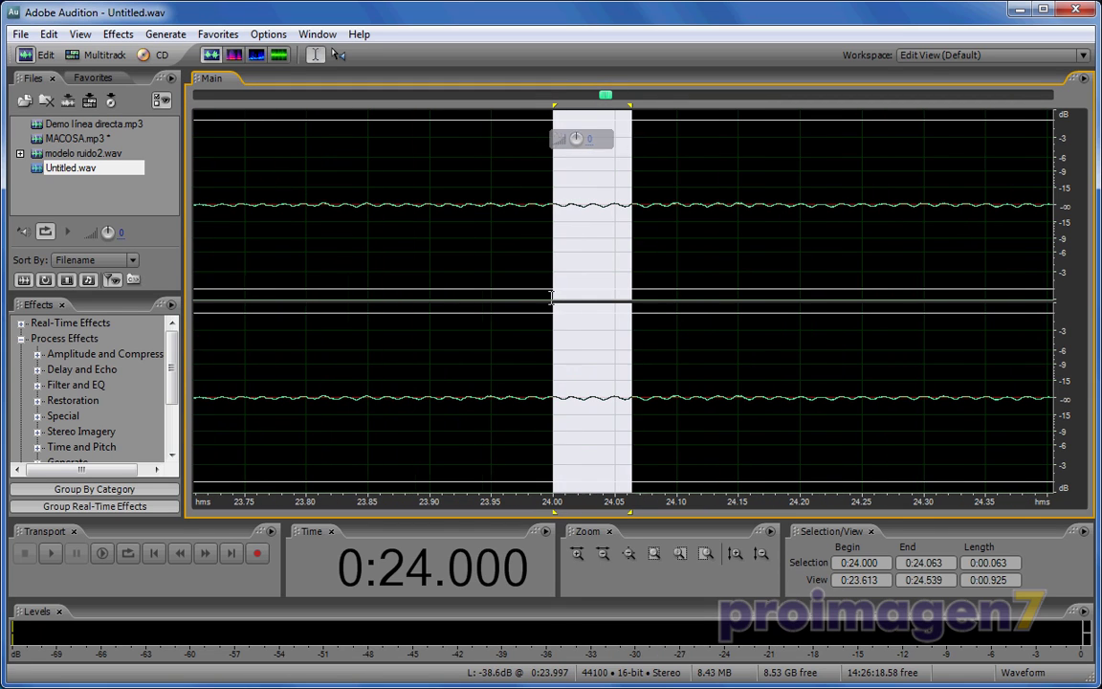
{"action": "left_click_drag", "start_coordinate": [631, 112], "coordinate": [577, 119]}
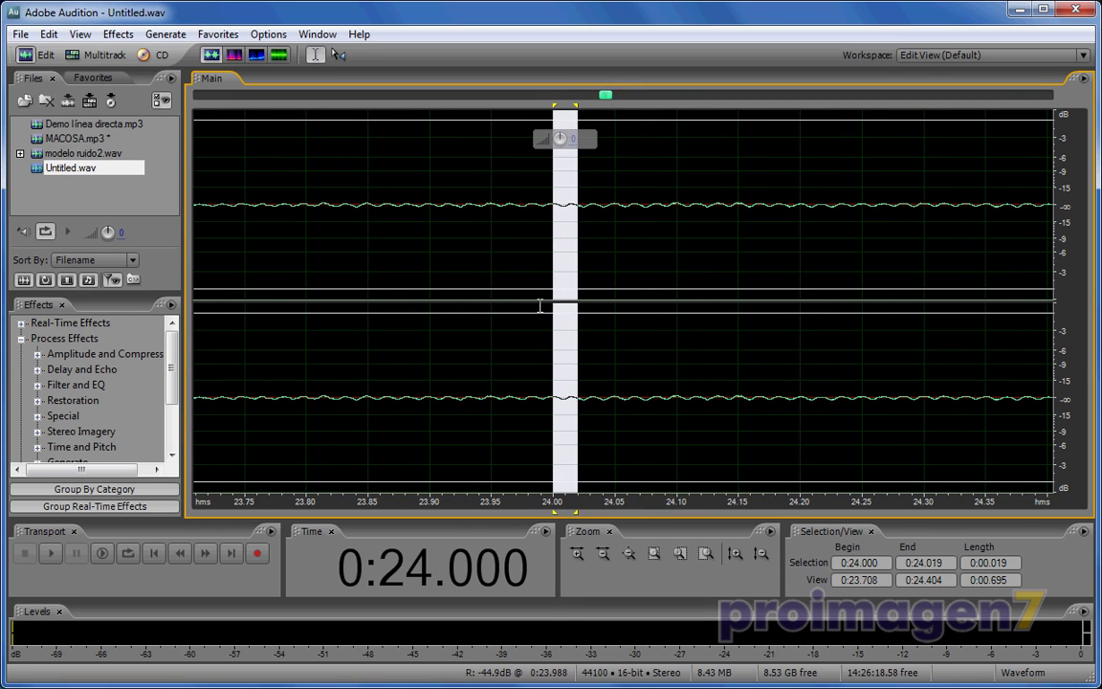
{"action": "right_click", "coordinate": [563, 302]}
{"action": "left_click", "coordinate": [620, 392]}
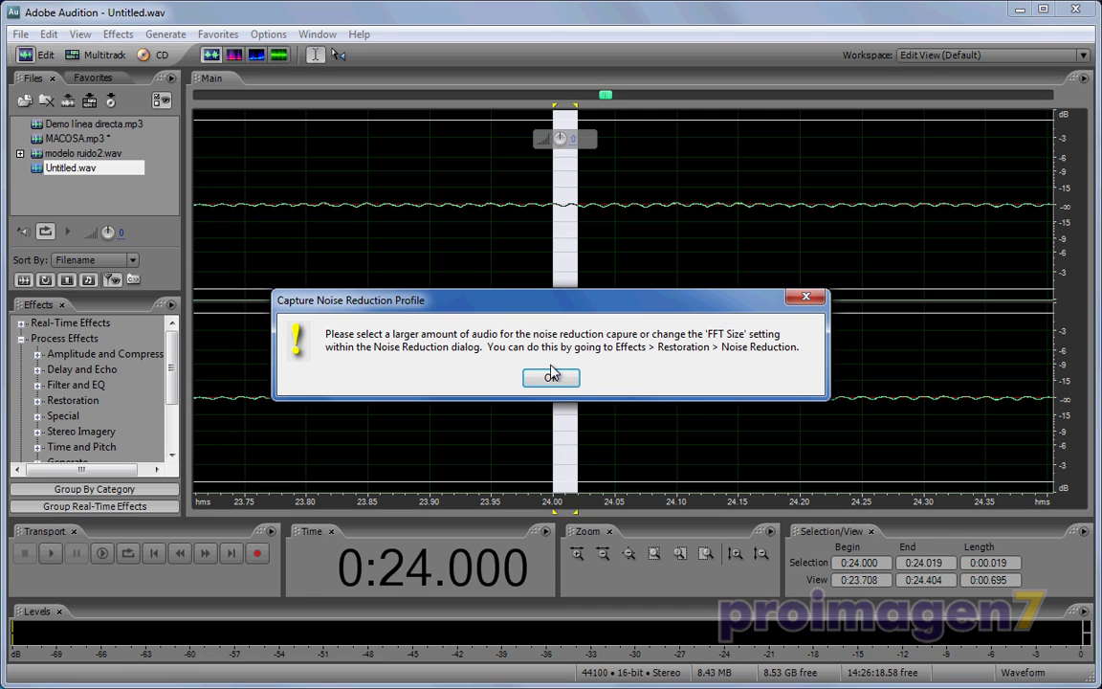
{"action": "left_click", "coordinate": [551, 376]}
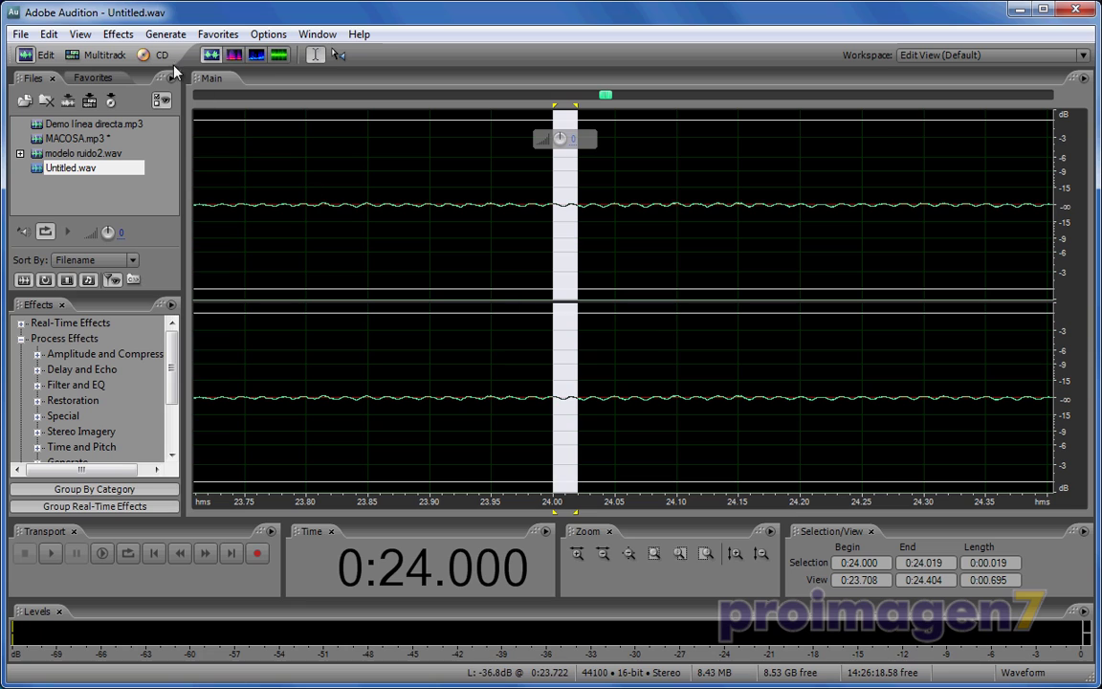
Step: Examine the FFT Size choices in the older version's Noise Reduction effect, and close the effect without applying it
{"action": "left_click", "coordinate": [118, 35]}
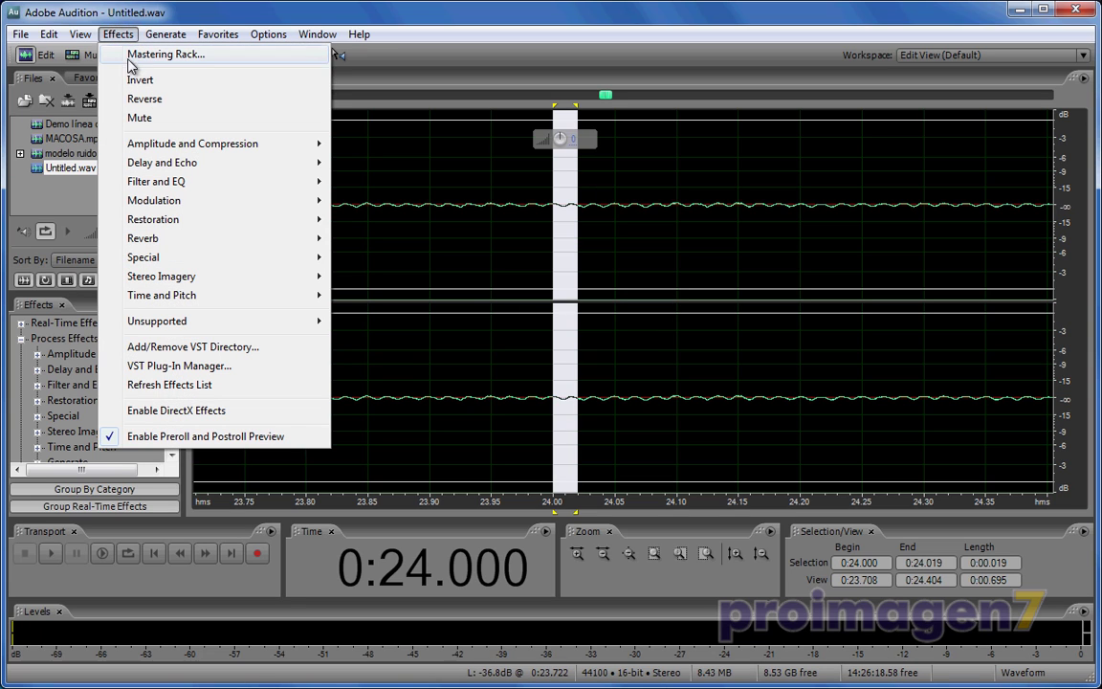
{"action": "mouse_move", "coordinate": [164, 226]}
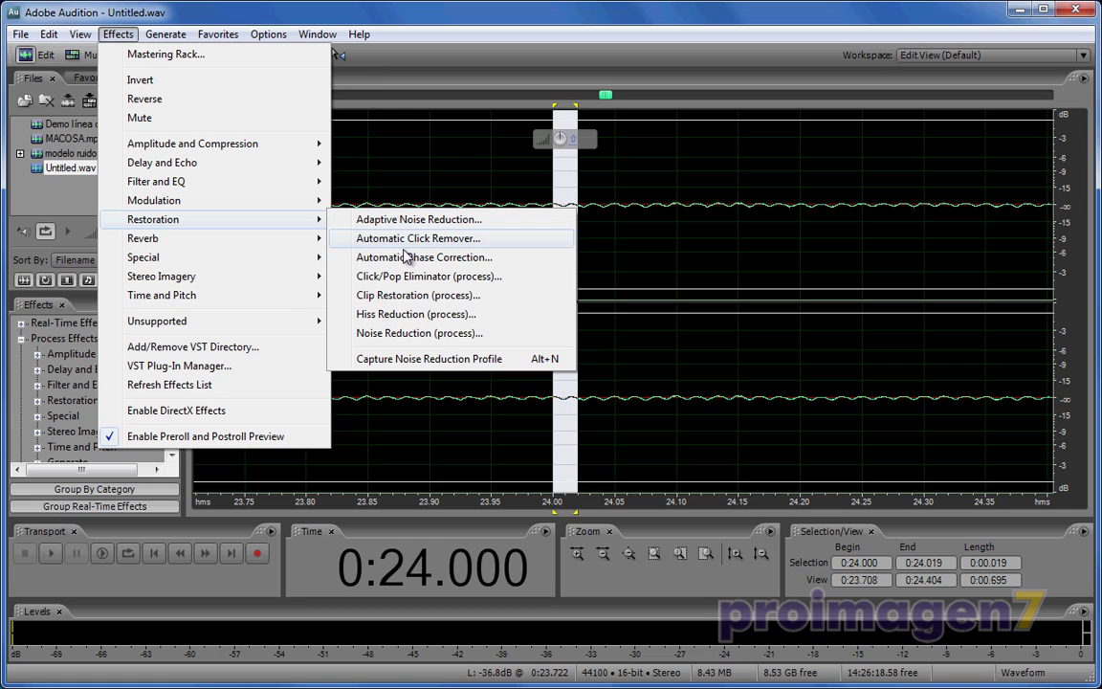
{"action": "left_click", "coordinate": [403, 333]}
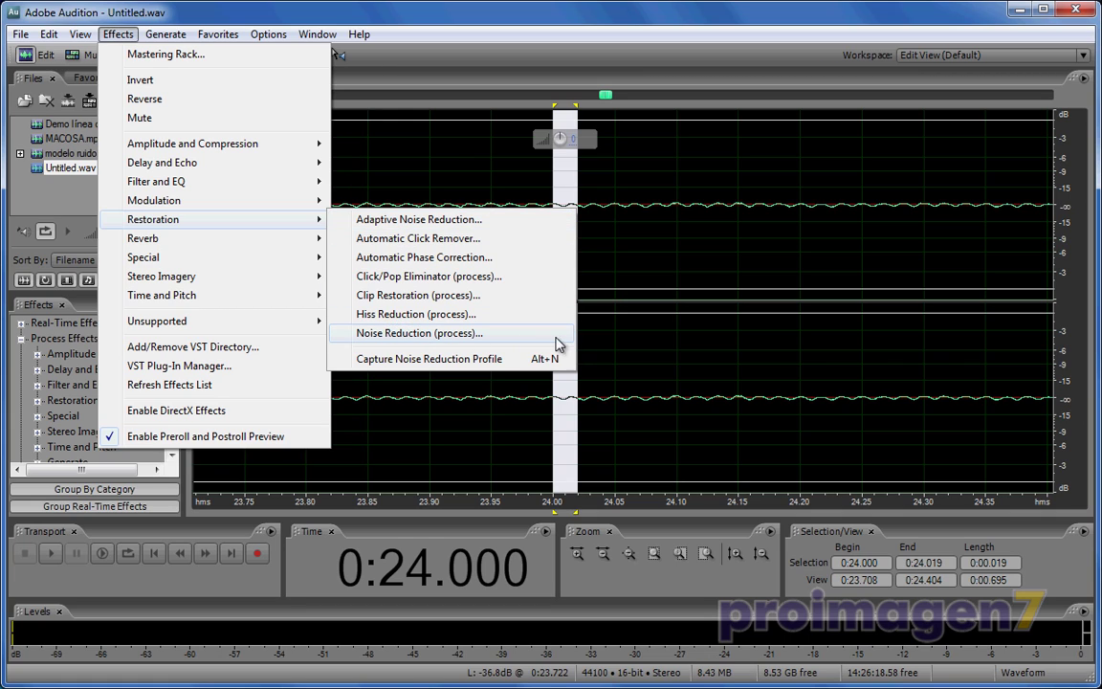
{"action": "left_click", "coordinate": [401, 334]}
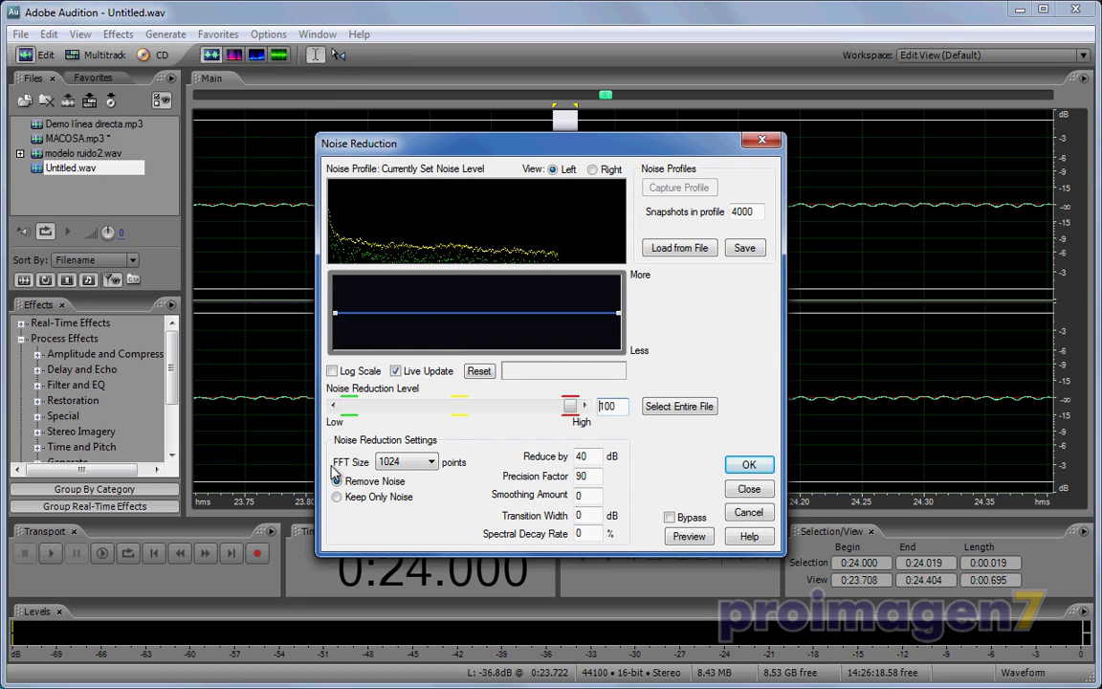
{"action": "left_click", "coordinate": [430, 462]}
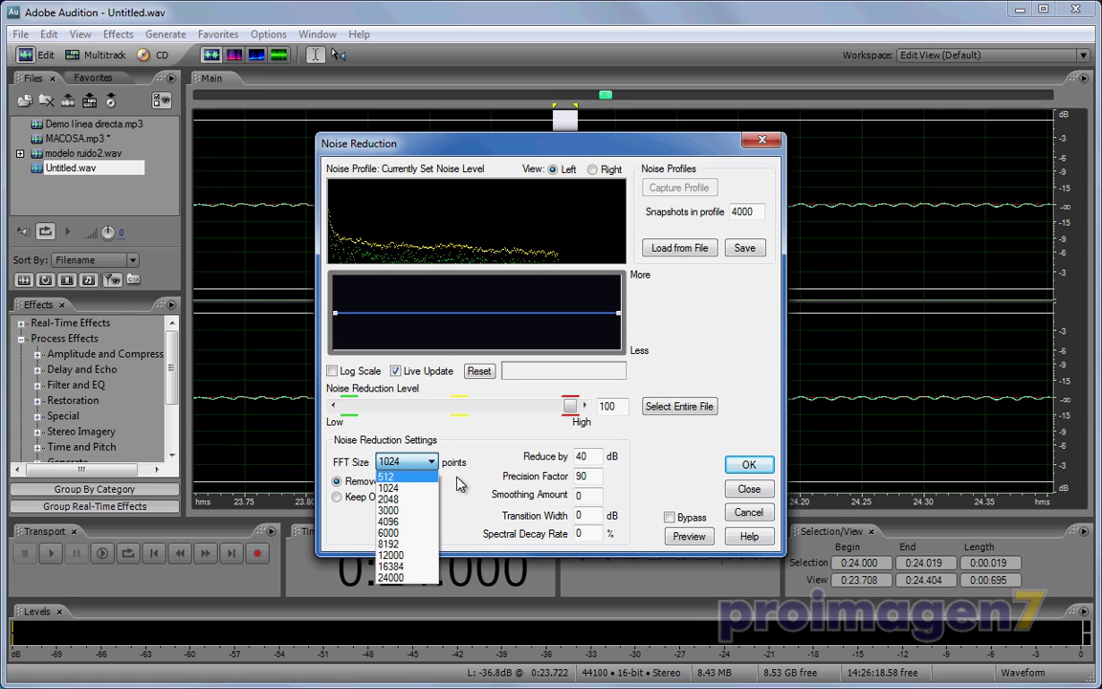
{"action": "left_click", "coordinate": [432, 462]}
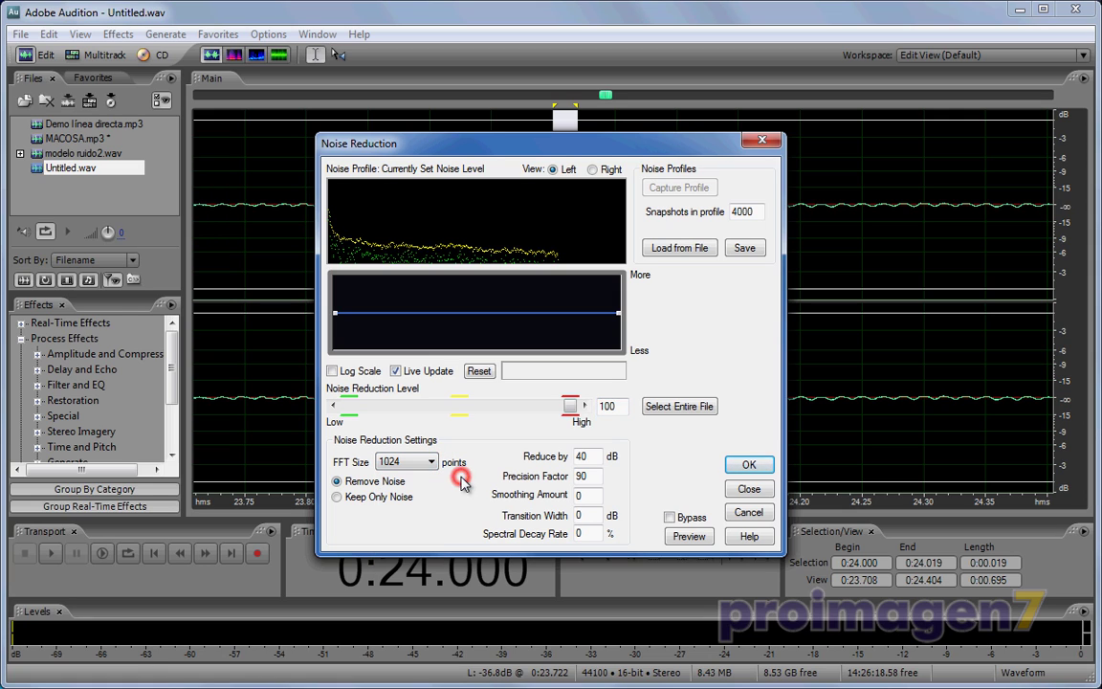
{"action": "left_click", "coordinate": [751, 490]}
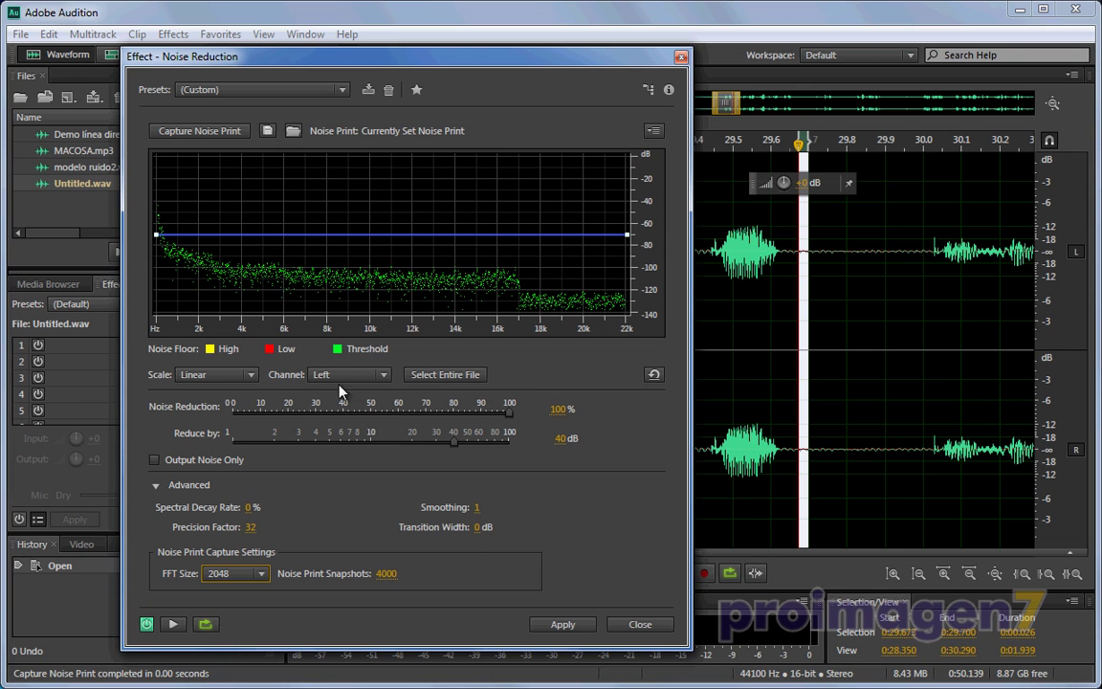
Step: Switch back to the newer Adobe Audition, review the Noise Reduction FFT Size options, and close the effect without applying it
{"action": "left_click", "coordinate": [222, 572]}
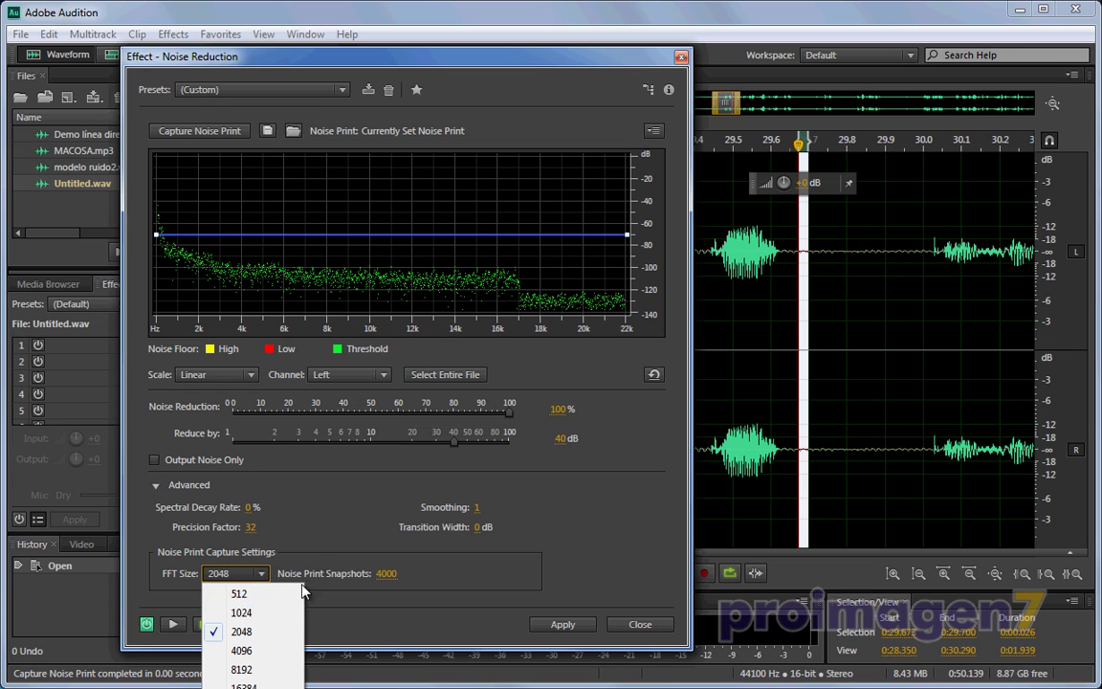
{"action": "left_click", "coordinate": [313, 551]}
{"action": "left_click", "coordinate": [640, 624]}
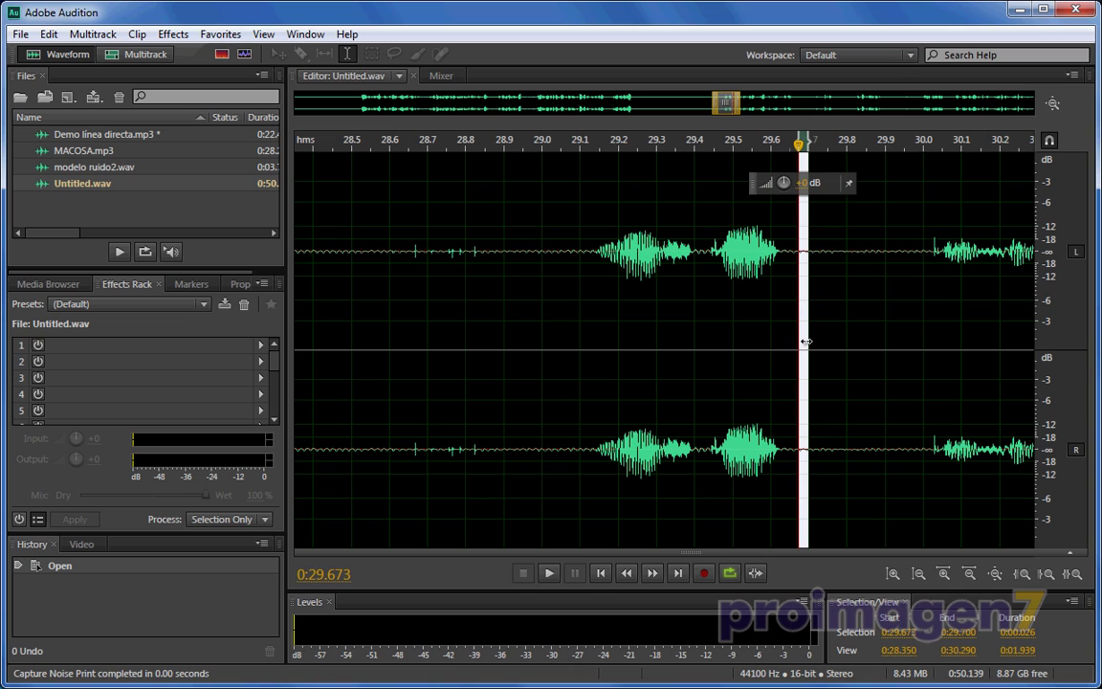
Step: Copy the selected pause from Untitled.wav and paste it into a new stereo audio file, Untitled 1, at 44100 Hz and 16 bits
{"action": "key", "text": "ctrl+c"}
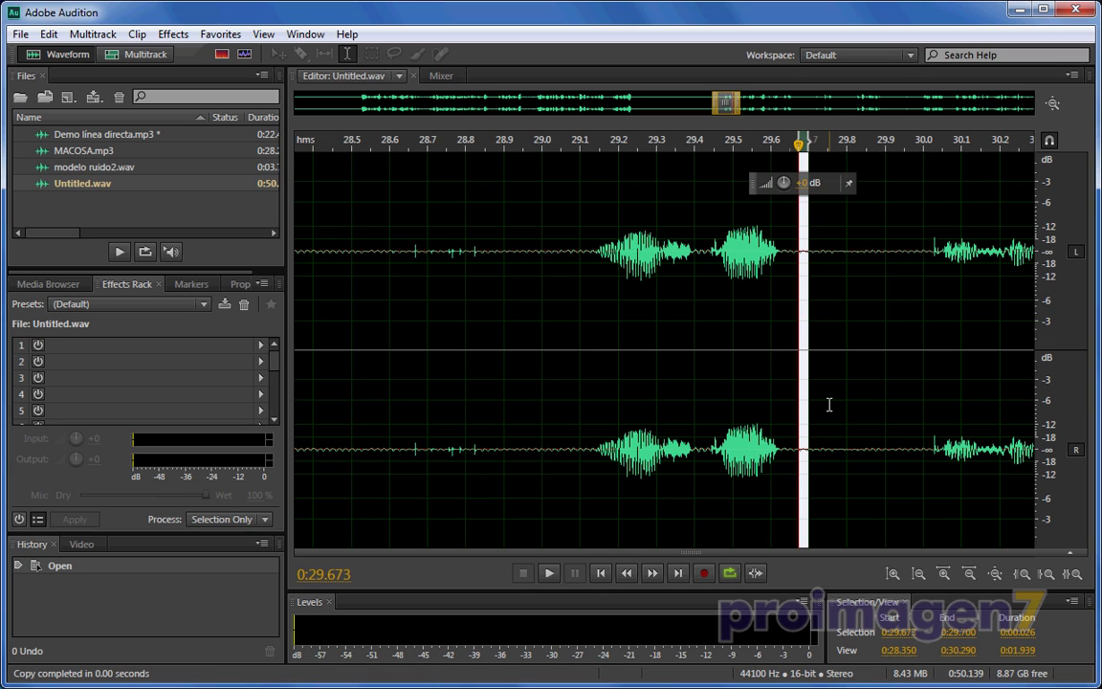
{"action": "left_click", "coordinate": [20, 34]}
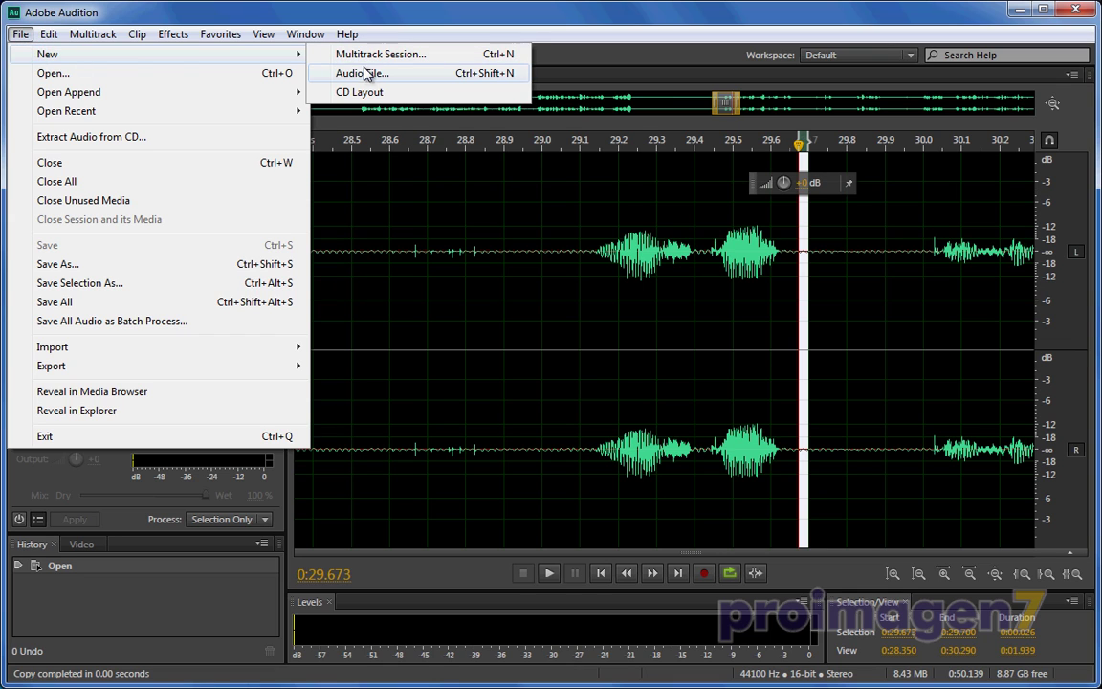
{"action": "left_click", "coordinate": [363, 77]}
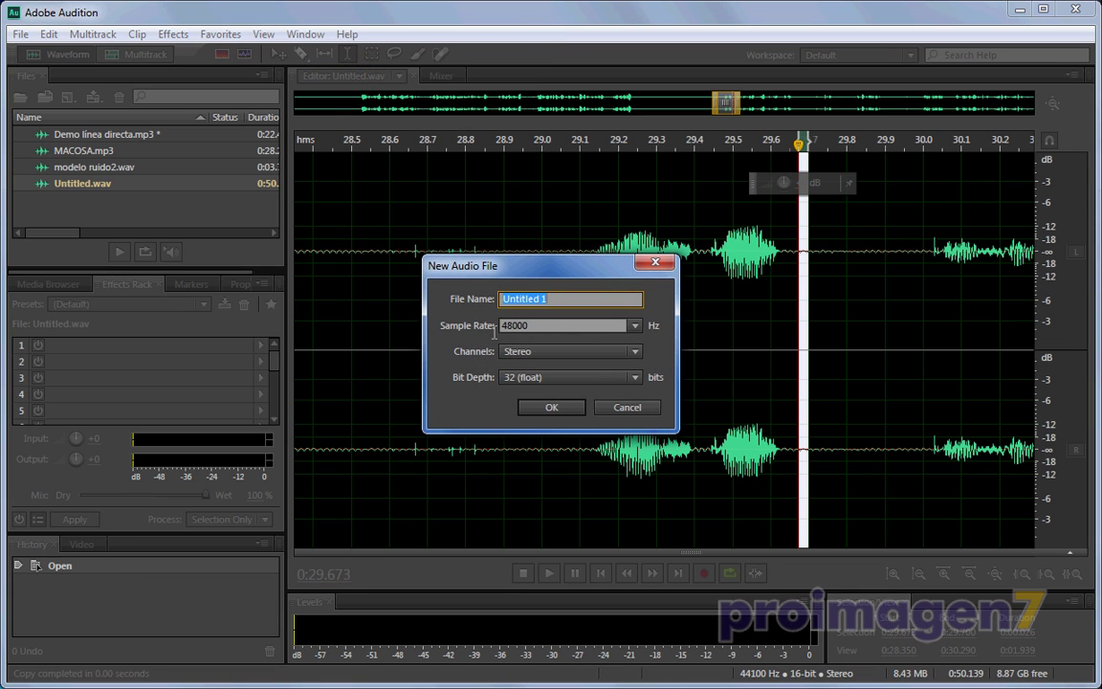
{"action": "left_click", "coordinate": [634, 325]}
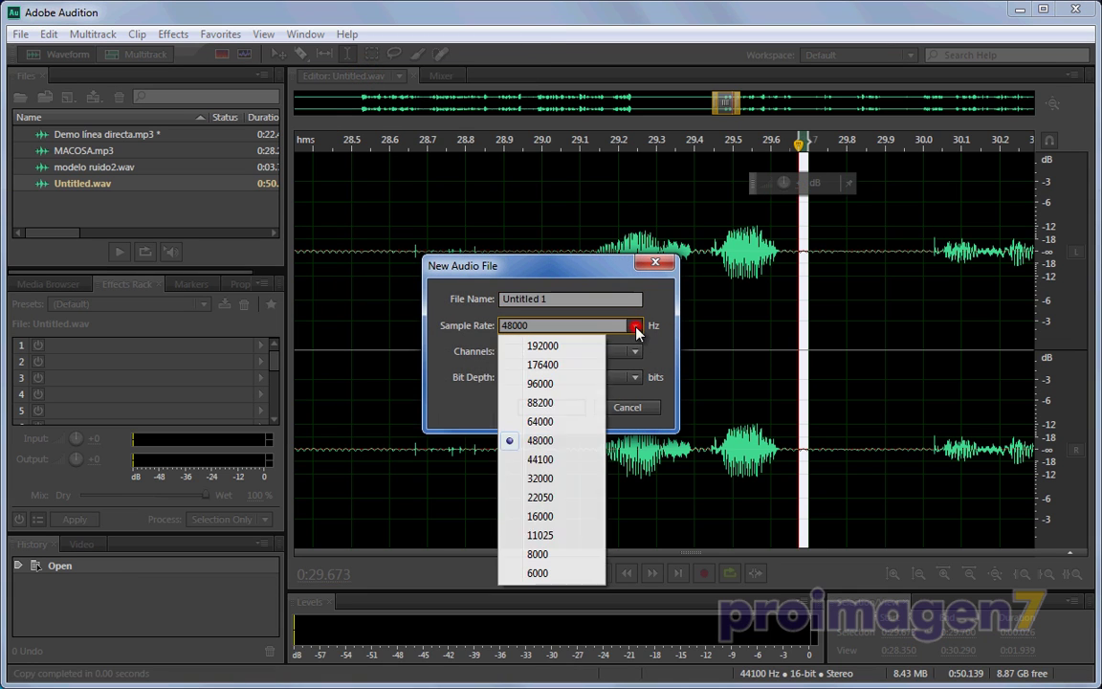
{"action": "left_click", "coordinate": [553, 460]}
{"action": "left_click", "coordinate": [634, 377]}
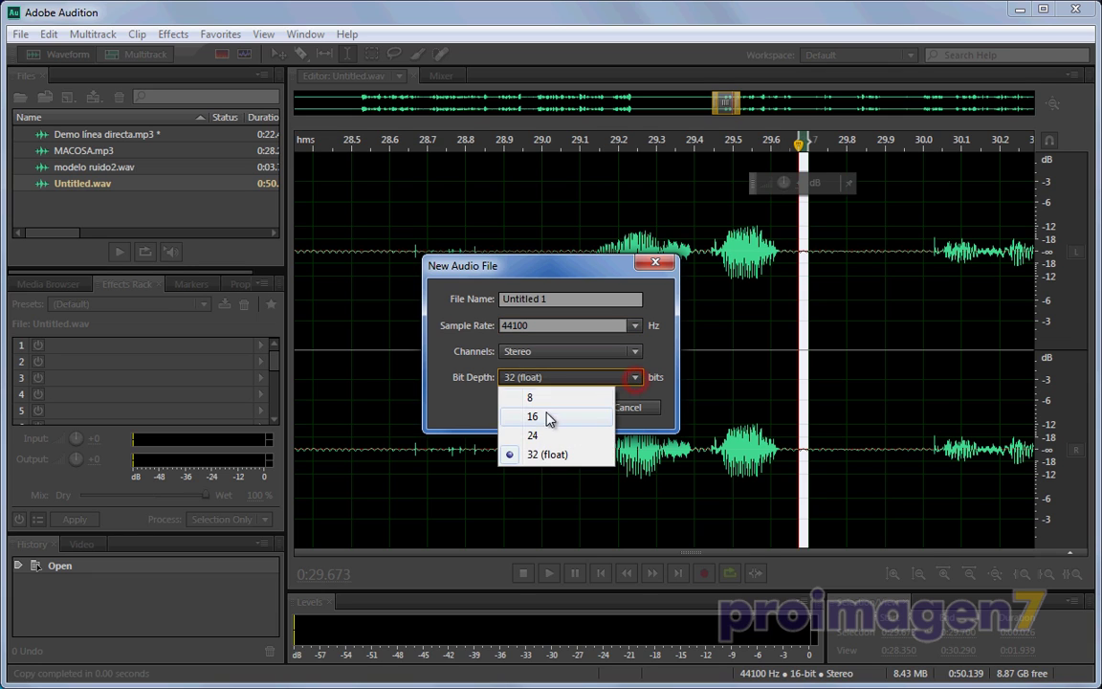
{"action": "left_click", "coordinate": [543, 417]}
{"action": "left_click", "coordinate": [551, 407]}
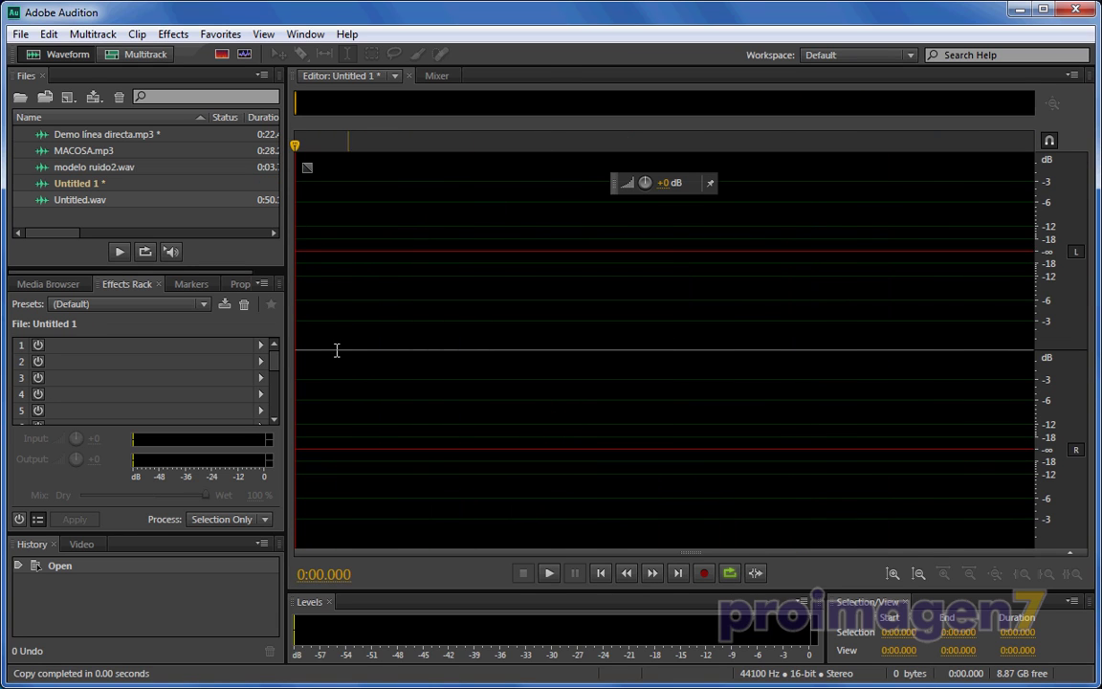
{"action": "key", "text": "ctrl+v"}
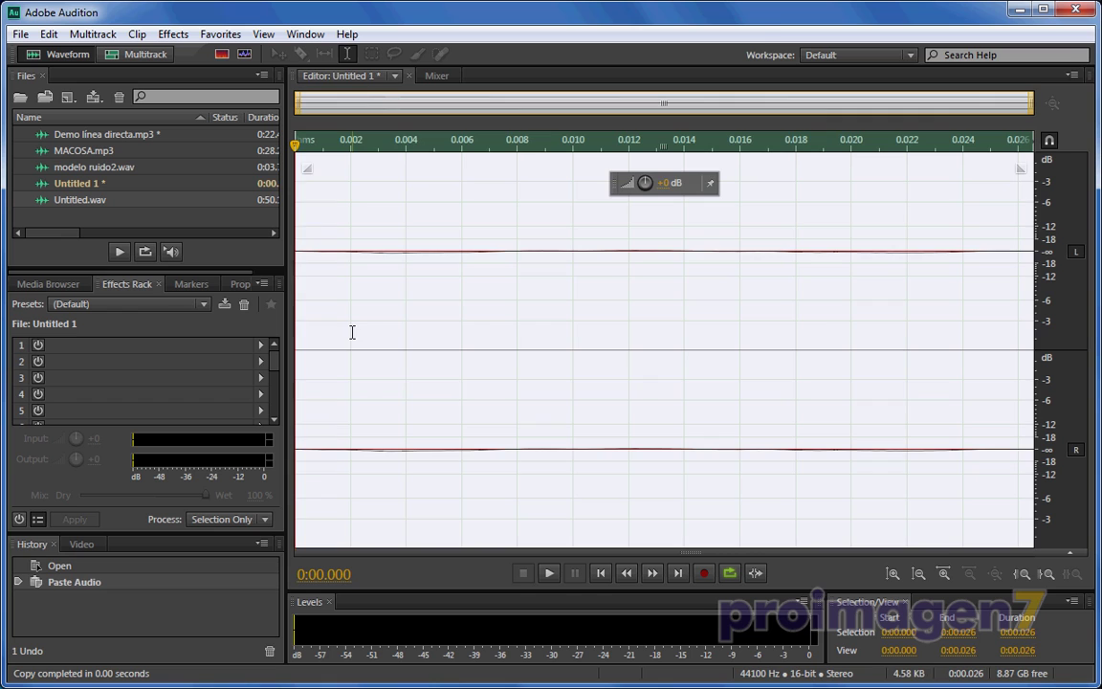
Step: Insert 2 seconds of silence at the end of Untitled 1, directly after the pasted noise
{"action": "left_click", "coordinate": [551, 358]}
{"action": "key", "text": "End"}
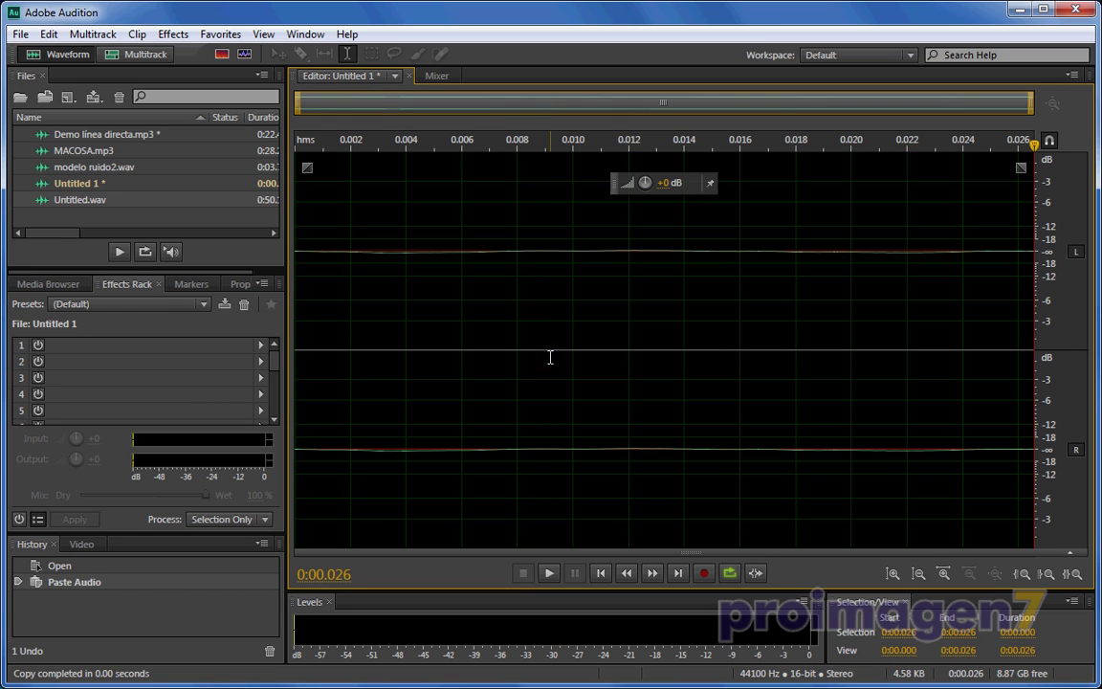
{"action": "left_click", "coordinate": [50, 35]}
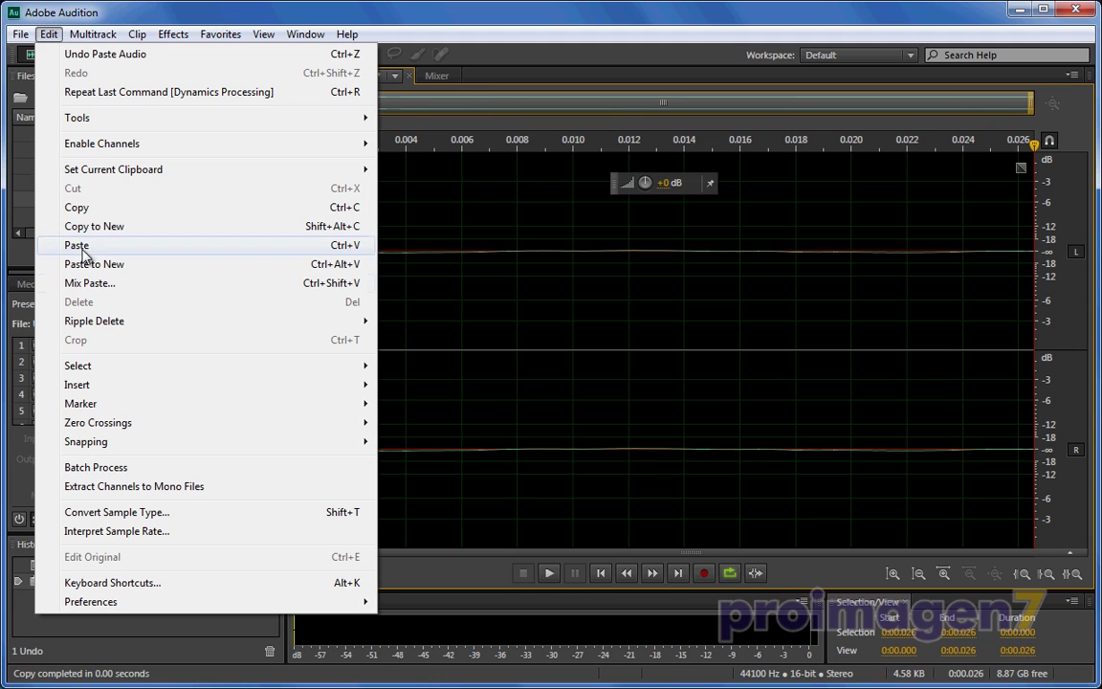
{"action": "mouse_move", "coordinate": [86, 386]}
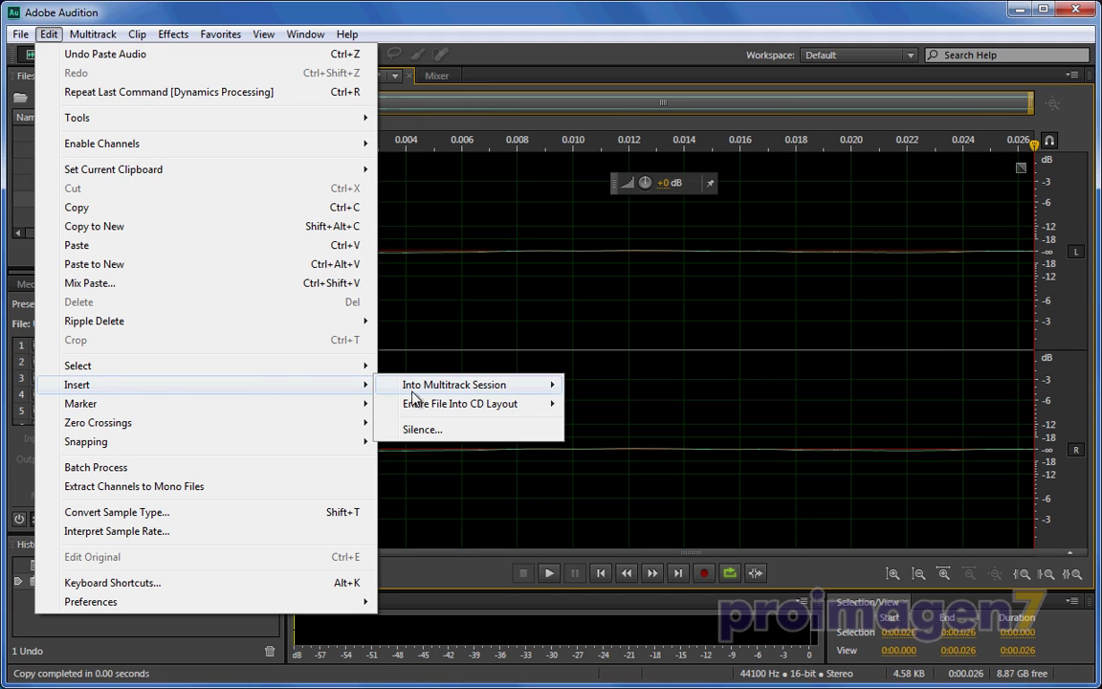
{"action": "left_click", "coordinate": [446, 430]}
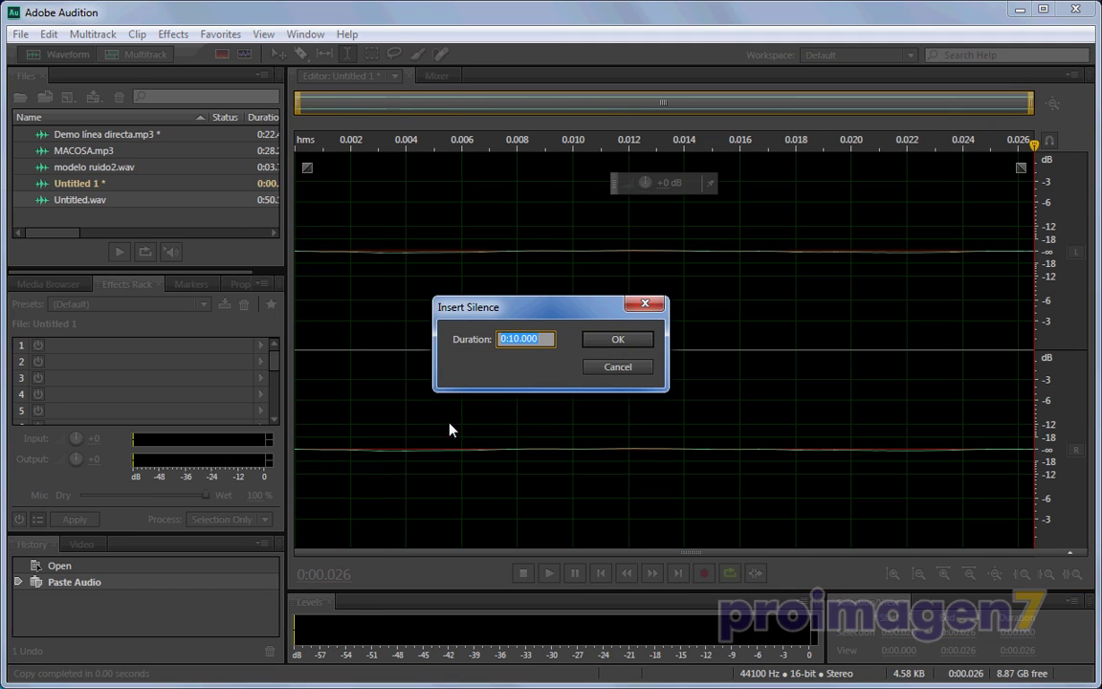
{"action": "key", "text": "End"}
{"action": "key", "text": "BackSpace"}
{"action": "type", "text": "2"}
{"action": "left_click", "coordinate": [602, 340]}
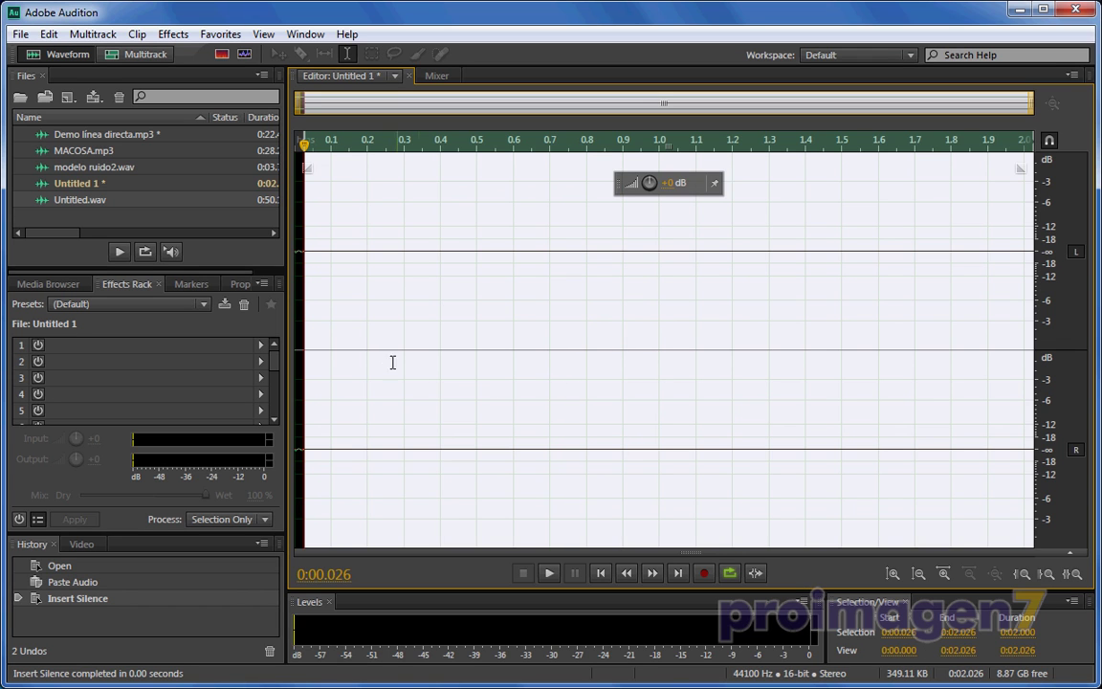
Step: Select the short noise in Untitled 1, part of the silence and the range from the start to about 0:00.762, and clear the selection
{"action": "left_click", "coordinate": [388, 330]}
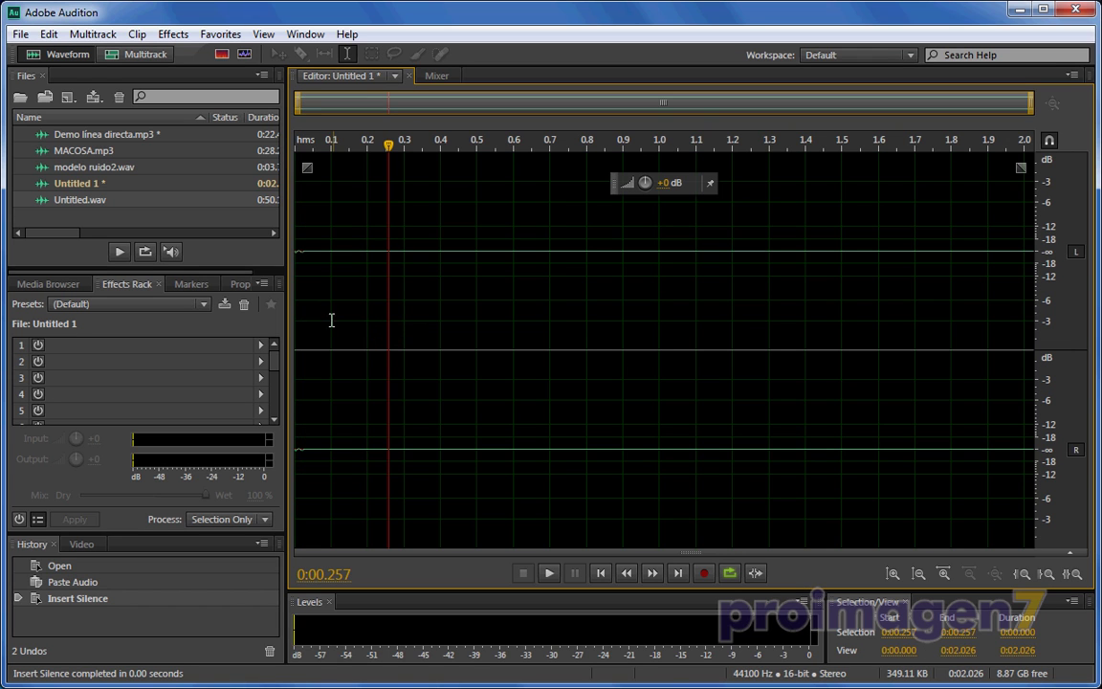
{"action": "left_click_drag", "start_coordinate": [303, 254], "coordinate": [294, 254]}
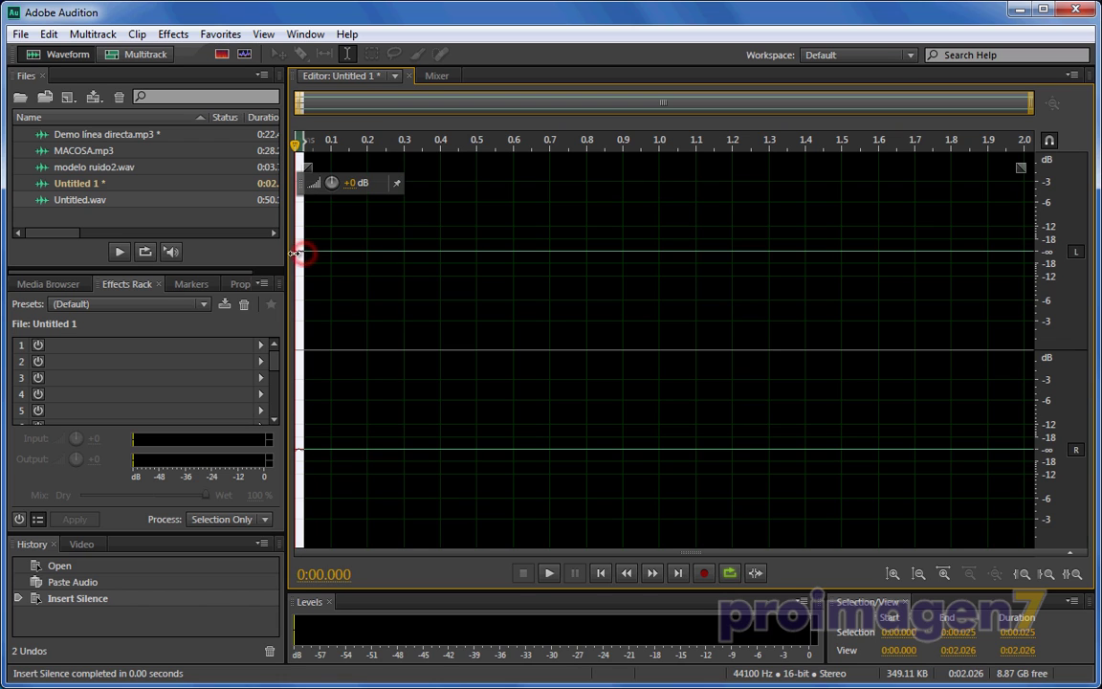
{"action": "left_click_drag", "start_coordinate": [319, 349], "coordinate": [585, 349]}
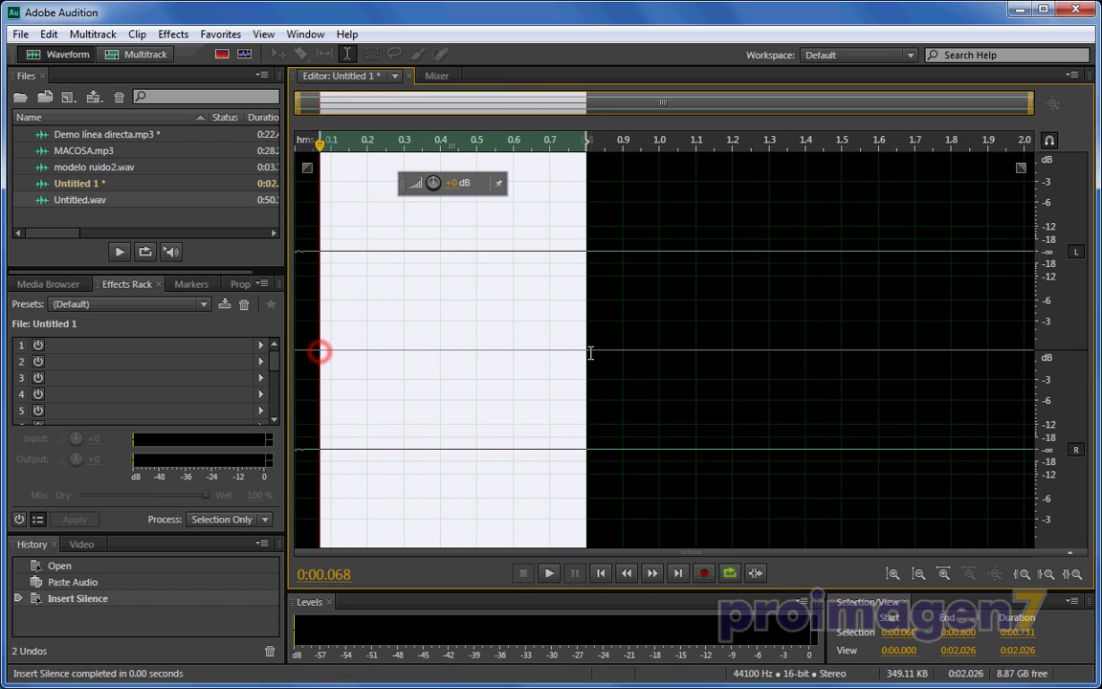
{"action": "left_click", "coordinate": [685, 346]}
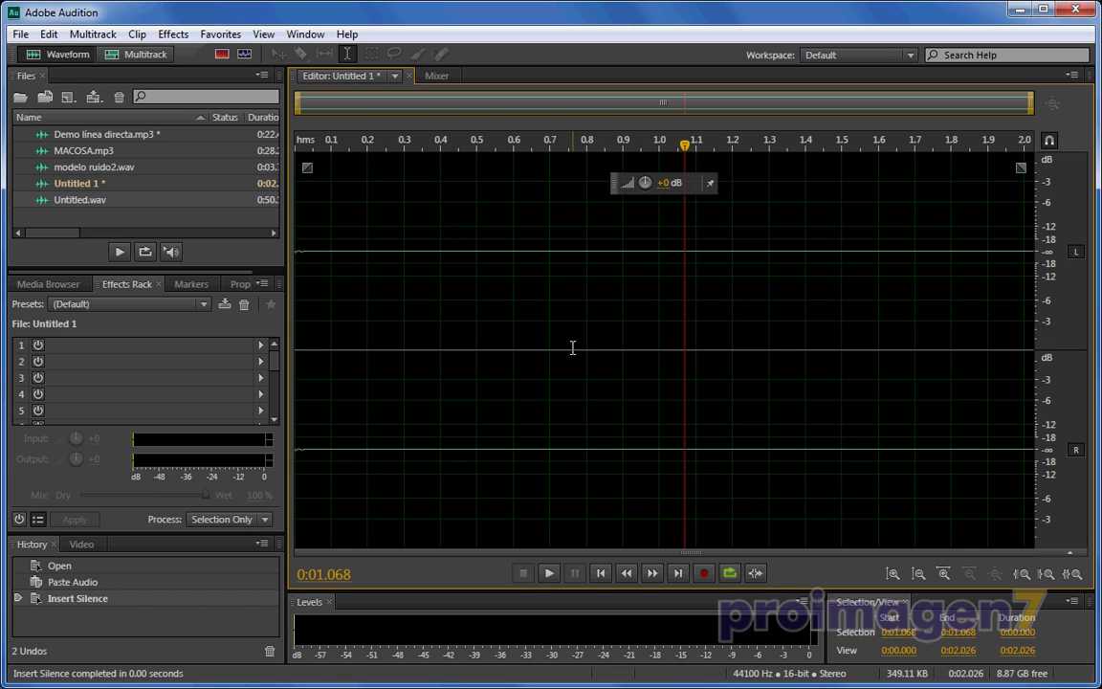
{"action": "left_click_drag", "start_coordinate": [573, 347], "coordinate": [230, 332]}
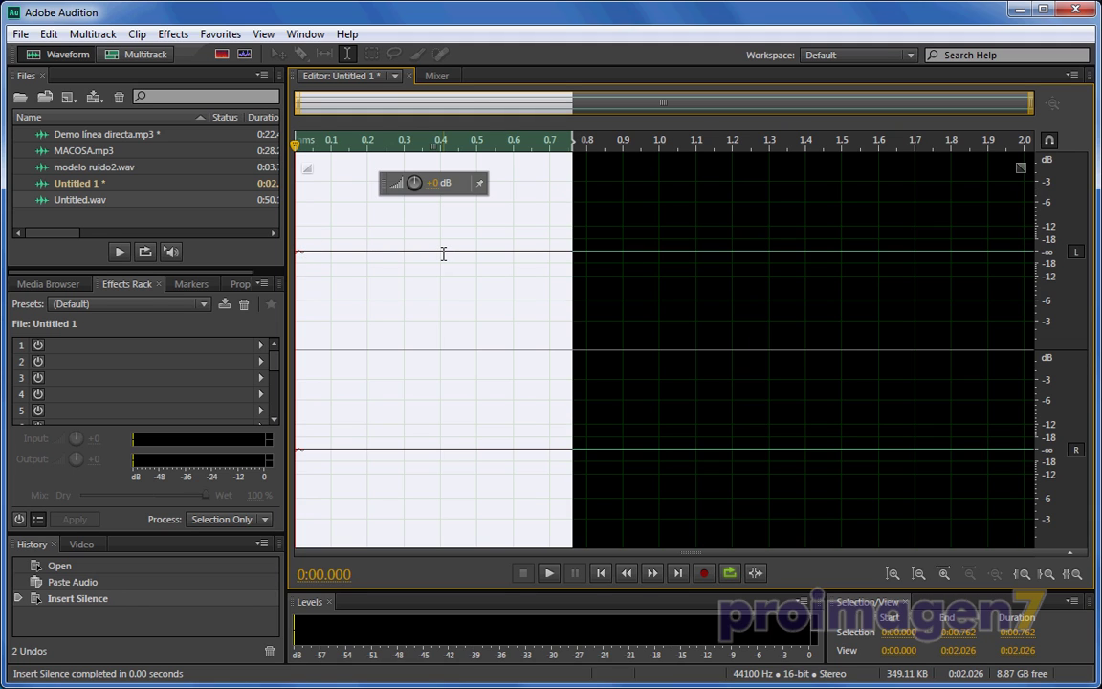
{"action": "left_click", "coordinate": [456, 362]}
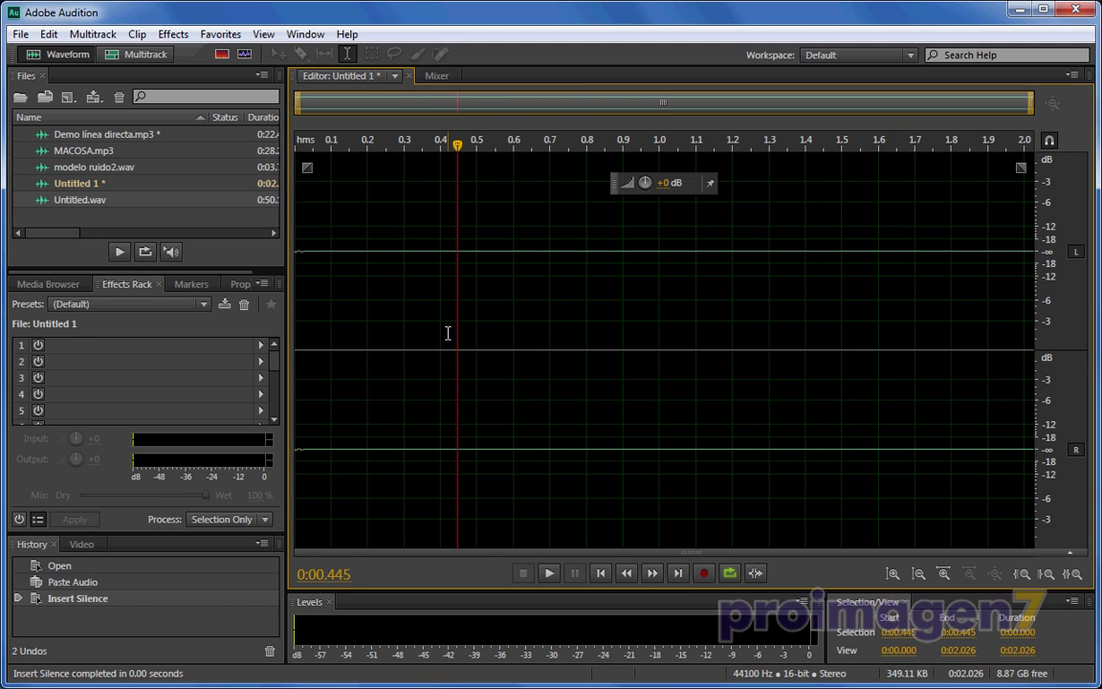
Step: Show Untitled.wav in the editor, select its opening noise from the start to 0:02.000, and capture a noise print from it
{"action": "left_click", "coordinate": [394, 75]}
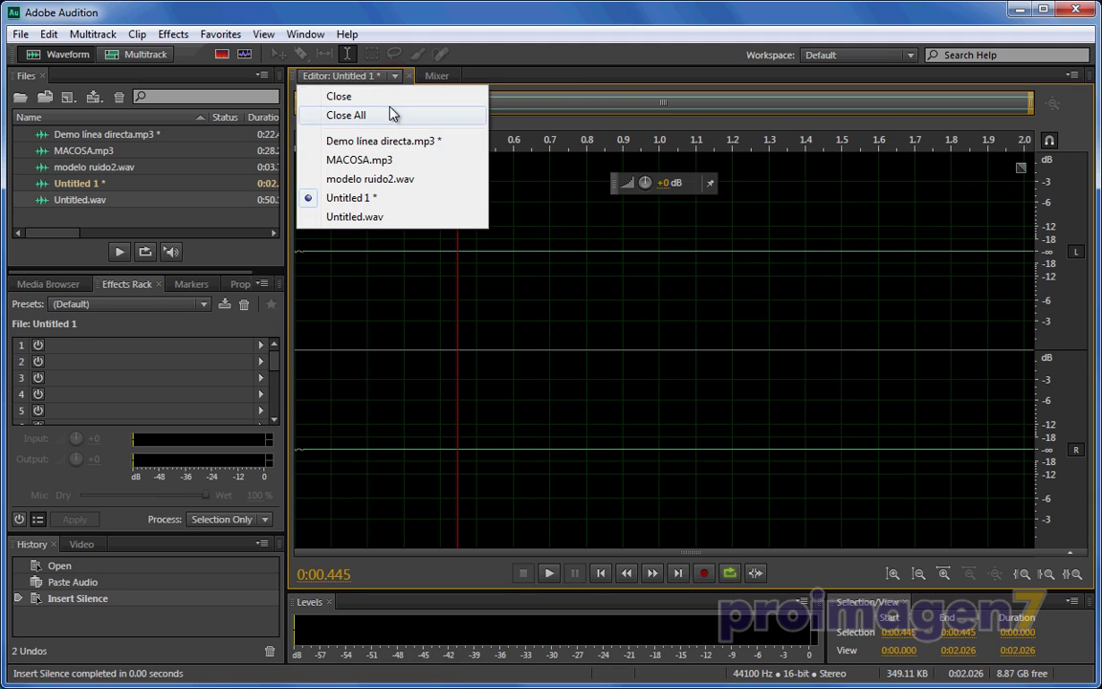
{"action": "left_click", "coordinate": [378, 216]}
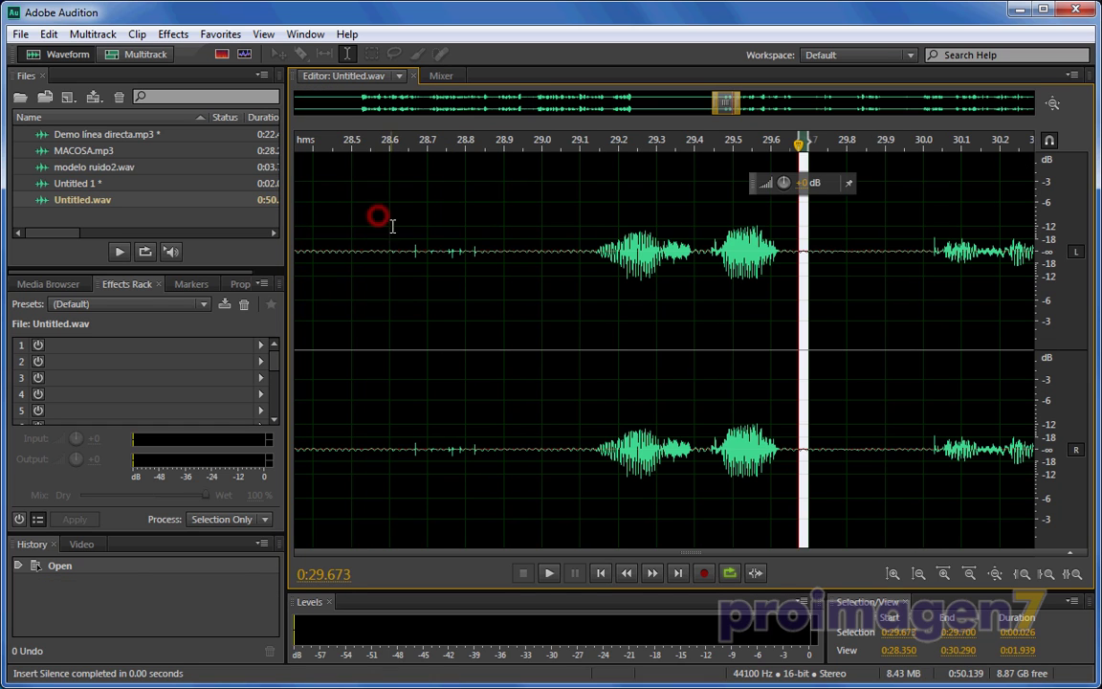
{"action": "left_click", "coordinate": [772, 358]}
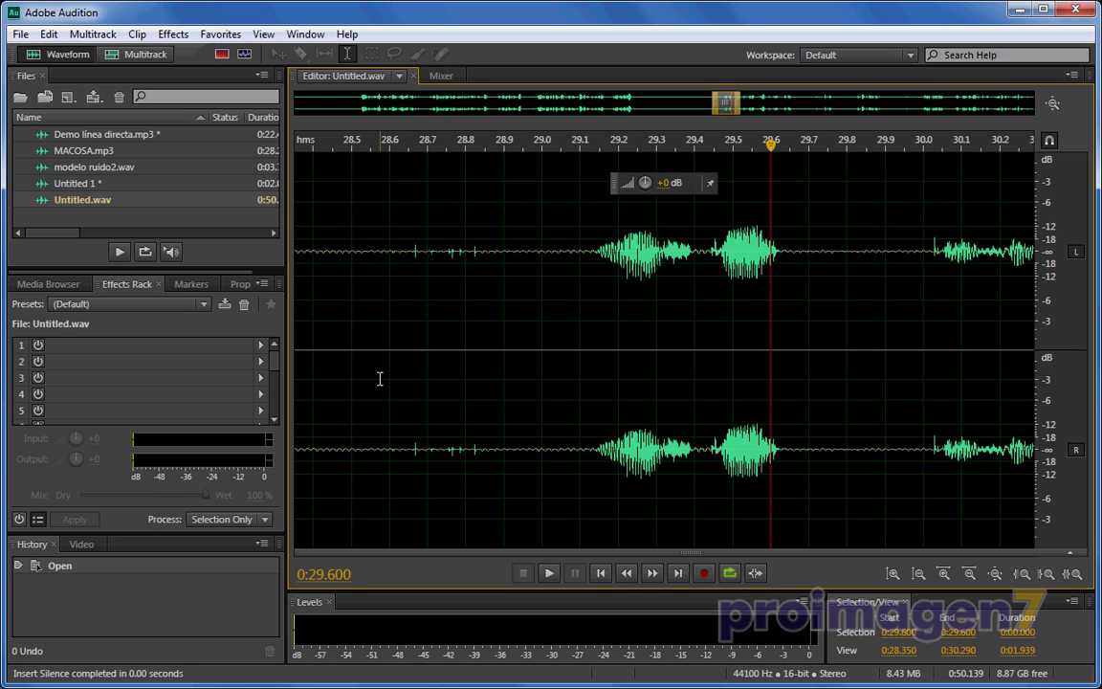
{"action": "scroll", "coordinate": [380, 379], "scroll_direction": "down", "scroll_amount": 8}
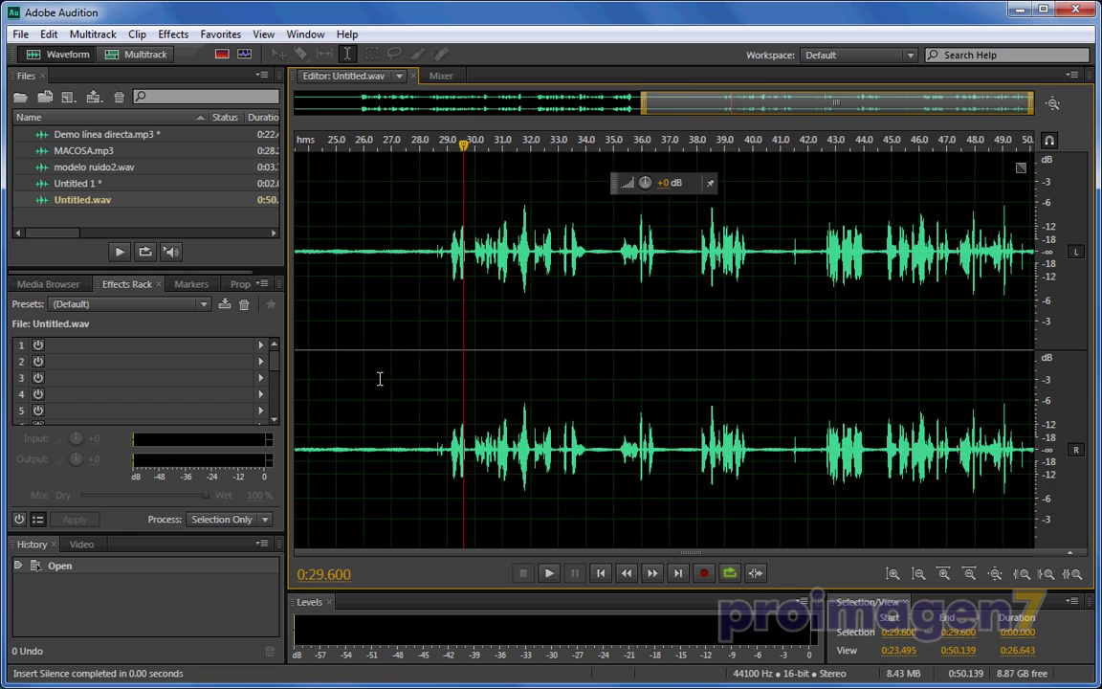
{"action": "scroll", "coordinate": [380, 378], "scroll_direction": "down", "scroll_amount": 3}
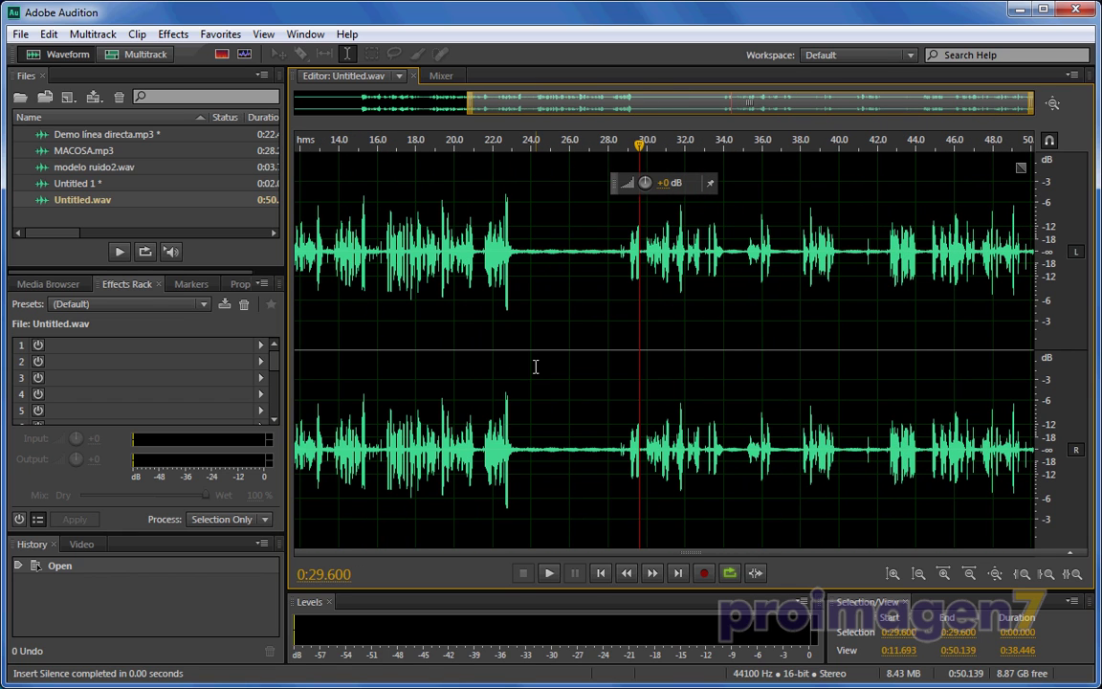
{"action": "scroll", "coordinate": [444, 424], "scroll_direction": "down", "scroll_amount": 2}
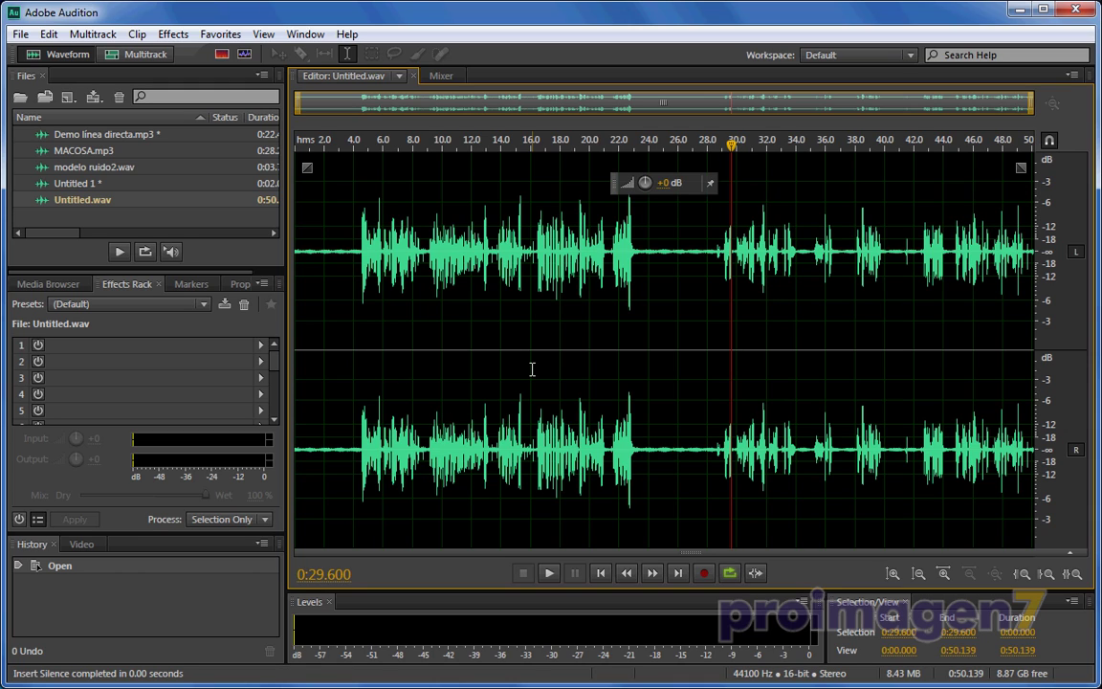
{"action": "left_click_drag", "start_coordinate": [329, 351], "coordinate": [292, 356]}
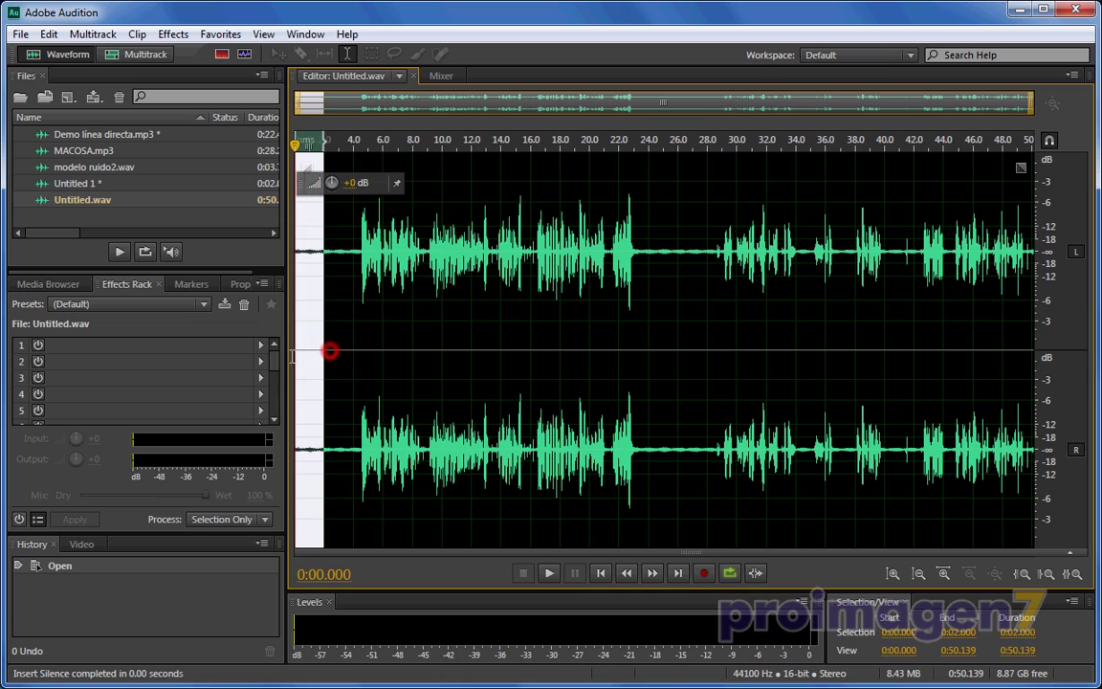
{"action": "right_click", "coordinate": [306, 350]}
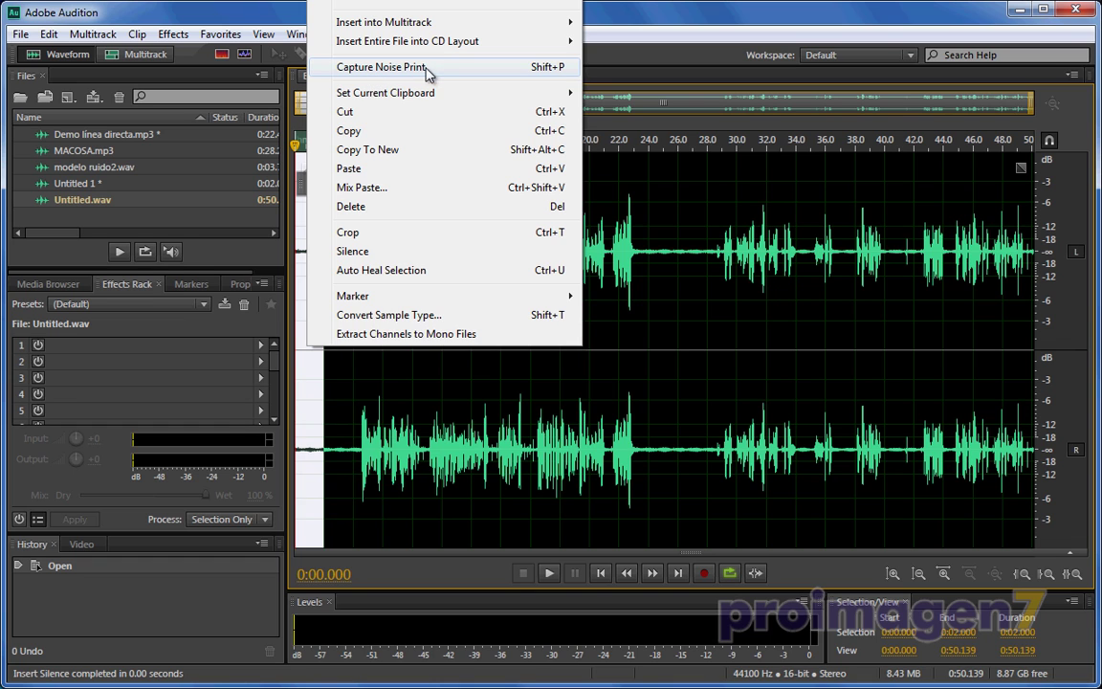
{"action": "left_click", "coordinate": [386, 66]}
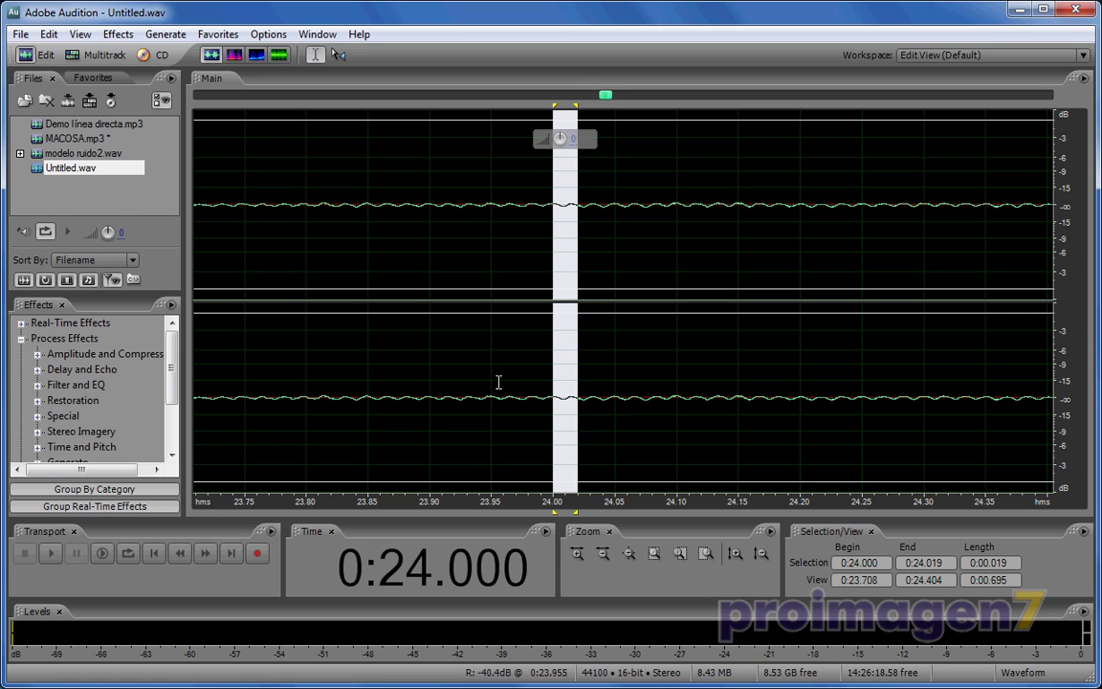
Step: Switch to the older Adobe Audition, select the first 2.311 seconds or so of Untitled.wav, and capture a noise reduction profile
{"action": "scroll", "coordinate": [497, 381], "scroll_direction": "down", "scroll_amount": 3}
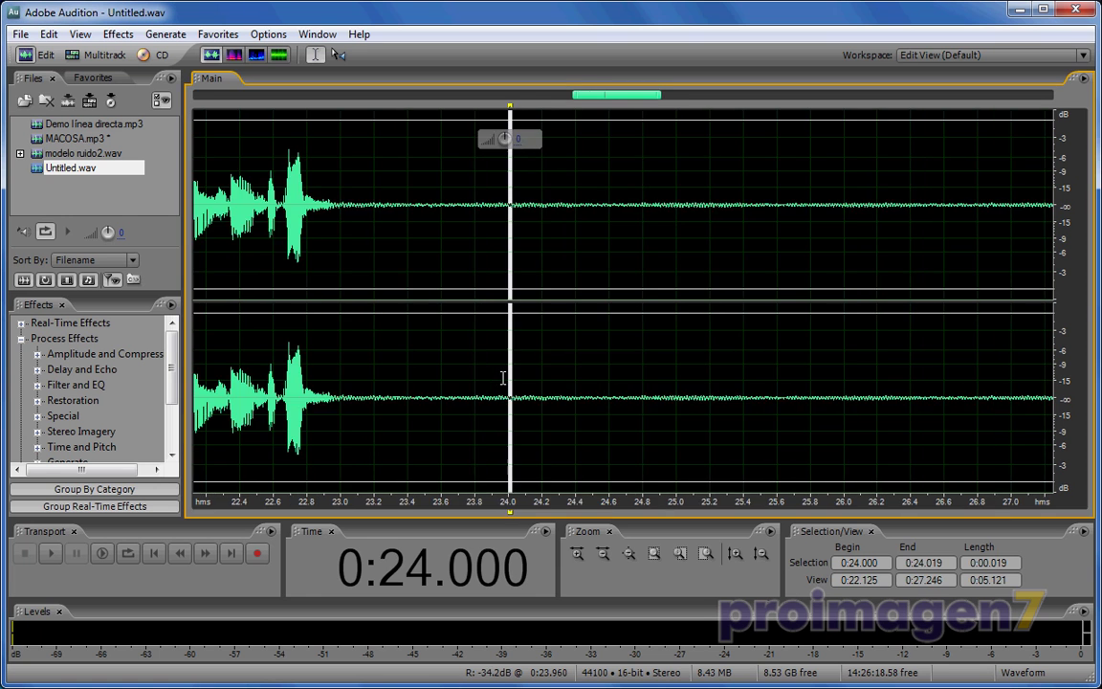
{"action": "left_click_drag", "start_coordinate": [232, 299], "coordinate": [192, 304]}
{"action": "right_click", "coordinate": [205, 300]}
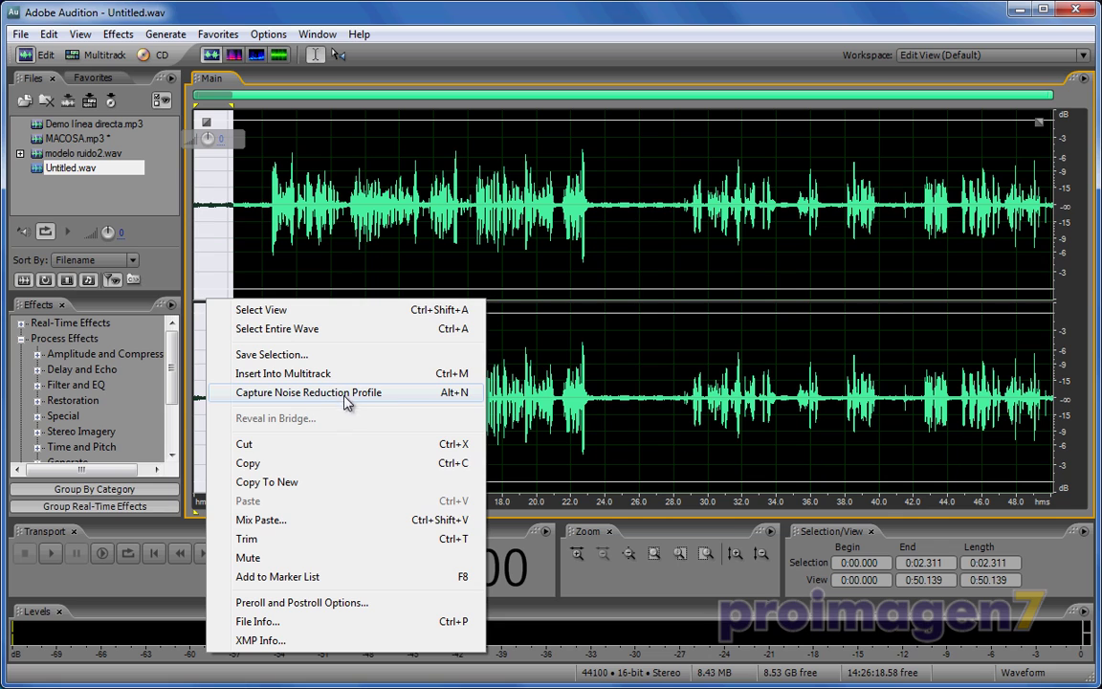
{"action": "left_click", "coordinate": [311, 394]}
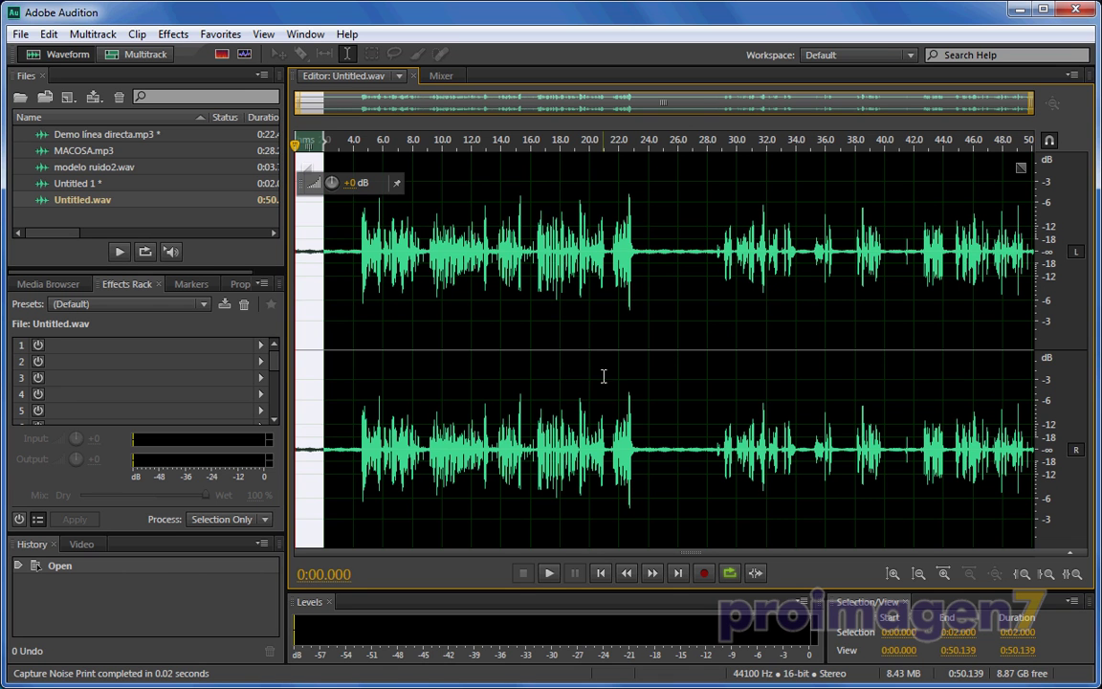
Step: Switch back to the newer Adobe Audition, clear the selection in Untitled.wav, and review the Noise Reduction / Restoration effects
{"action": "left_click", "coordinate": [337, 354]}
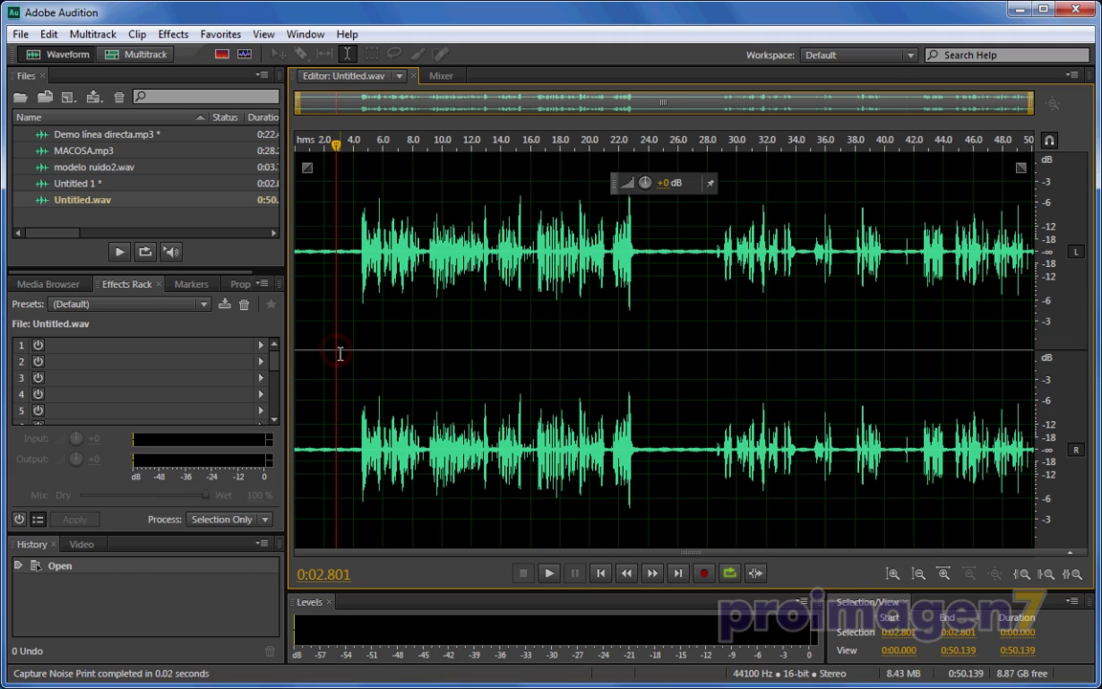
{"action": "left_click", "coordinate": [179, 38]}
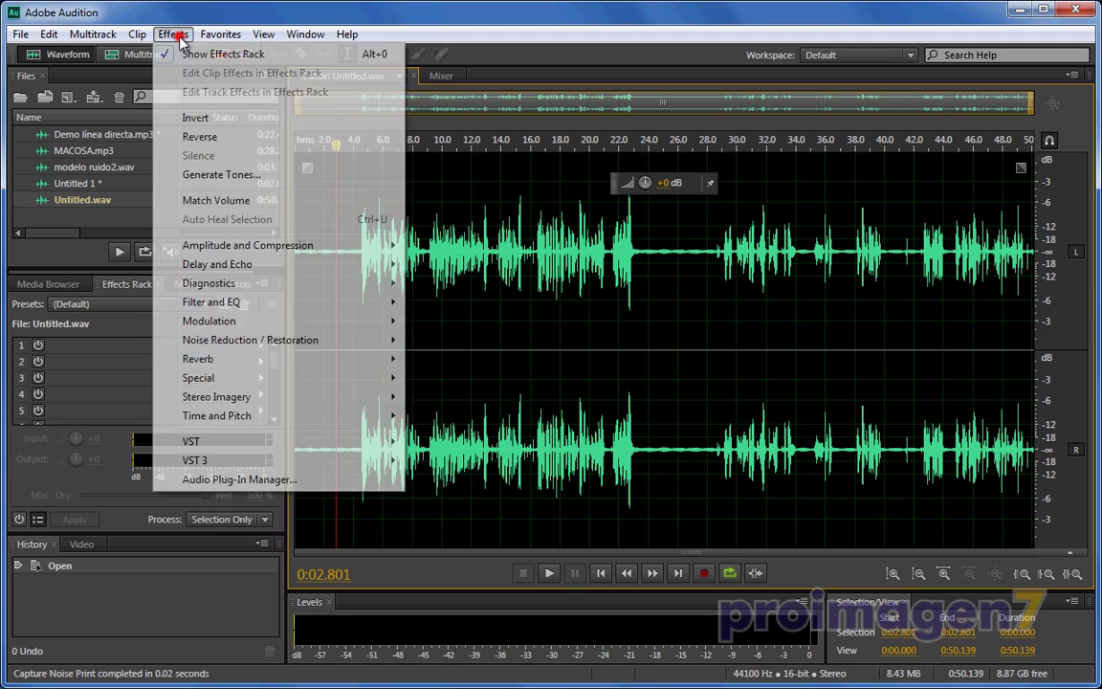
{"action": "mouse_move", "coordinate": [257, 340]}
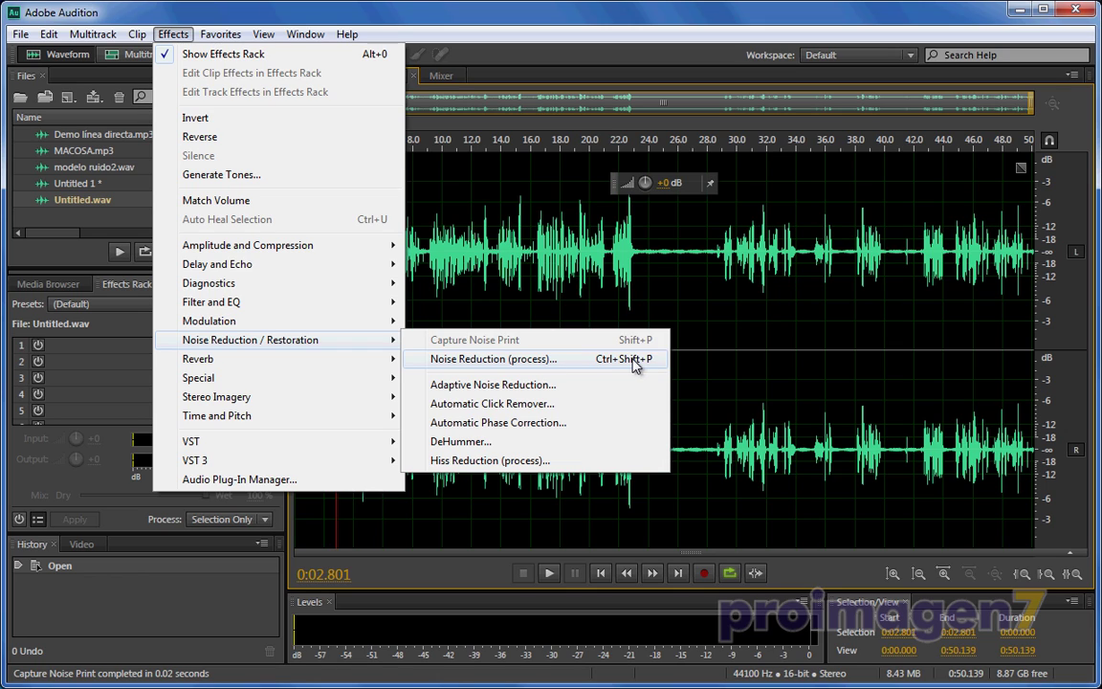
{"action": "left_click", "coordinate": [415, 53]}
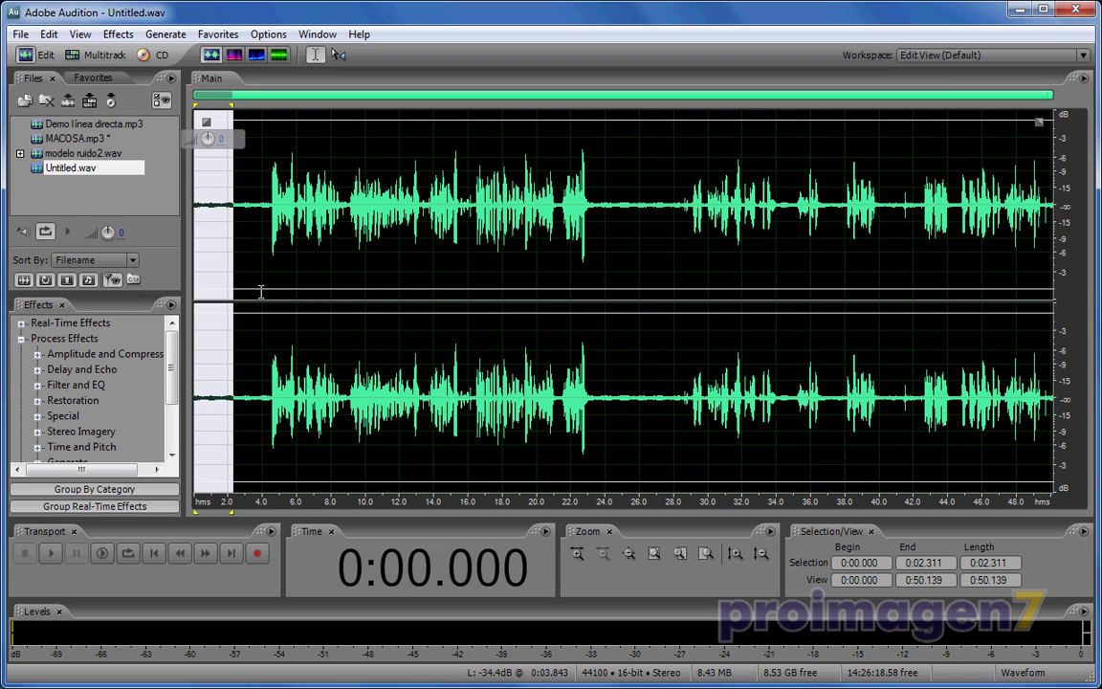
Step: Switch to the older Adobe Audition and open the Noise Reduction process on Untitled.wav to review its settings
{"action": "left_click", "coordinate": [118, 34]}
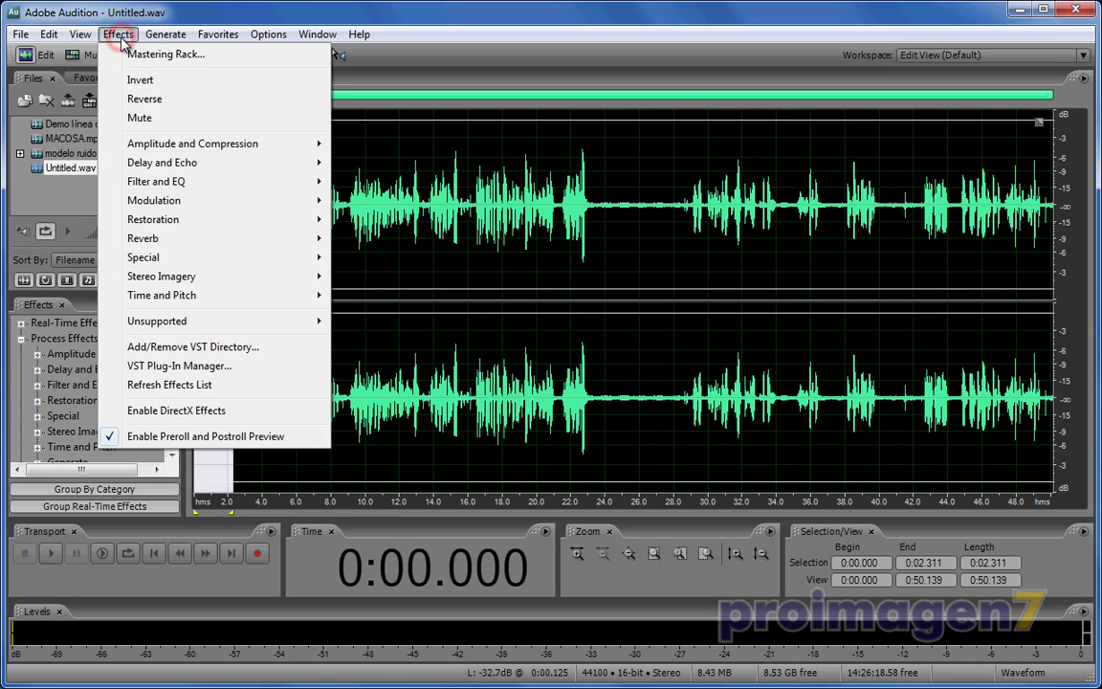
{"action": "mouse_move", "coordinate": [212, 217]}
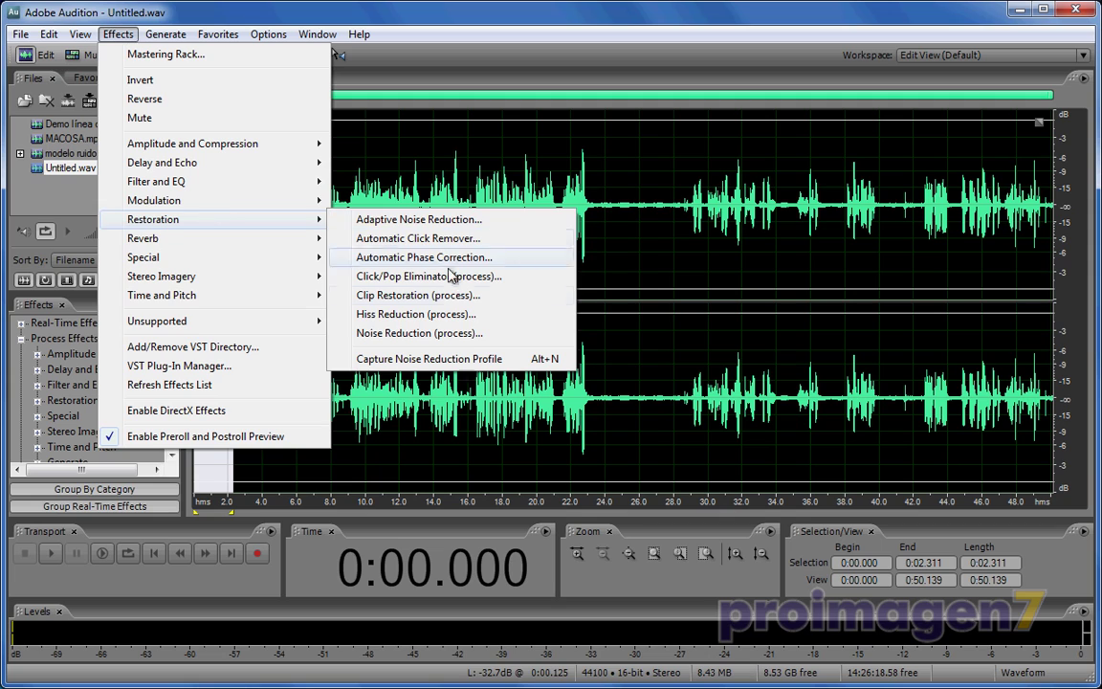
{"action": "left_click", "coordinate": [524, 334]}
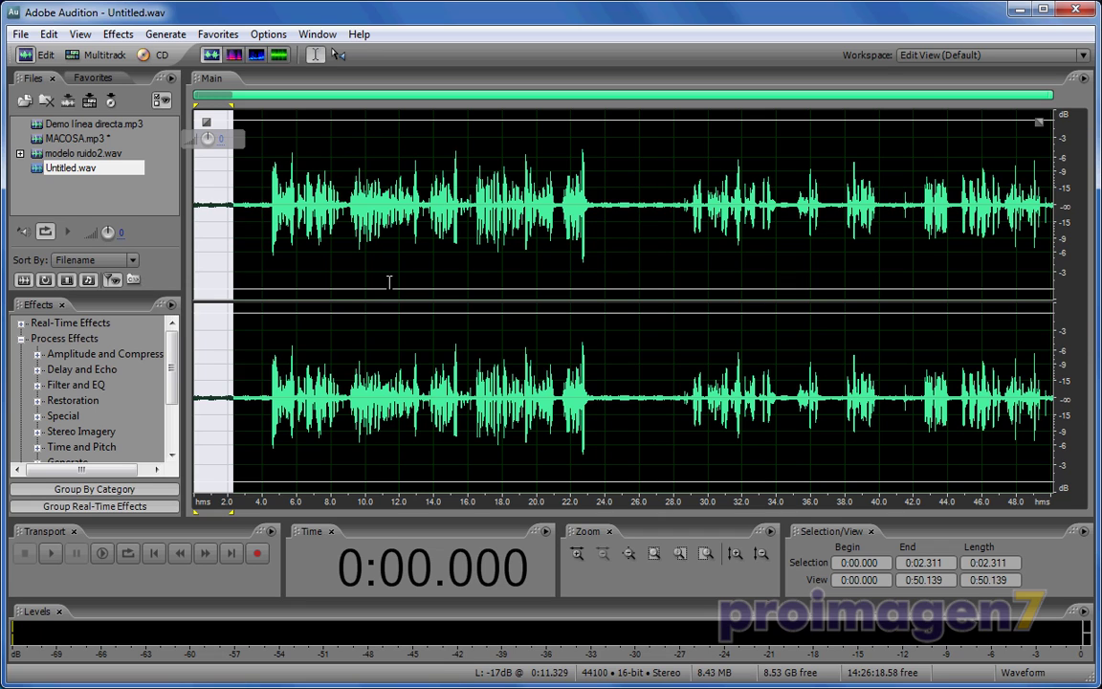
{"action": "left_click", "coordinate": [118, 34]}
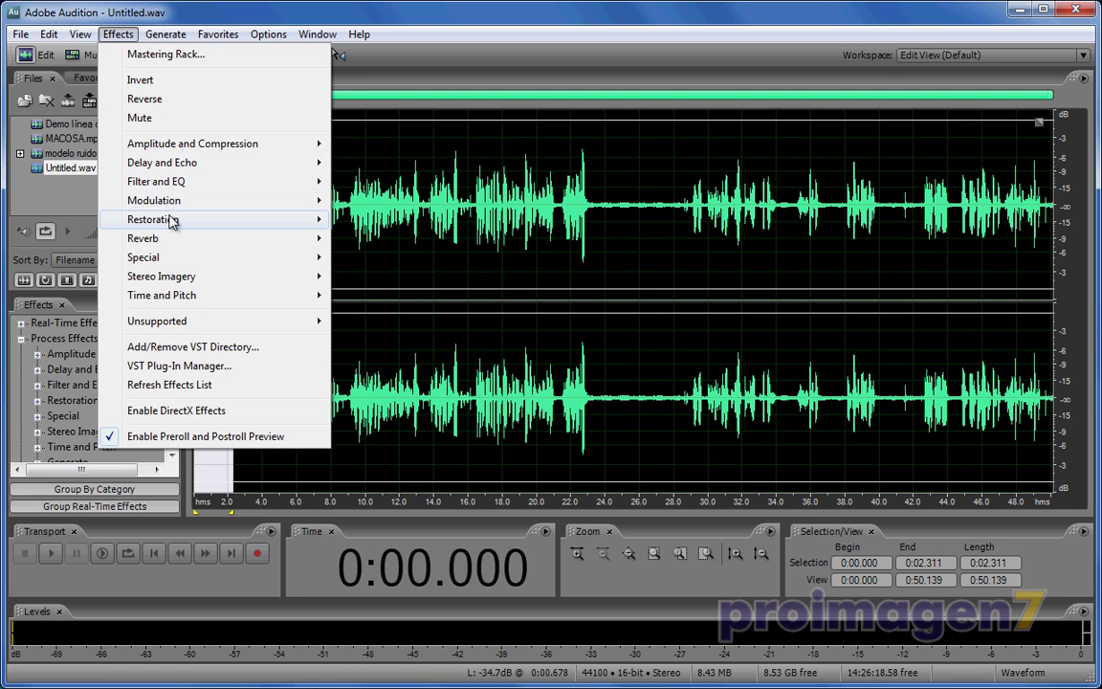
{"action": "mouse_move", "coordinate": [307, 223]}
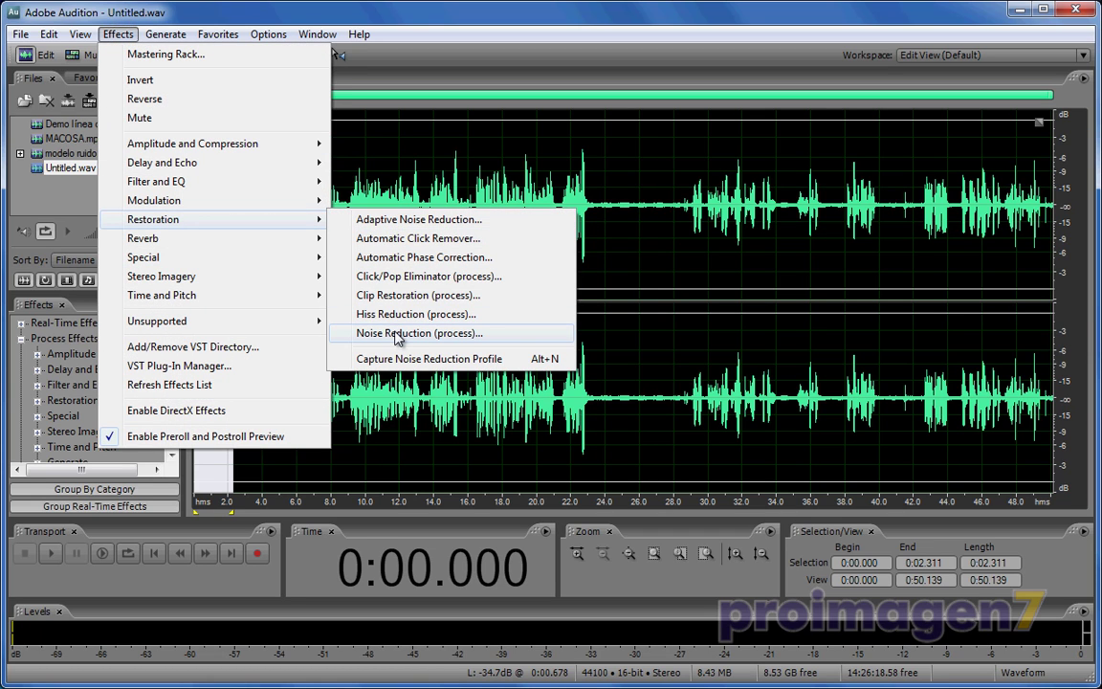
{"action": "left_click", "coordinate": [397, 335]}
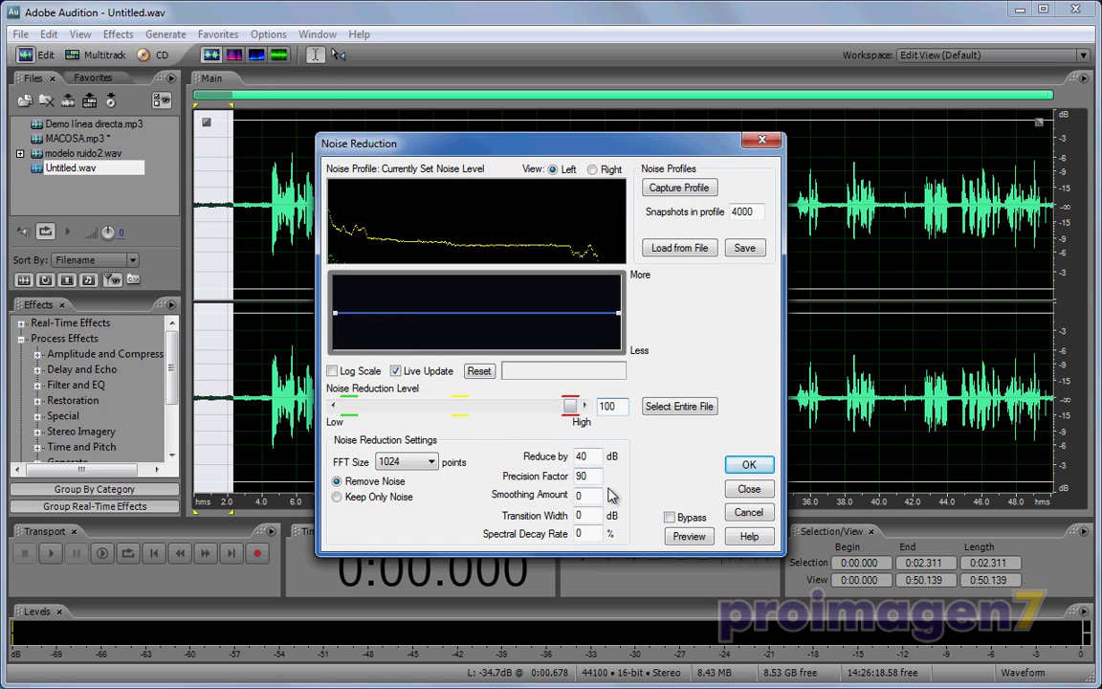
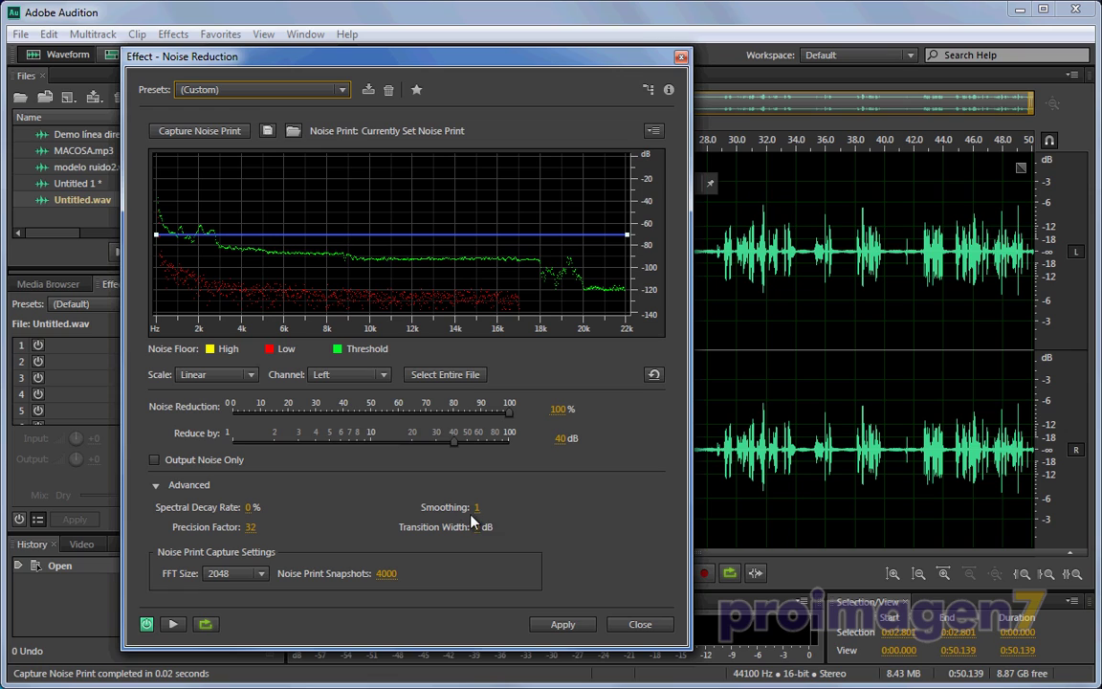
Step: Try a Smoothing value of 128, restore it to 1, and preview the noise reduction on Untitled.wav
{"action": "left_click_drag", "start_coordinate": [476, 514], "coordinate": [589, 518]}
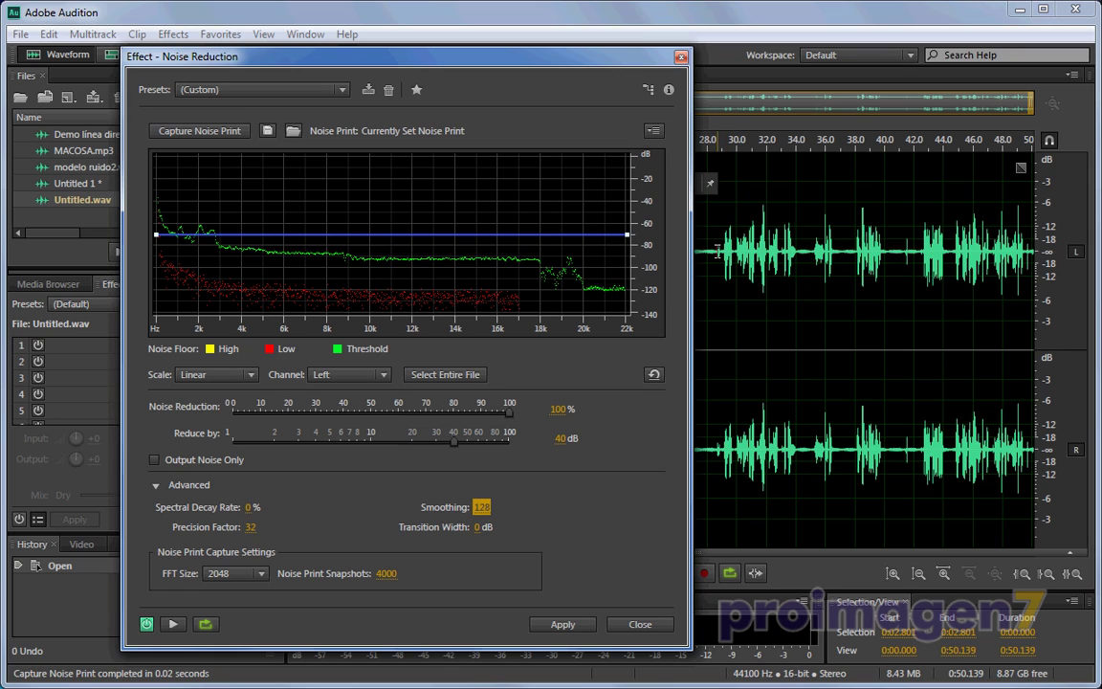
{"action": "left_click", "coordinate": [479, 508]}
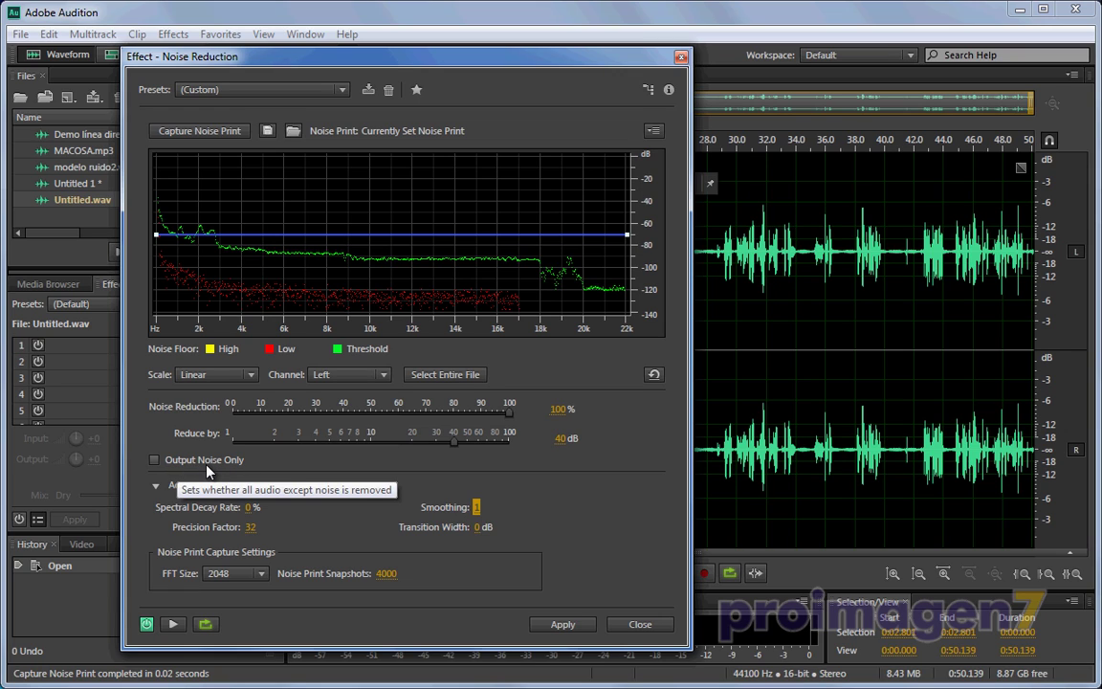
{"action": "left_click", "coordinate": [172, 625]}
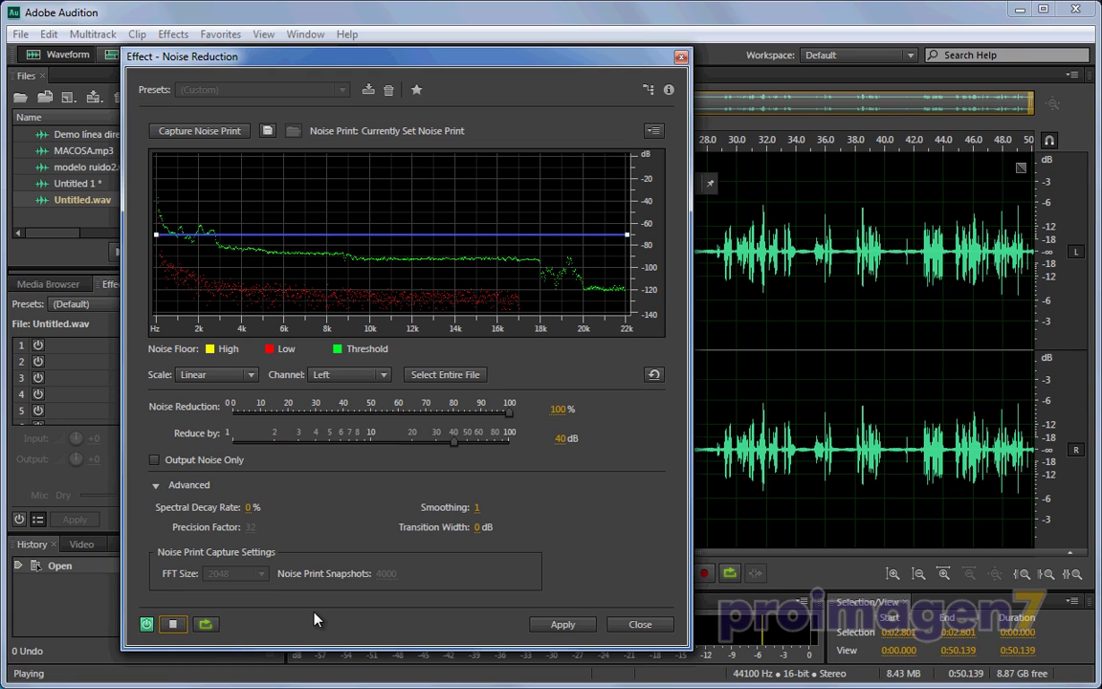
{"action": "left_click", "coordinate": [173, 625]}
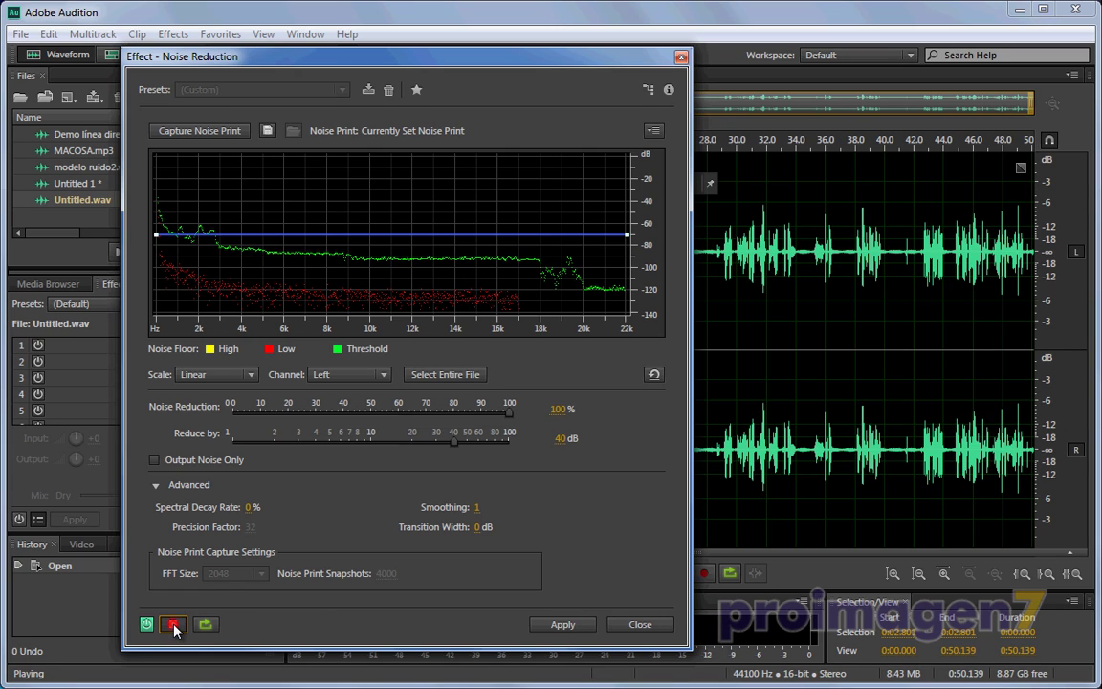
Step: Turn on Output Noise Only and preview the noise removed from Untitled.wav while watching the level meters
{"action": "left_click", "coordinate": [154, 460]}
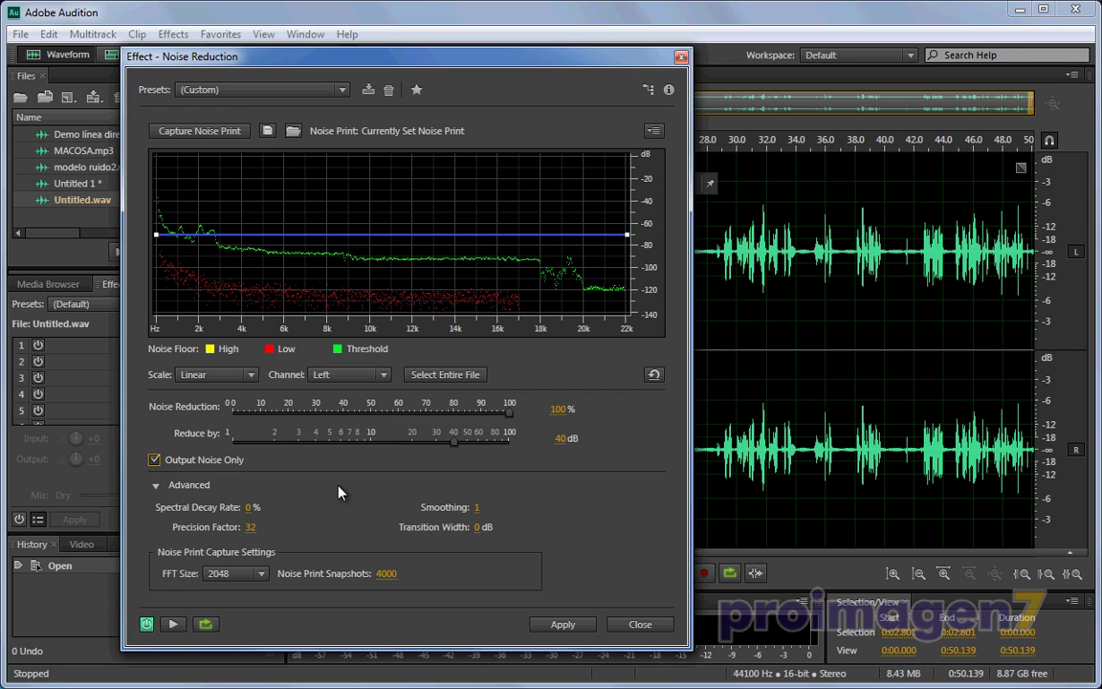
{"action": "left_click", "coordinate": [174, 624]}
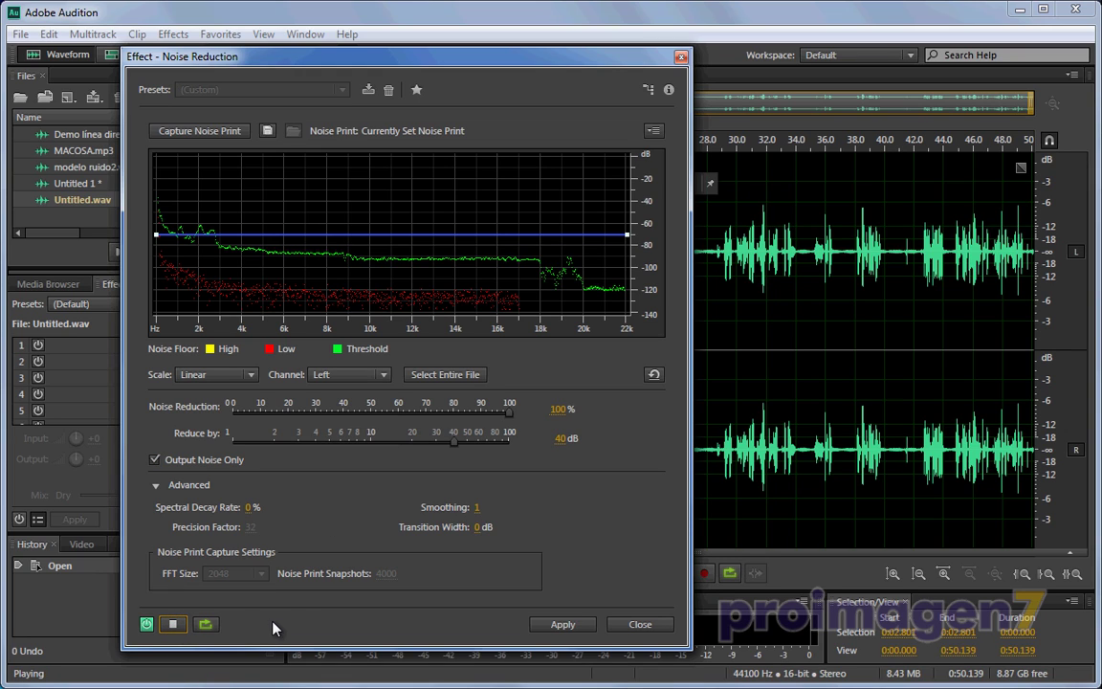
{"action": "left_click_drag", "start_coordinate": [401, 56], "coordinate": [234, 14]}
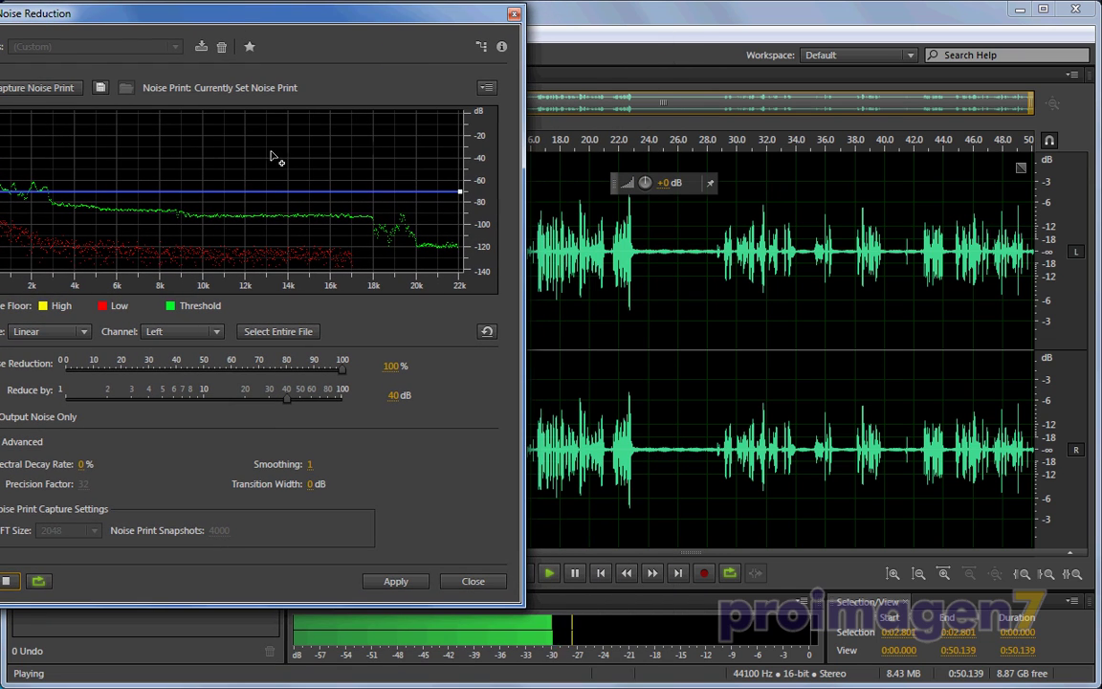
{"action": "left_click_drag", "start_coordinate": [238, 20], "coordinate": [323, 23]}
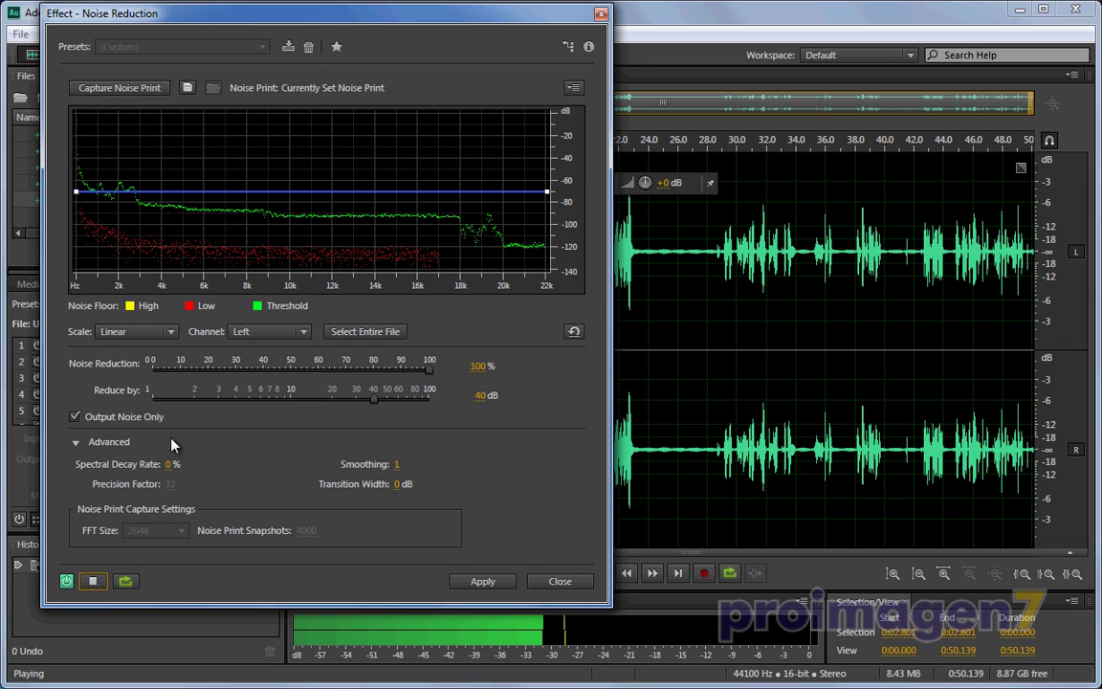
{"action": "left_click", "coordinate": [93, 580]}
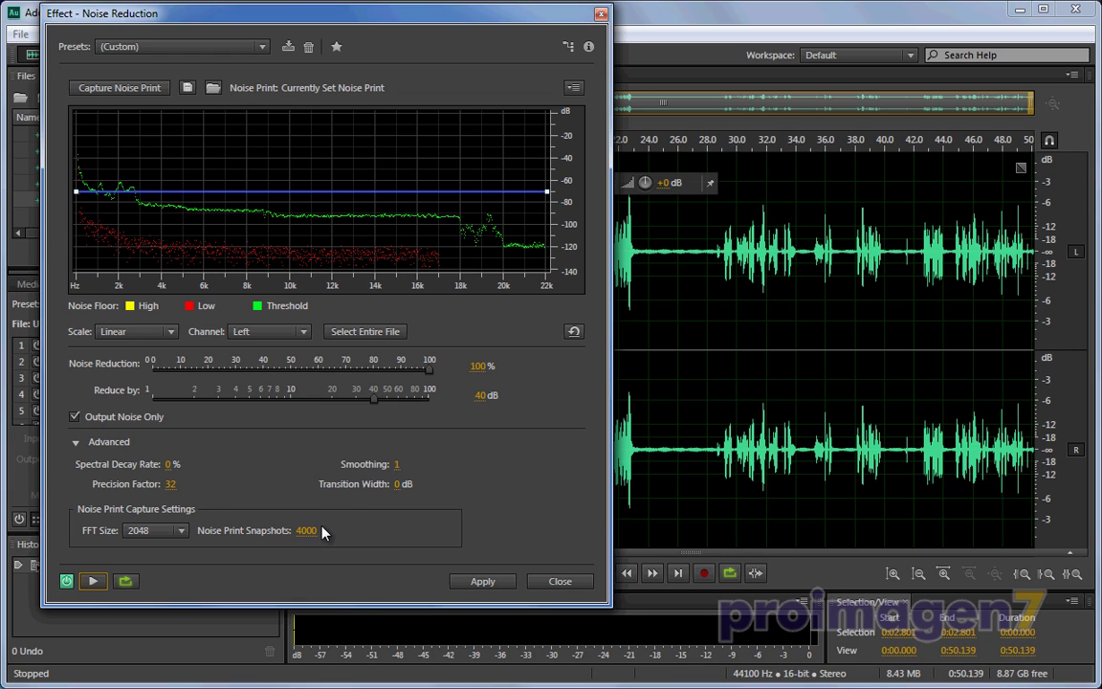
Step: Turn off Output Noise Only and apply the noise reduction to Untitled.wav
{"action": "left_click", "coordinate": [75, 416]}
{"action": "left_click", "coordinate": [490, 580]}
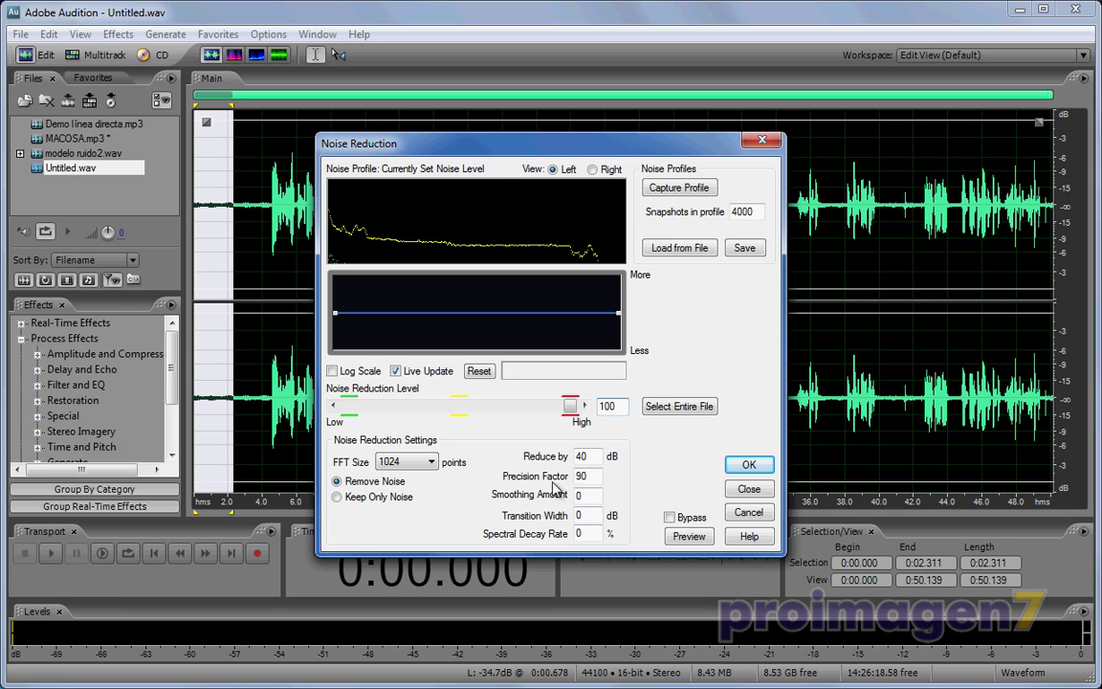
Step: In the older Adobe Audition, set the Precision Factor of the Noise Reduction process to 100
{"action": "double_click", "coordinate": [593, 478]}
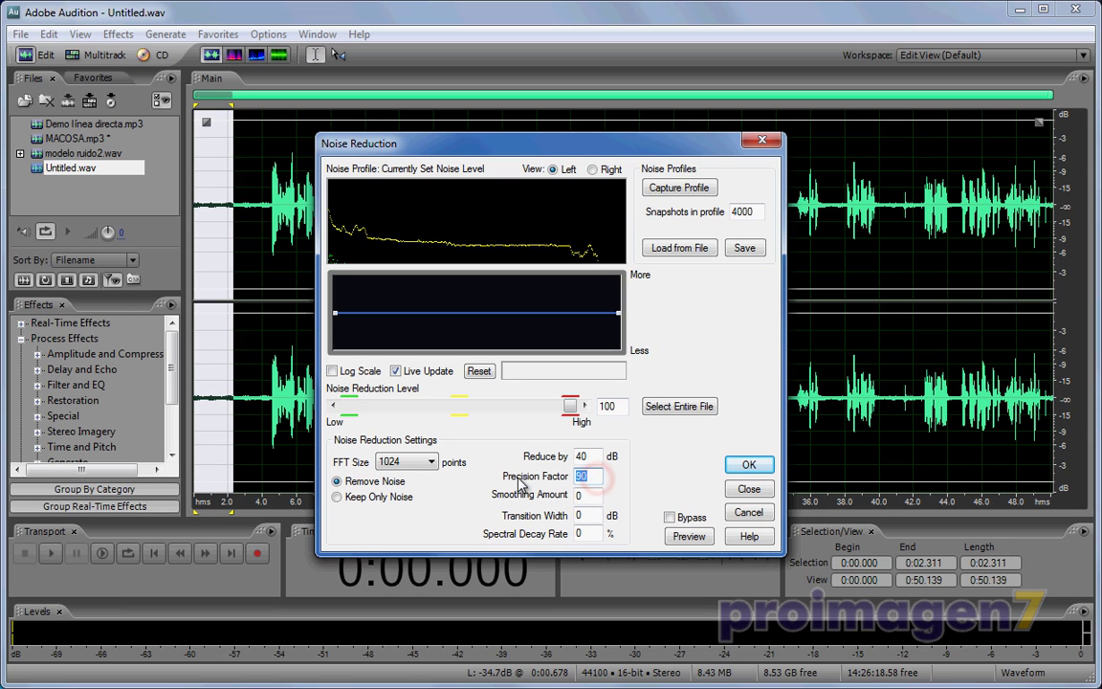
{"action": "type", "text": "100"}
{"action": "left_click", "coordinate": [642, 486]}
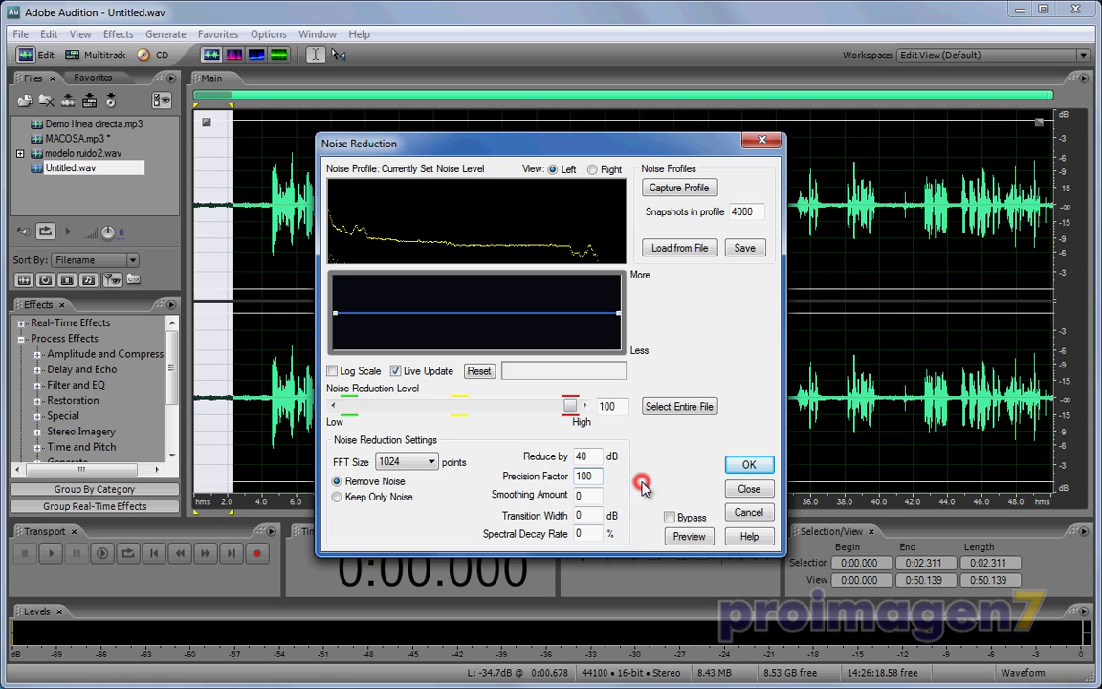
{"action": "left_click", "coordinate": [594, 456]}
{"action": "left_click", "coordinate": [625, 475]}
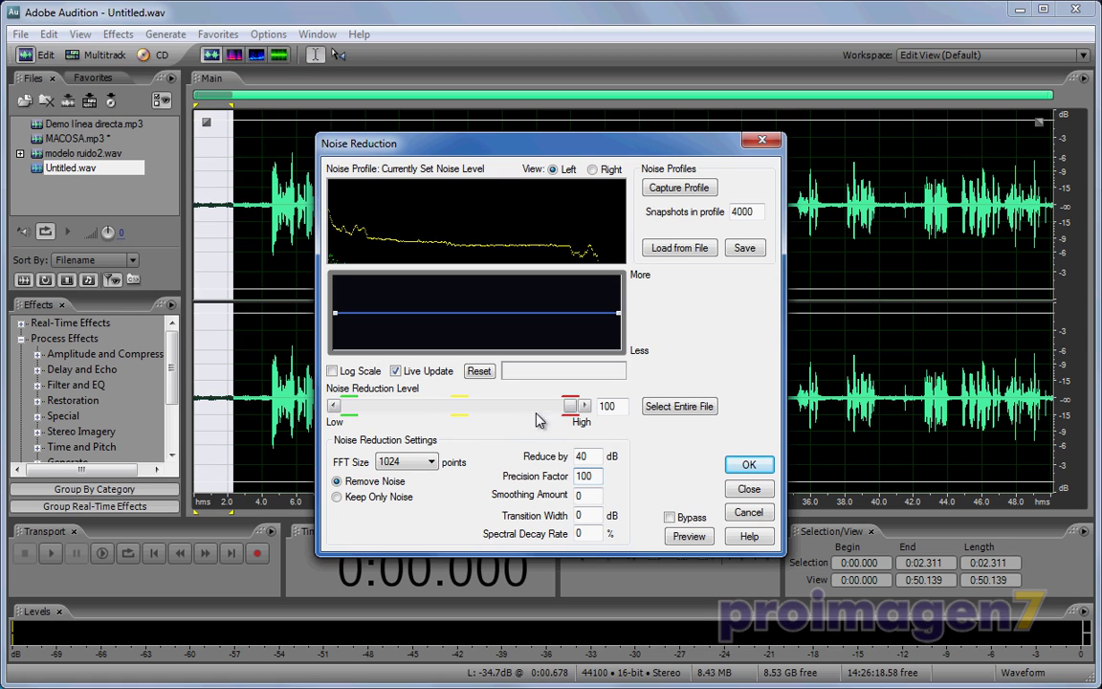
Step: Preview the noise reduction on the current selection, and extend the selection to the entire file for another preview
{"action": "left_click", "coordinate": [684, 540]}
{"action": "left_click", "coordinate": [683, 537]}
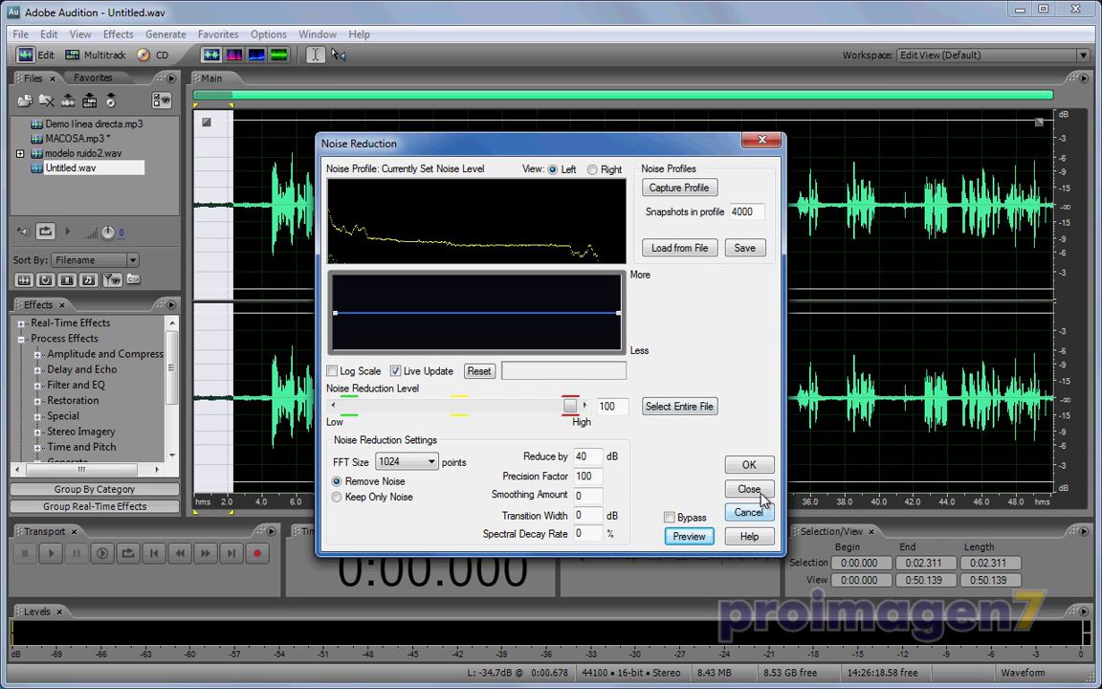
{"action": "left_click", "coordinate": [693, 413]}
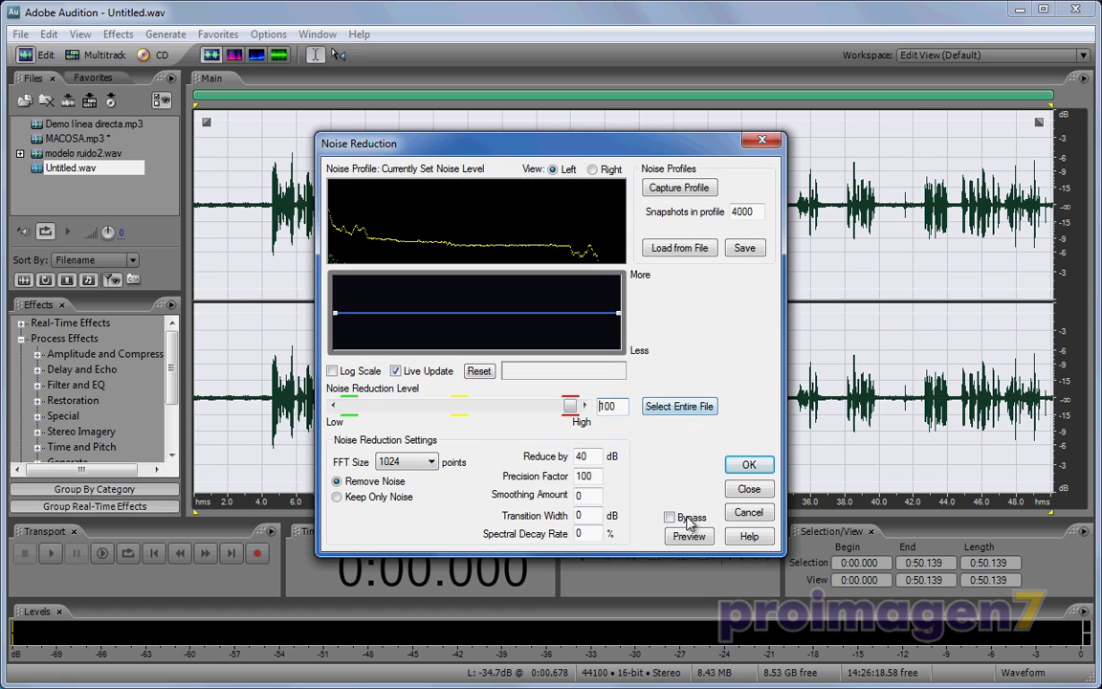
{"action": "left_click", "coordinate": [690, 535]}
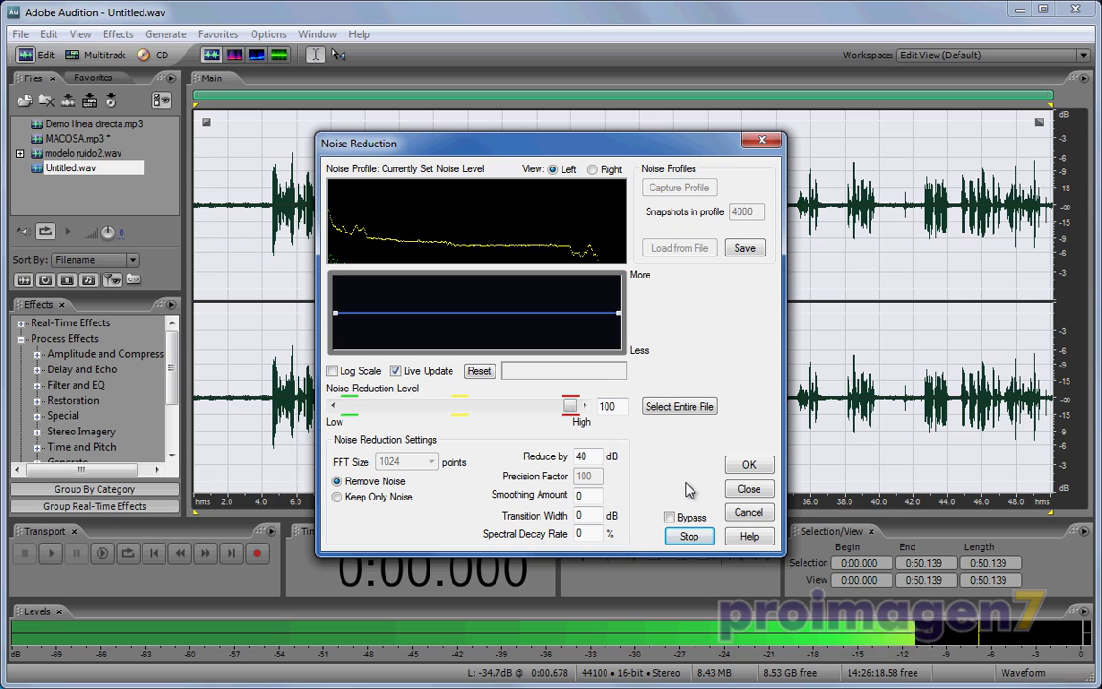
{"action": "left_click", "coordinate": [689, 537]}
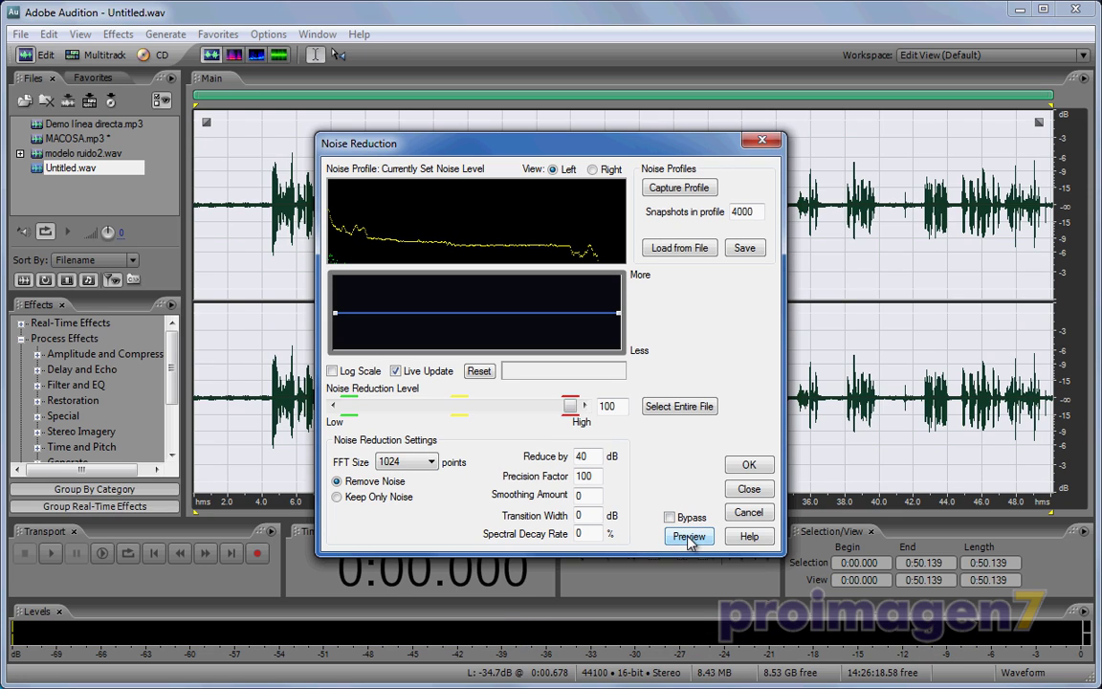
Step: Preview Untitled.wav with Keep Only Noise enabled, and compare that option with Remove Noise
{"action": "left_click", "coordinate": [338, 497]}
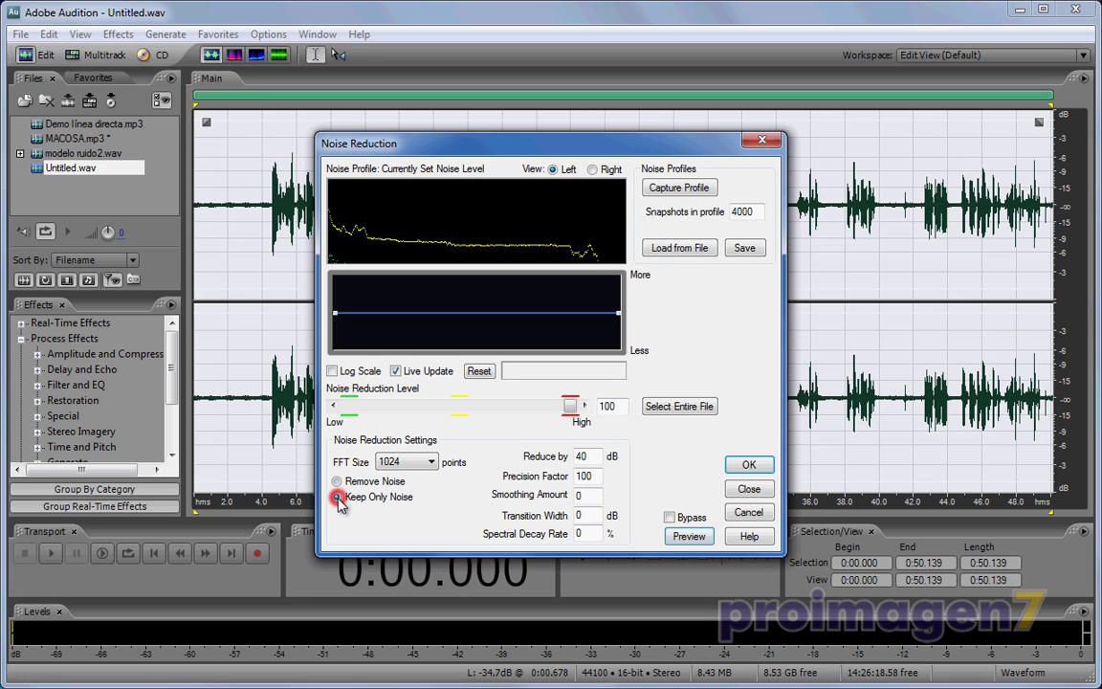
{"action": "left_click", "coordinate": [691, 536]}
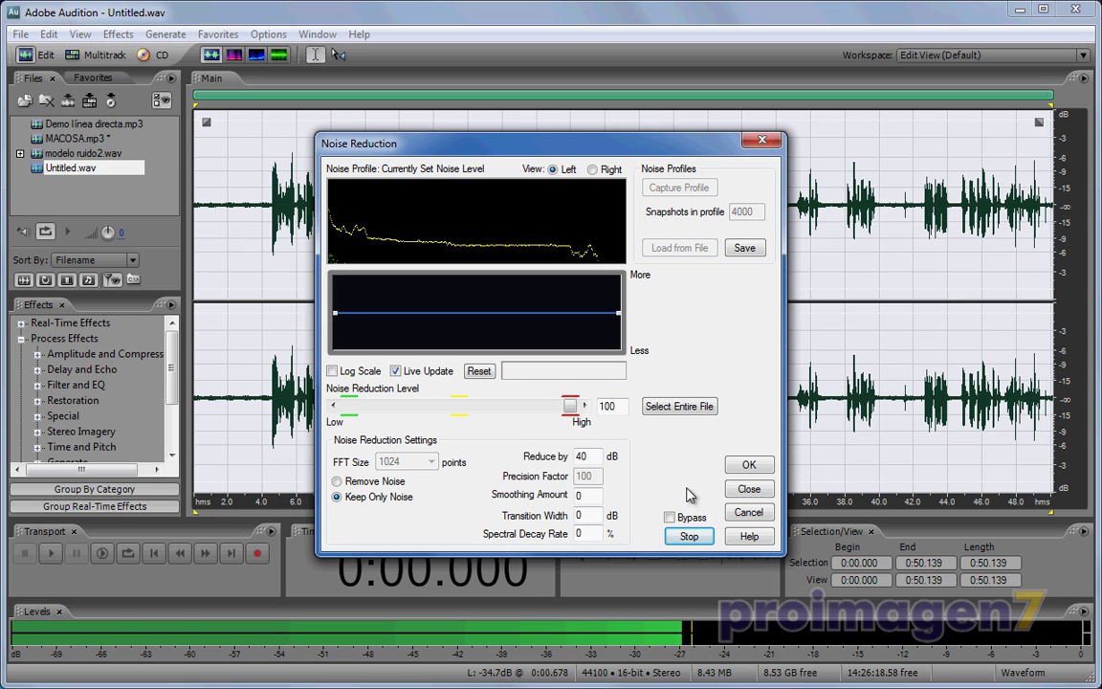
{"action": "left_click", "coordinate": [688, 535]}
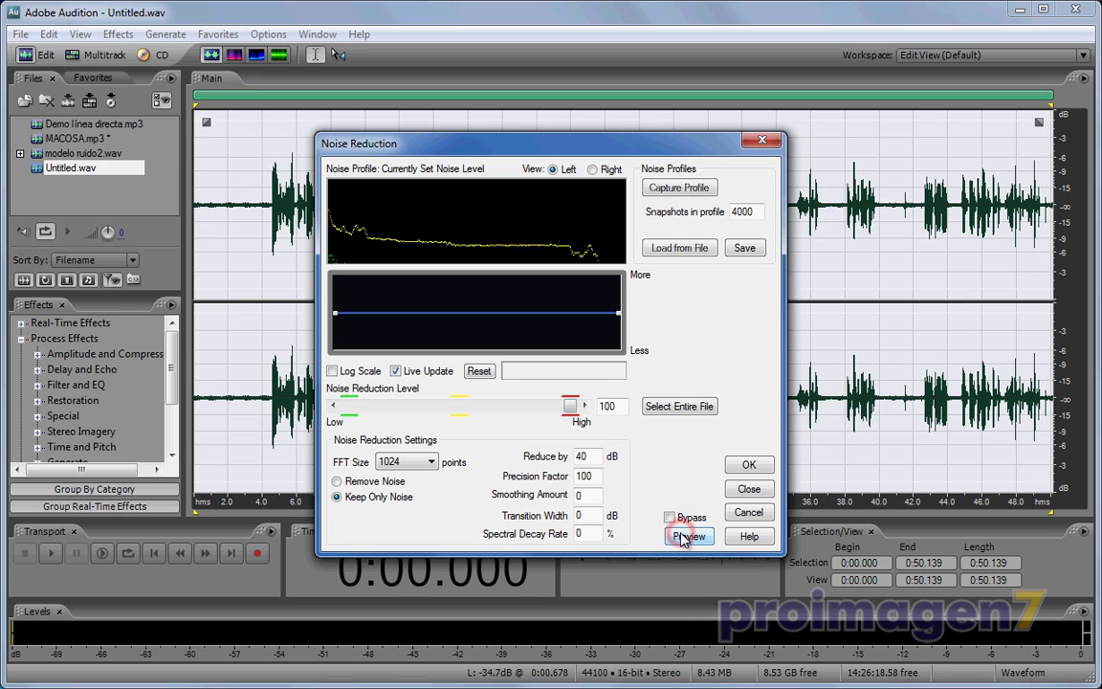
{"action": "left_click", "coordinate": [337, 481]}
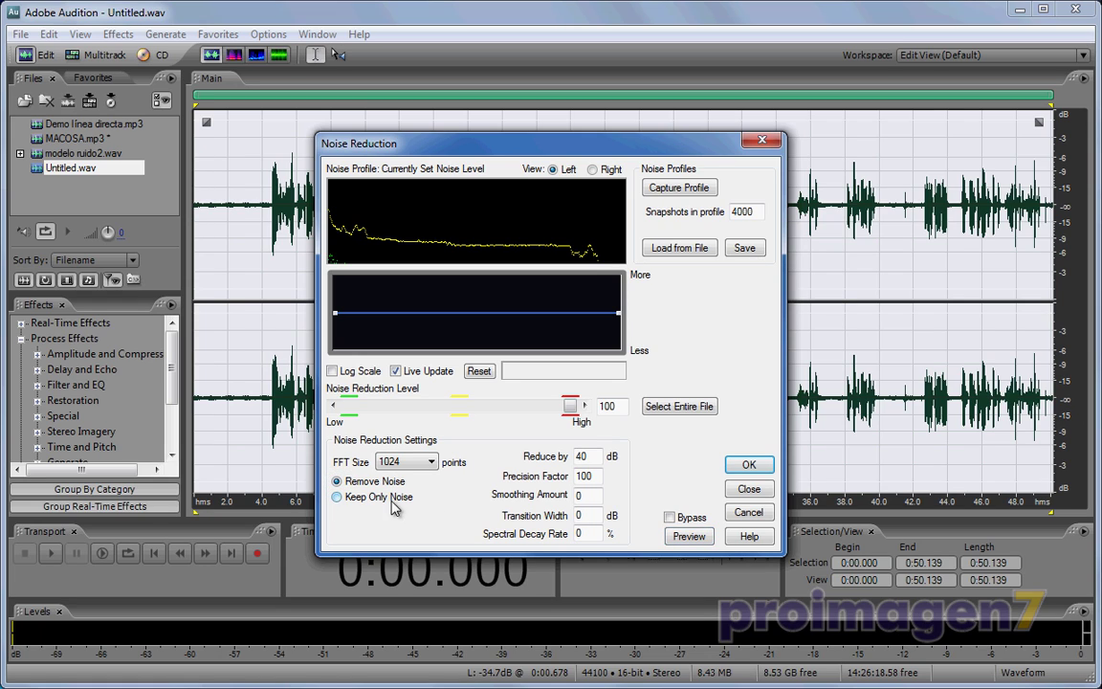
{"action": "left_click", "coordinate": [336, 497]}
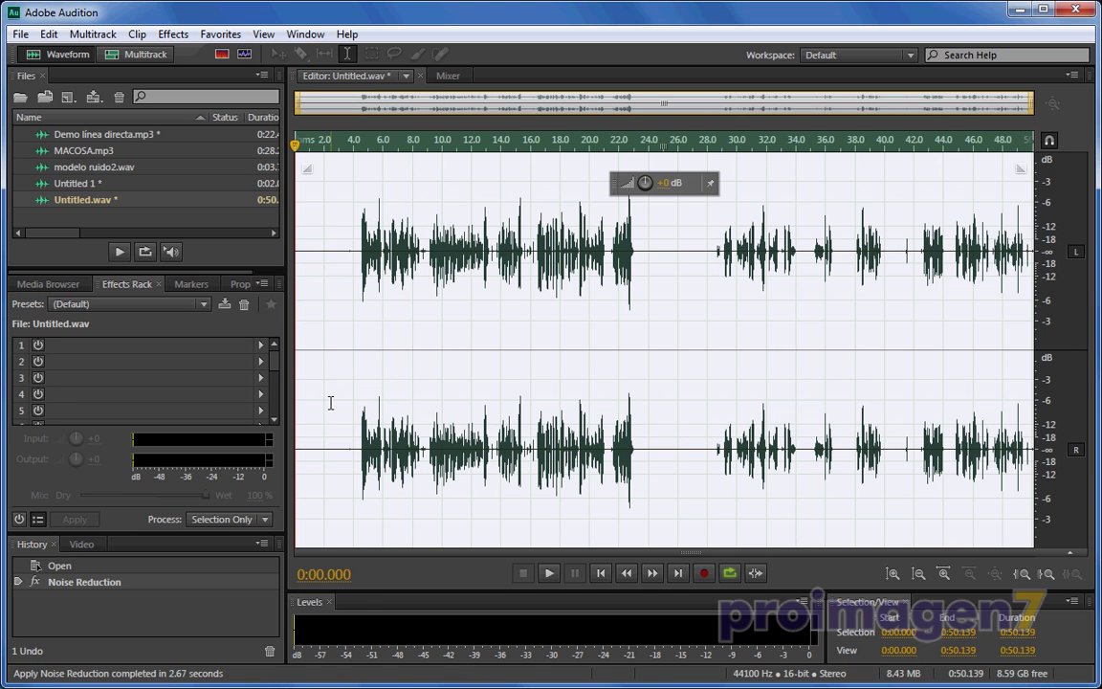
Step: In the newer Adobe Audition, clear the selection in Untitled.wav and capture a noise print from the whole of modelo ruido2.wav
{"action": "left_click", "coordinate": [334, 326]}
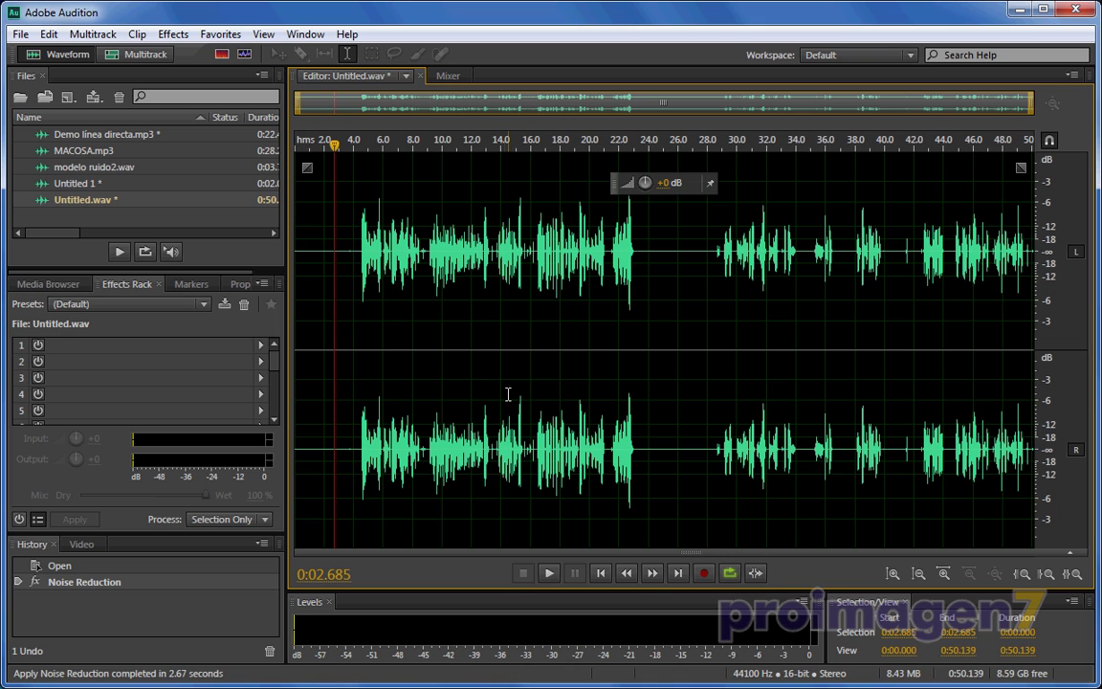
{"action": "double_click", "coordinate": [112, 167]}
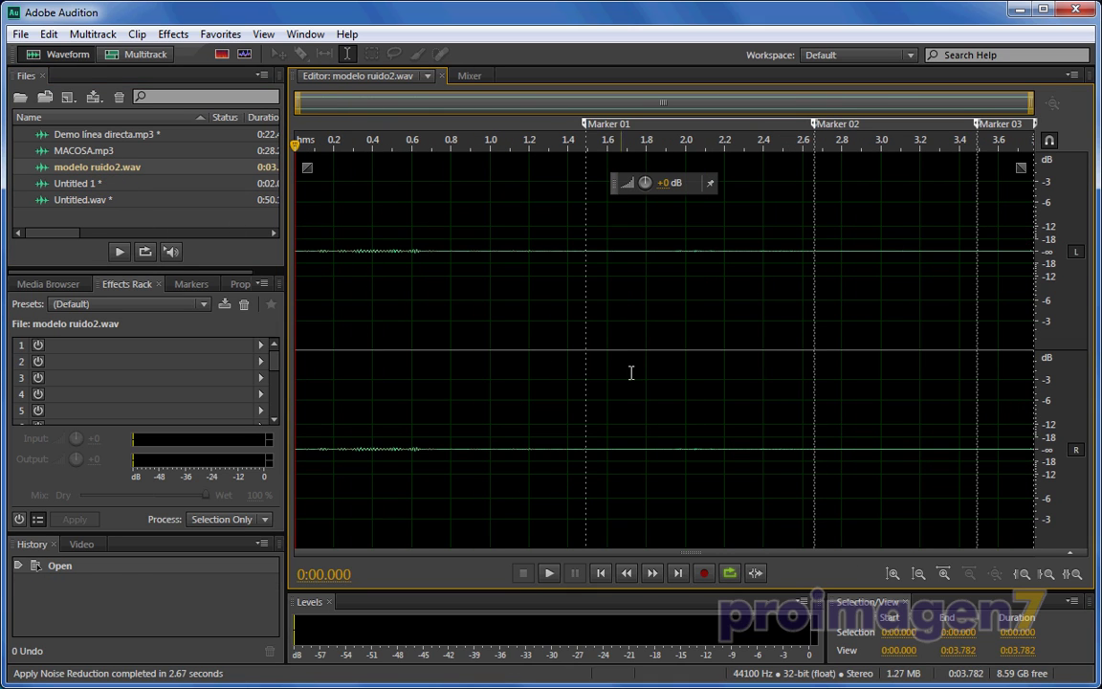
{"action": "double_click", "coordinate": [524, 346]}
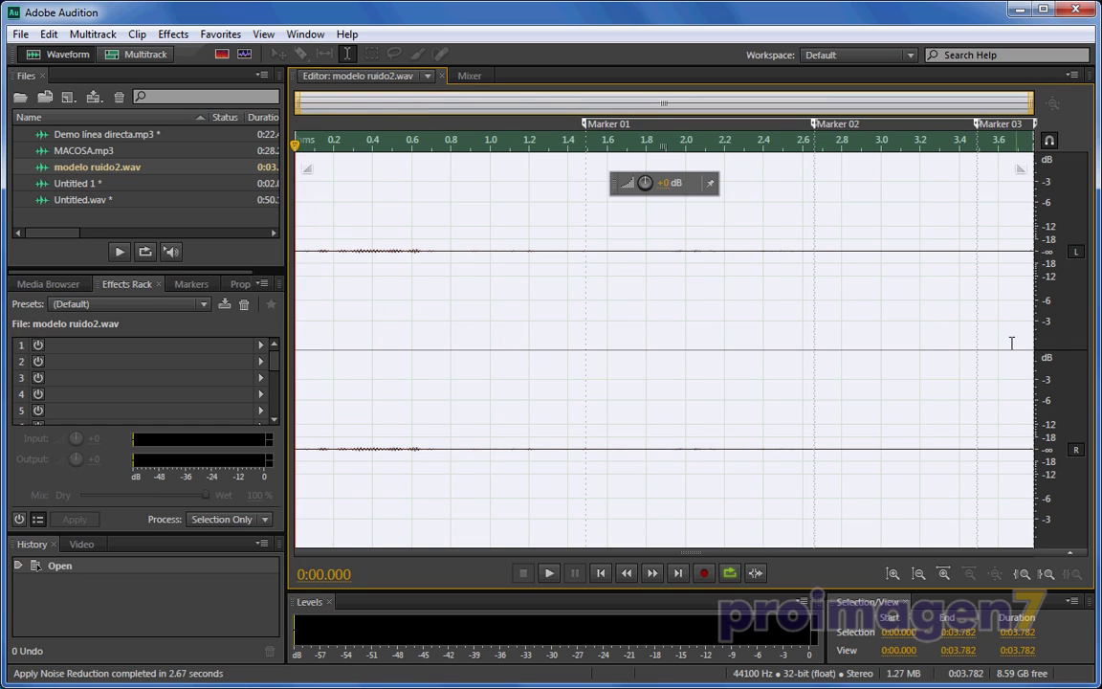
{"action": "right_click", "coordinate": [455, 346]}
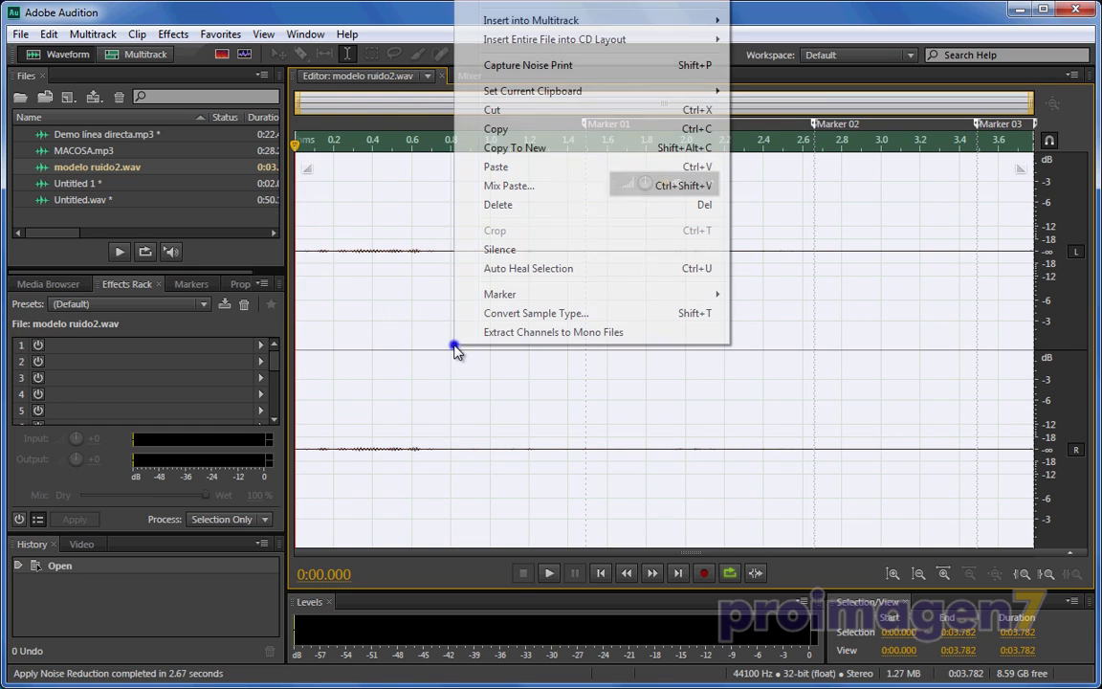
{"action": "mouse_move", "coordinate": [527, 41]}
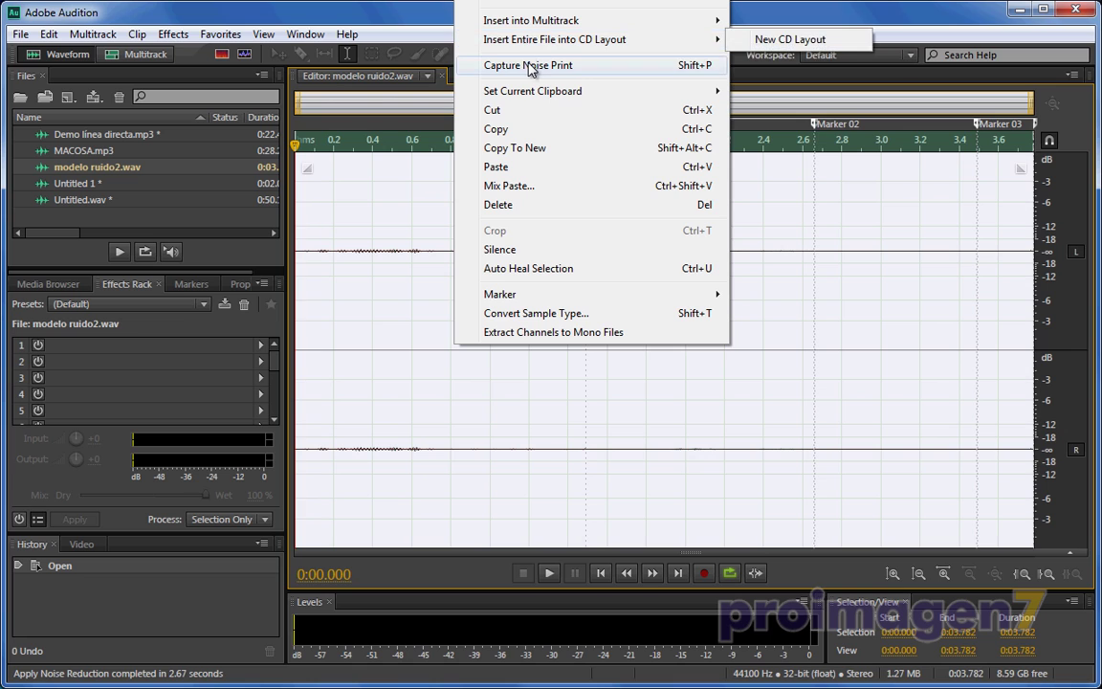
{"action": "left_click", "coordinate": [542, 65]}
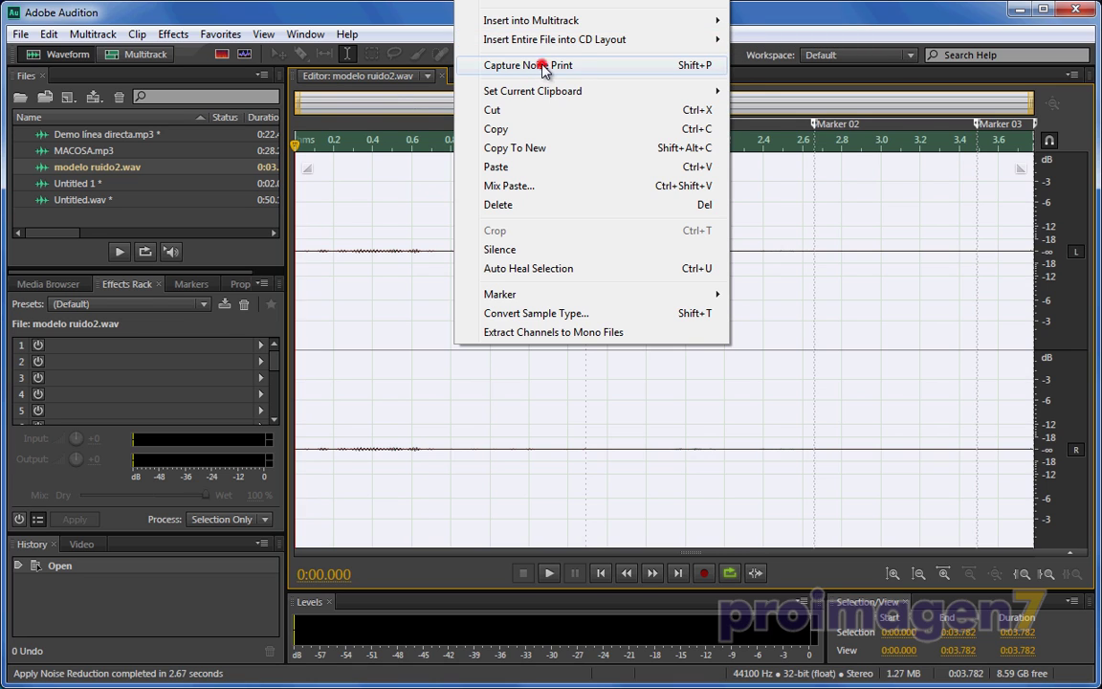
{"action": "left_click", "coordinate": [486, 357]}
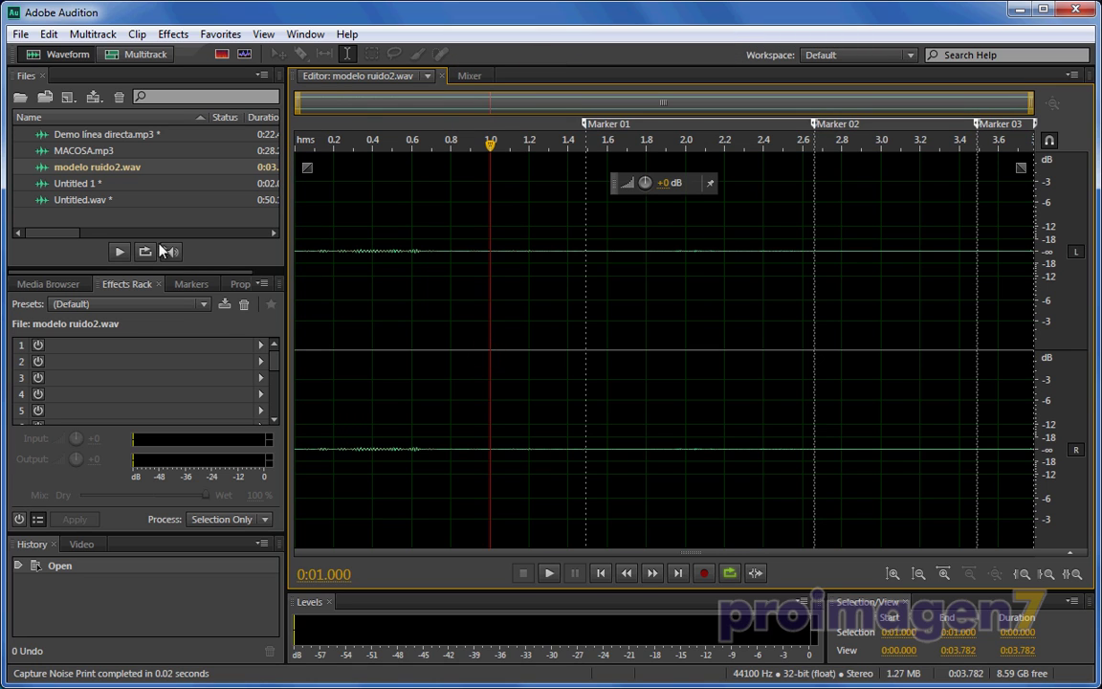
Step: Return to Untitled.wav and open the Noise Reduction effect with the noise print captured from modelo ruido2.wav
{"action": "left_click", "coordinate": [85, 201]}
{"action": "double_click", "coordinate": [85, 201]}
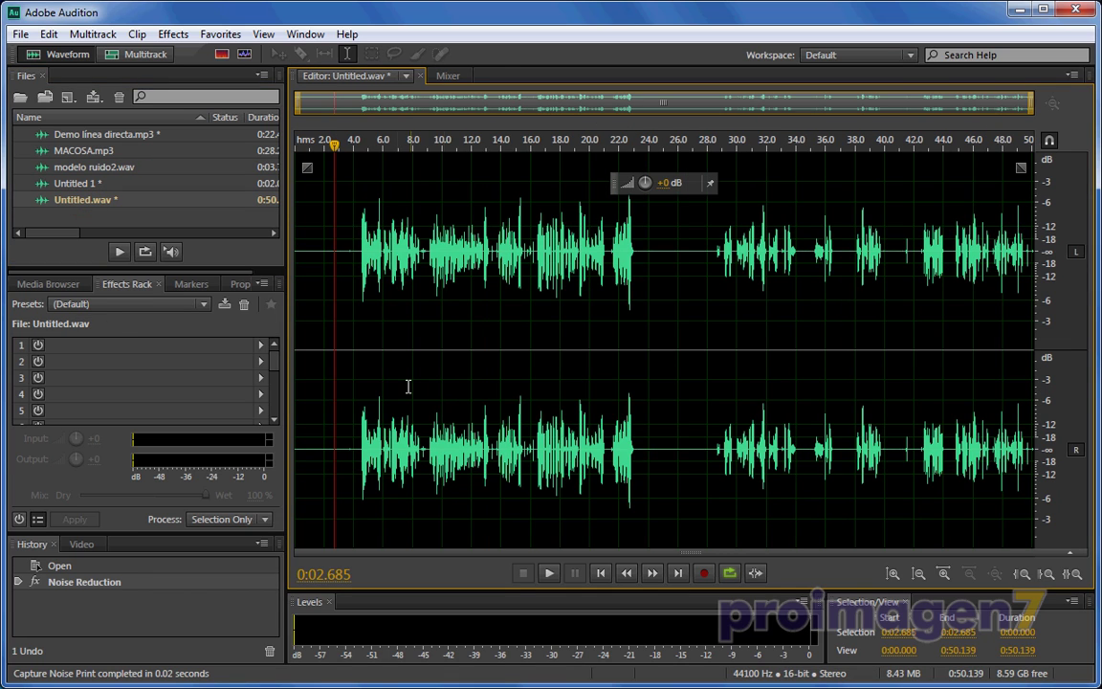
{"action": "key", "text": "ctrl+shift+p"}
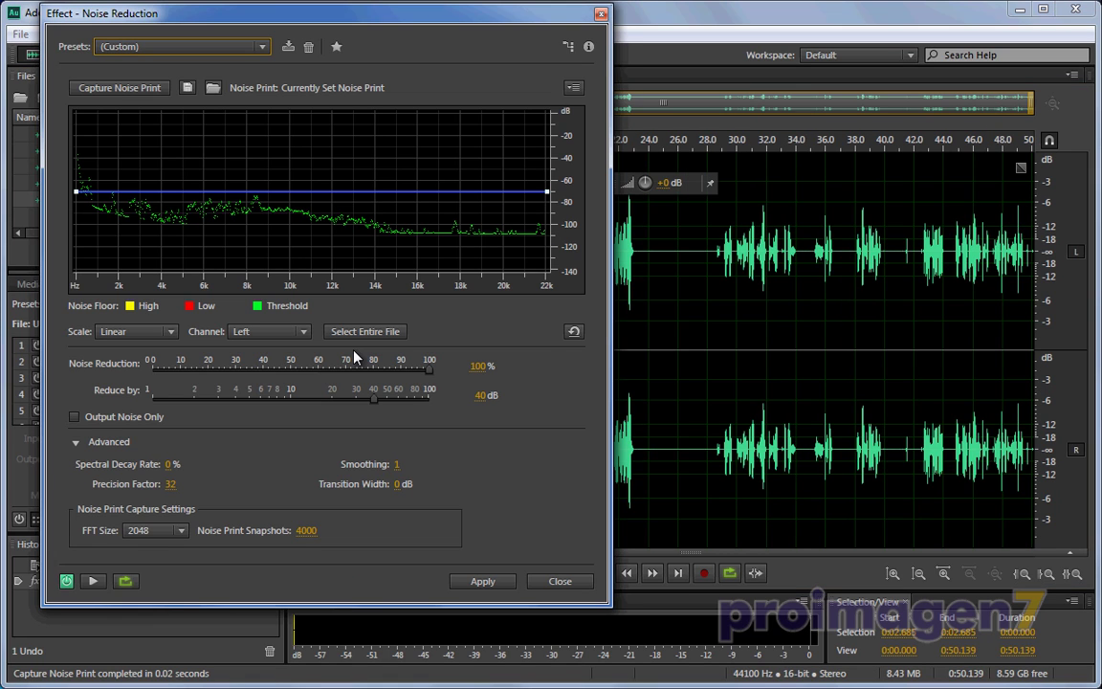
{"action": "left_click_drag", "start_coordinate": [321, 9], "coordinate": [327, 45]}
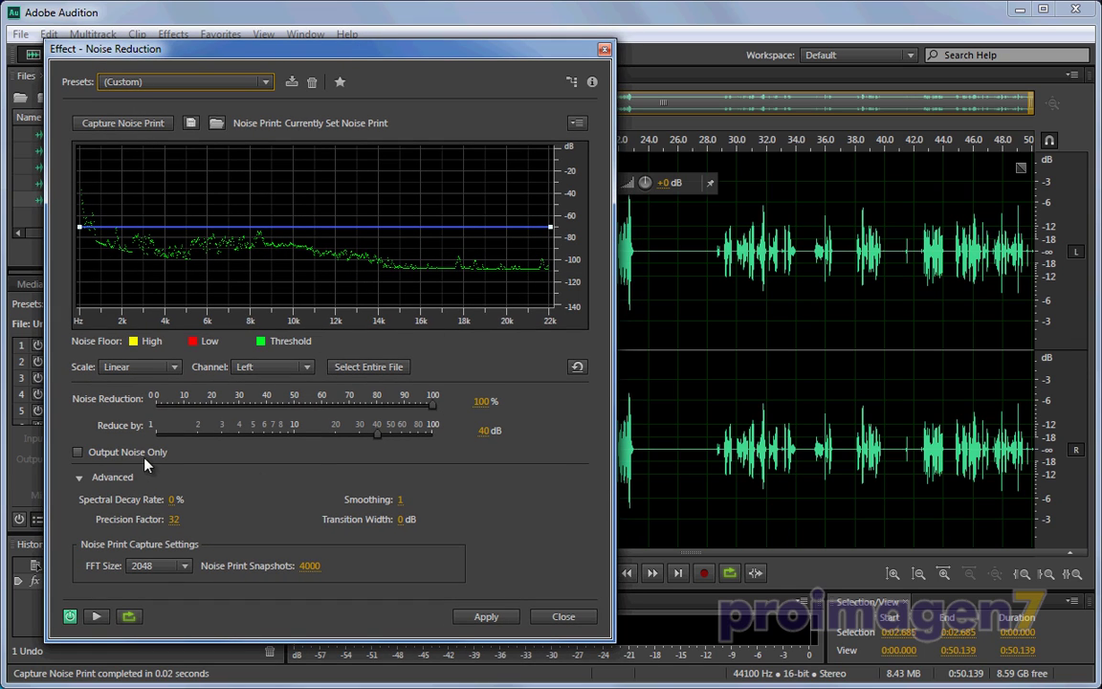
Step: Enable Output Noise Only in the Noise Reduction effect and preview the noise that would be removed from Untitled.wav
{"action": "left_click", "coordinate": [77, 452]}
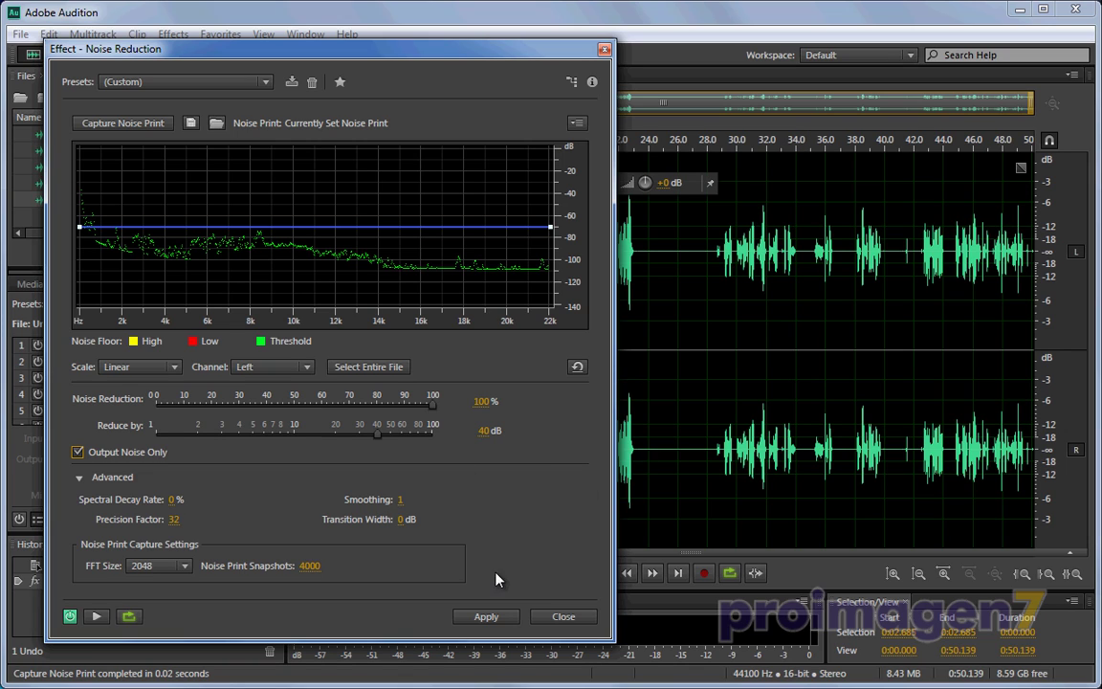
{"action": "left_click", "coordinate": [96, 617]}
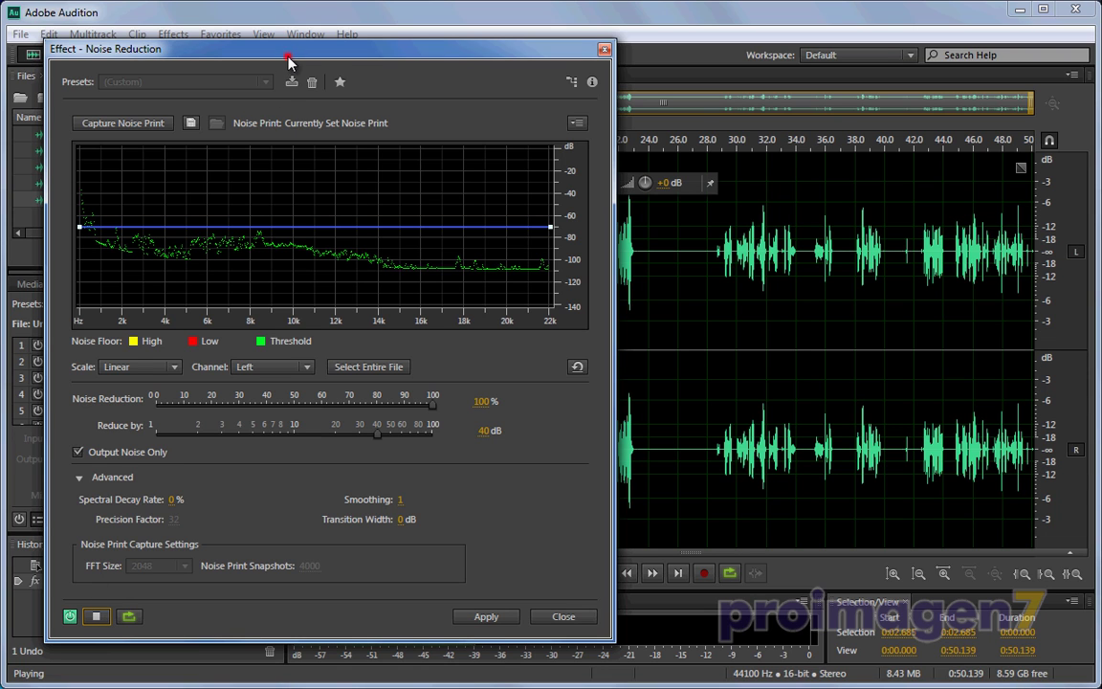
{"action": "left_click_drag", "start_coordinate": [286, 56], "coordinate": [261, 11]}
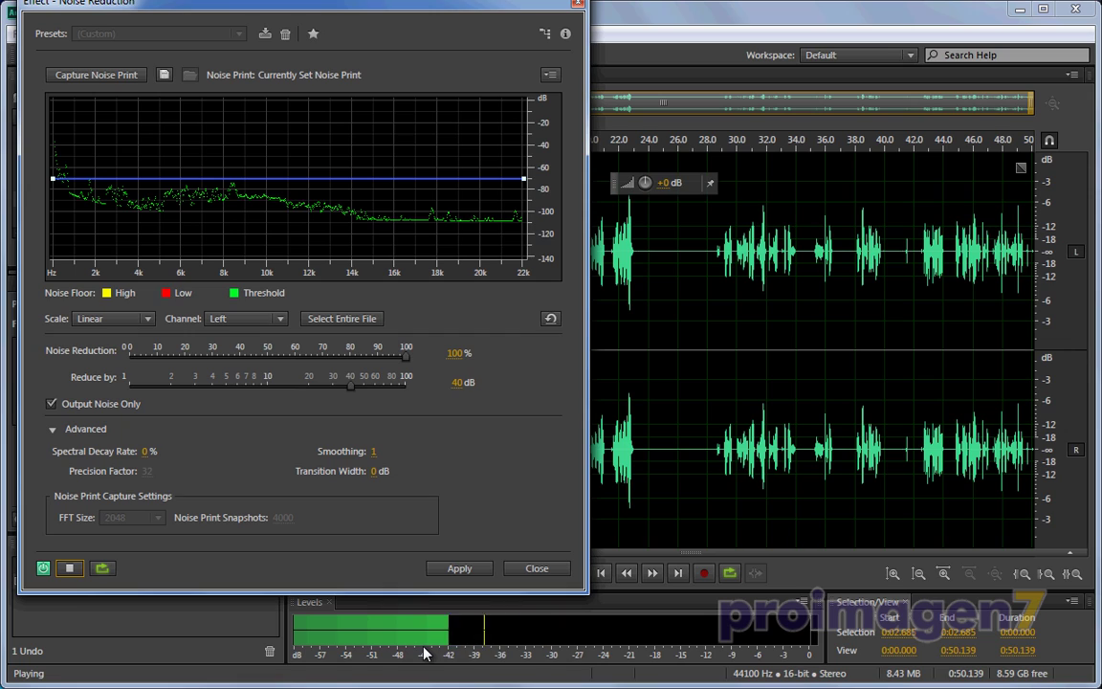
{"action": "left_click", "coordinate": [68, 567]}
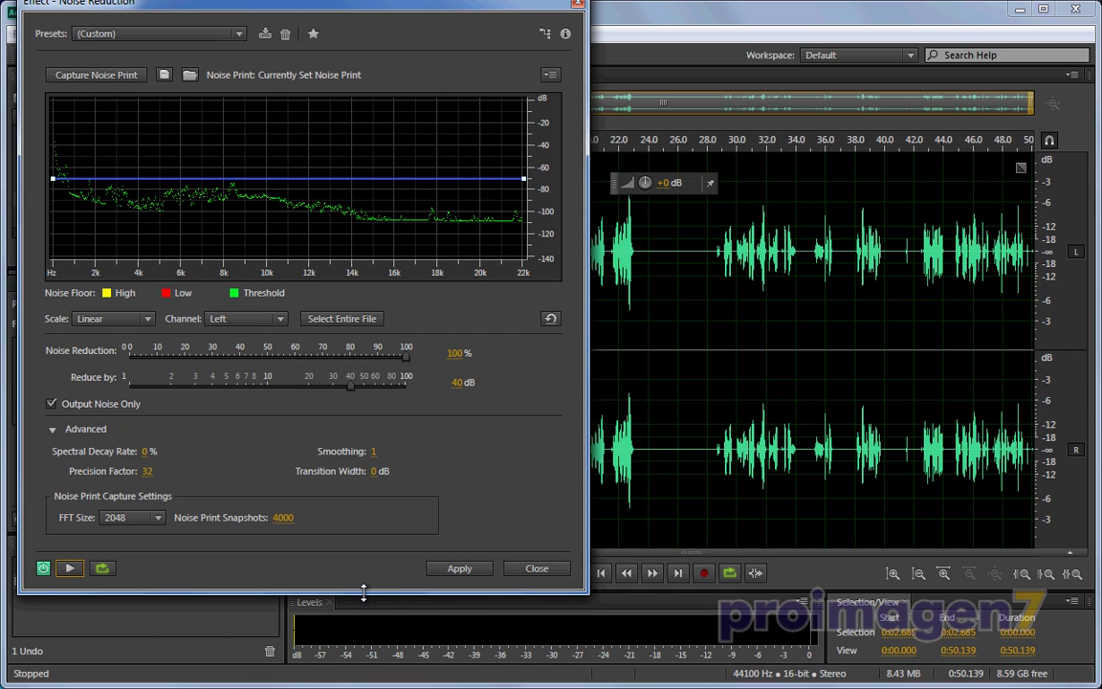
Step: Disable Output Noise Only, preview the cleaned voice, and apply Noise Reduction to Untitled.wav at 100% with 40 dB reduction
{"action": "left_click", "coordinate": [50, 403]}
{"action": "left_click", "coordinate": [72, 569]}
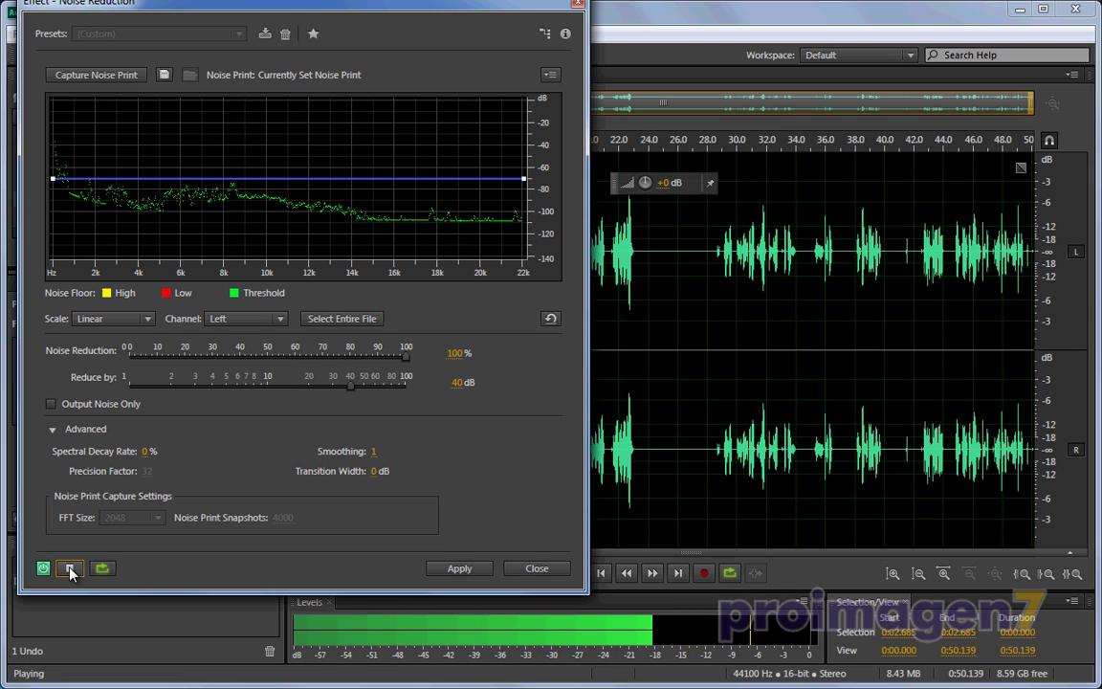
{"action": "left_click", "coordinate": [70, 570]}
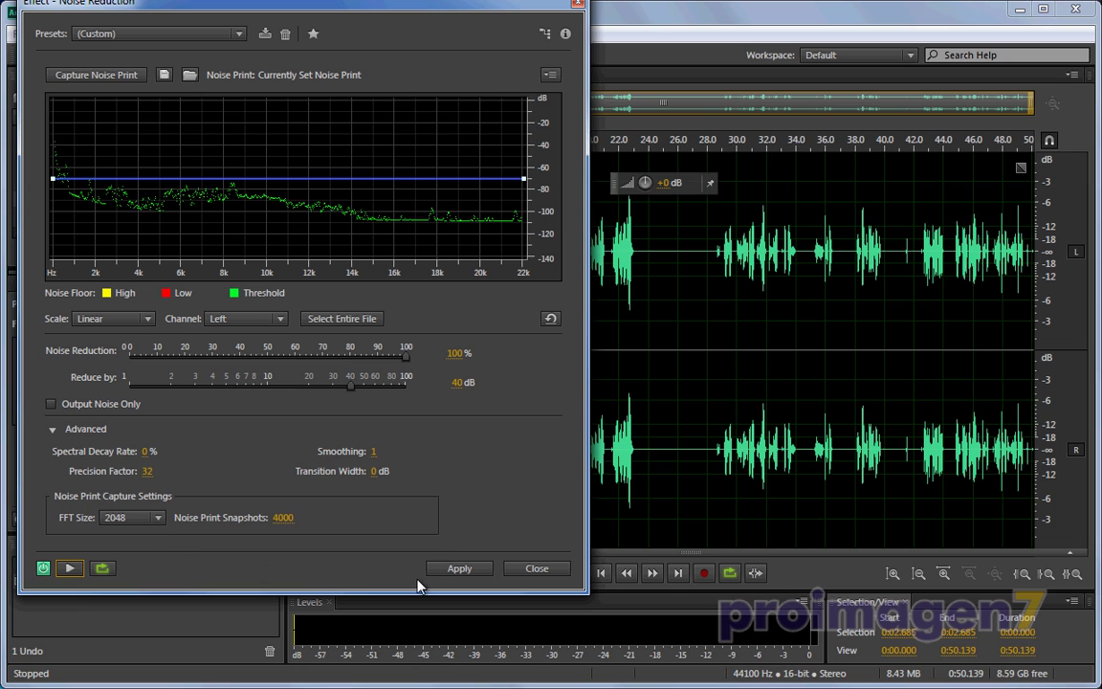
{"action": "left_click", "coordinate": [457, 569]}
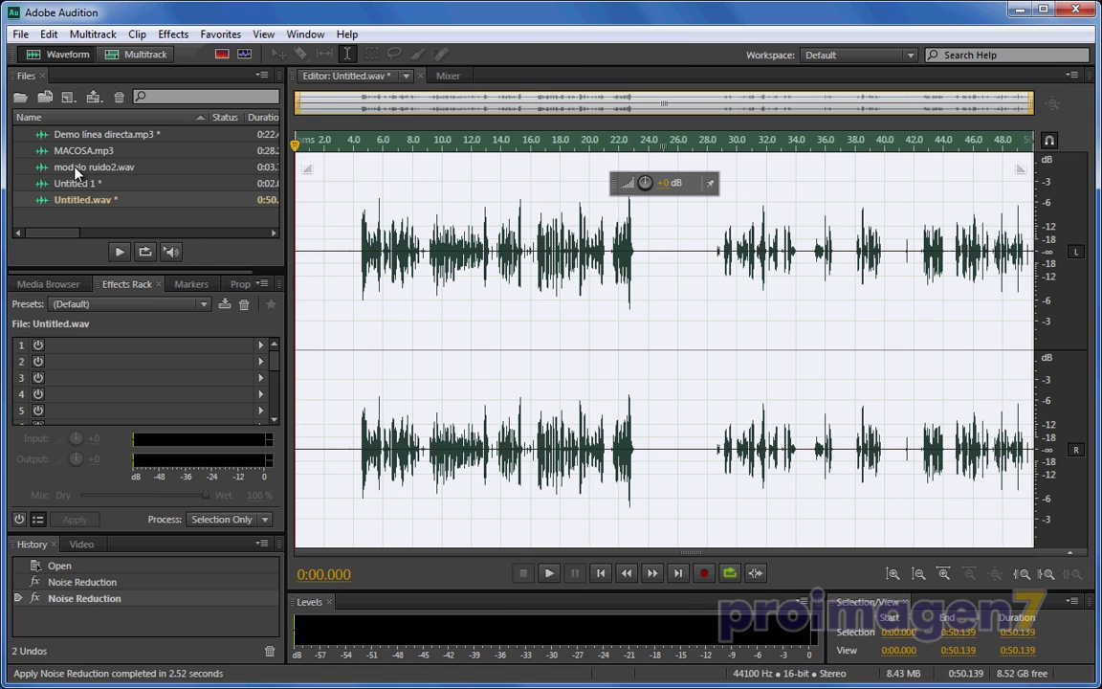
Step: View modelo ruido2.wav briefly, return to Untitled.wav, and play the cleaned voice from about 3.15 seconds
{"action": "double_click", "coordinate": [85, 167]}
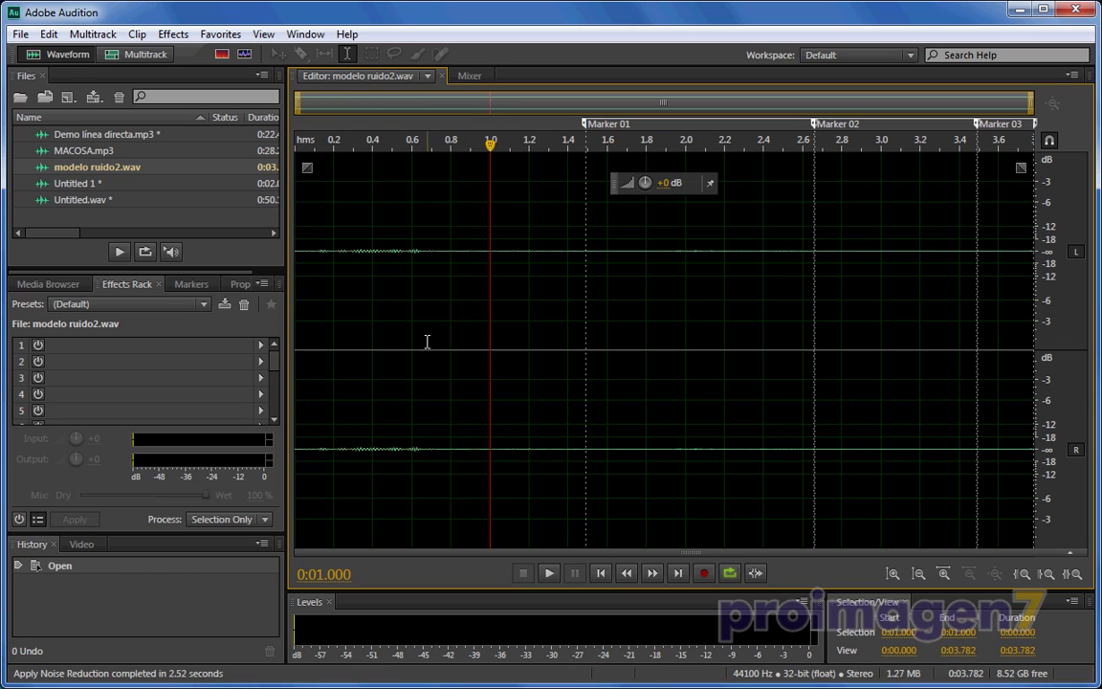
{"action": "double_click", "coordinate": [71, 201]}
{"action": "left_click", "coordinate": [341, 341]}
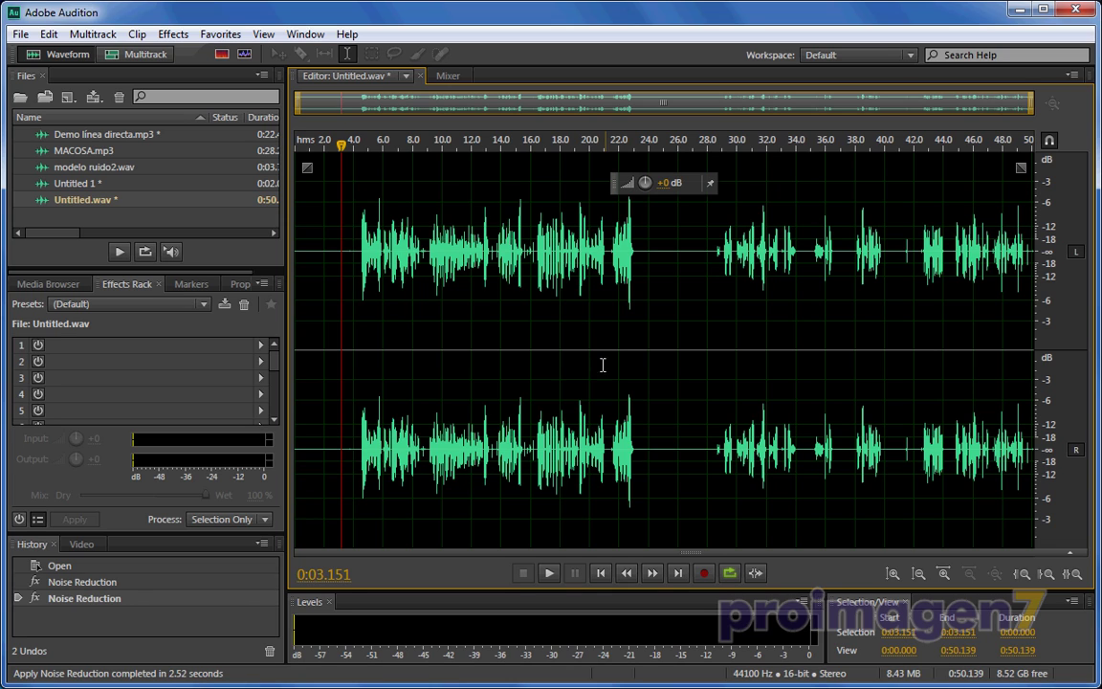
{"action": "left_click", "coordinate": [549, 573]}
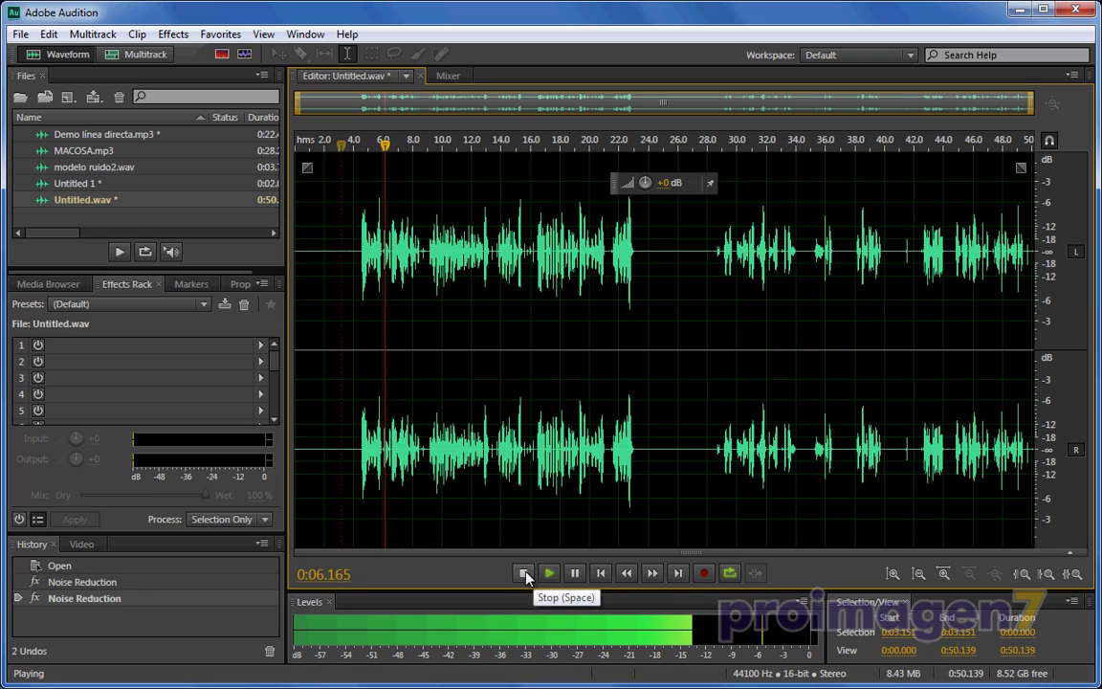
{"action": "left_click", "coordinate": [524, 572]}
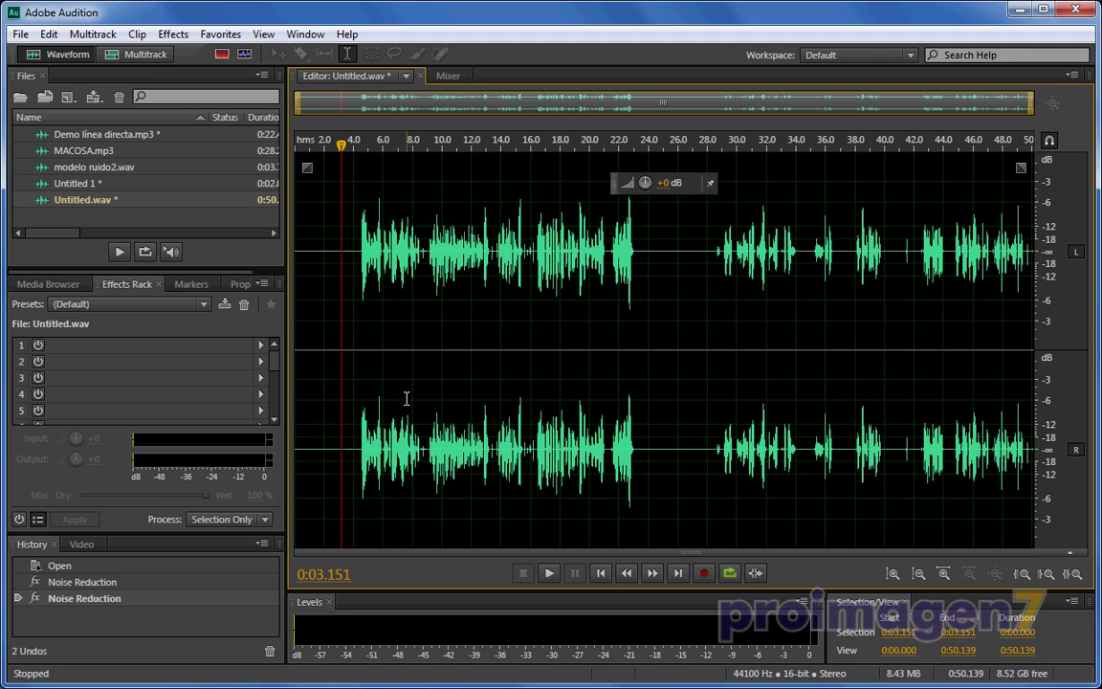
Step: Open the Mastering effect for Untitled.wav
{"action": "left_click", "coordinate": [174, 35]}
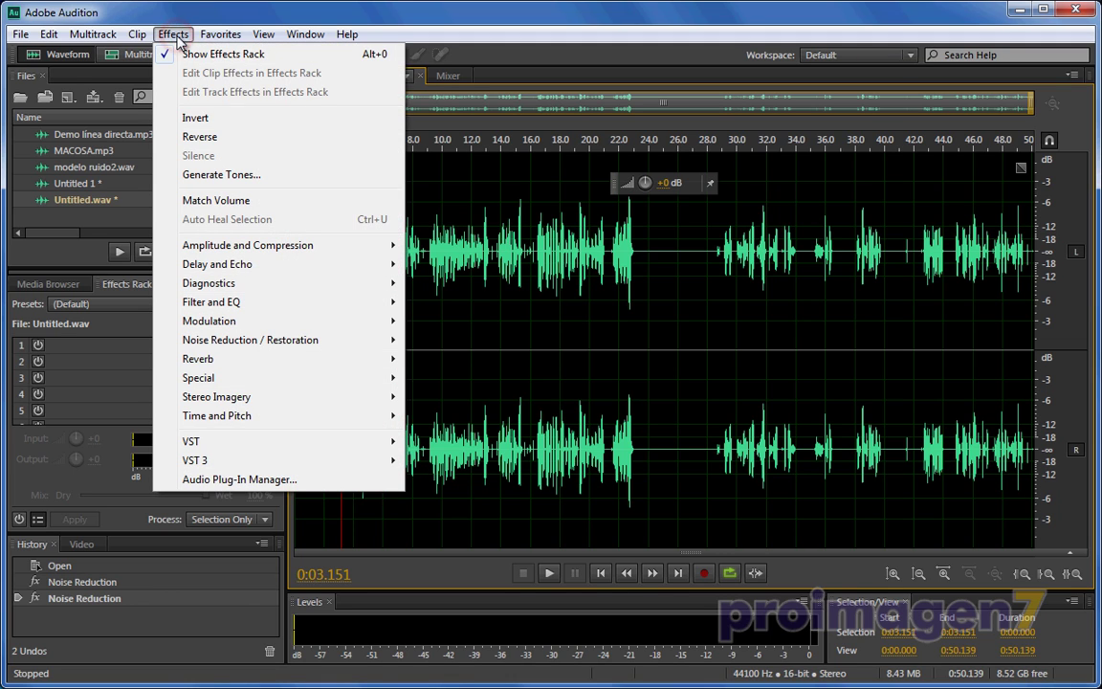
{"action": "mouse_move", "coordinate": [215, 382]}
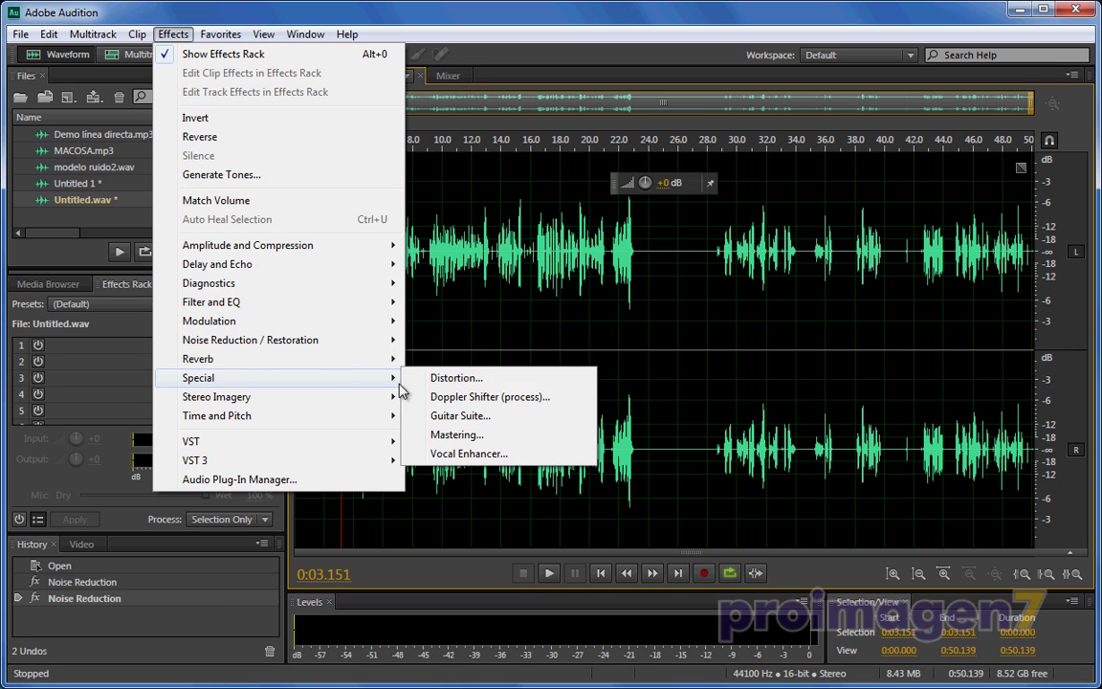
{"action": "left_click", "coordinate": [457, 434]}
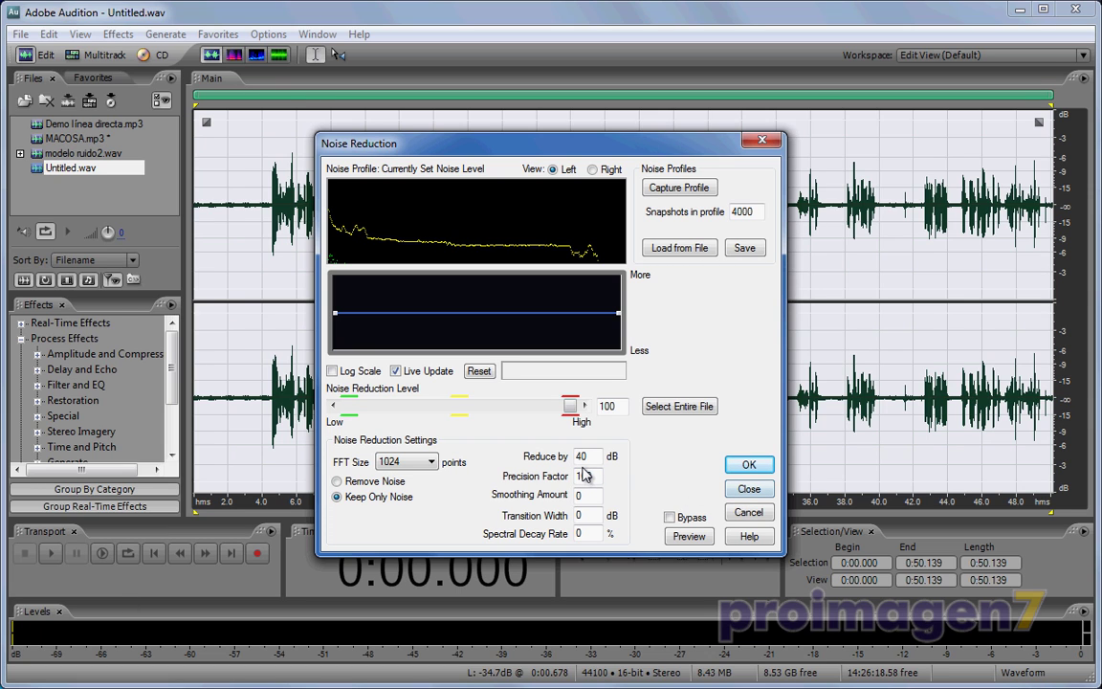
Step: In the older Adobe Audition, apply and undo Keep Only Noise on Untitled.wav, and apply Noise Reduction with Remove Noise instead
{"action": "left_click", "coordinate": [748, 464]}
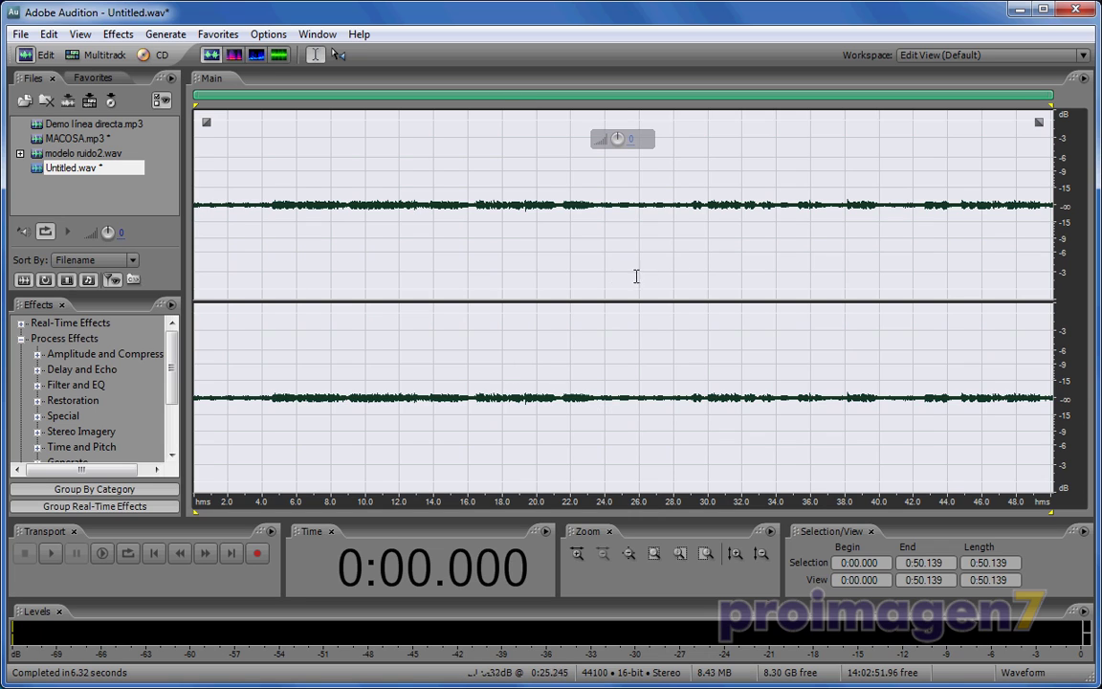
{"action": "key", "text": "ctrl+z"}
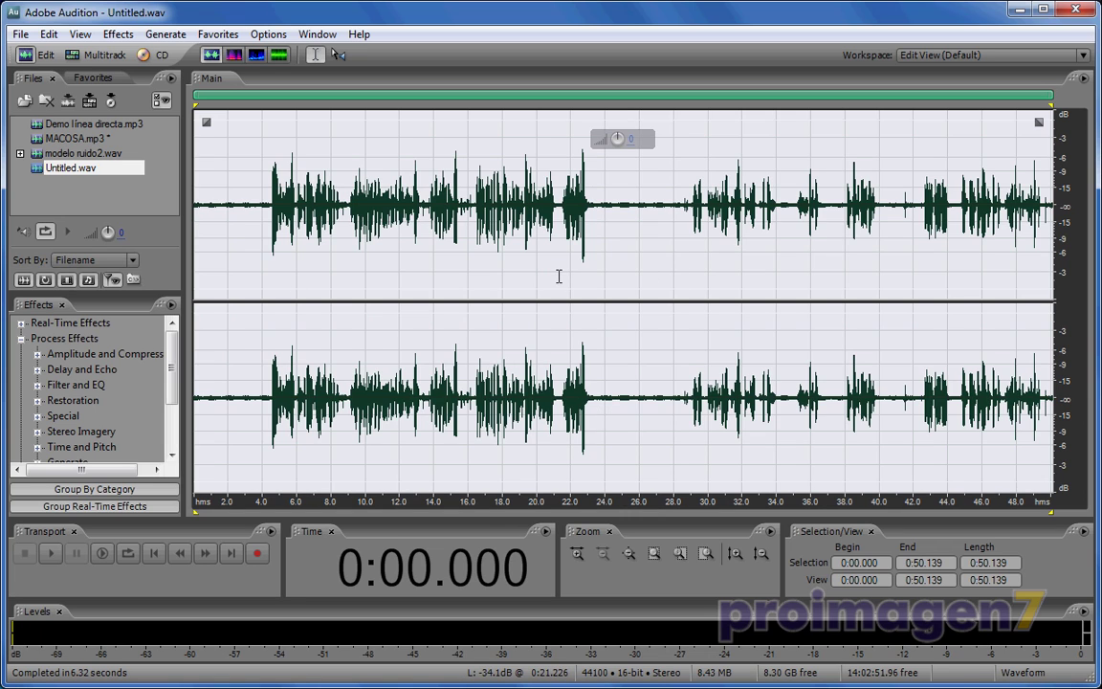
{"action": "left_click", "coordinate": [117, 34]}
{"action": "mouse_move", "coordinate": [184, 223]}
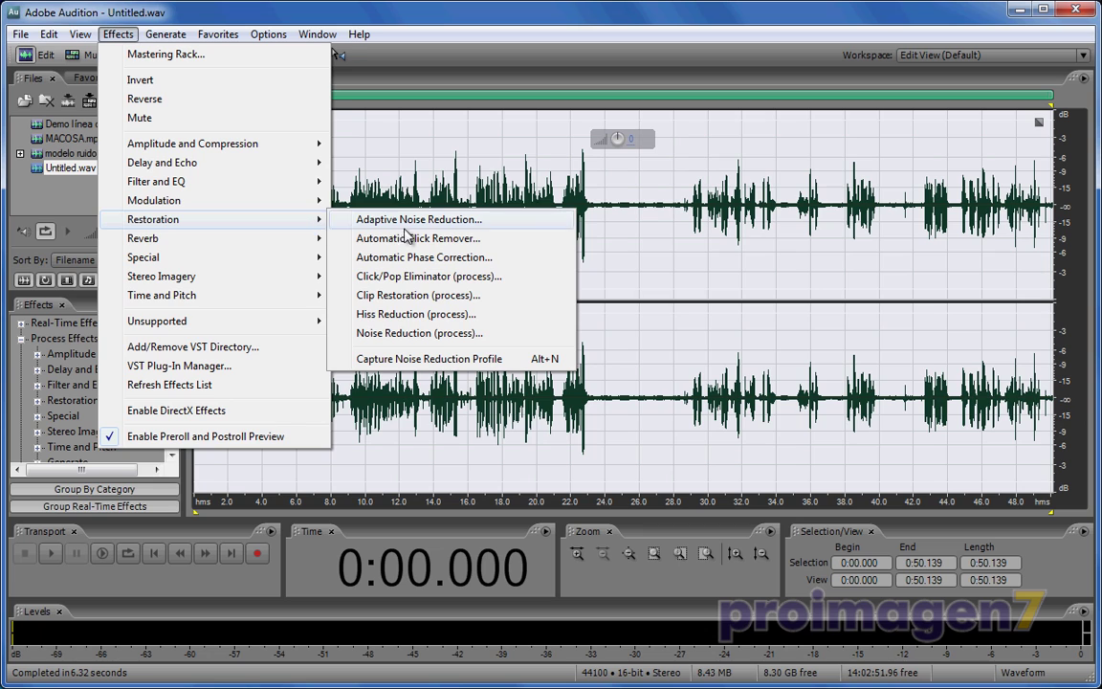
{"action": "left_click", "coordinate": [433, 332]}
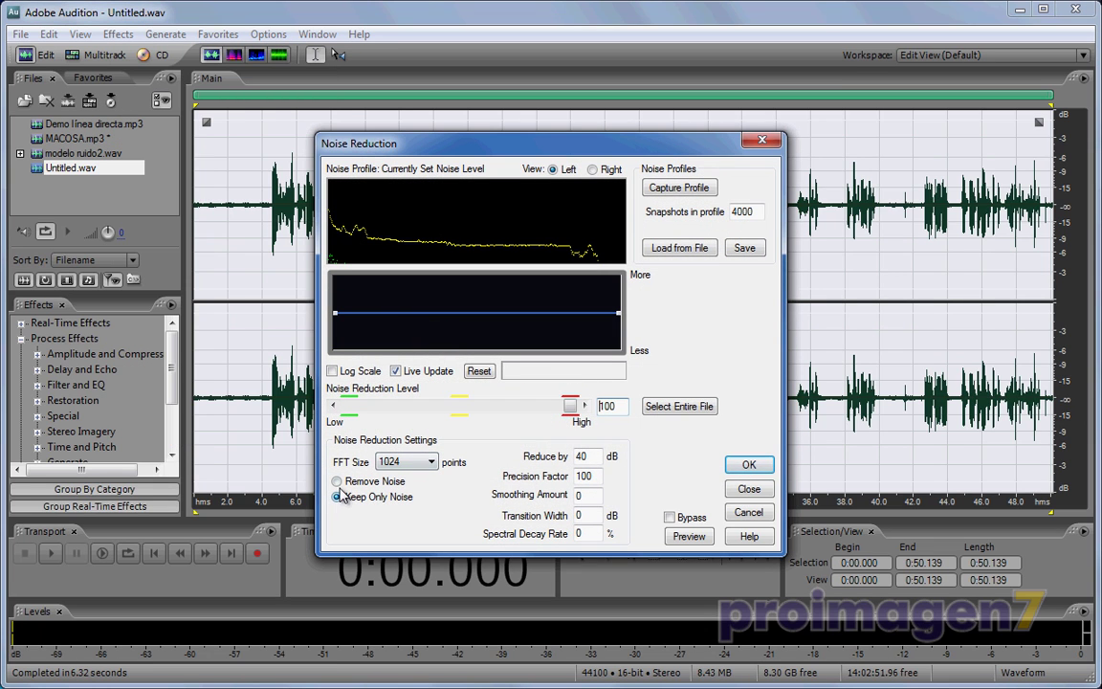
{"action": "left_click", "coordinate": [337, 481]}
{"action": "left_click", "coordinate": [751, 463]}
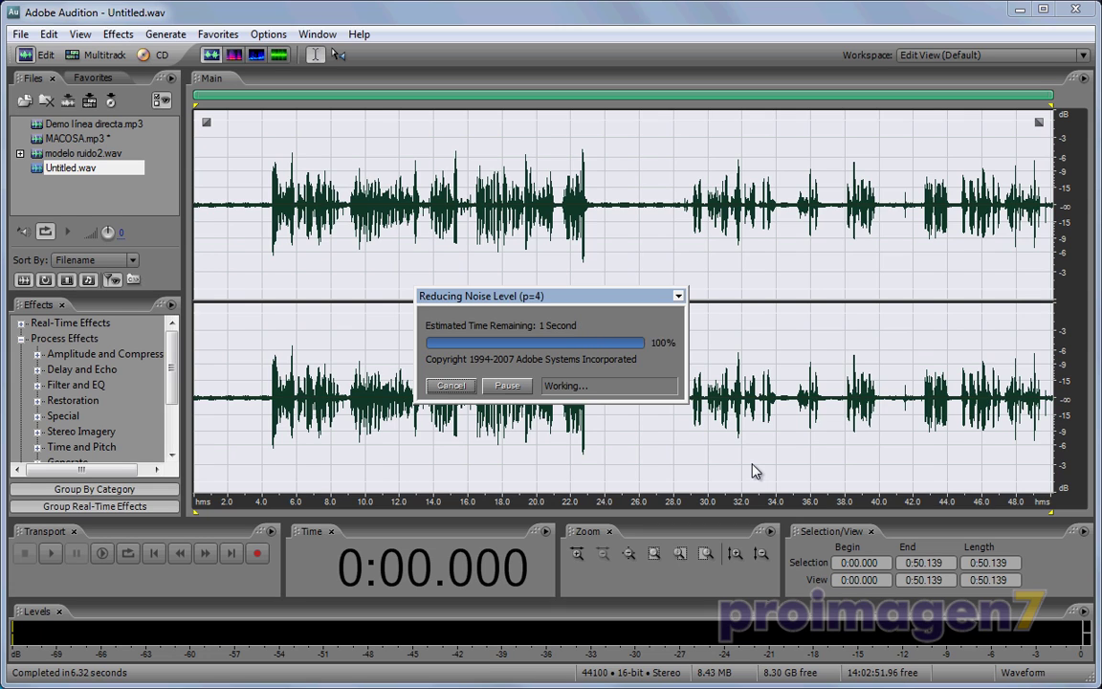
Step: Capture a noise reduction profile from the whole of modelo ruido2.wav, and return to Untitled.wav with the selection cleared
{"action": "double_click", "coordinate": [86, 154]}
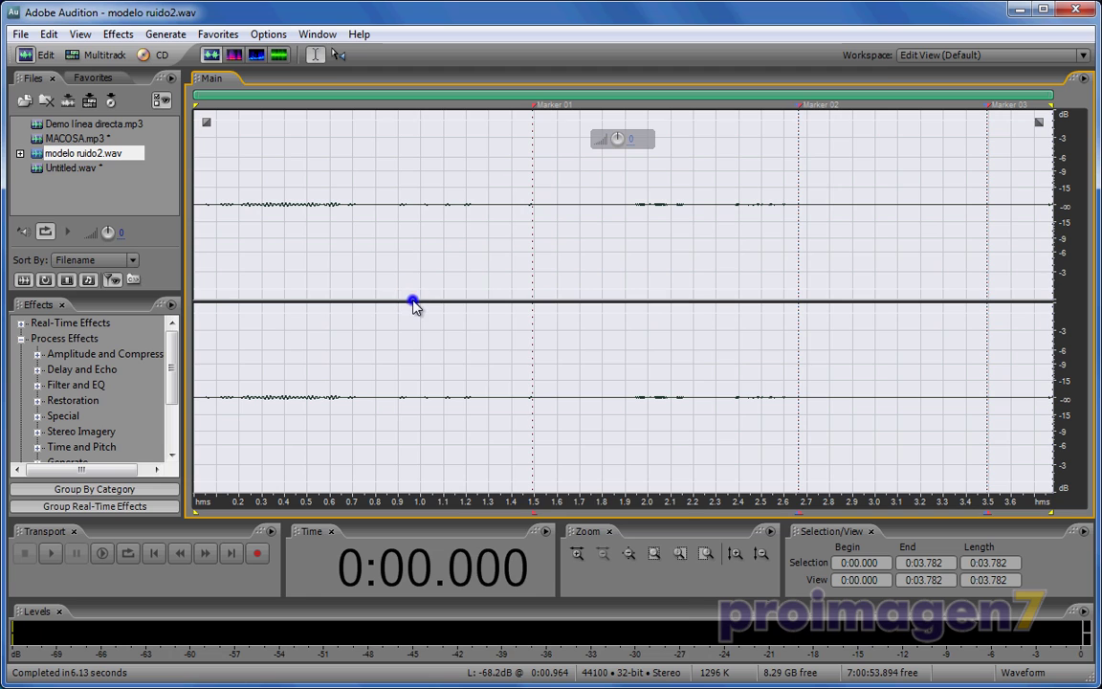
{"action": "right_click", "coordinate": [414, 301]}
{"action": "left_click", "coordinate": [509, 389]}
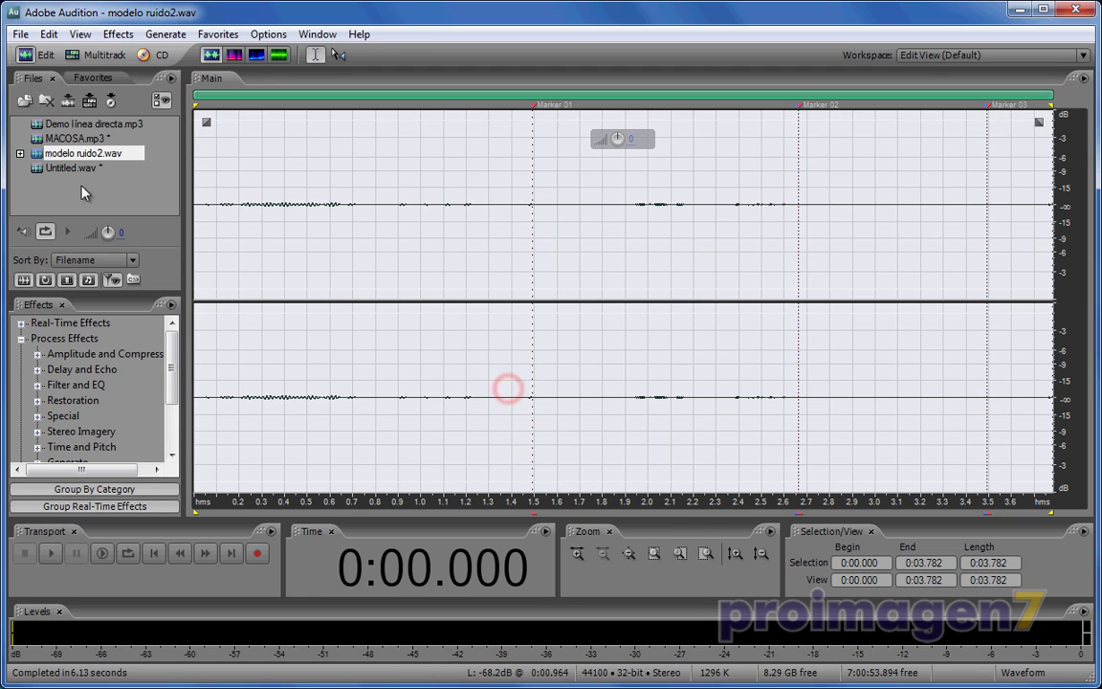
{"action": "double_click", "coordinate": [59, 168]}
{"action": "left_click", "coordinate": [236, 296]}
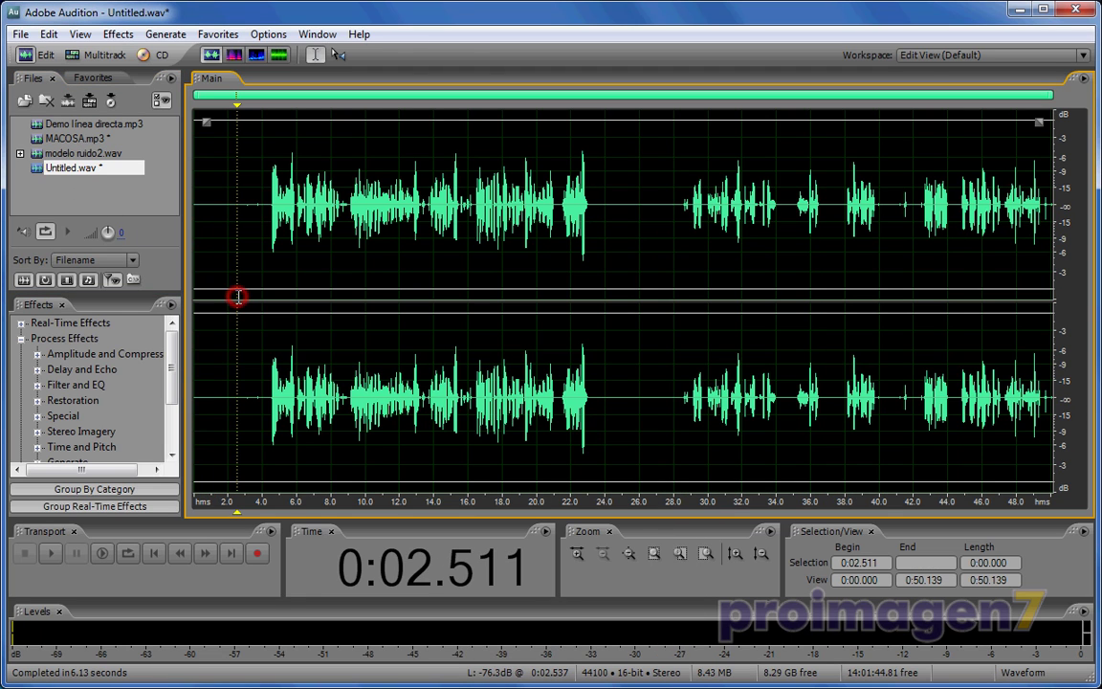
Step: Apply a second Noise Reduction pass to Untitled.wav using the modelo ruido2.wav profile, Remove Noise, level 100 and 40 dB reduction
{"action": "left_click", "coordinate": [113, 35]}
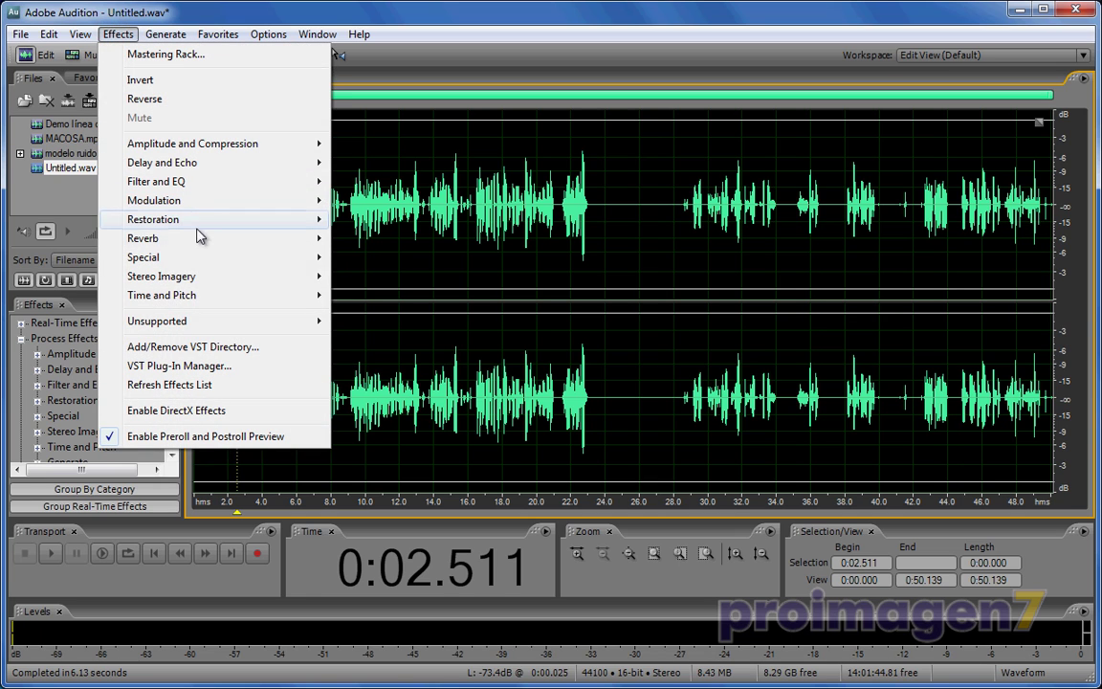
{"action": "mouse_move", "coordinate": [233, 225]}
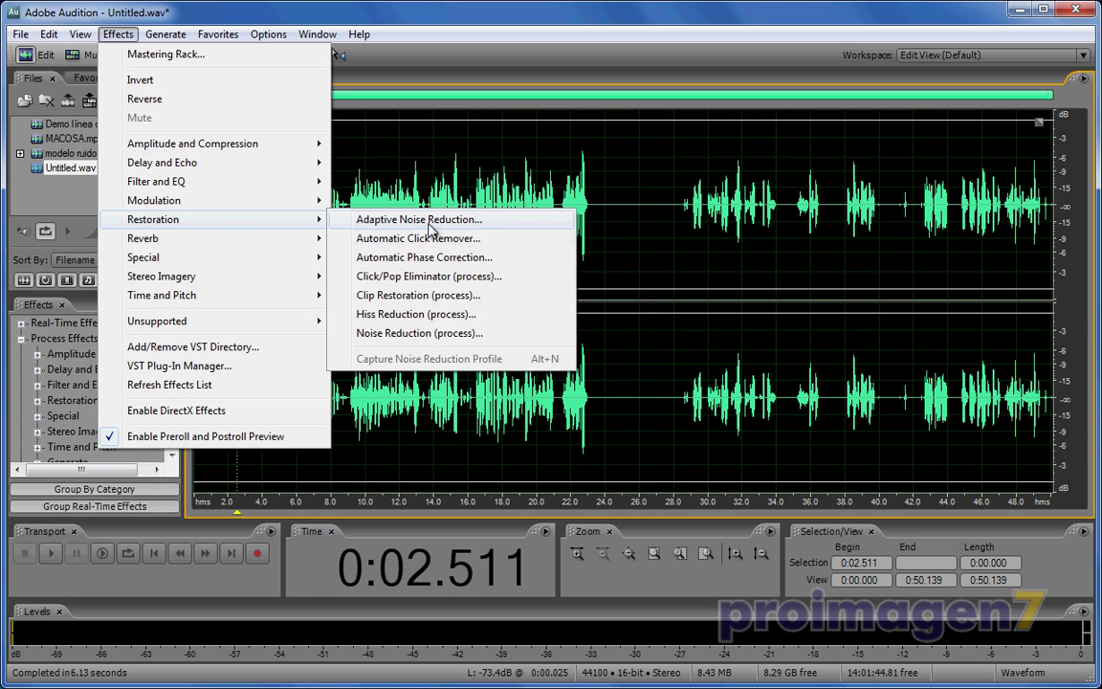
{"action": "left_click", "coordinate": [413, 333]}
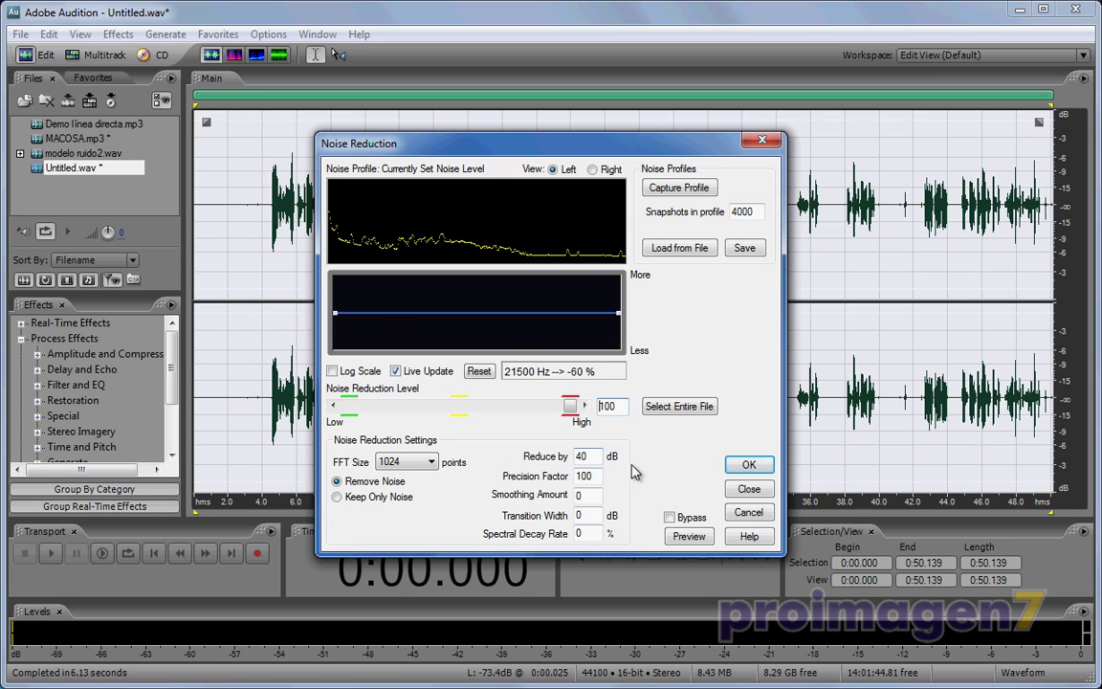
{"action": "left_click", "coordinate": [748, 465]}
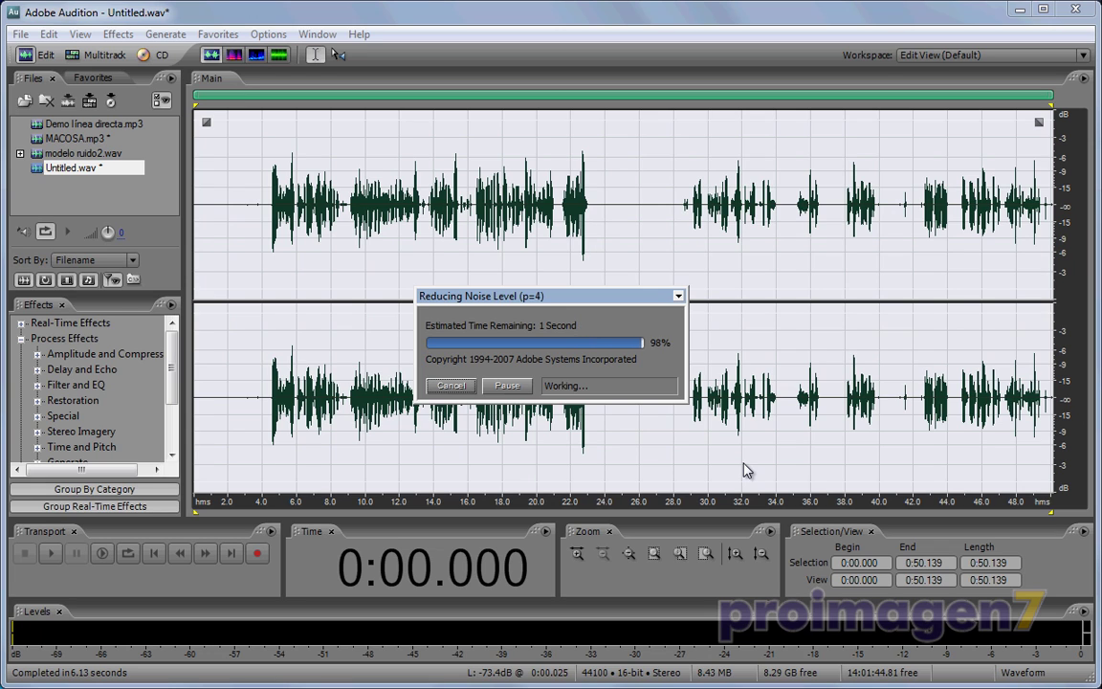
Step: Clear the selection in Untitled.wav and open the Mastering effect in the older Adobe Audition
{"action": "left_click", "coordinate": [495, 302]}
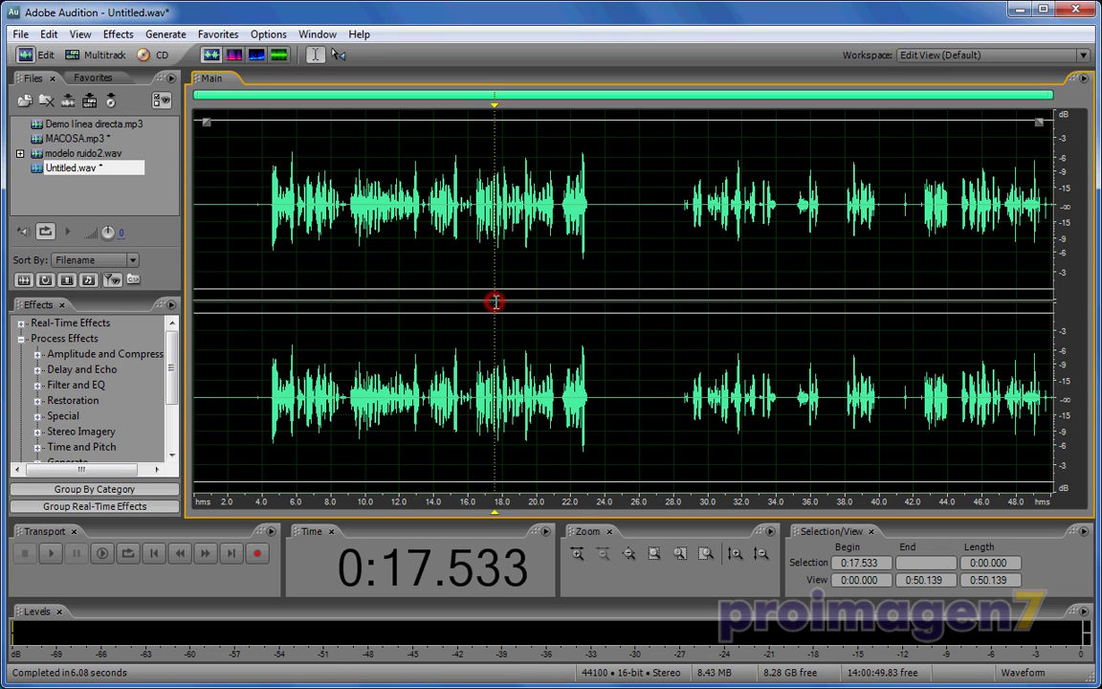
{"action": "left_click", "coordinate": [119, 36]}
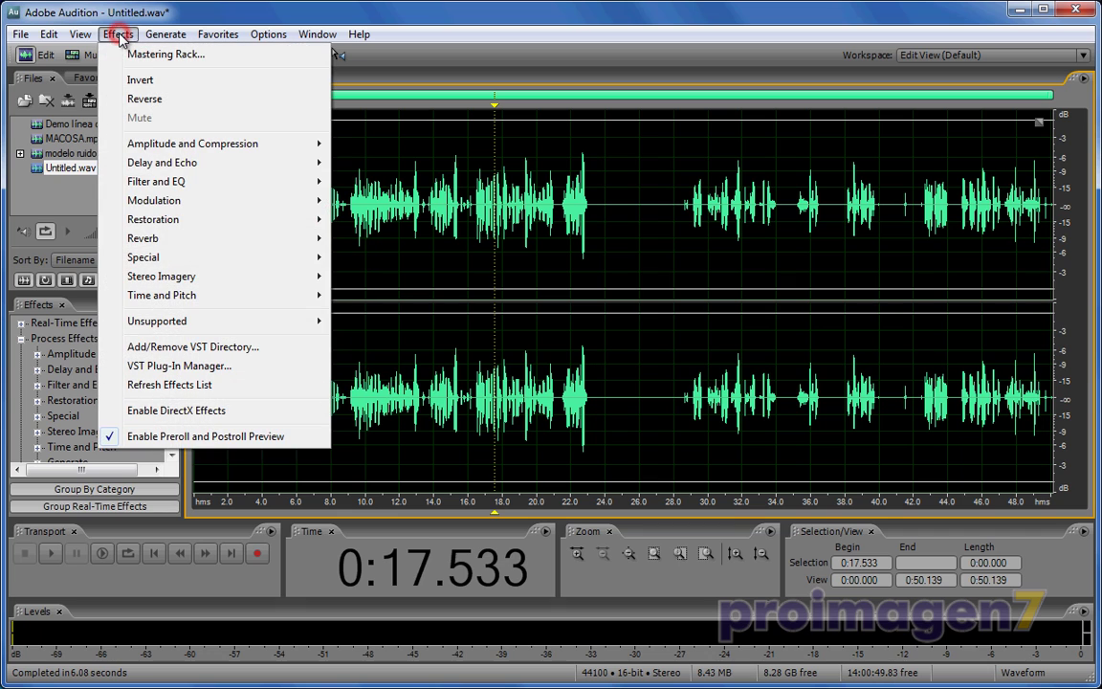
{"action": "mouse_move", "coordinate": [168, 264]}
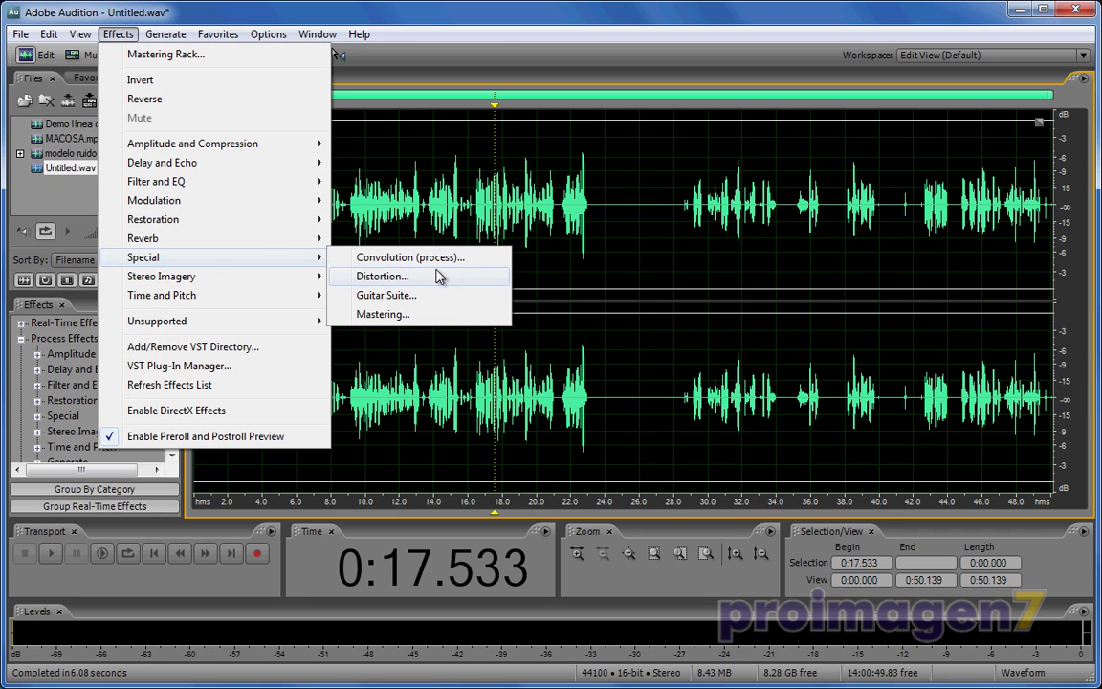
{"action": "left_click", "coordinate": [405, 316]}
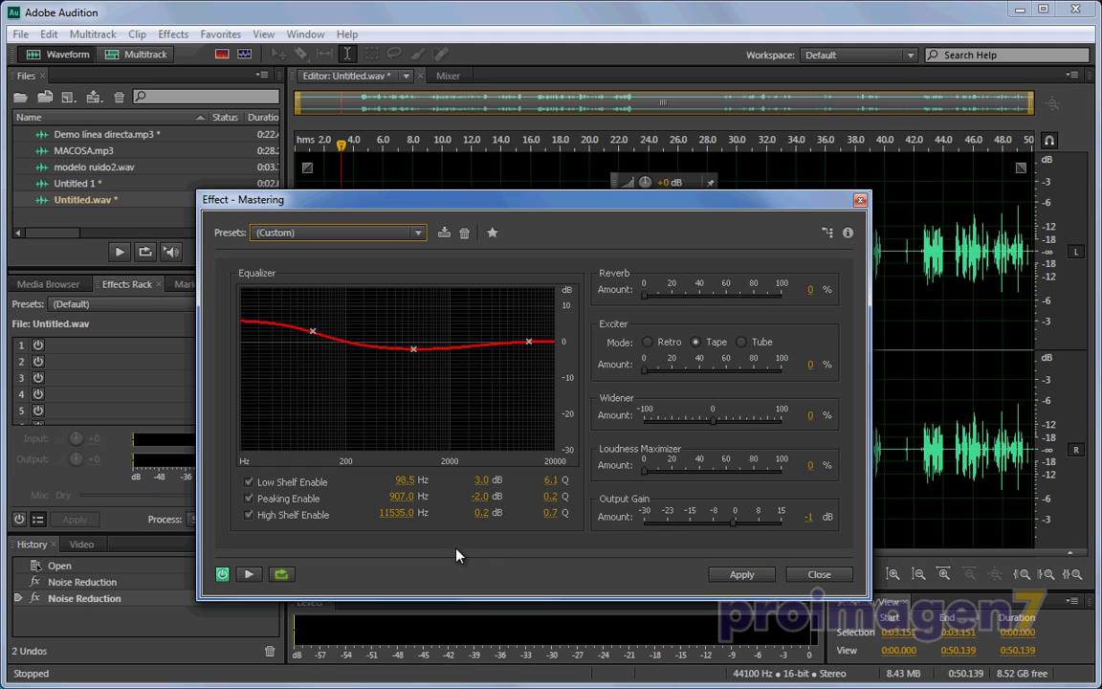
Step: In the newer Adobe Audition, apply the Mastering effect to Untitled.wav and play the result from 4 seconds
{"action": "left_click", "coordinate": [741, 573]}
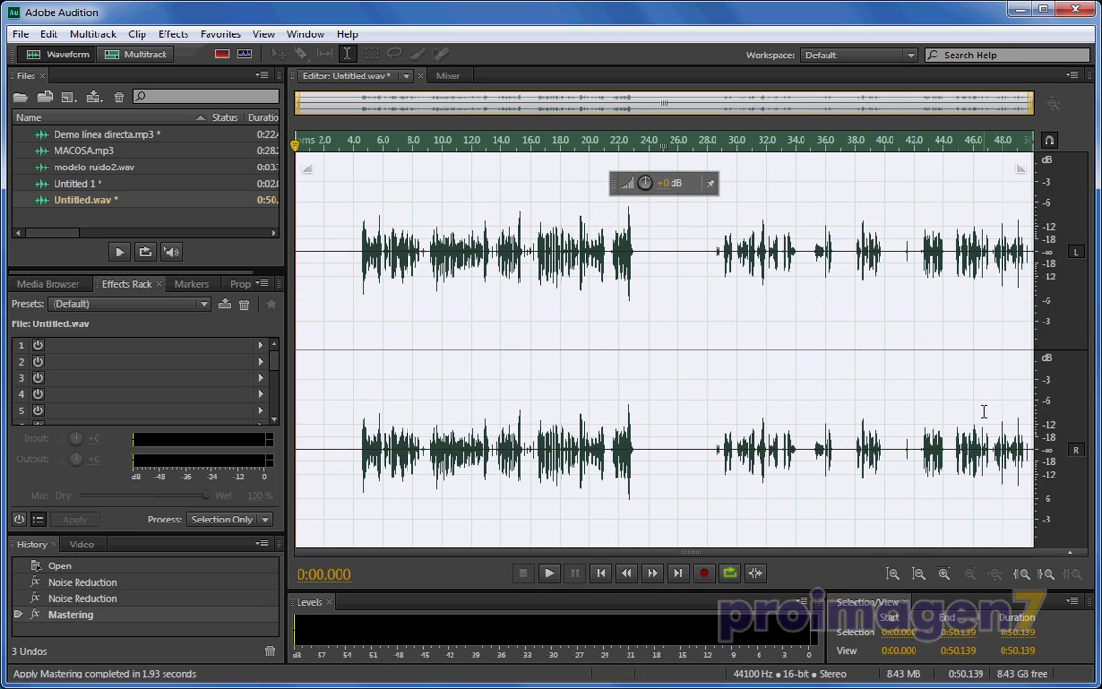
{"action": "left_click", "coordinate": [352, 358]}
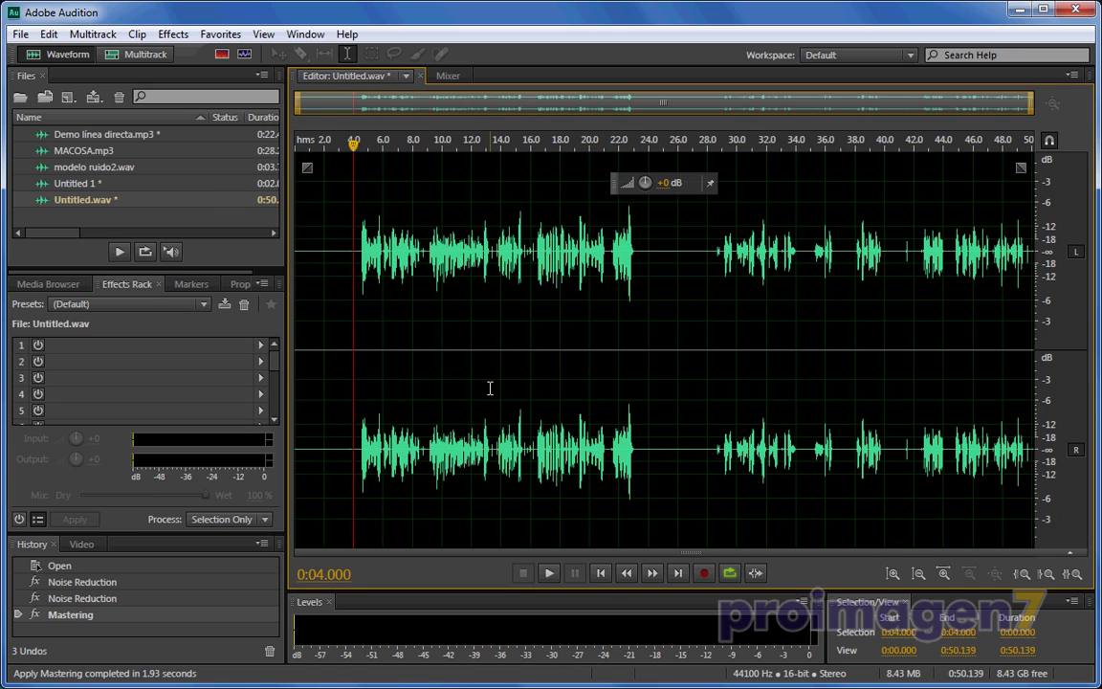
{"action": "key", "text": "space"}
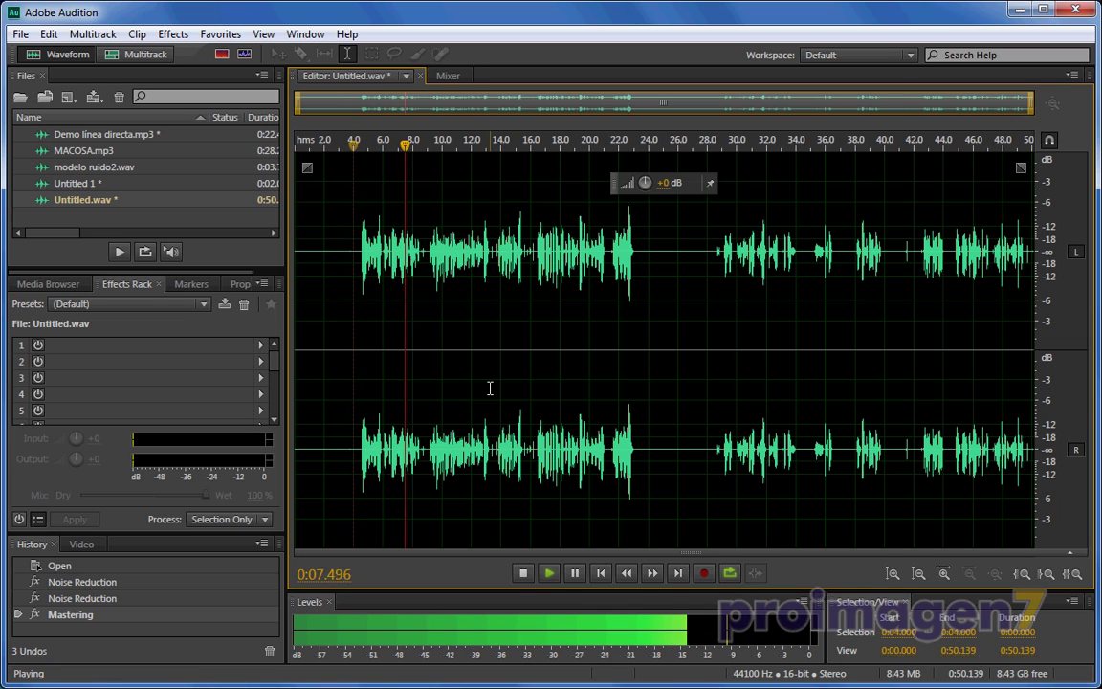
{"action": "key", "text": "space"}
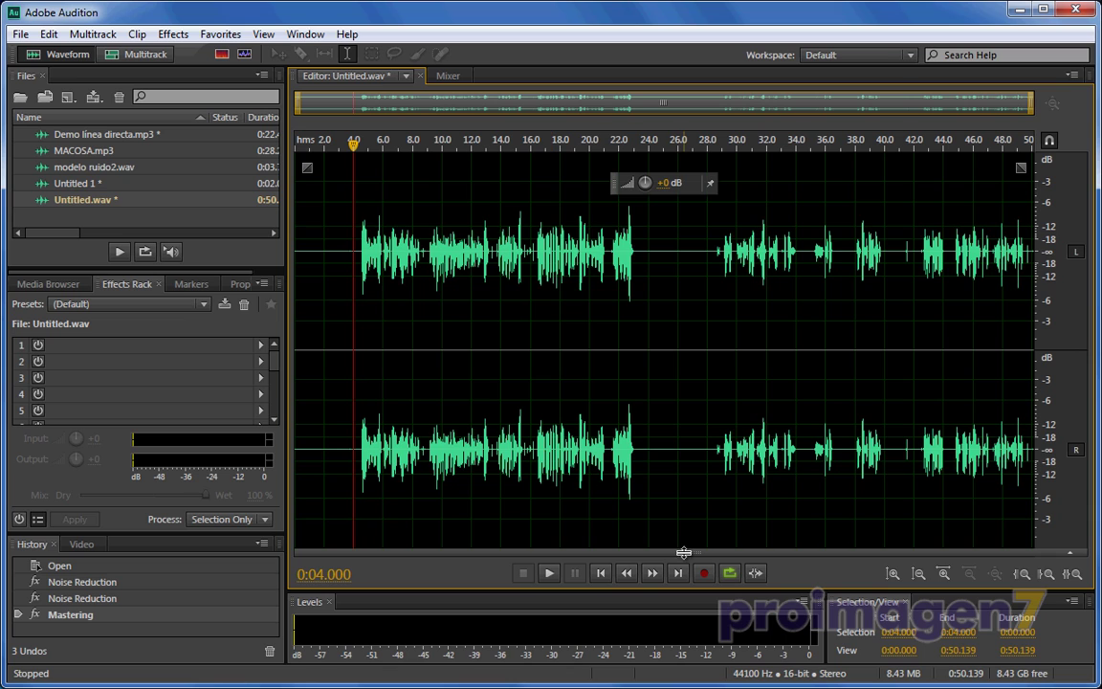
{"action": "mouse_move", "coordinate": [688, 552]}
{"action": "left_mouse_down"}
{"action": "mouse_move", "coordinate": [666, 134]}
{"action": "mouse_move", "coordinate": [667, 553]}
{"action": "left_mouse_up"}
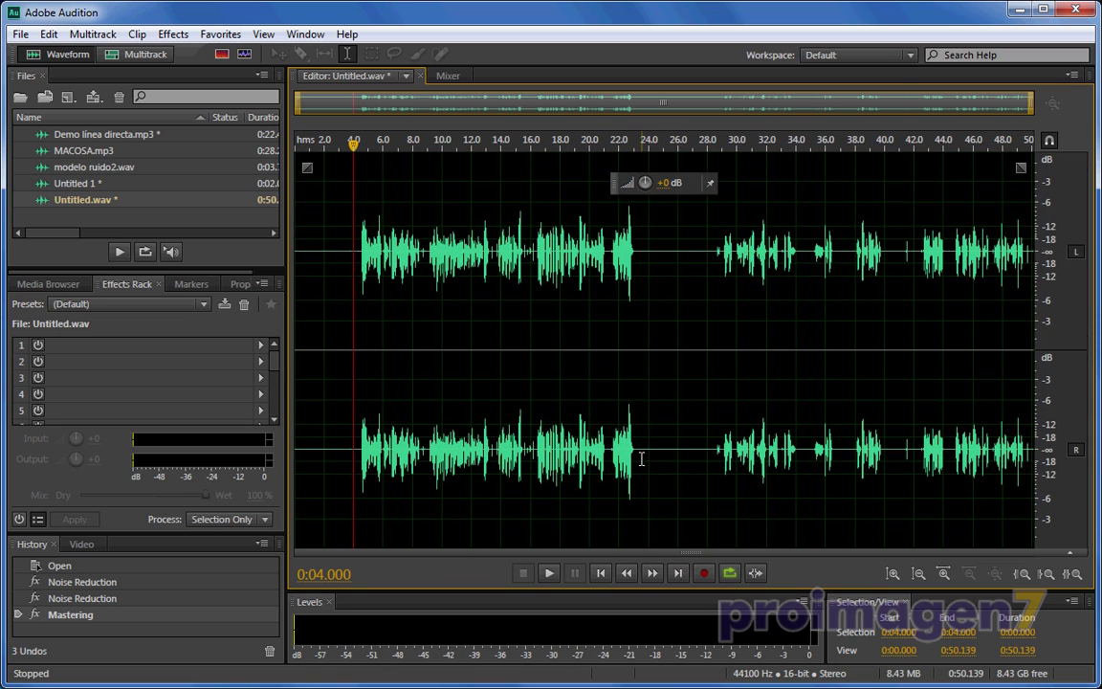